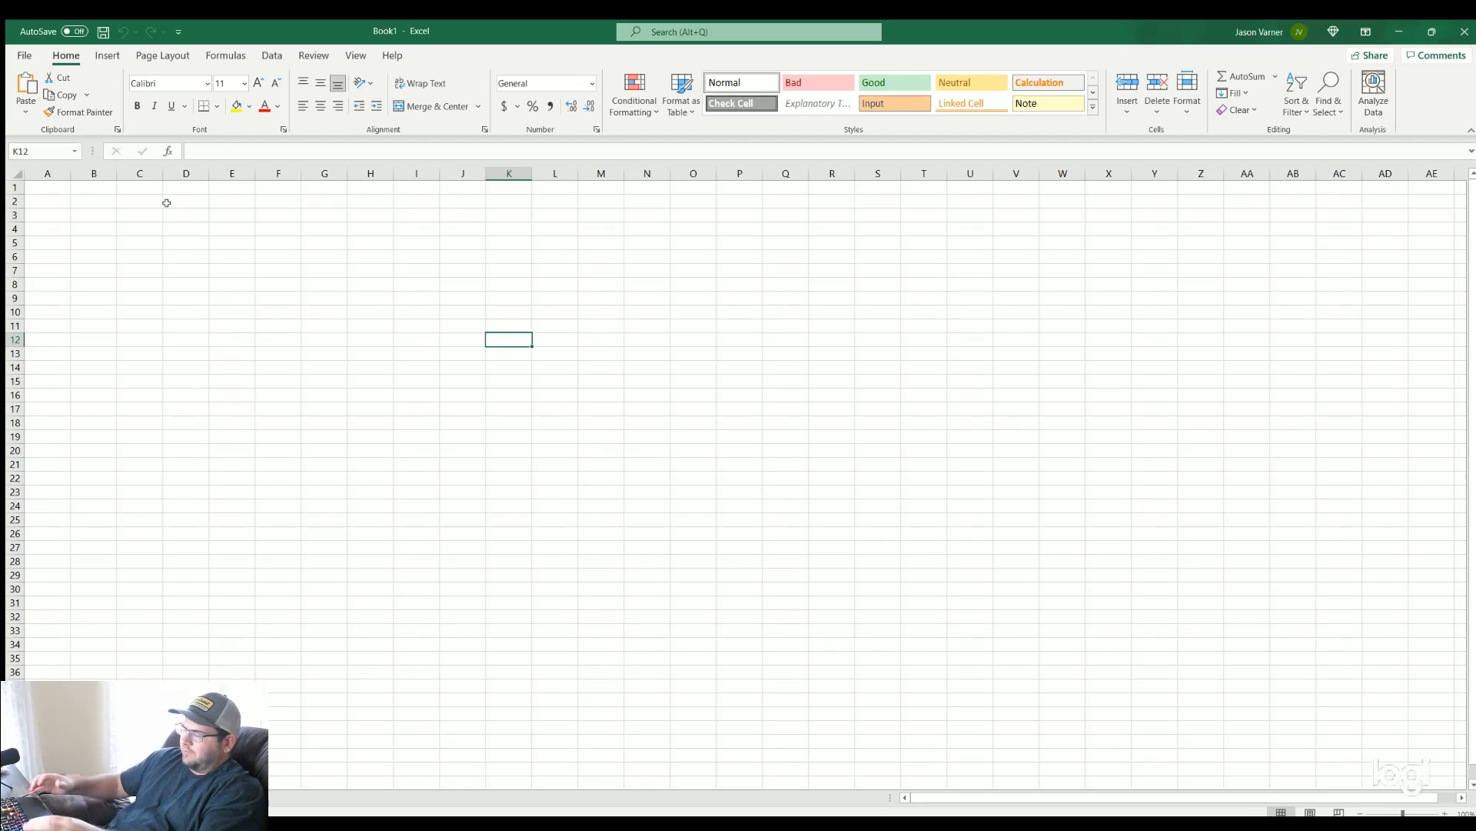
{"action": "left_click", "coordinate": [228, 195]}
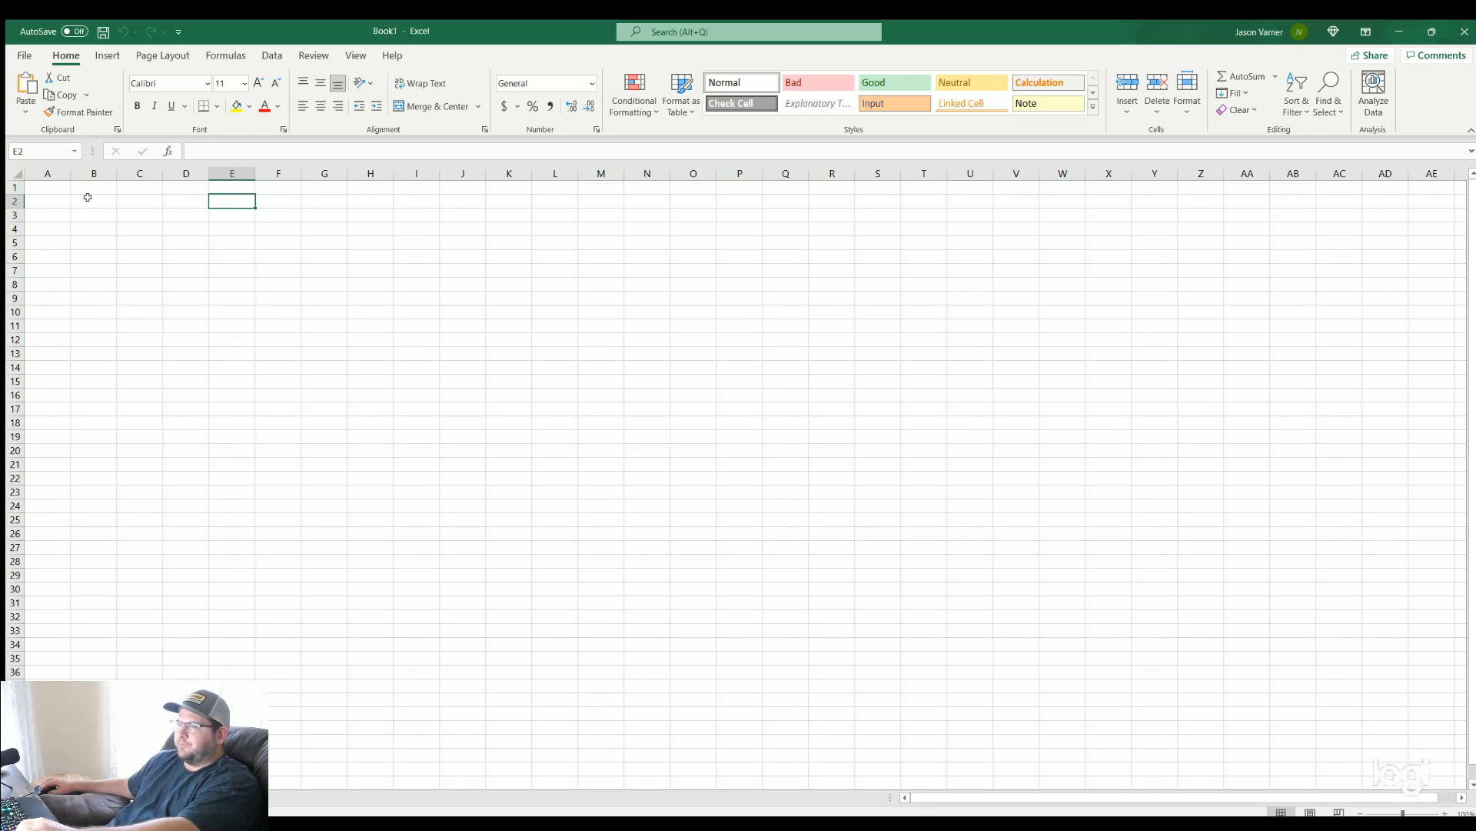
{"action": "left_click_drag", "start_coordinate": [85, 196], "coordinate": [371, 422]}
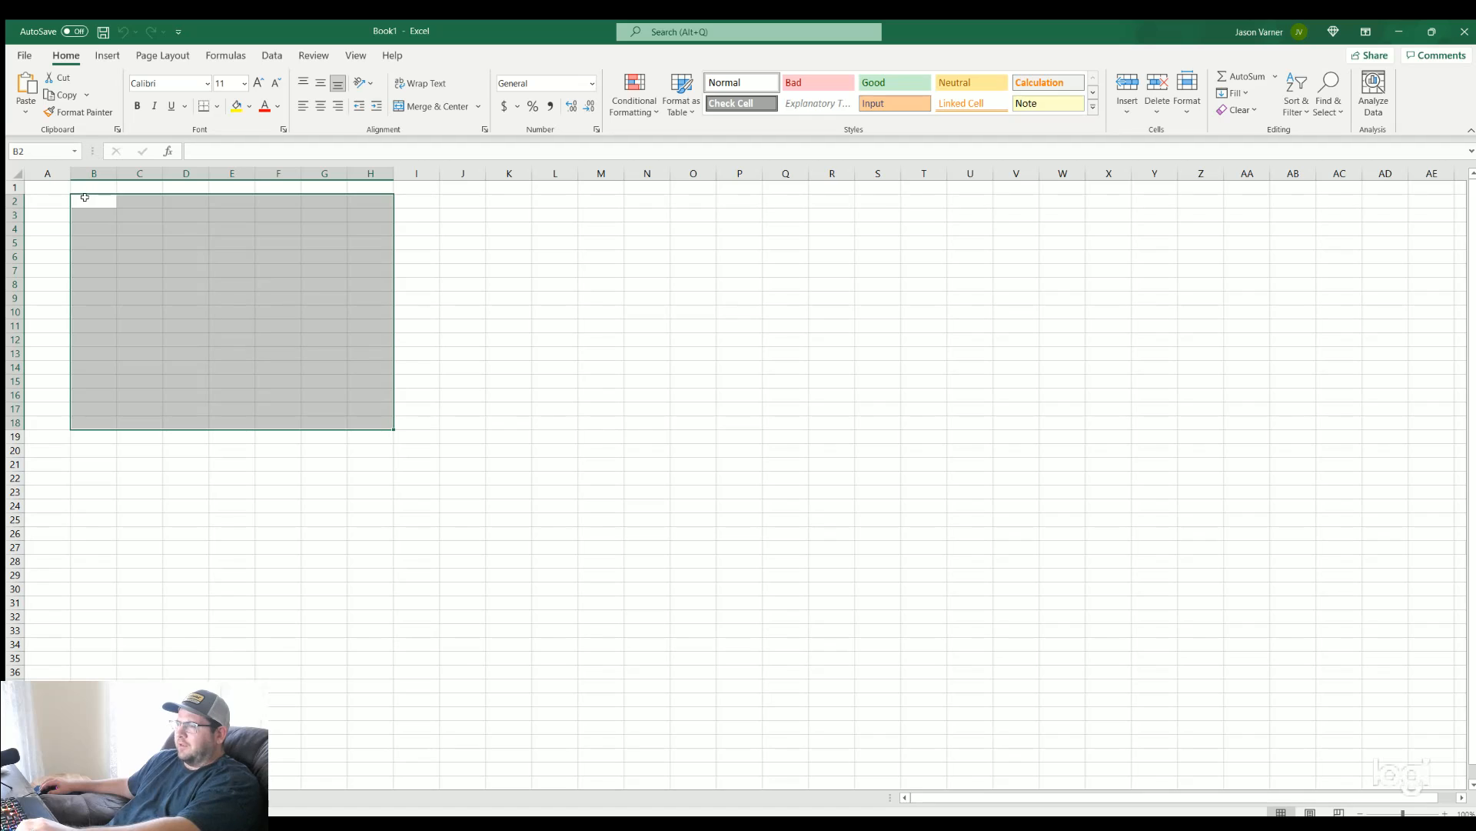
{"action": "left_click_drag", "start_coordinate": [86, 199], "coordinate": [505, 517]}
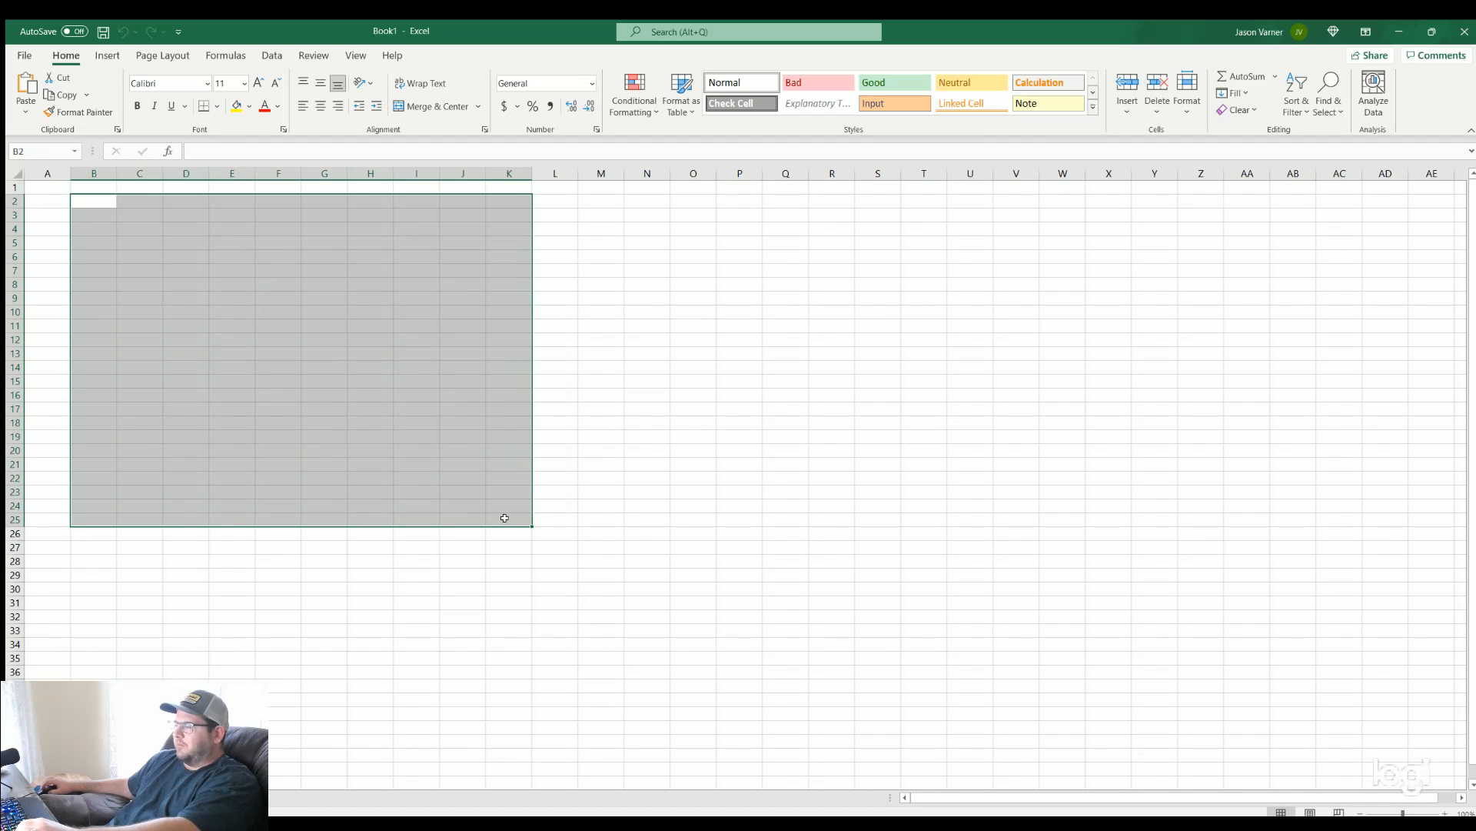
{"action": "left_click", "coordinate": [352, 445]}
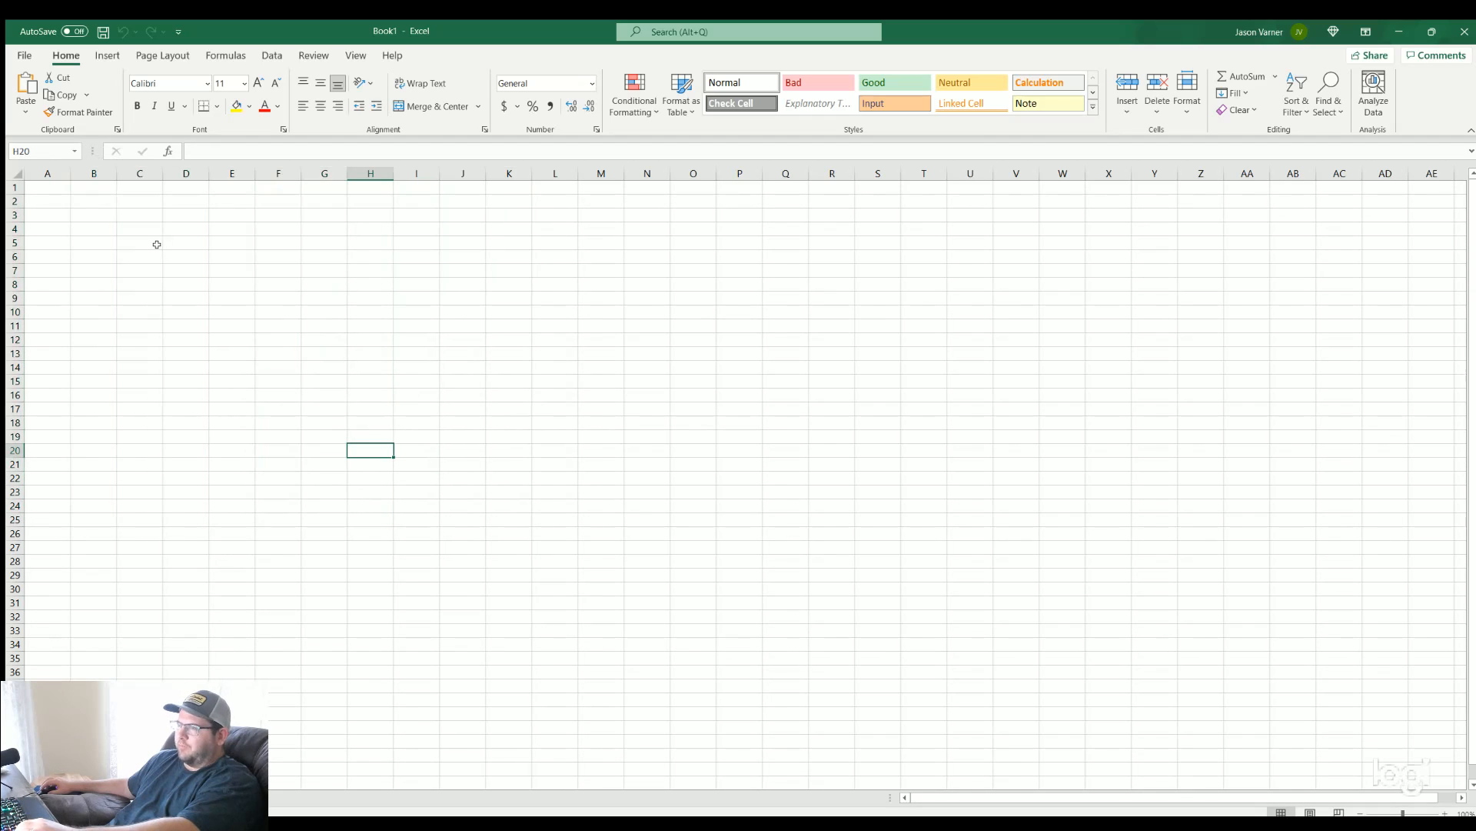
{"action": "left_click_drag", "start_coordinate": [95, 200], "coordinate": [644, 505]}
{"action": "left_click_drag", "start_coordinate": [87, 200], "coordinate": [645, 571]}
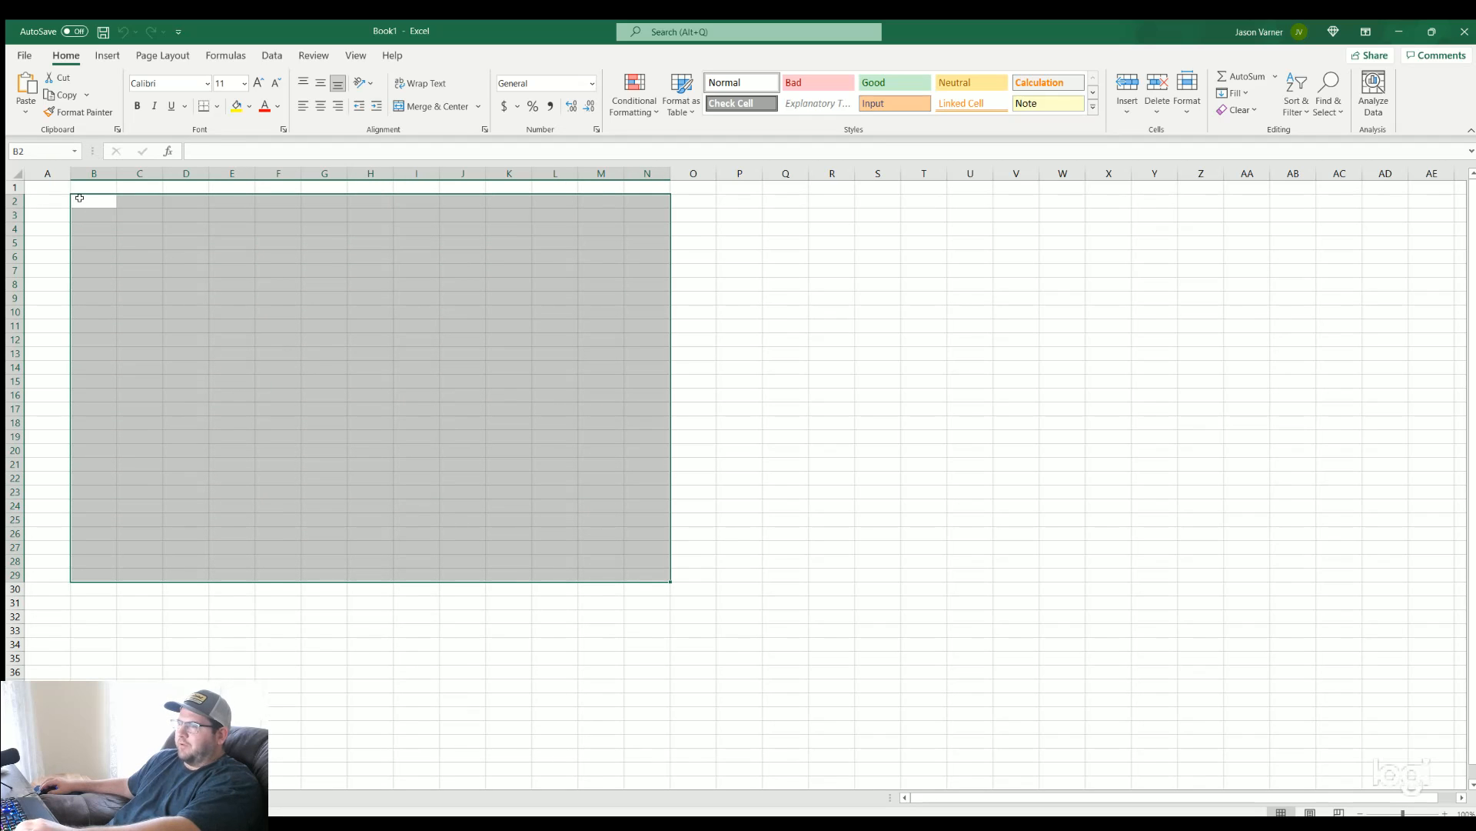
{"action": "left_click_drag", "start_coordinate": [80, 199], "coordinate": [677, 600]}
{"action": "left_click_drag", "start_coordinate": [83, 197], "coordinate": [644, 565]}
{"action": "left_click_drag", "start_coordinate": [812, 646], "coordinate": [75, 202]}
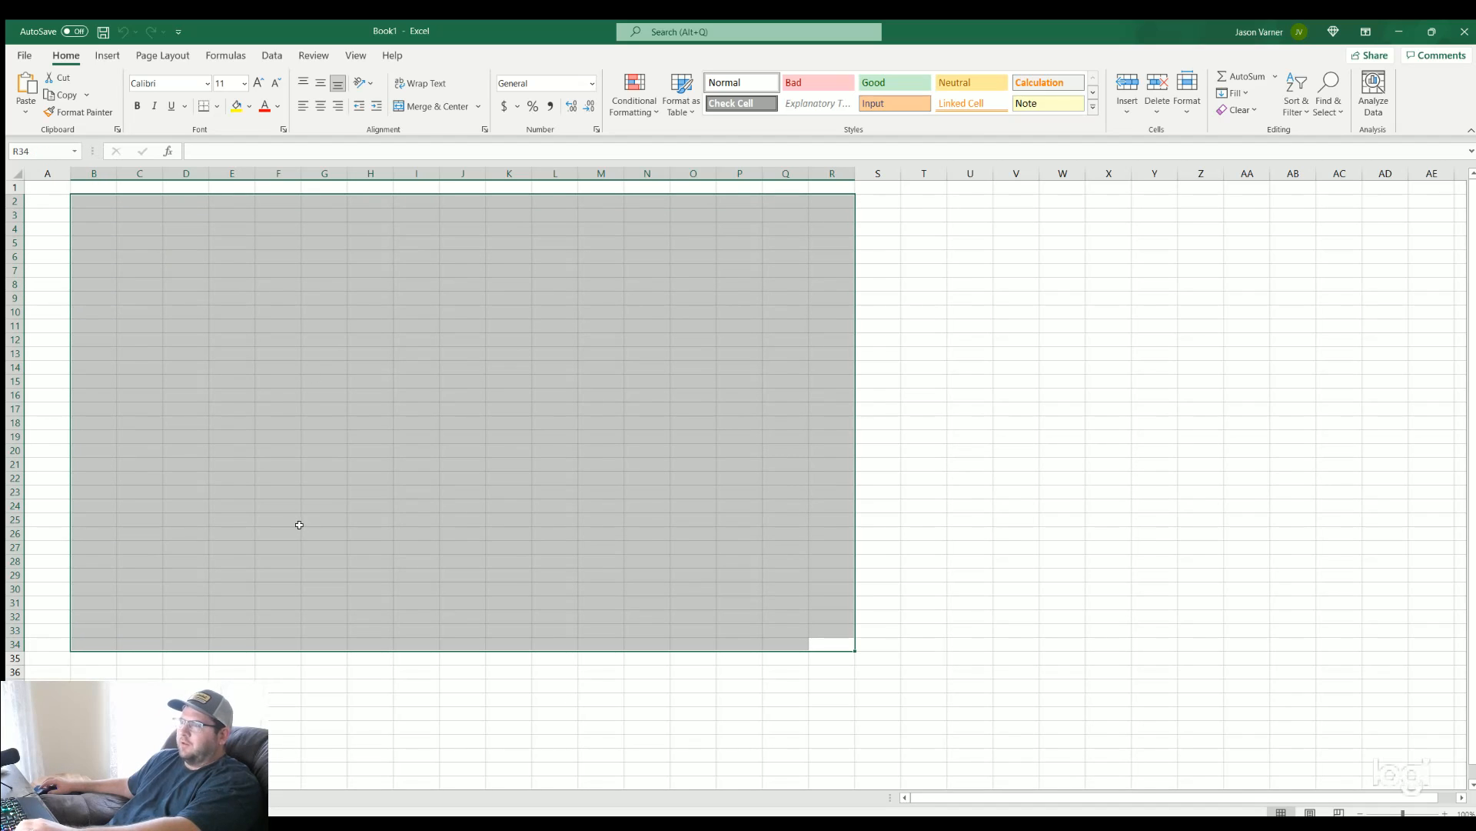
{"action": "left_click", "coordinate": [510, 468]}
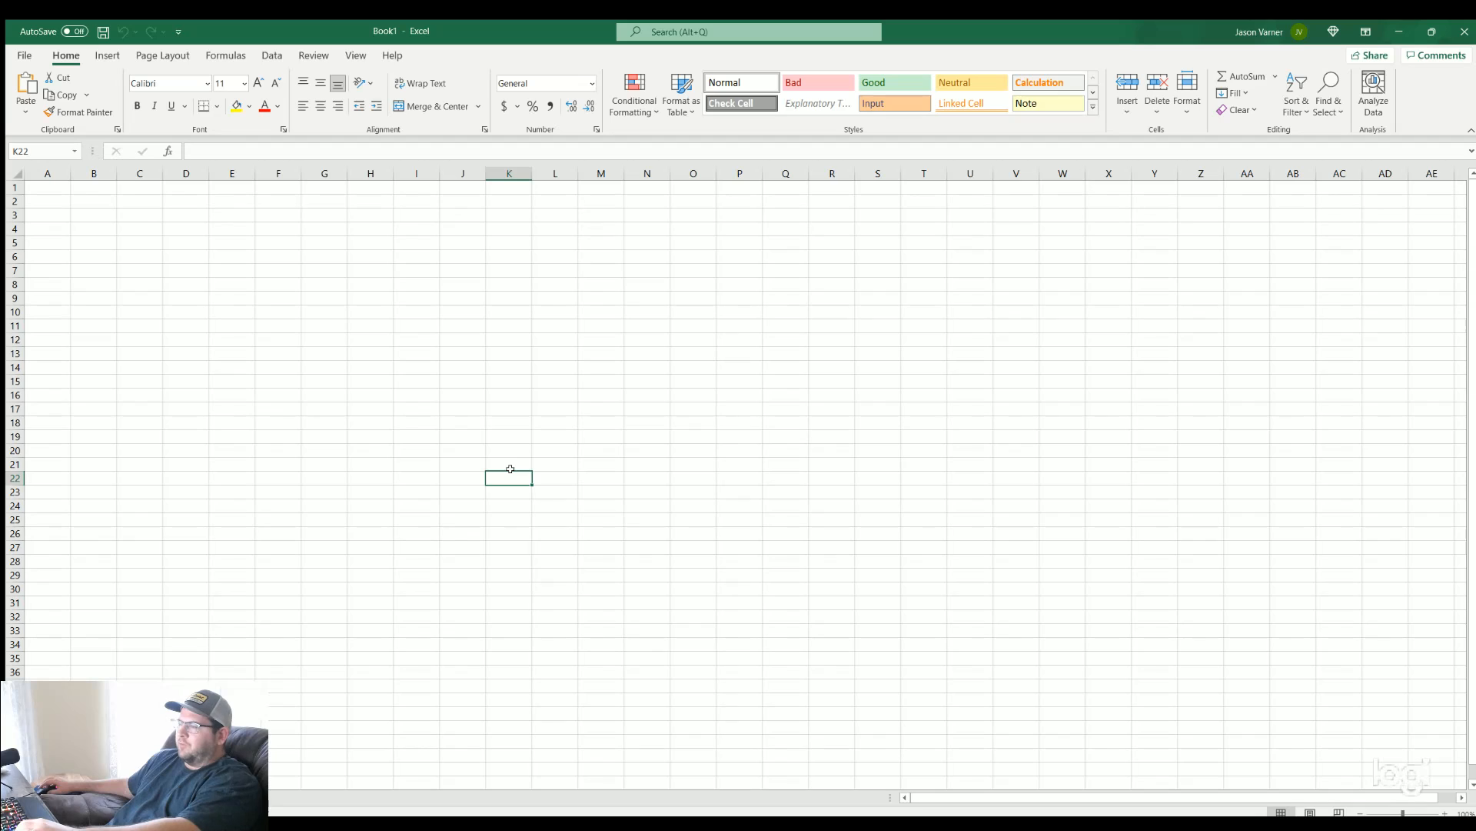
{"action": "left_click", "coordinate": [85, 200]}
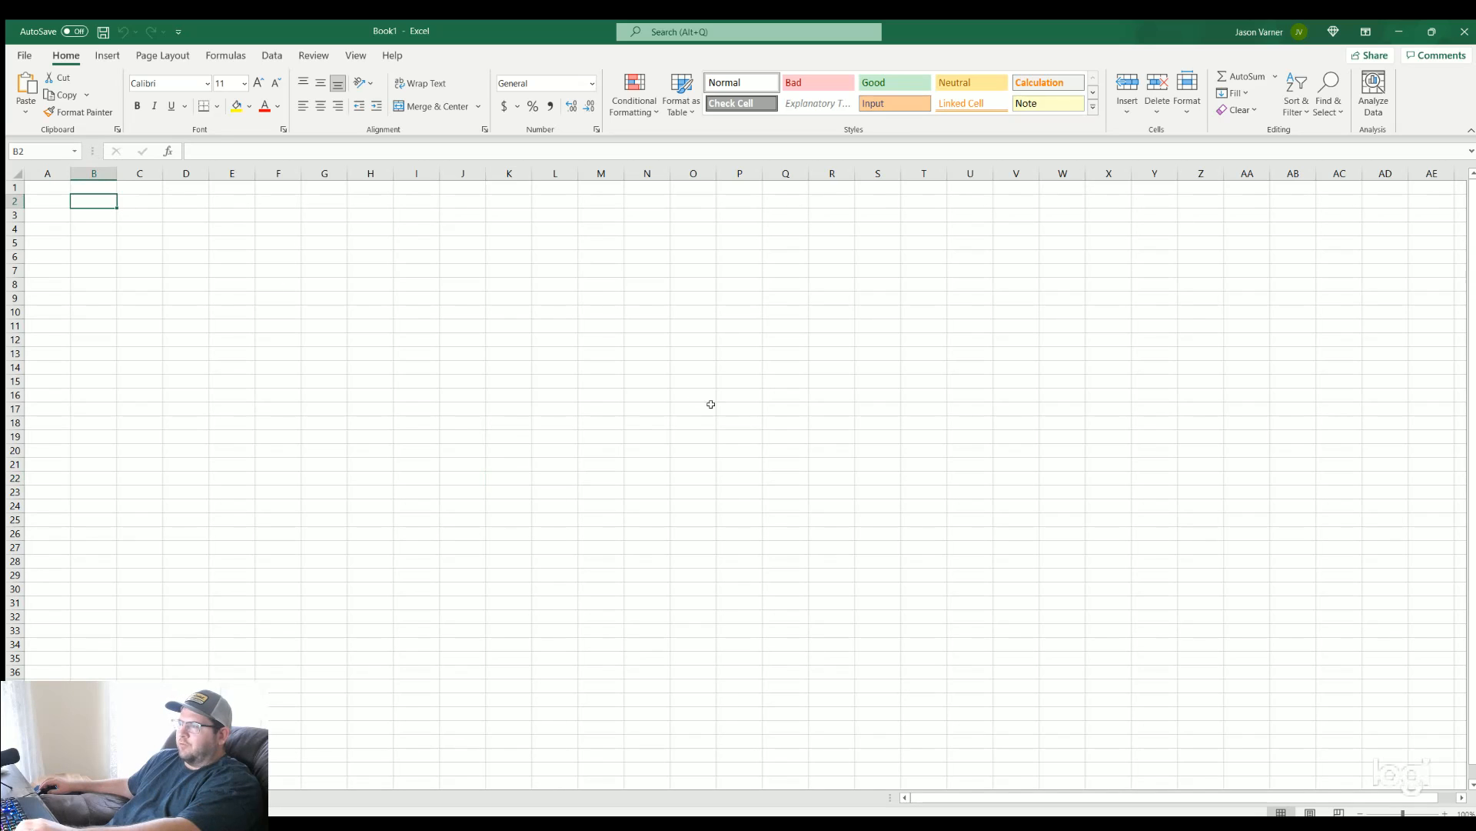
Enter smarthelping.com in cell Q13 and clear it again
{"action": "left_click", "coordinate": [783, 349]}
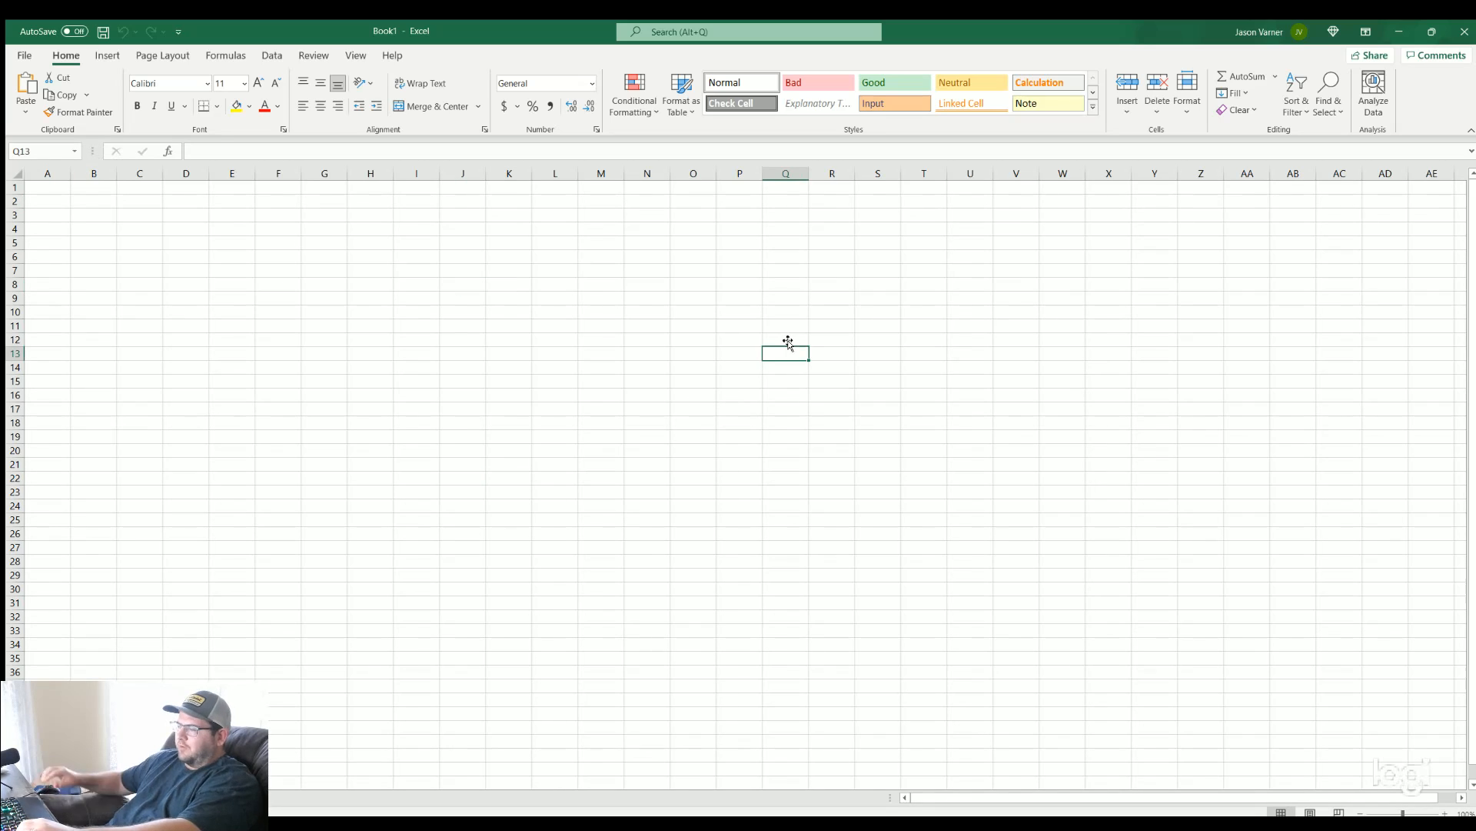
{"action": "type", "text": "smarthelping.com"}
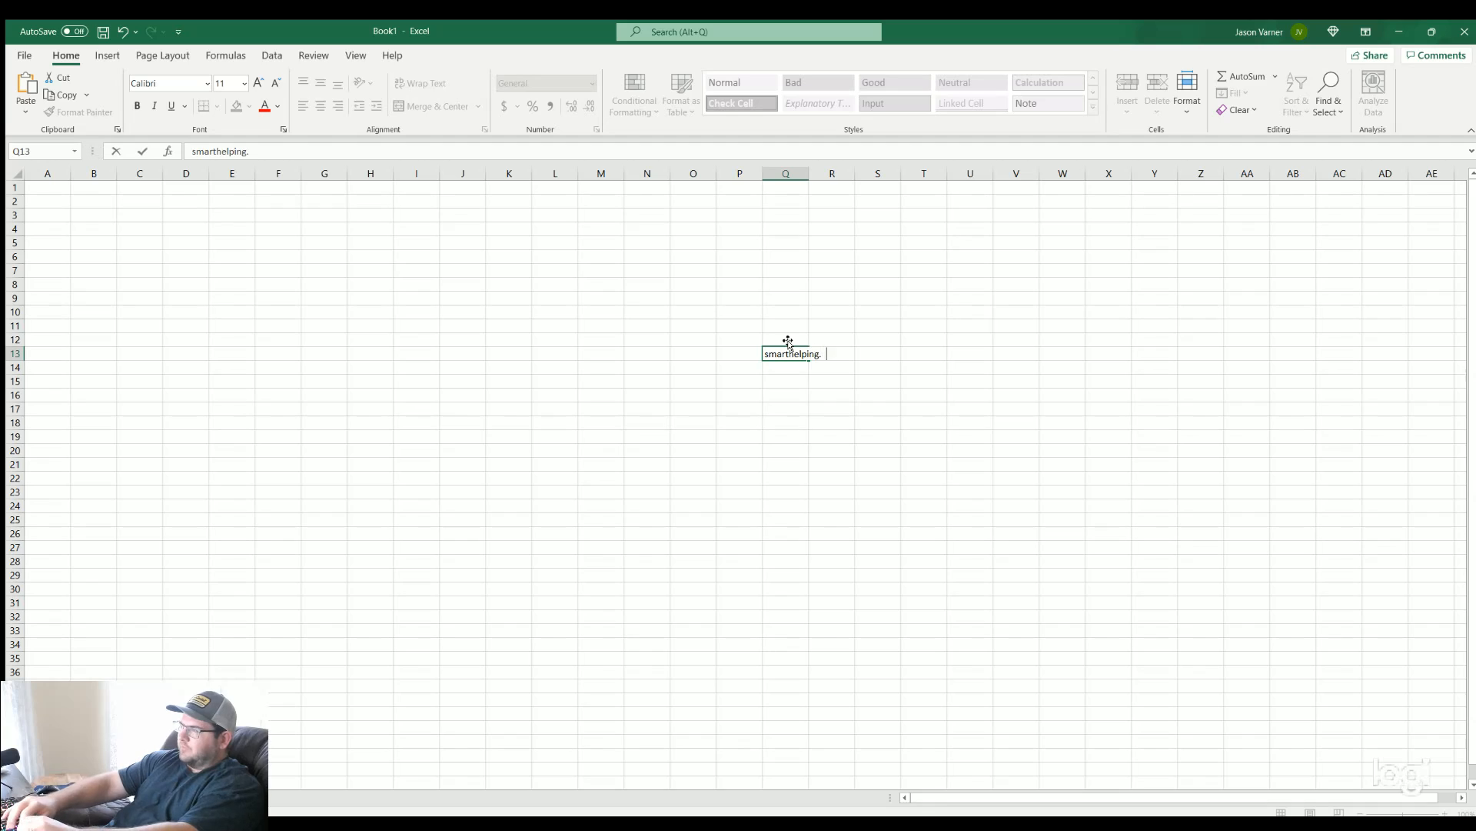
{"action": "key", "text": "Return"}
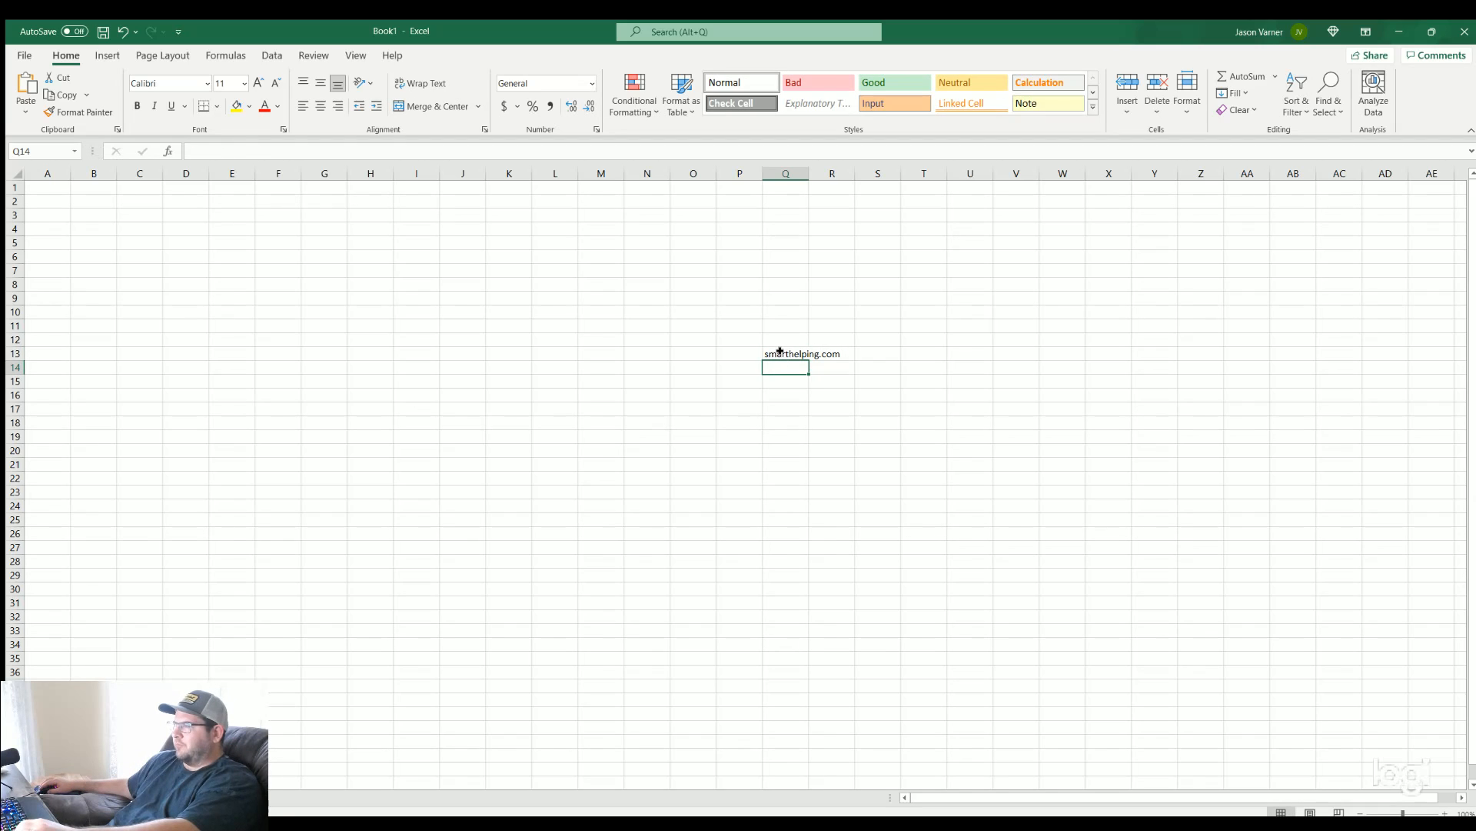
{"action": "left_click", "coordinate": [780, 351]}
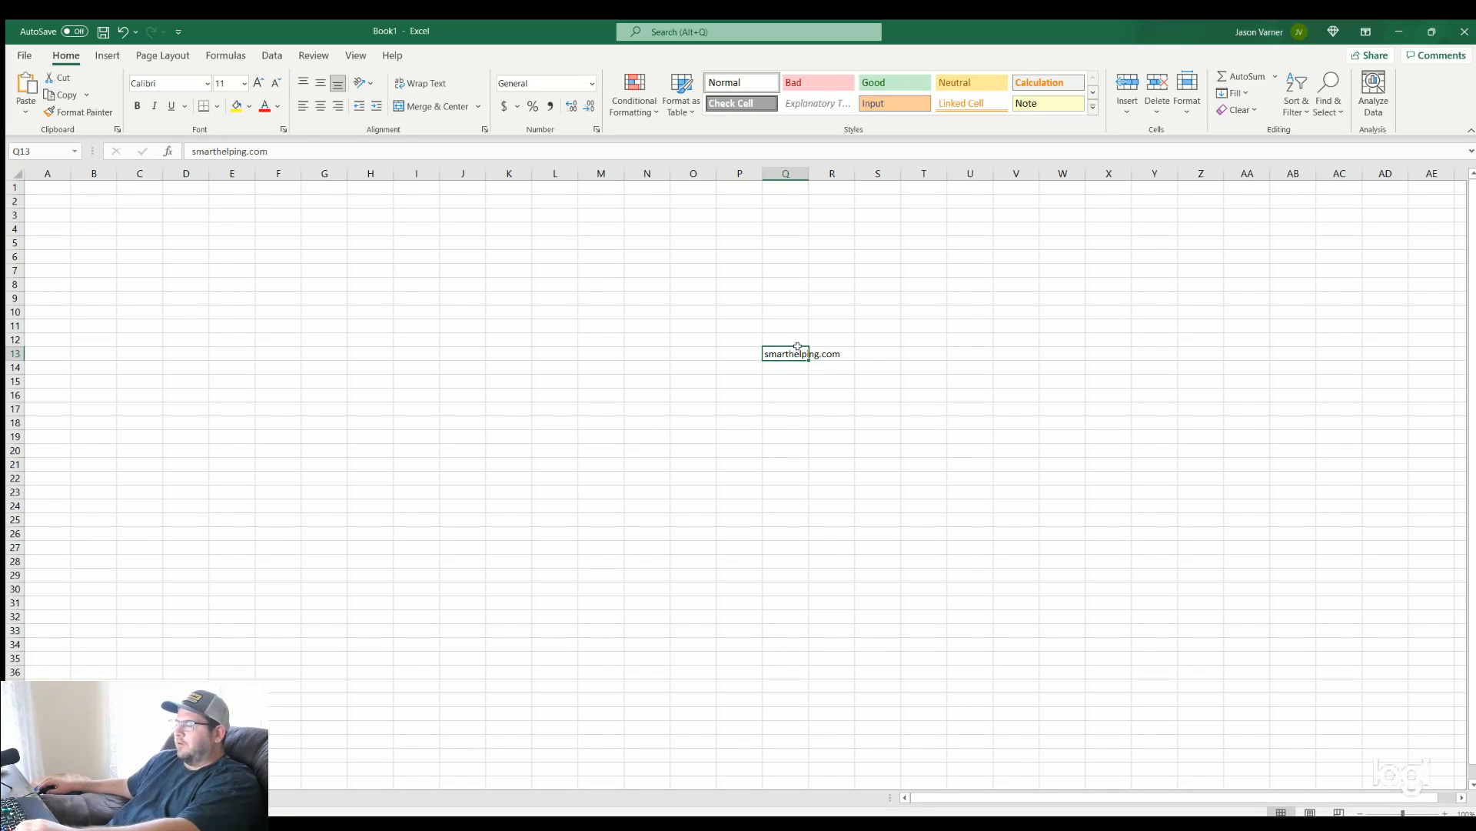
{"action": "left_click", "coordinate": [800, 339]}
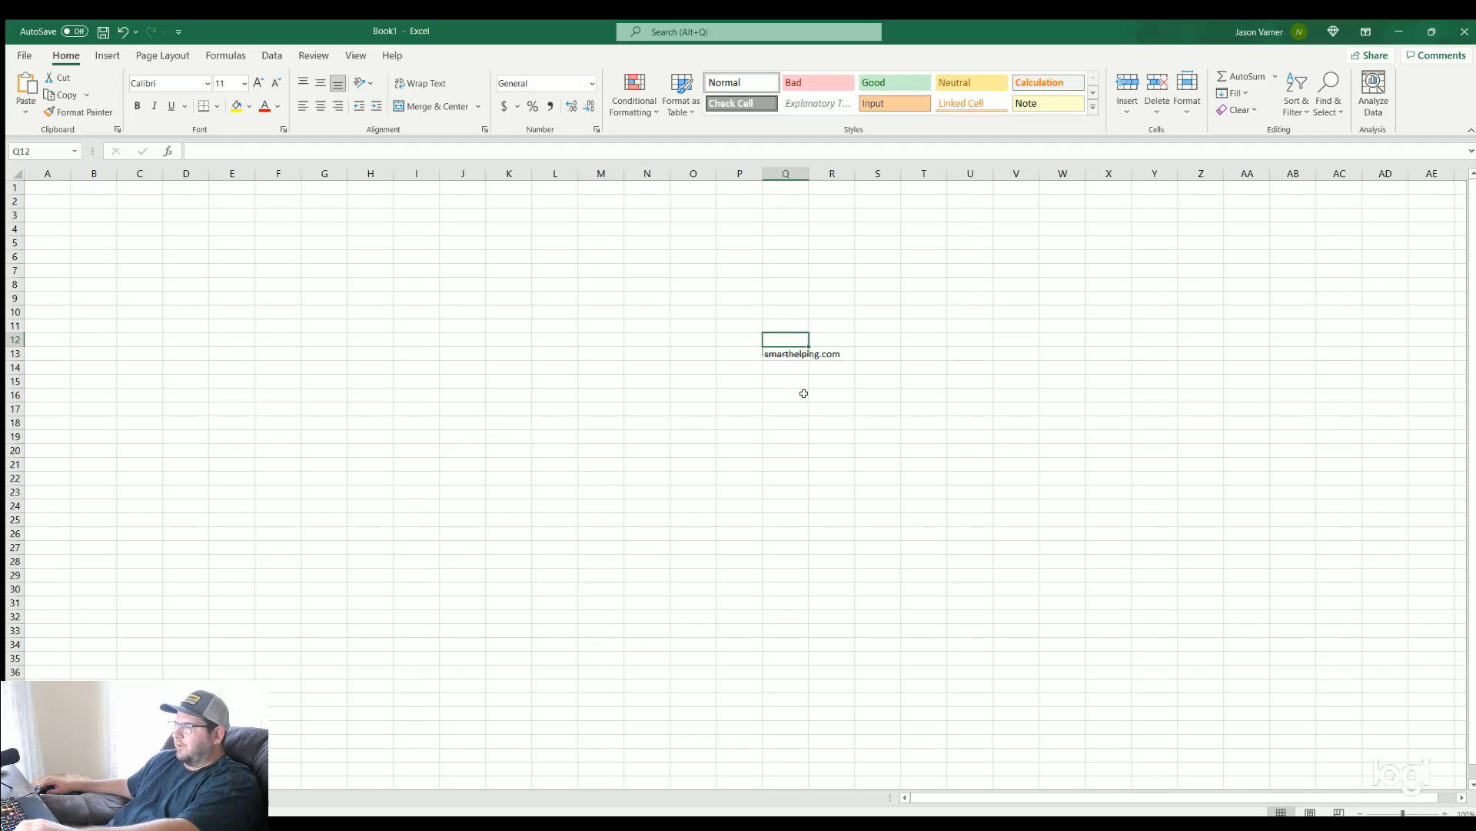
{"action": "key", "text": "Delete"}
{"action": "left_click", "coordinate": [803, 450]}
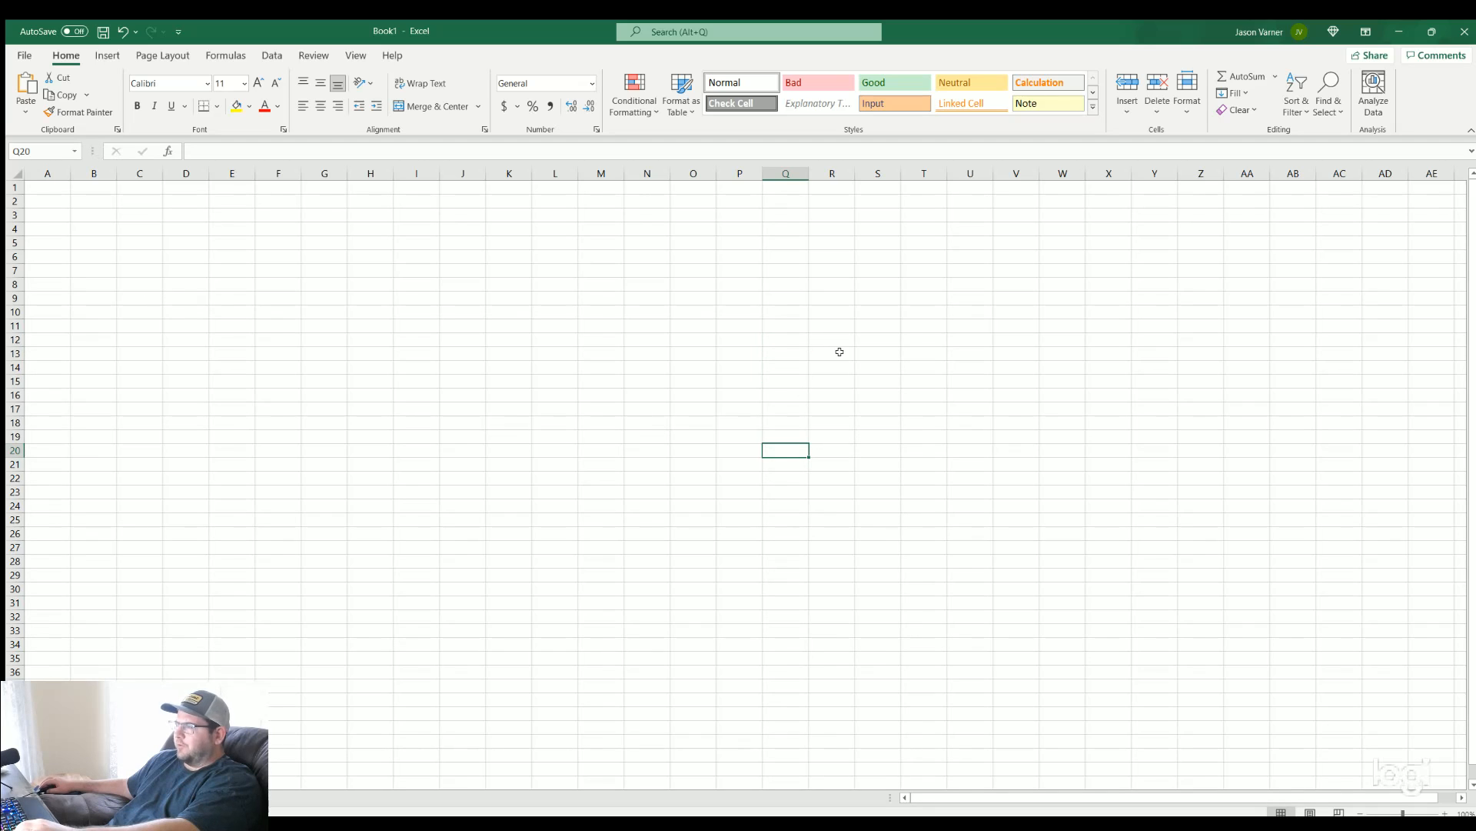
{"action": "left_click", "coordinate": [839, 351]}
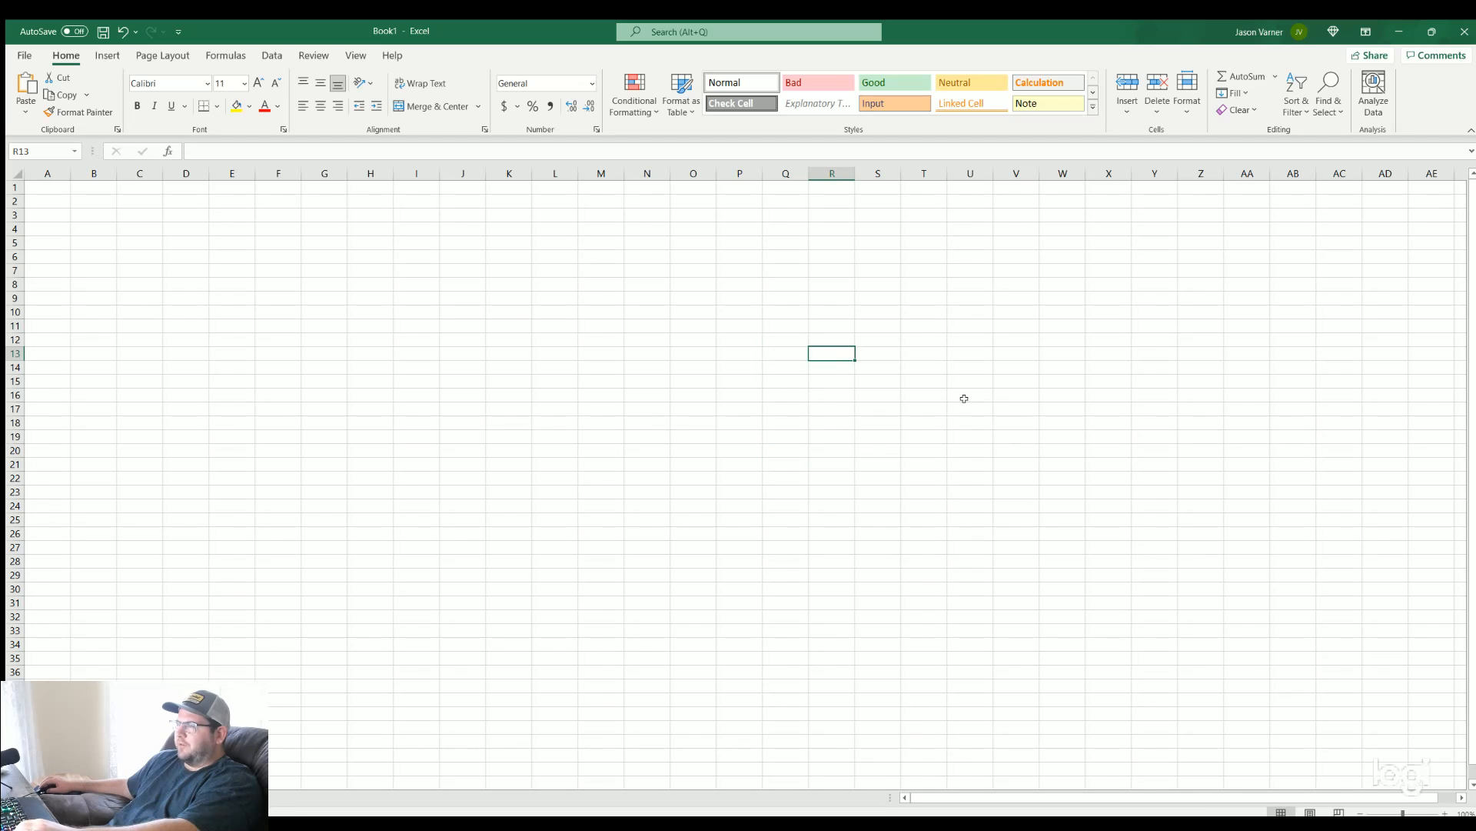
{"action": "left_click", "coordinate": [42, 188]}
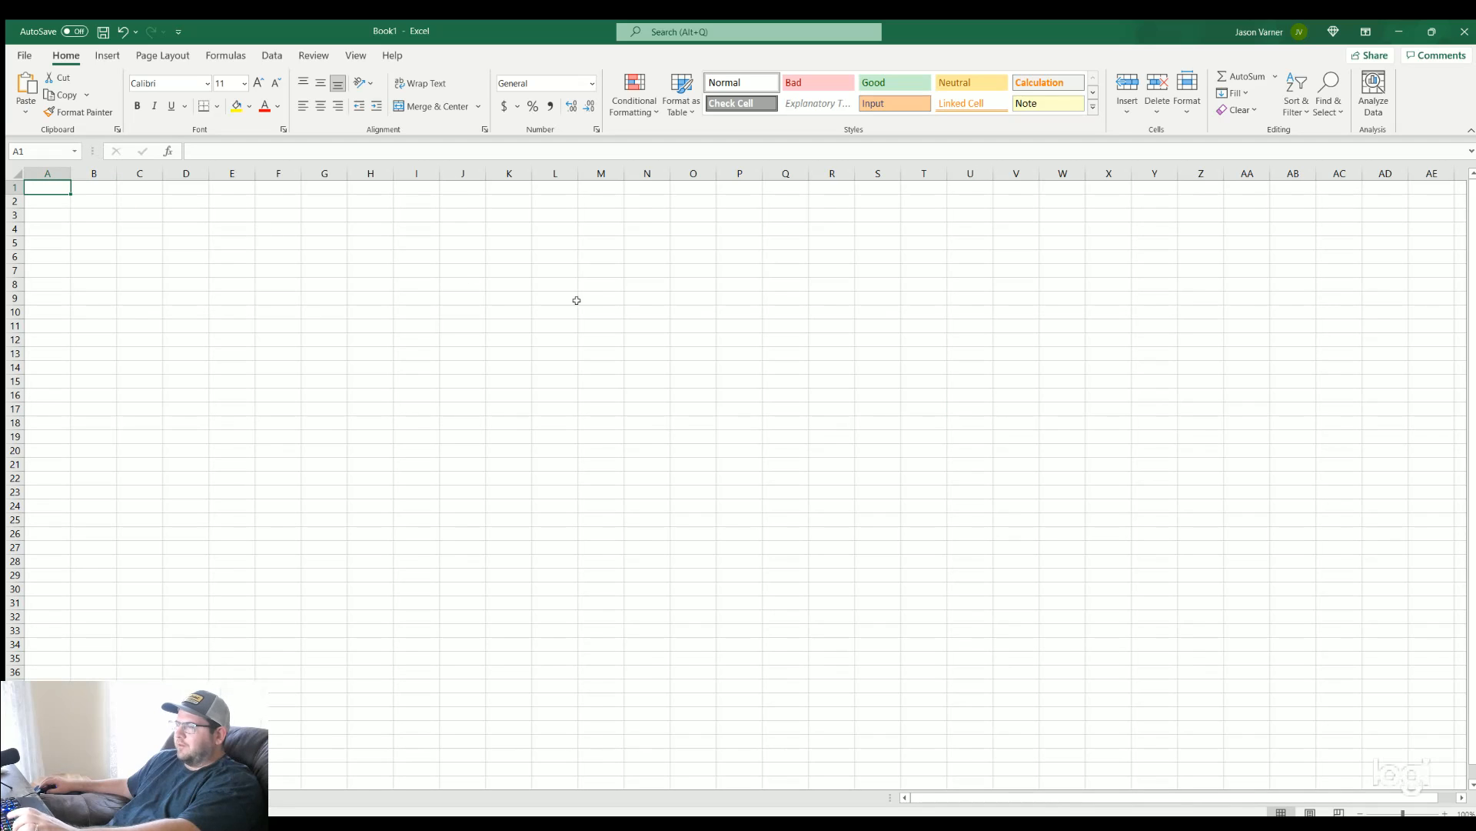
{"action": "left_click_drag", "start_coordinate": [967, 227], "coordinate": [1000, 569]}
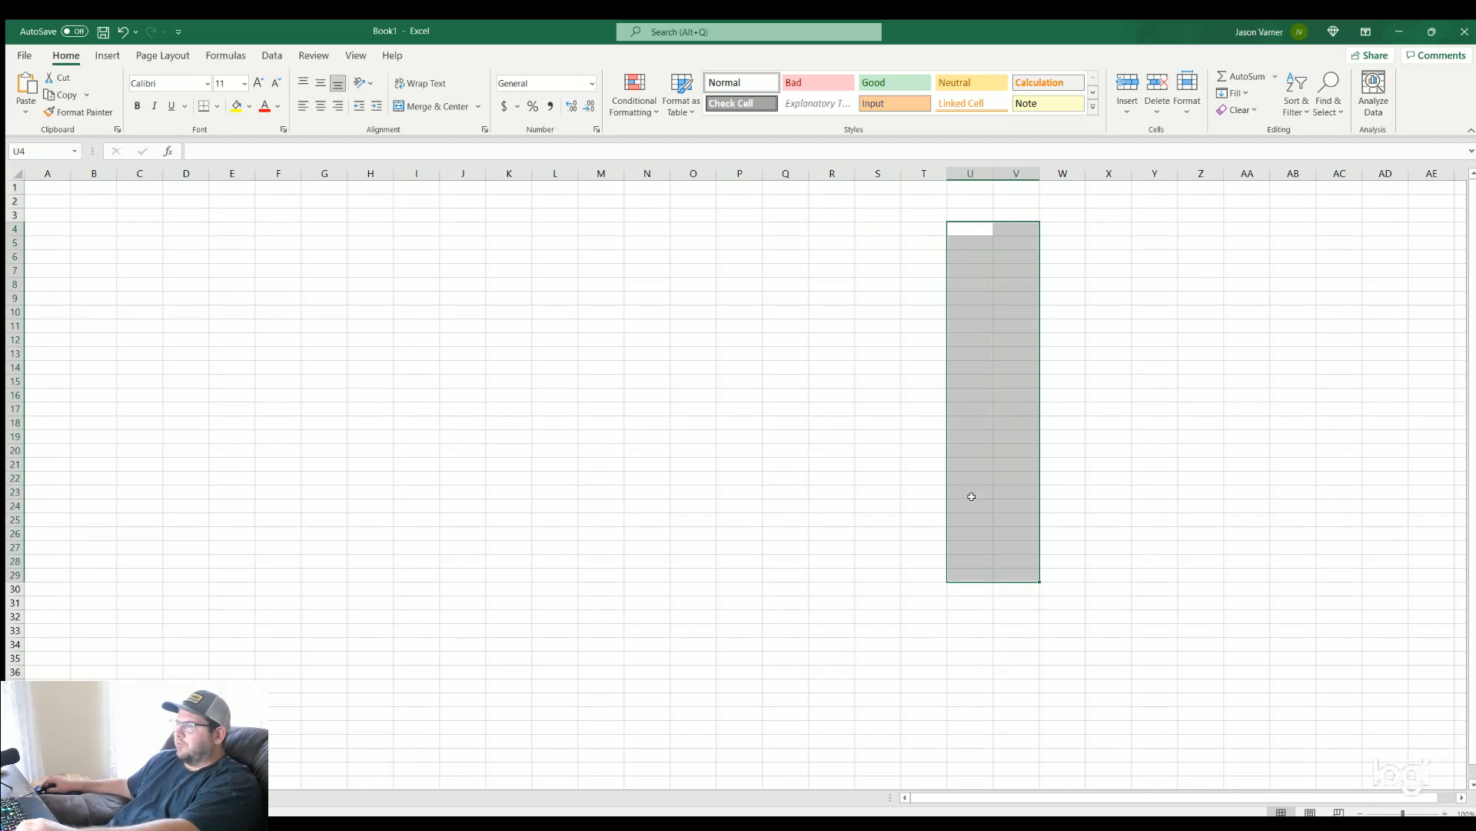
{"action": "mouse_move", "coordinate": [916, 388]}
{"action": "left_mouse_down"}
{"action": "mouse_move", "coordinate": [965, 389]}
{"action": "mouse_move", "coordinate": [920, 392]}
{"action": "left_mouse_up"}
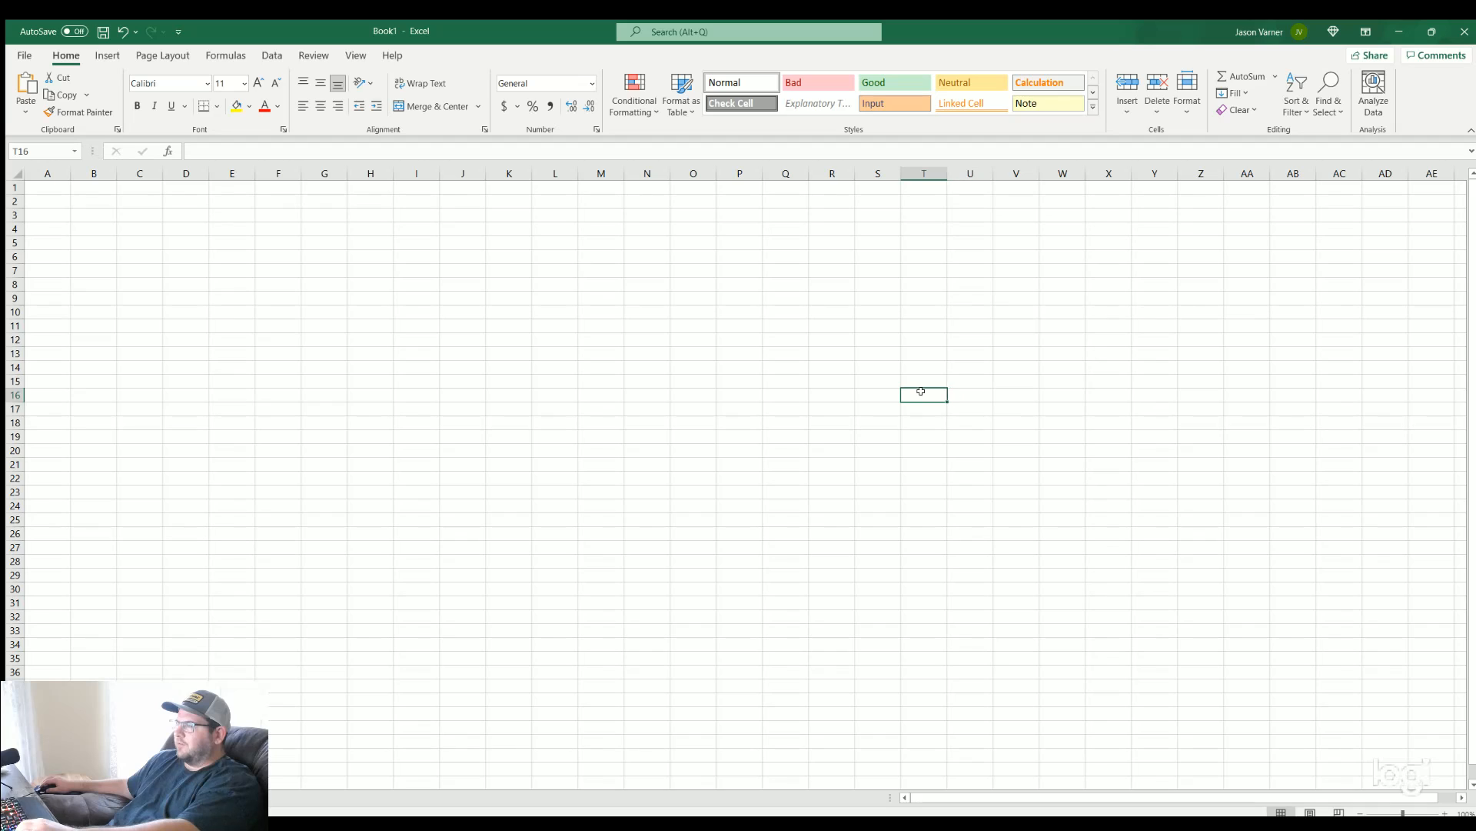
{"action": "left_click_drag", "start_coordinate": [922, 188], "coordinate": [932, 438]}
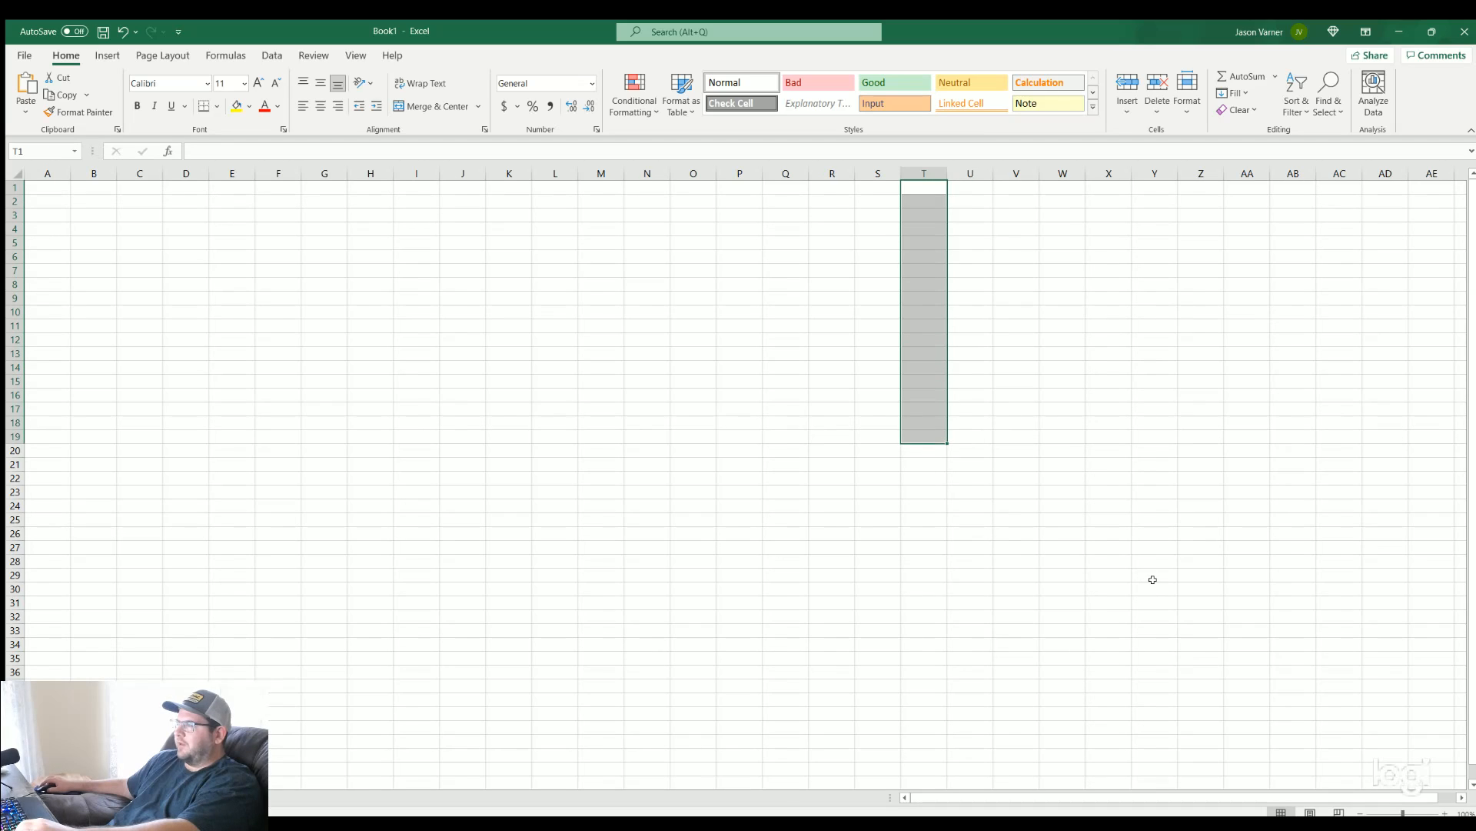
{"action": "left_click", "coordinate": [508, 450]}
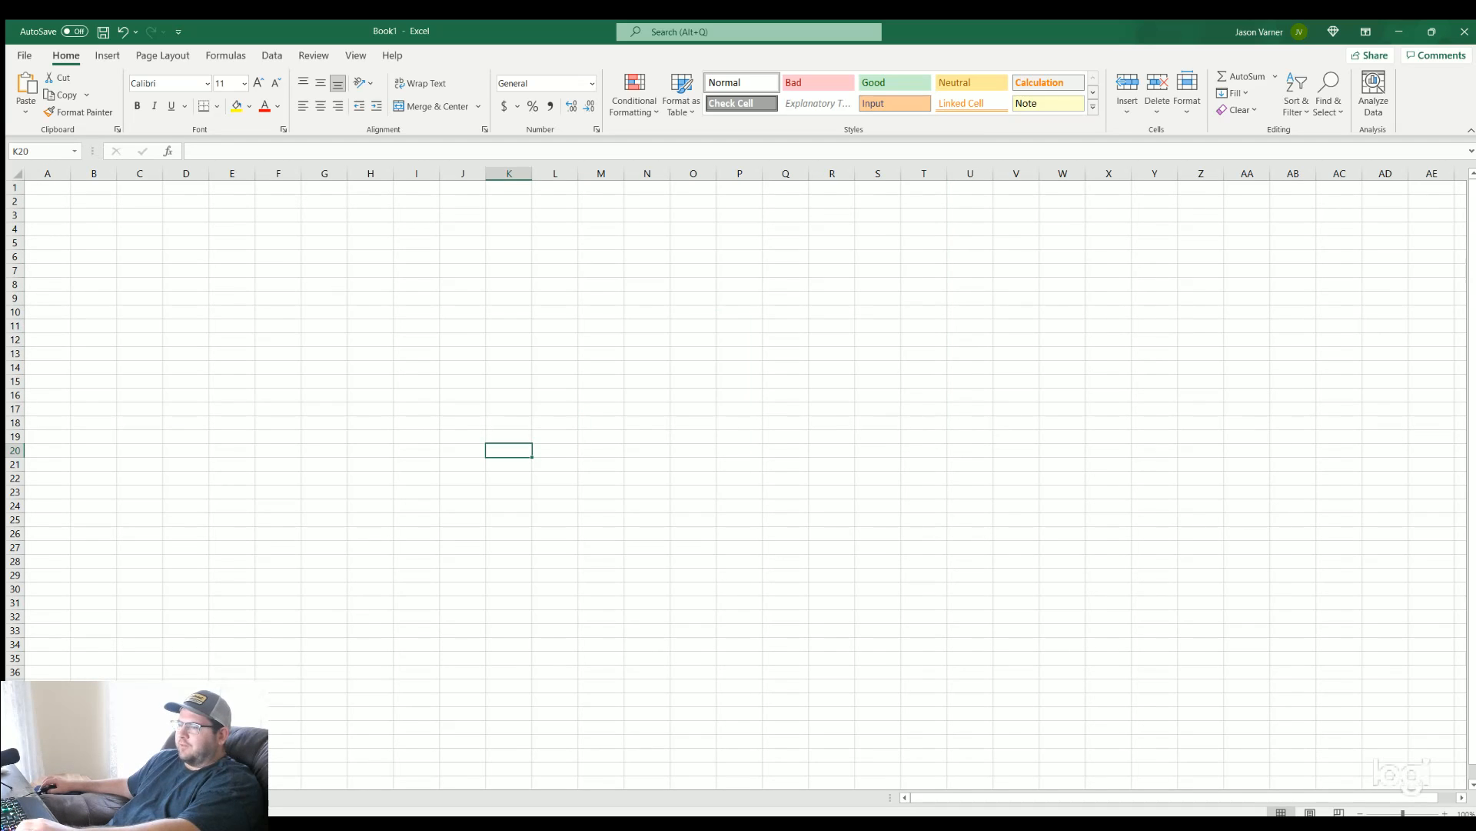
Enter data1 in cell A1 and fill the series down column A to row 34
{"action": "key", "text": "ctrl+Home"}
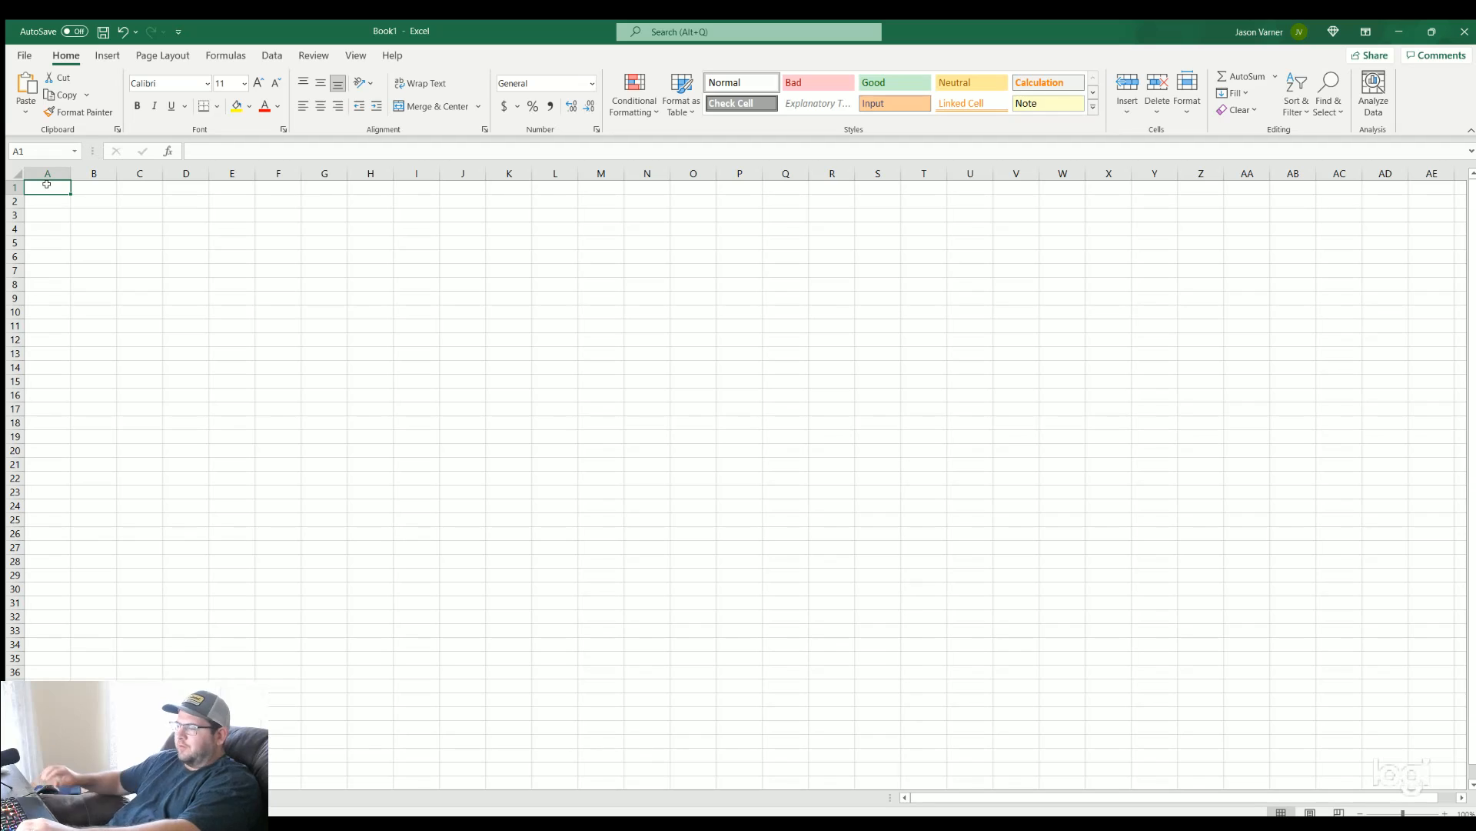
{"action": "type", "text": "data1"}
{"action": "key", "text": "Return"}
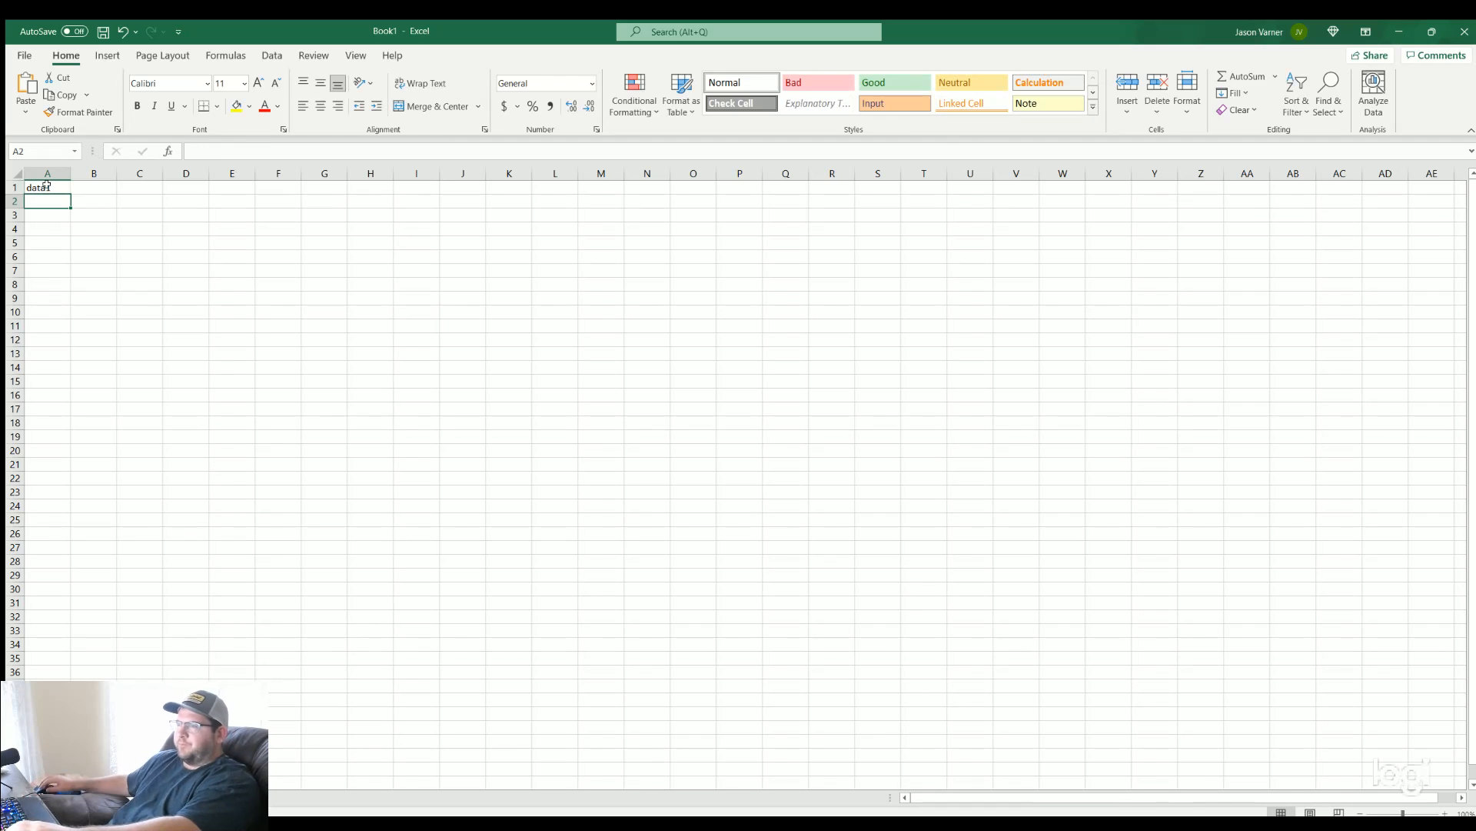
{"action": "left_click", "coordinate": [65, 187]}
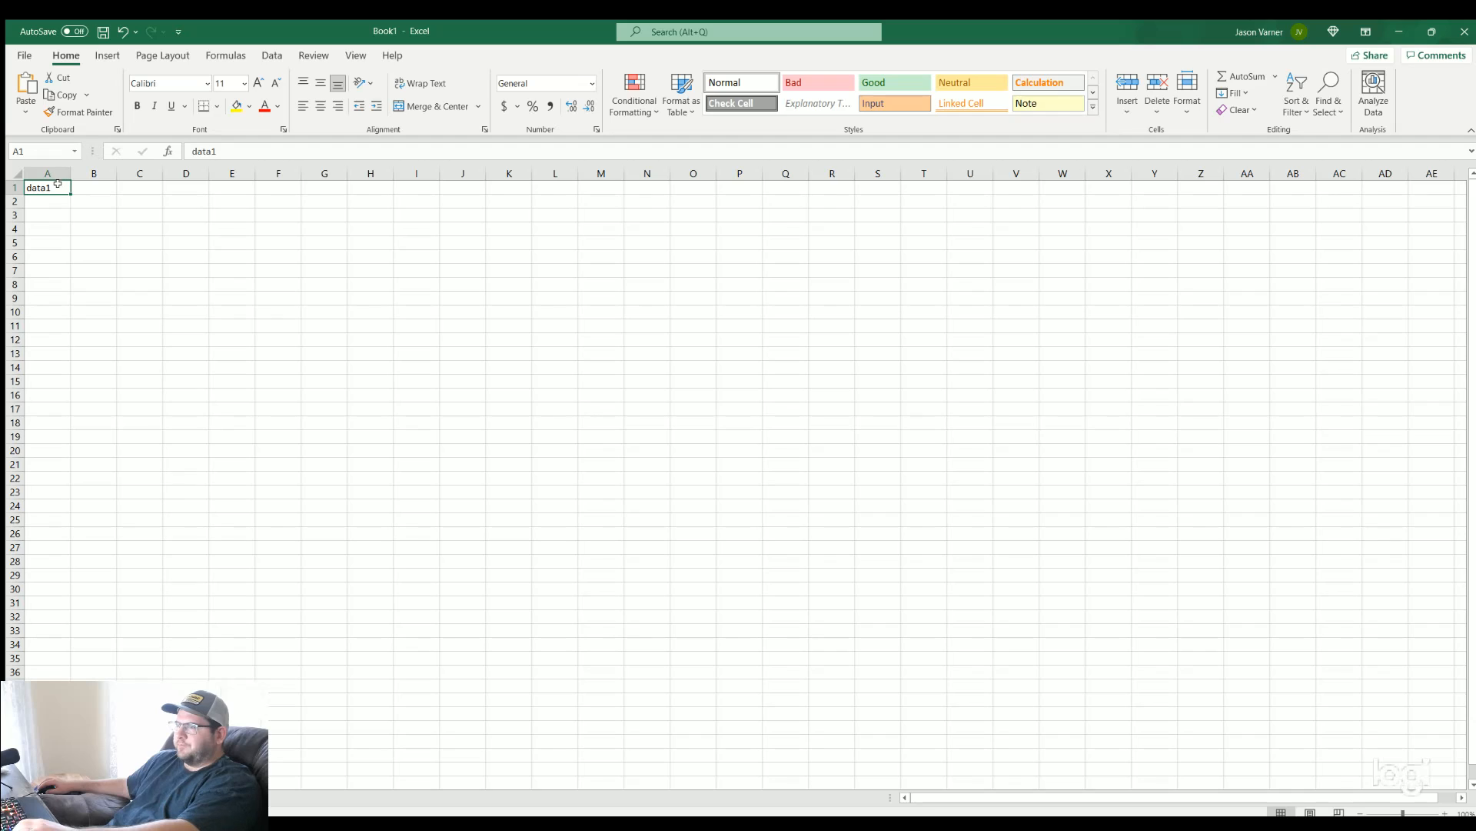
{"action": "left_click_drag", "start_coordinate": [65, 188], "coordinate": [52, 644]}
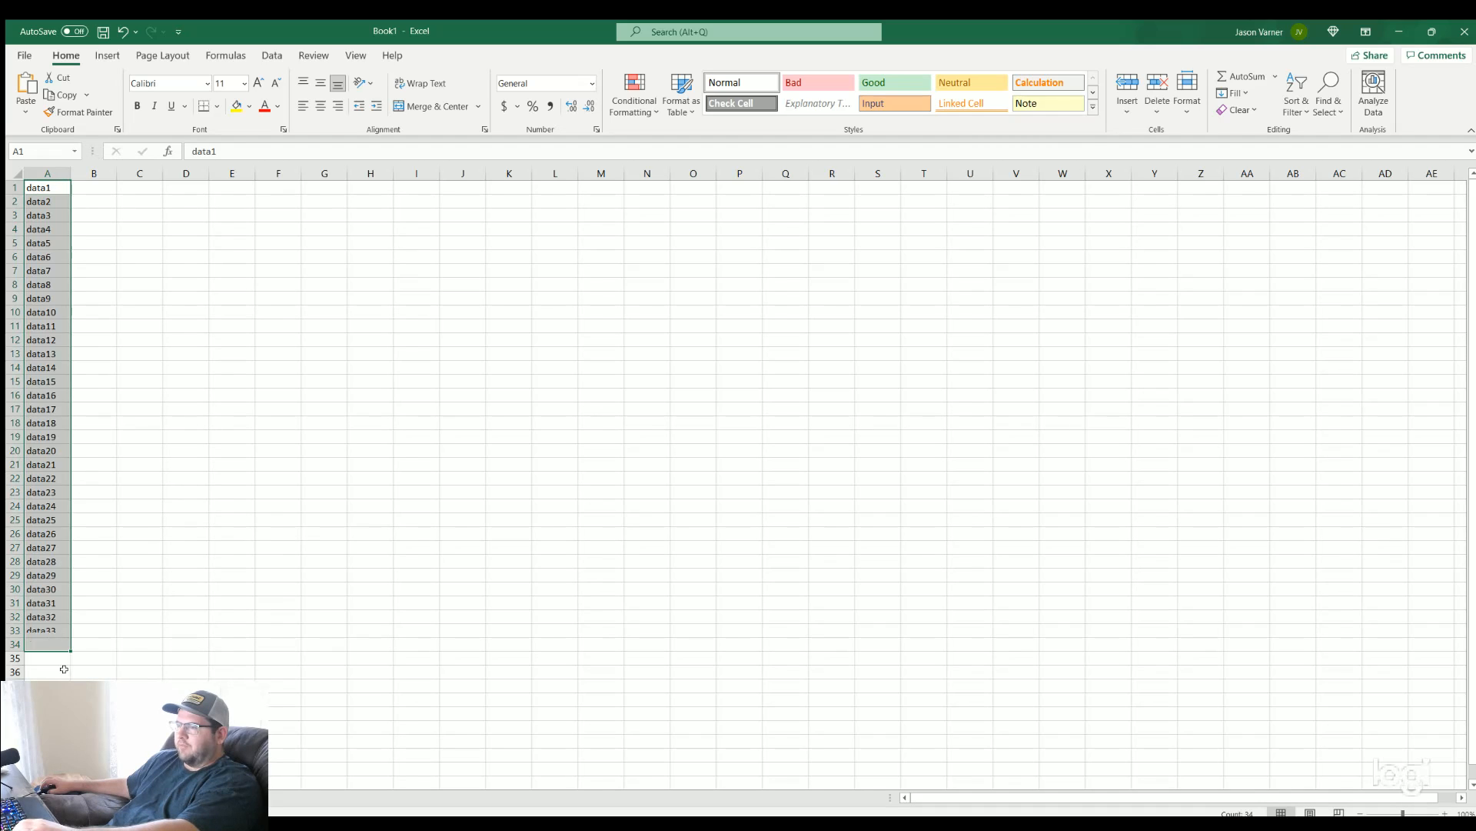
Enter =RANDBETWEEN(1,4000) in cell B1 and fill the formula down column B to row 34
{"action": "left_click", "coordinate": [87, 186]}
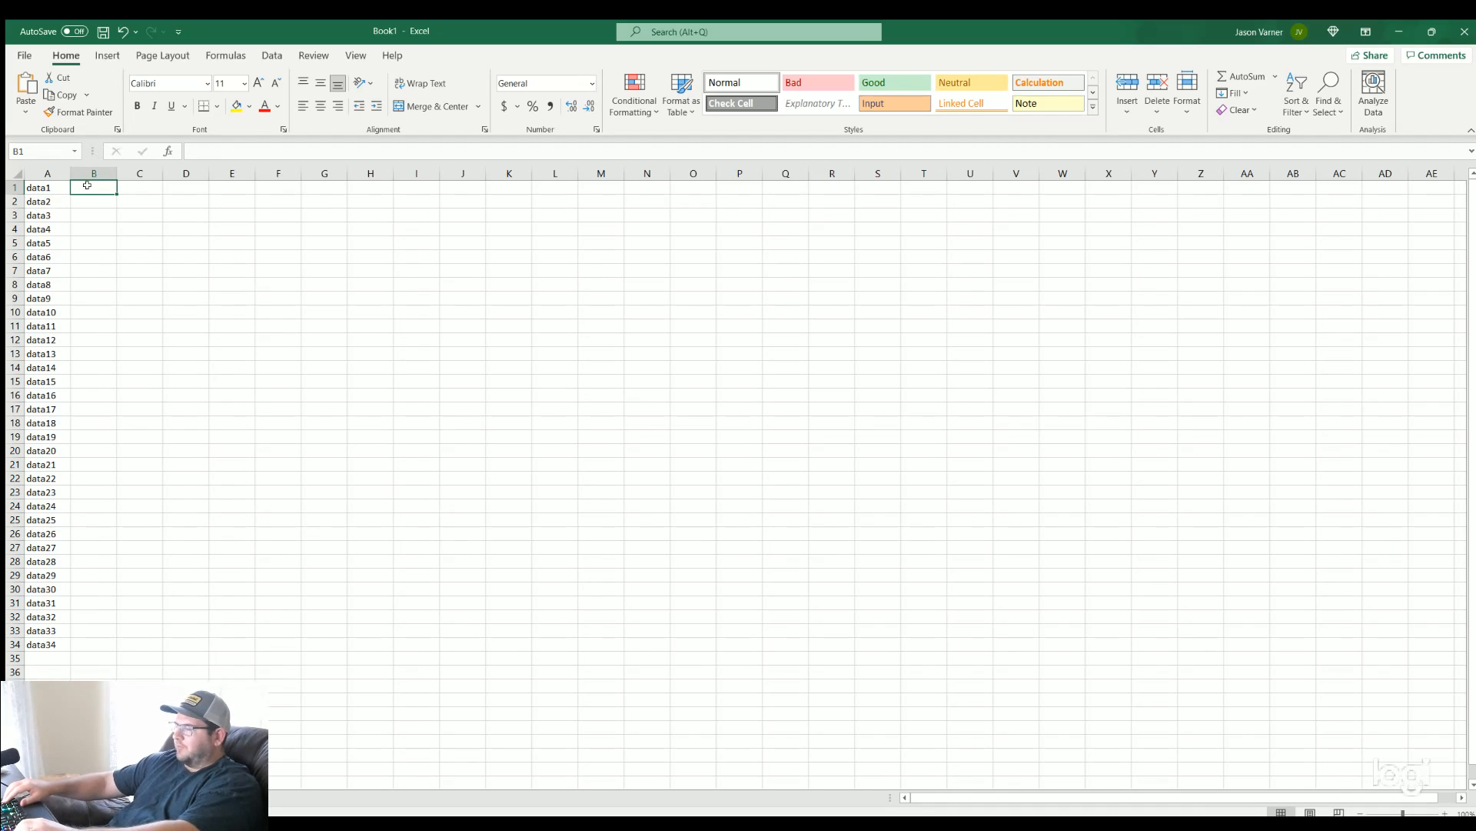
{"action": "type", "text": "=randb"}
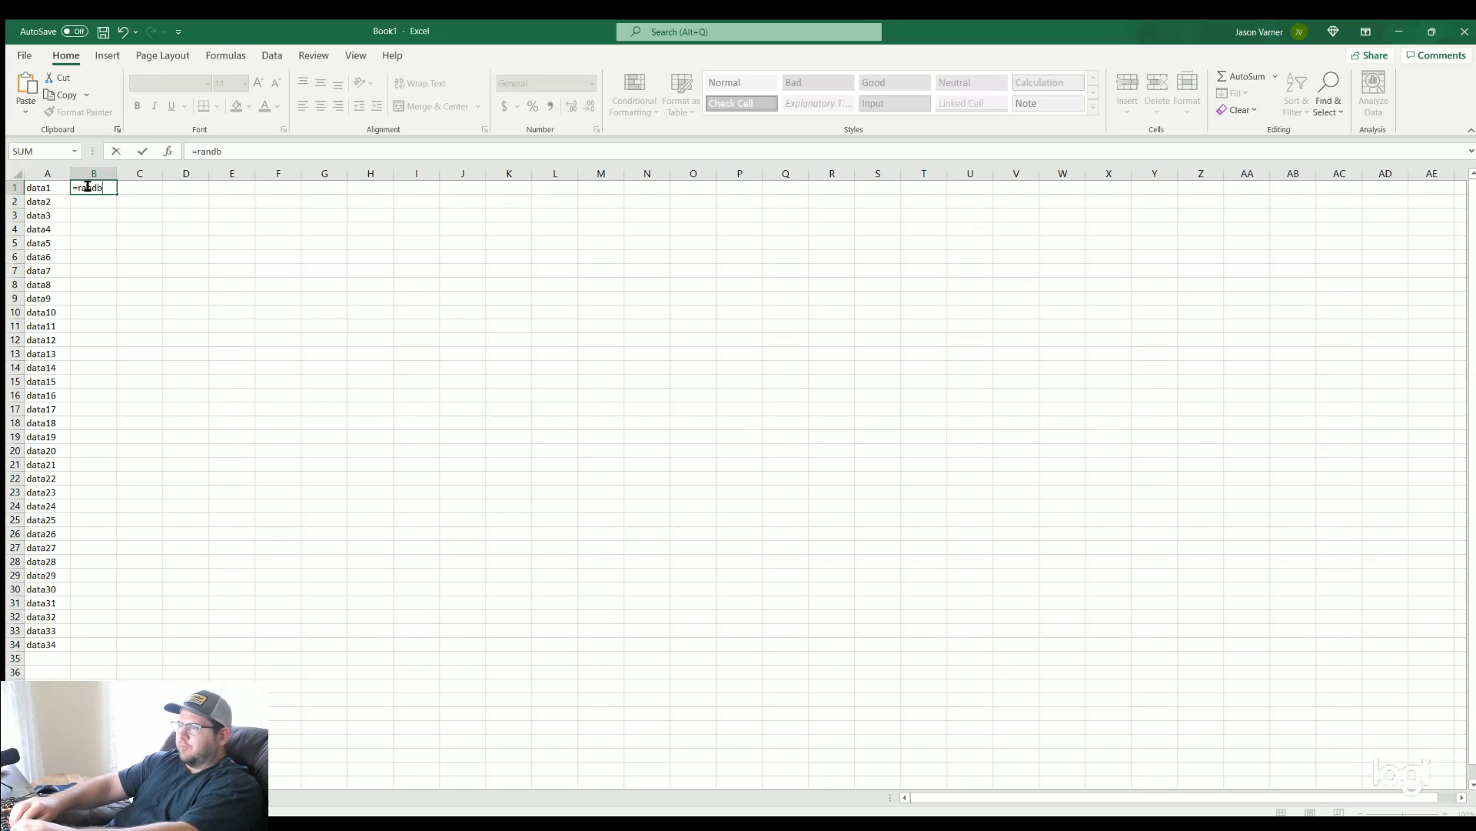
{"action": "type", "text": "etween(1,10000)"}
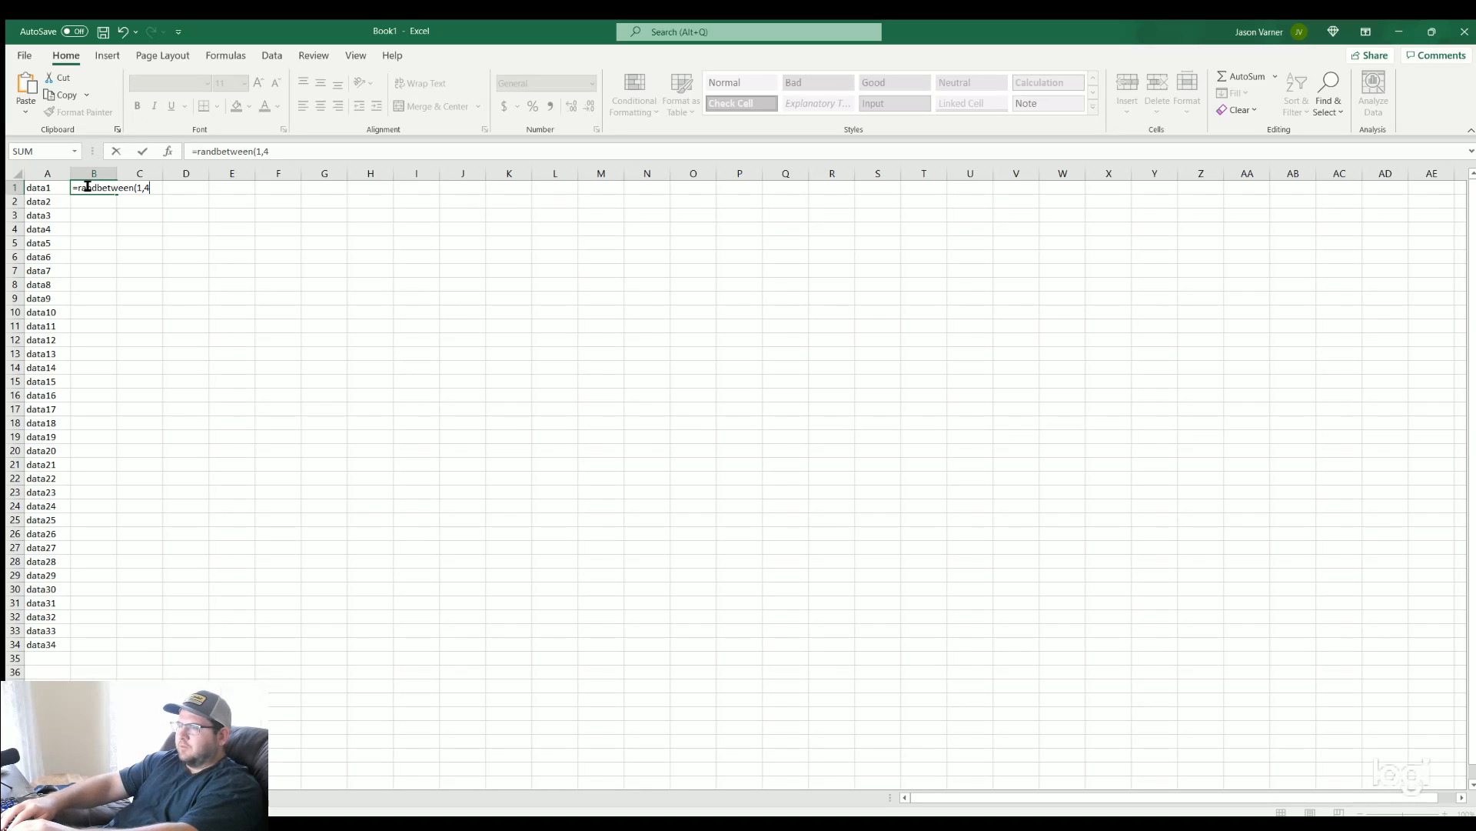
{"action": "key", "text": "Return"}
{"action": "left_click", "coordinate": [87, 186]}
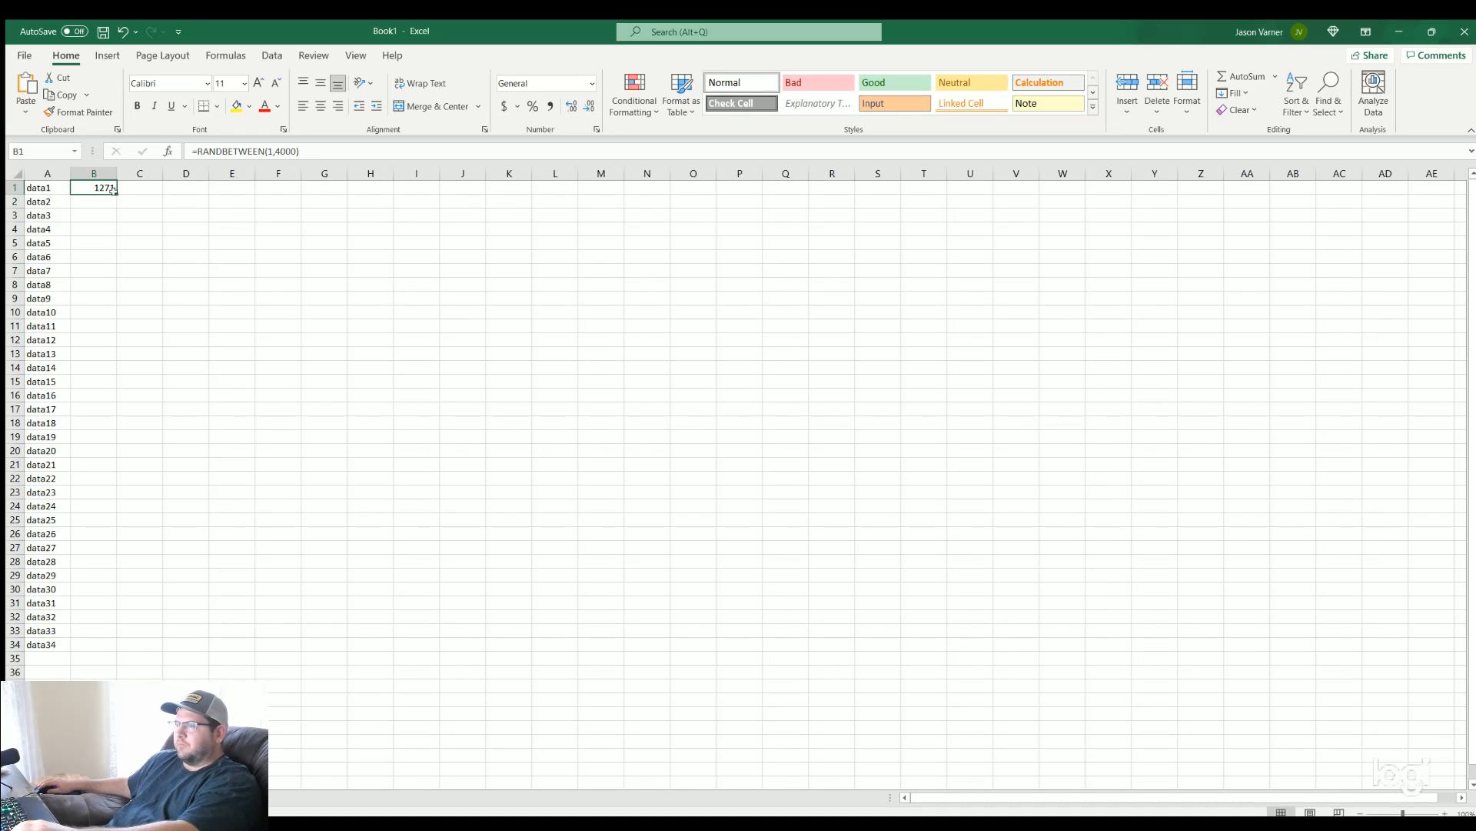
{"action": "double_click", "coordinate": [116, 193]}
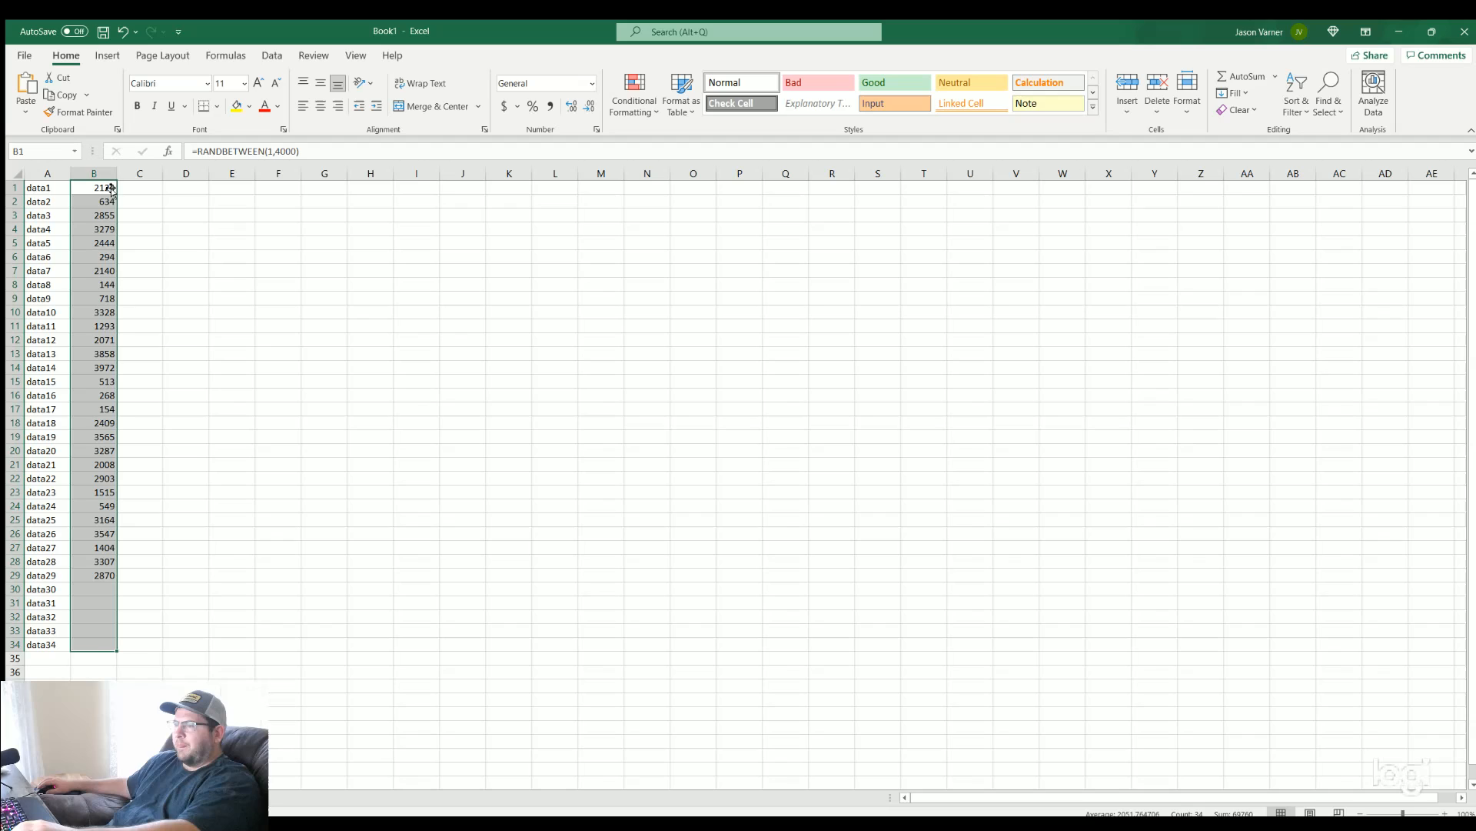
{"action": "left_click", "coordinate": [307, 380]}
{"action": "left_click_drag", "start_coordinate": [44, 187], "coordinate": [50, 644]}
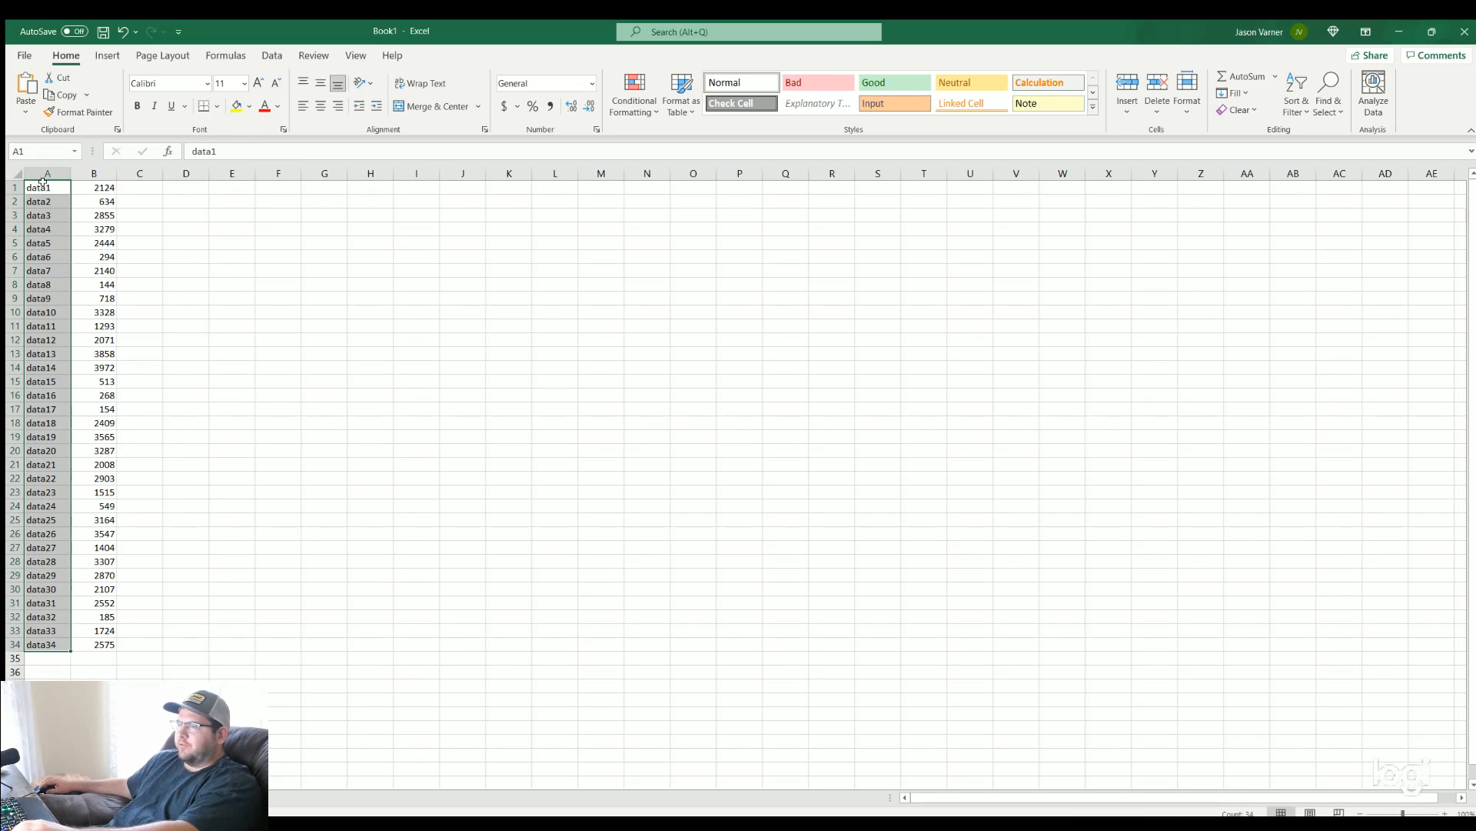
{"action": "left_click", "coordinate": [382, 316]}
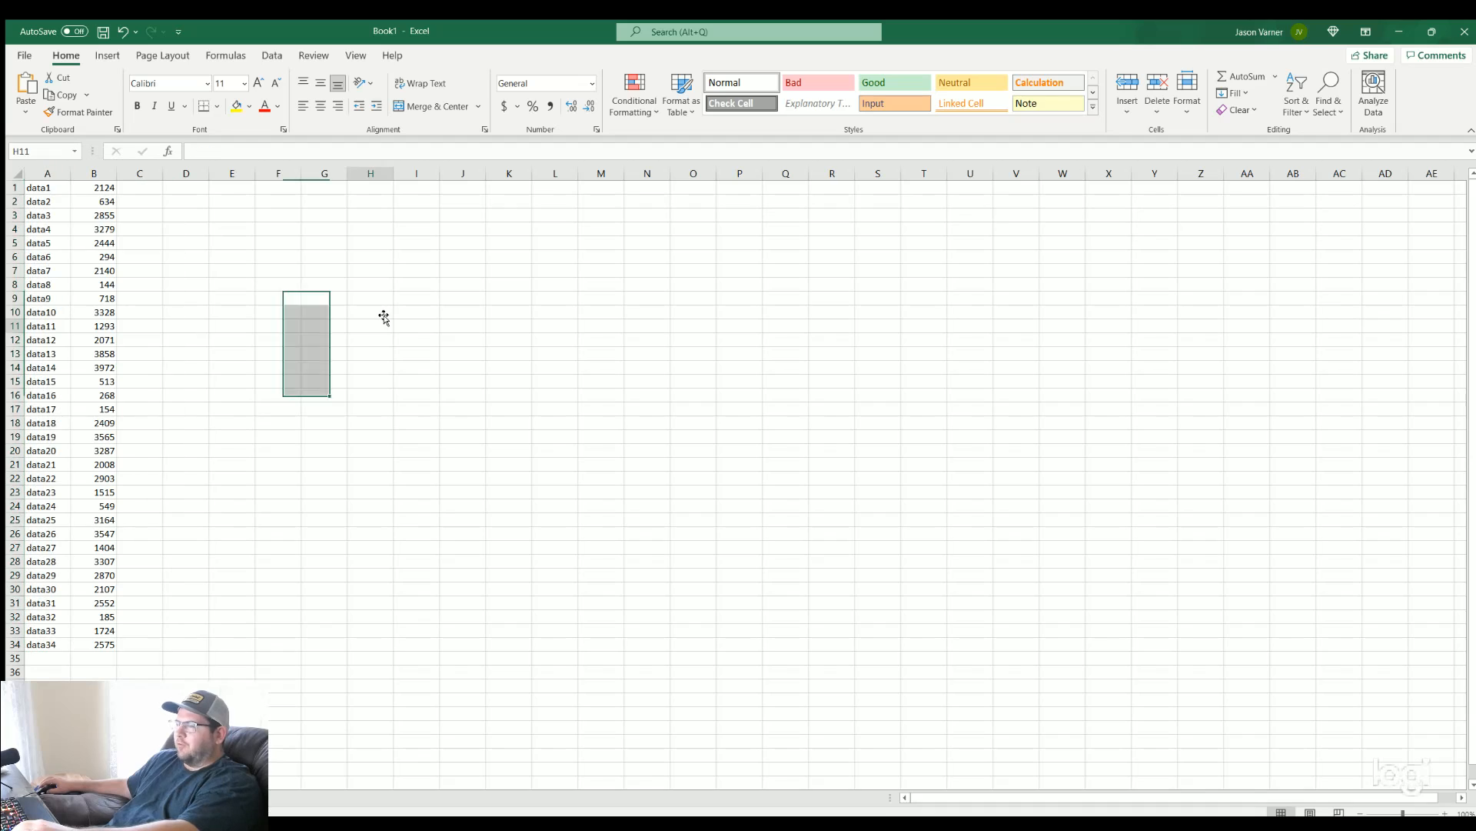
Define the name range1 for column A through the Name Manager
{"action": "left_click", "coordinate": [39, 165]}
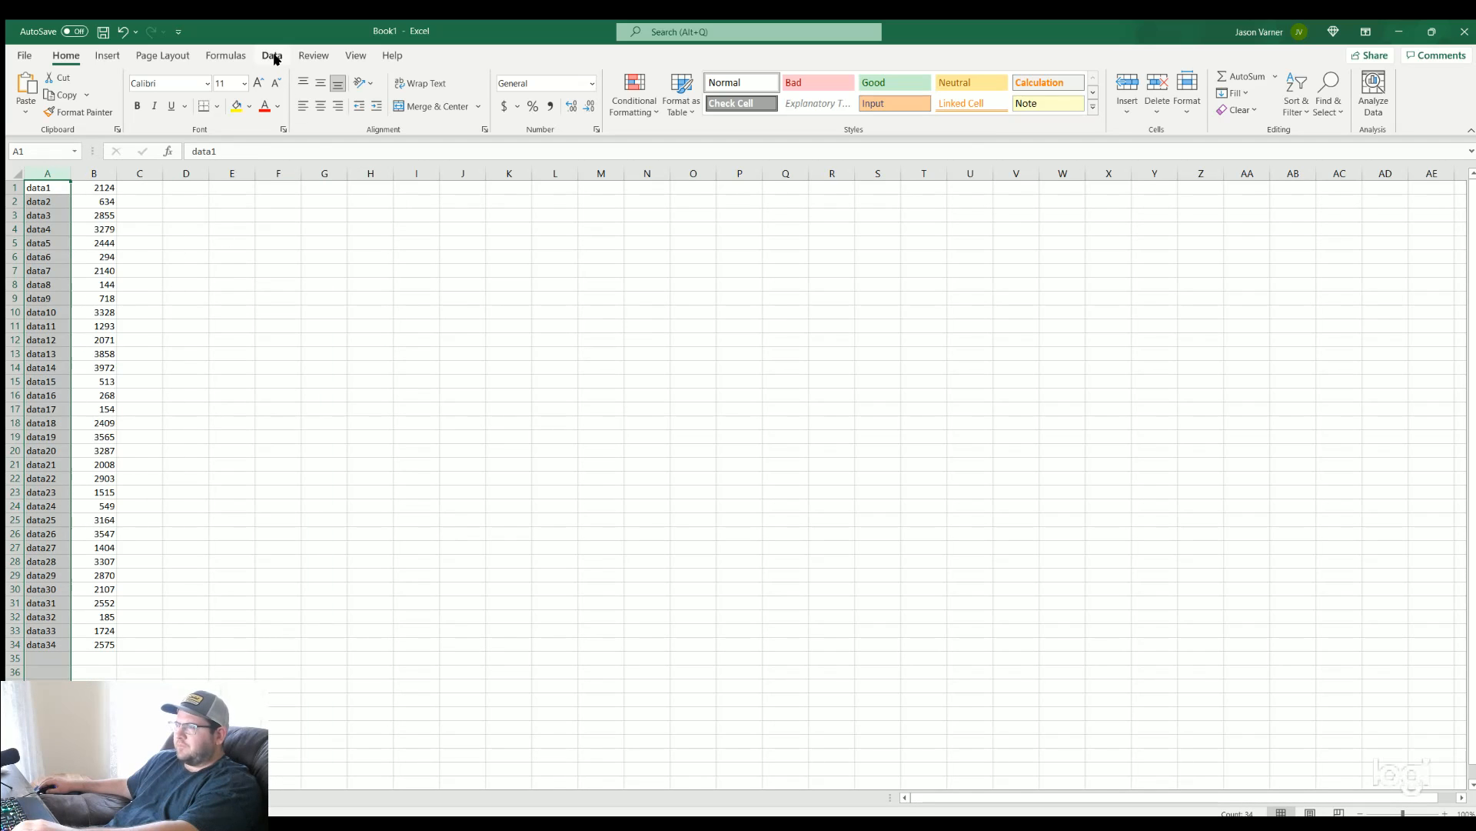
{"action": "left_click", "coordinate": [226, 56]}
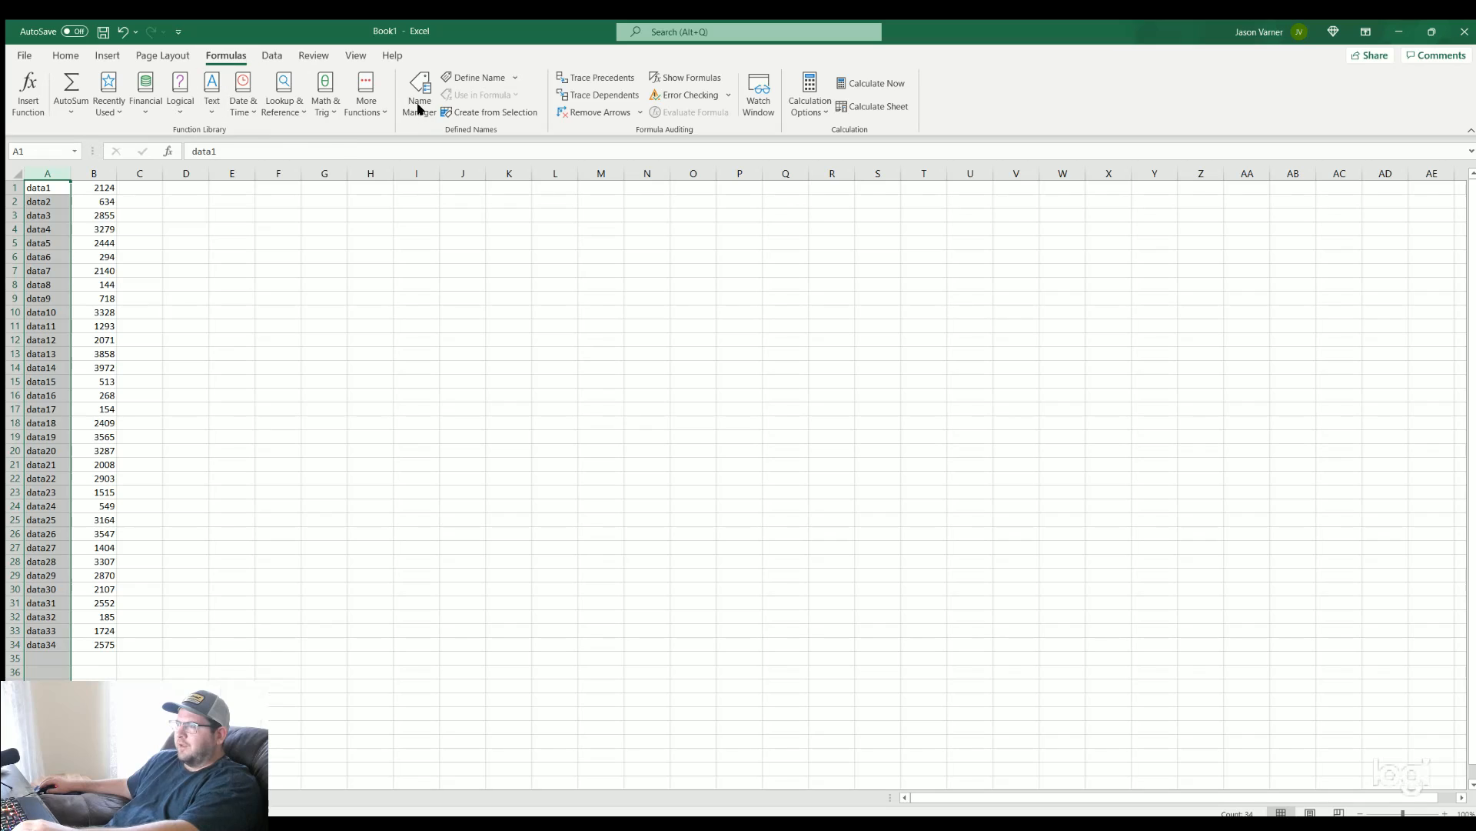
{"action": "left_click", "coordinate": [284, 398]}
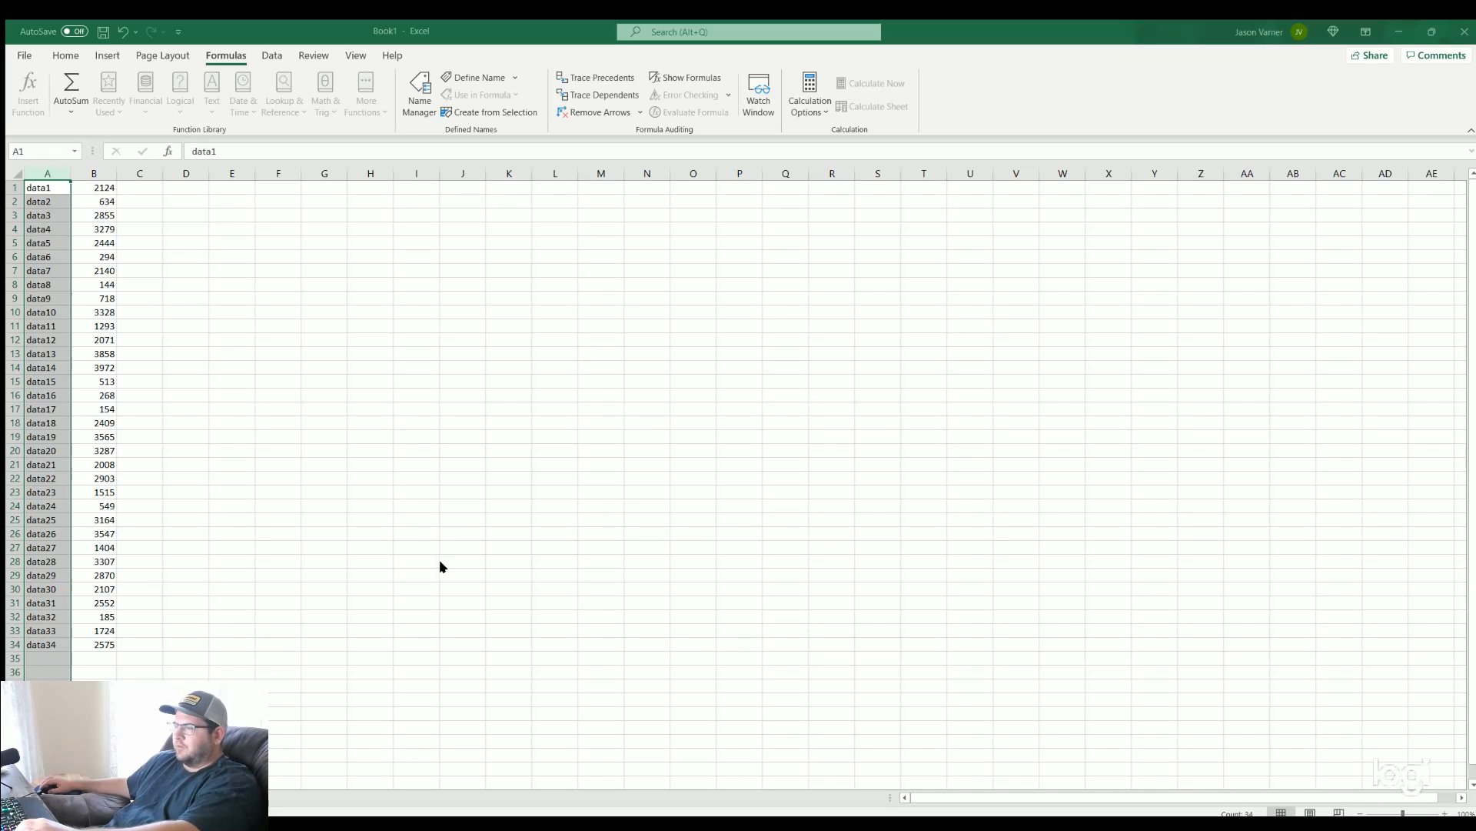
{"action": "left_click", "coordinate": [391, 572]}
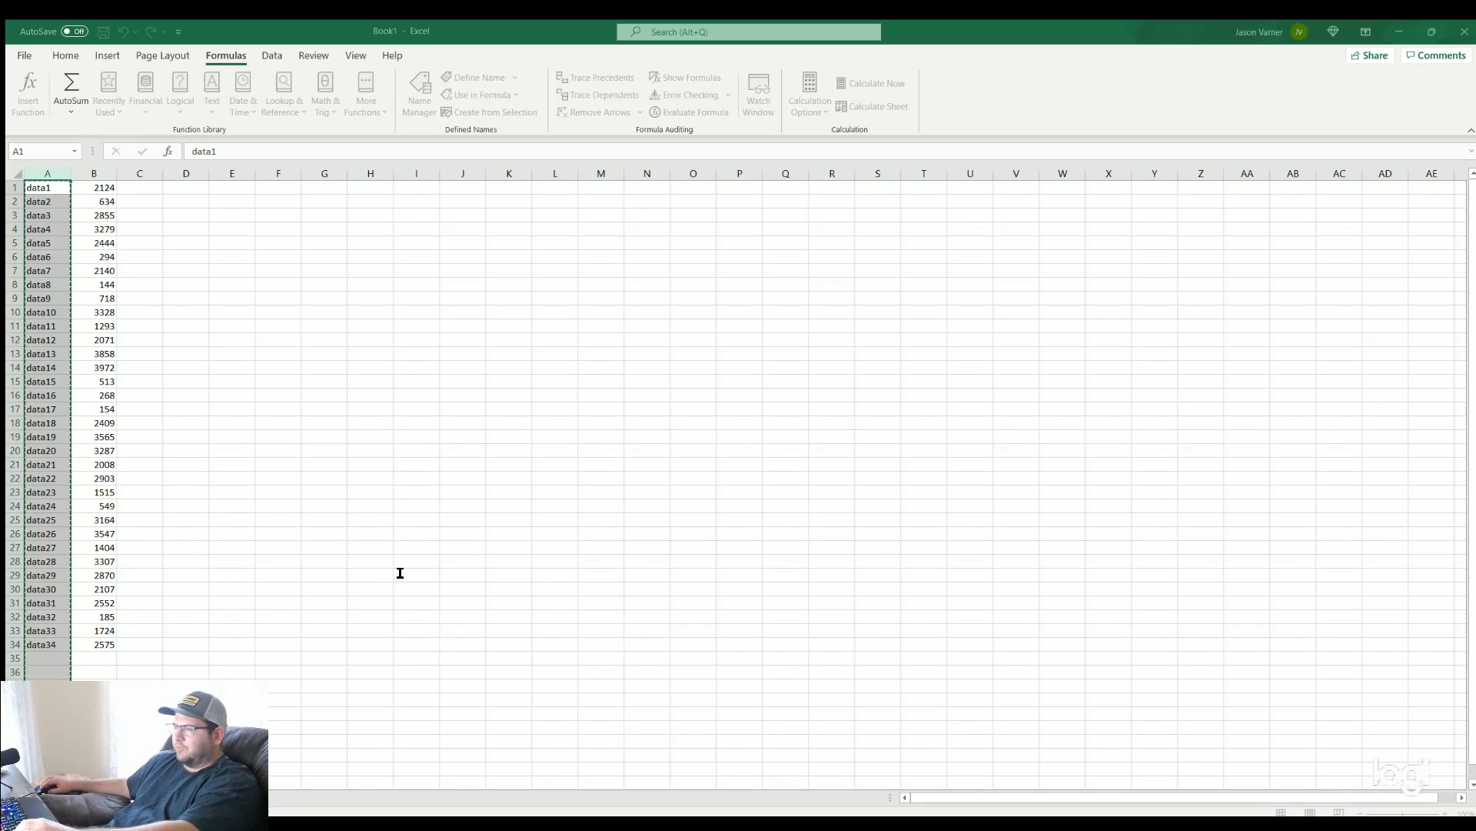
{"action": "key", "text": "Return"}
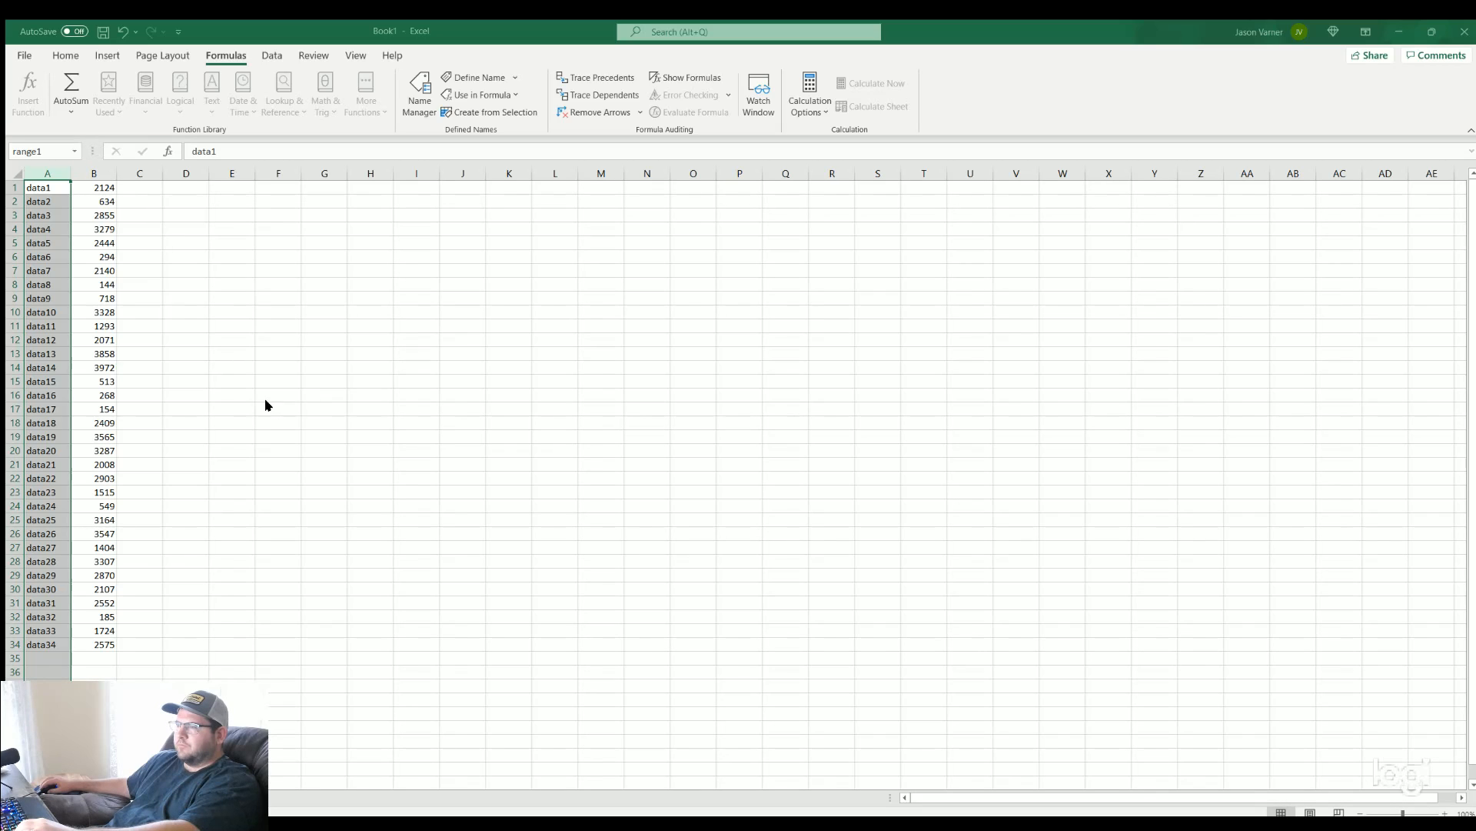
Define the name datapoint2 for column B and replace the column's random-number formulas with their static values
{"action": "left_click", "coordinate": [438, 578]}
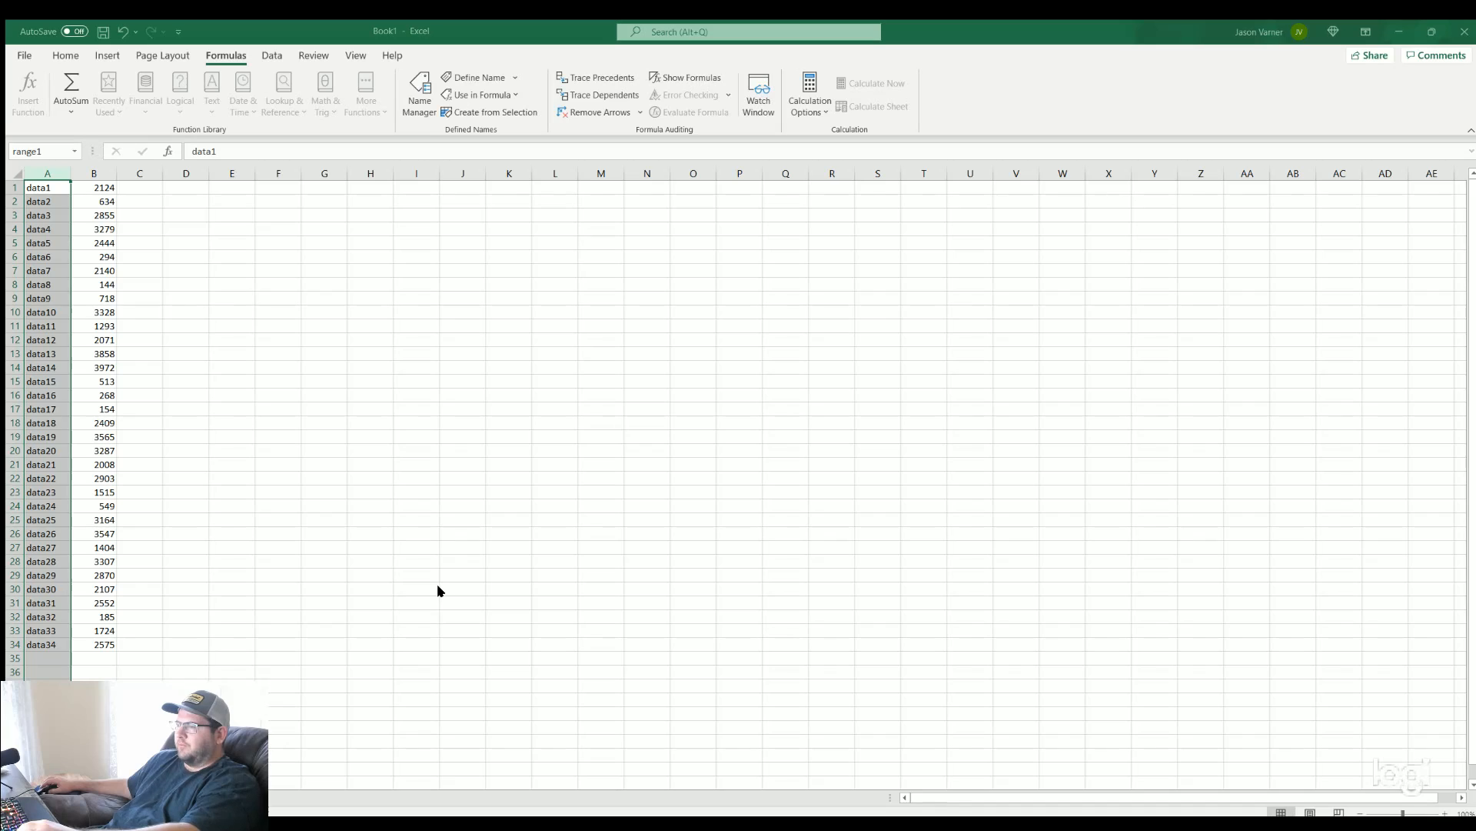
{"action": "left_click", "coordinate": [592, 666]}
{"action": "left_click", "coordinate": [580, 645]}
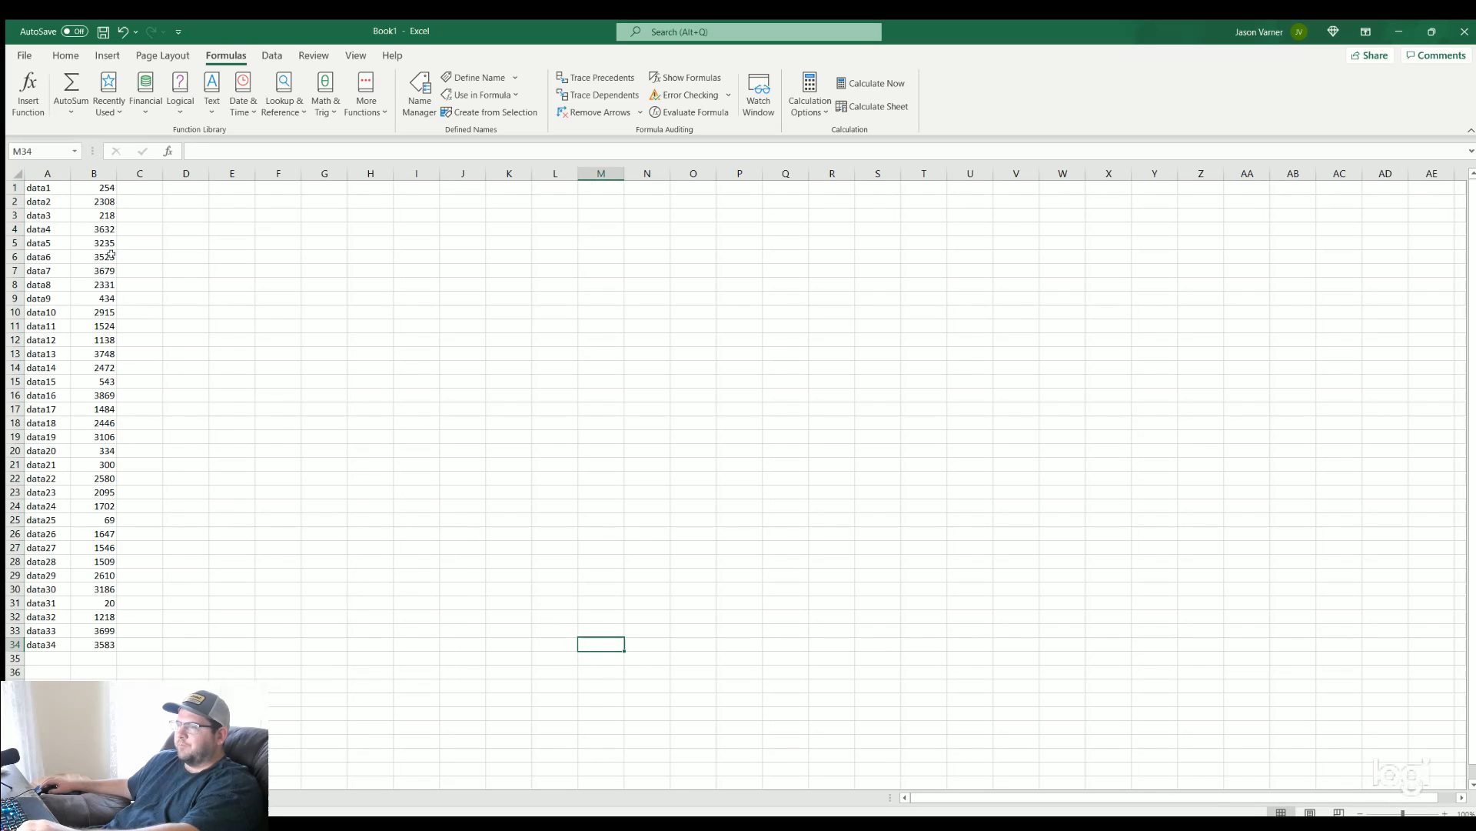
{"action": "left_click", "coordinate": [94, 173]}
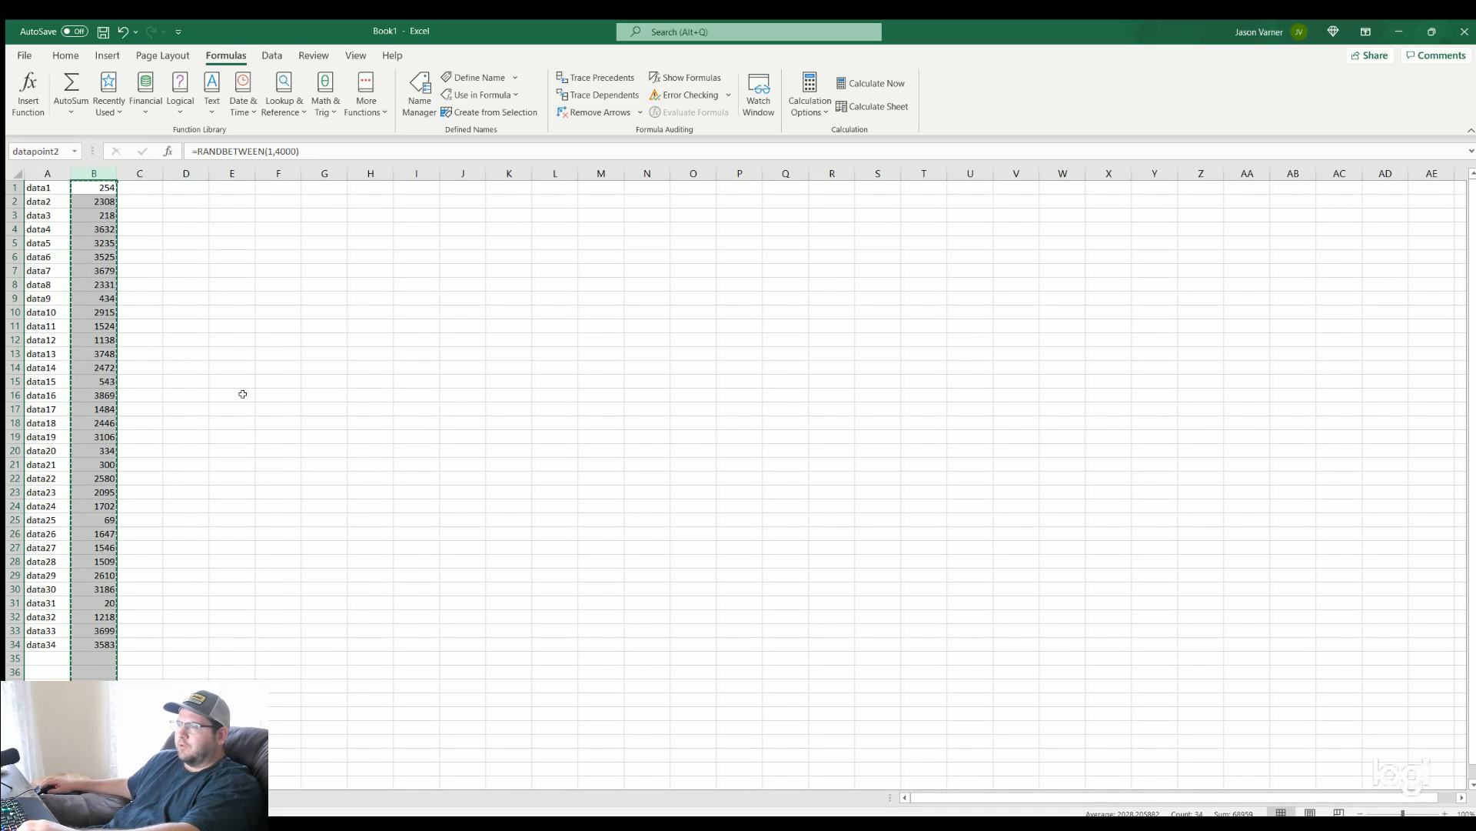
{"action": "left_click", "coordinate": [324, 477]}
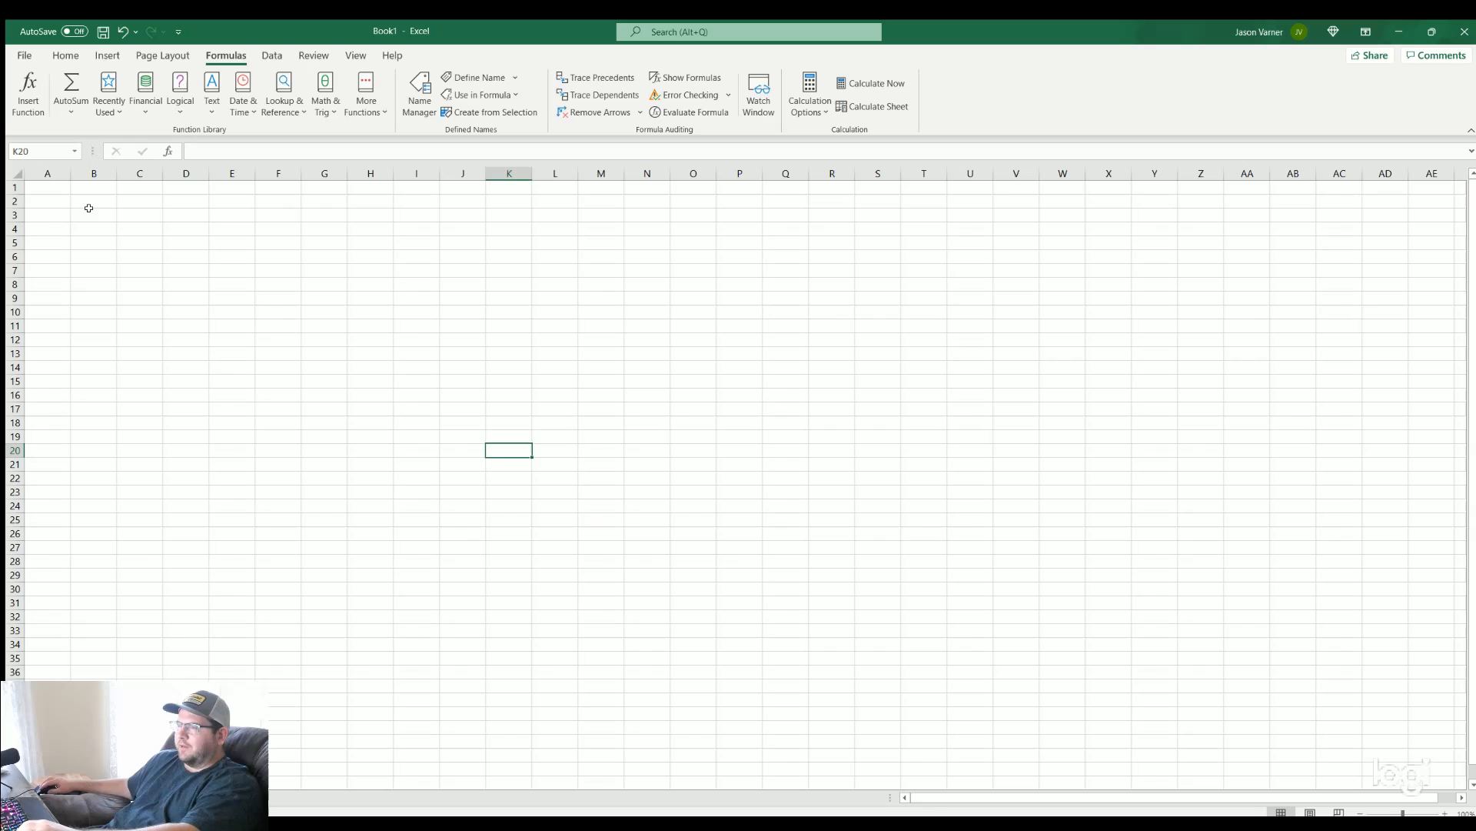
Enter =MAX(datapoint2) in cell B3 of the blank worksheet
{"action": "left_click", "coordinate": [86, 208]}
{"action": "type", "text": "="}
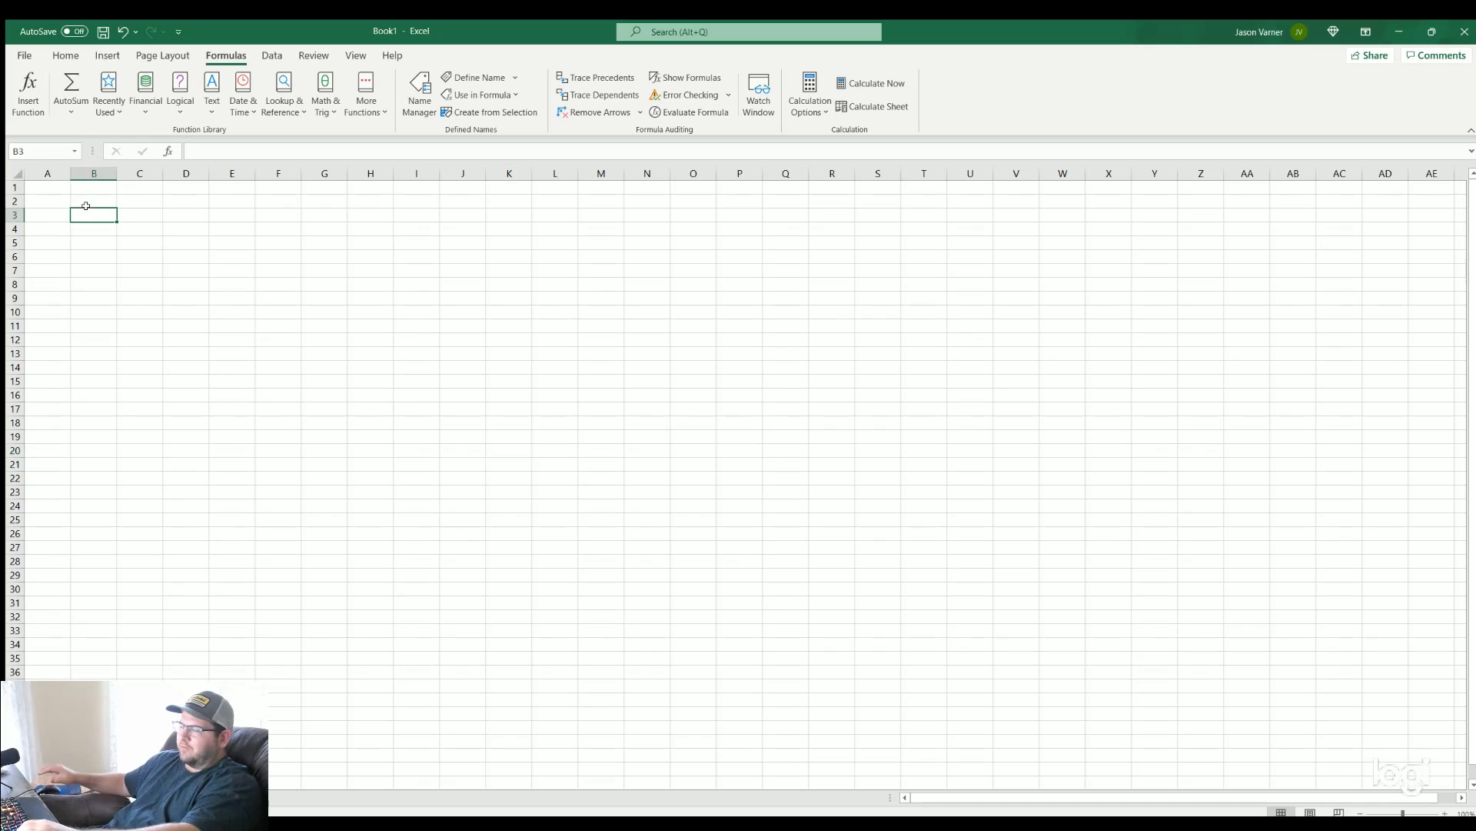
{"action": "type", "text": "max"}
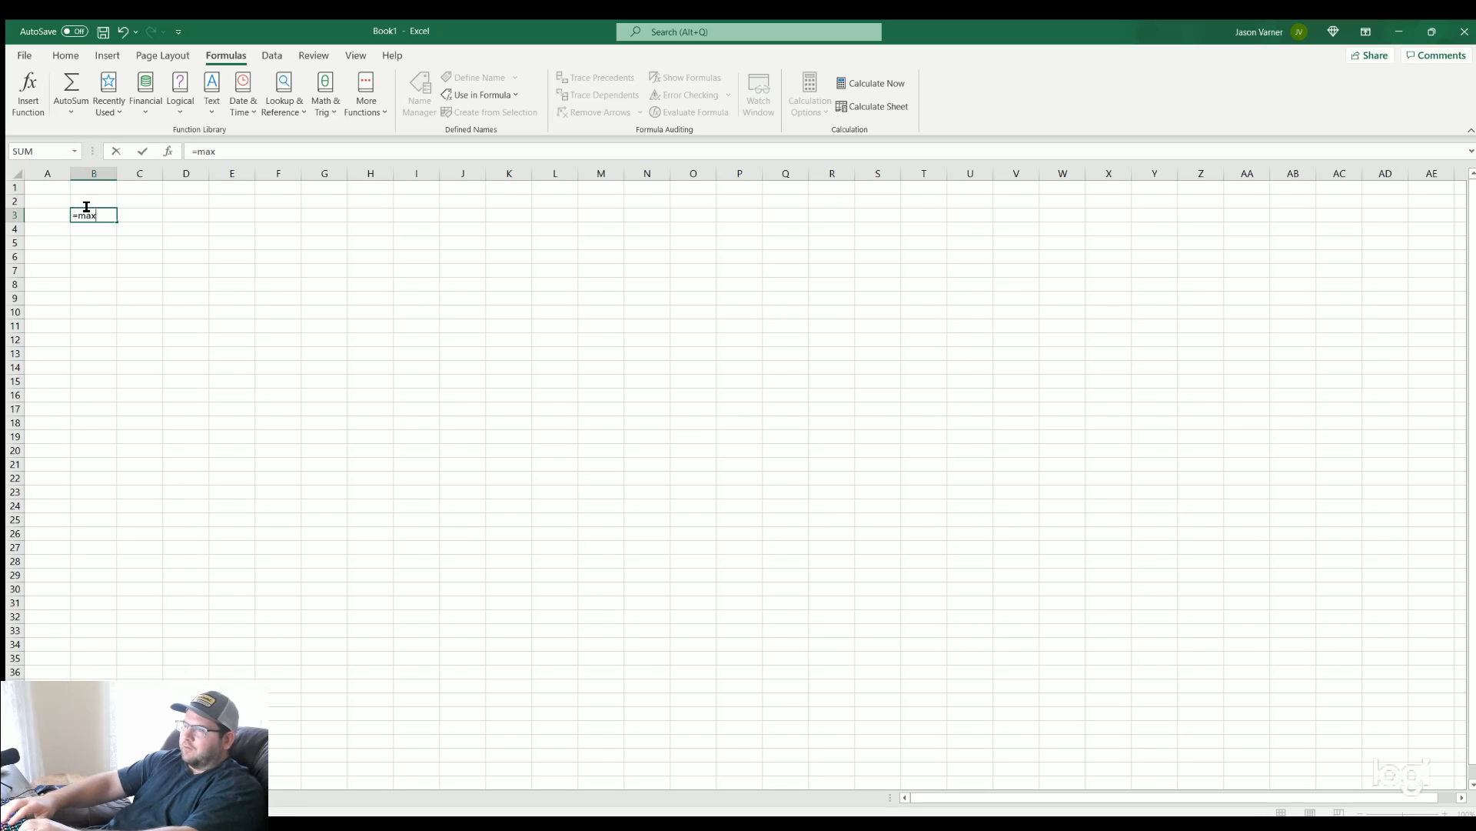
{"action": "type", "text": "(d"}
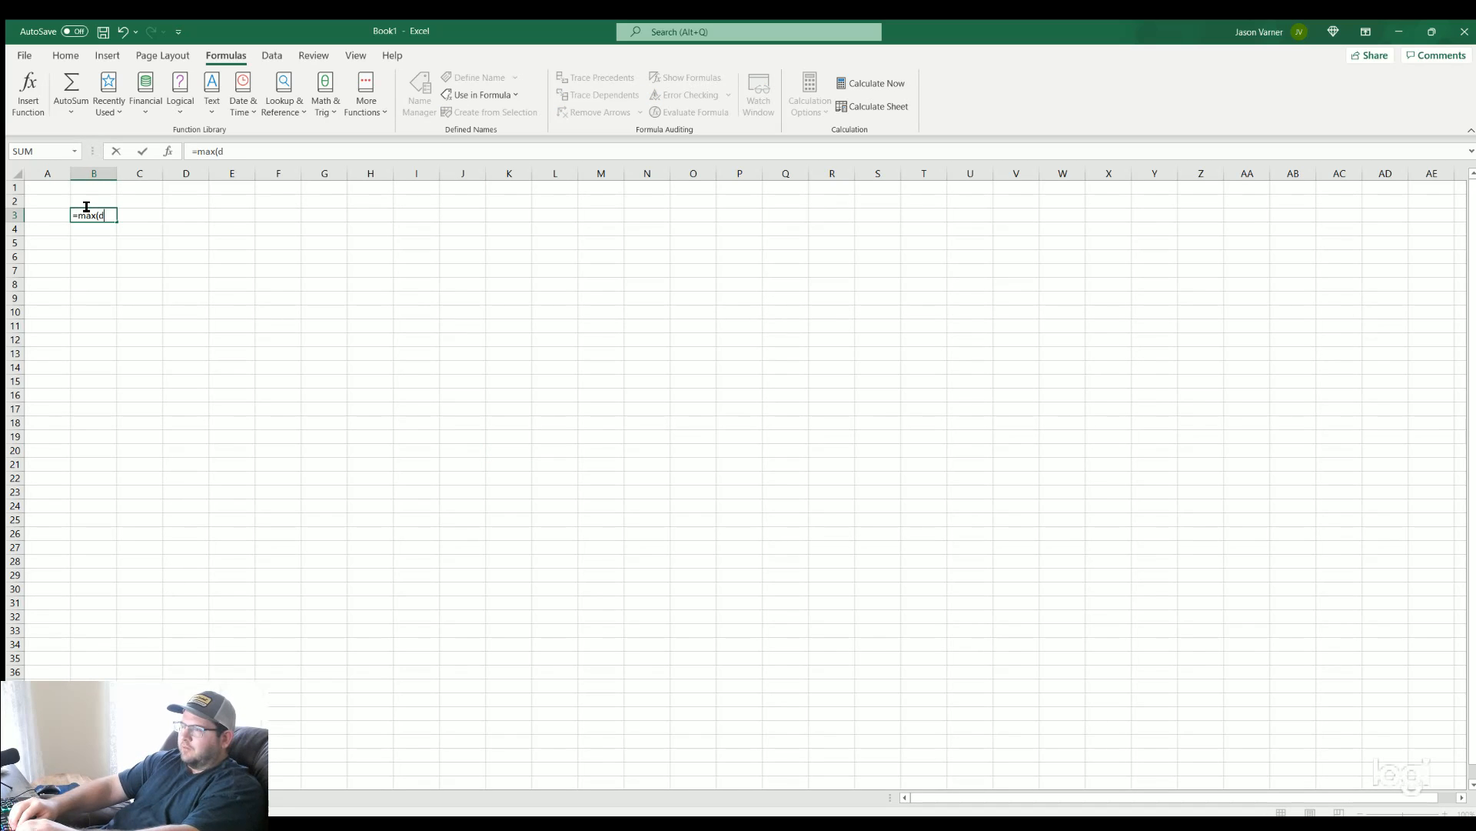
{"action": "type", "text": "atapoint2"}
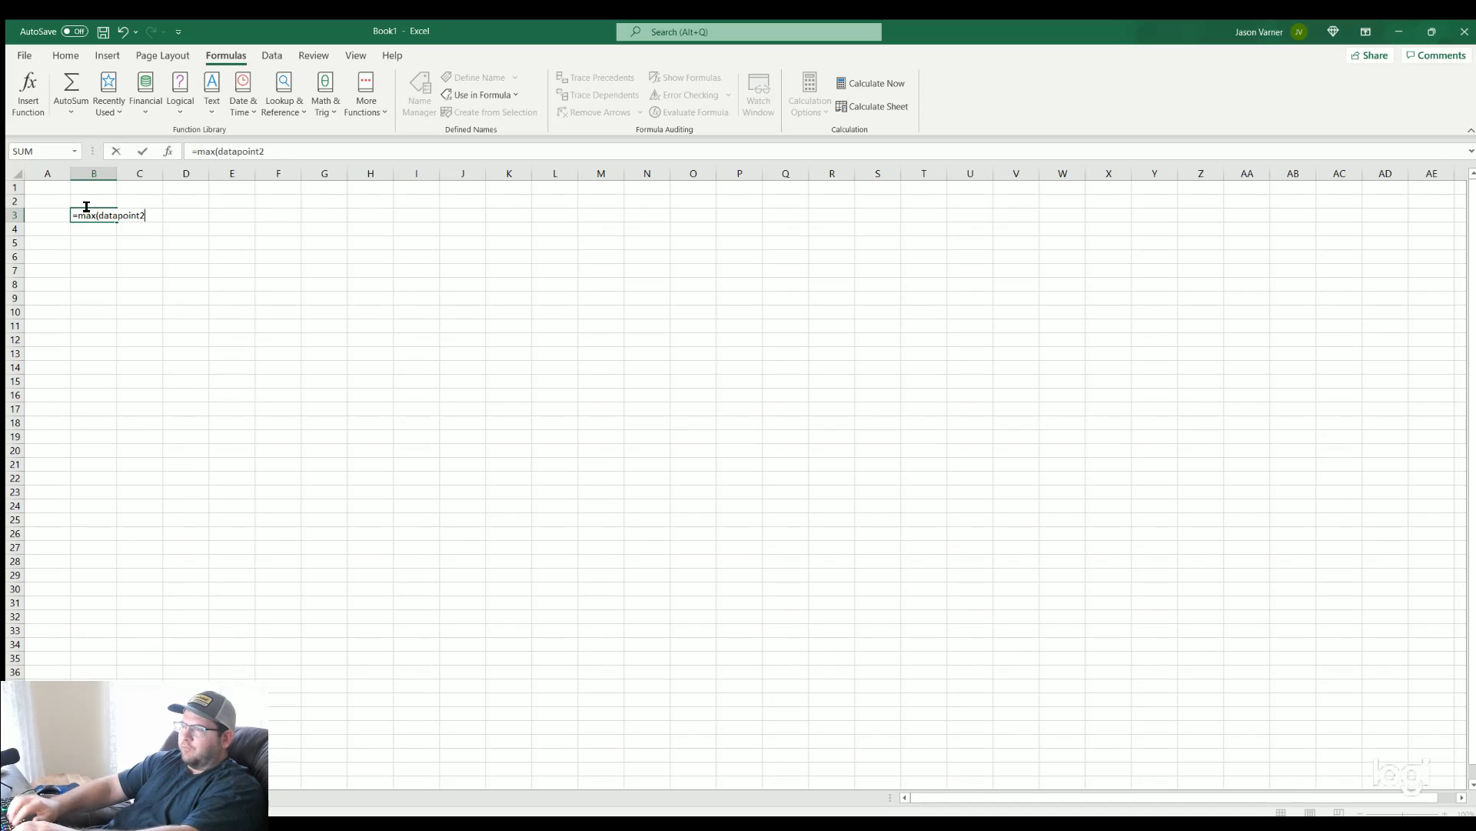
{"action": "key", "text": "Return"}
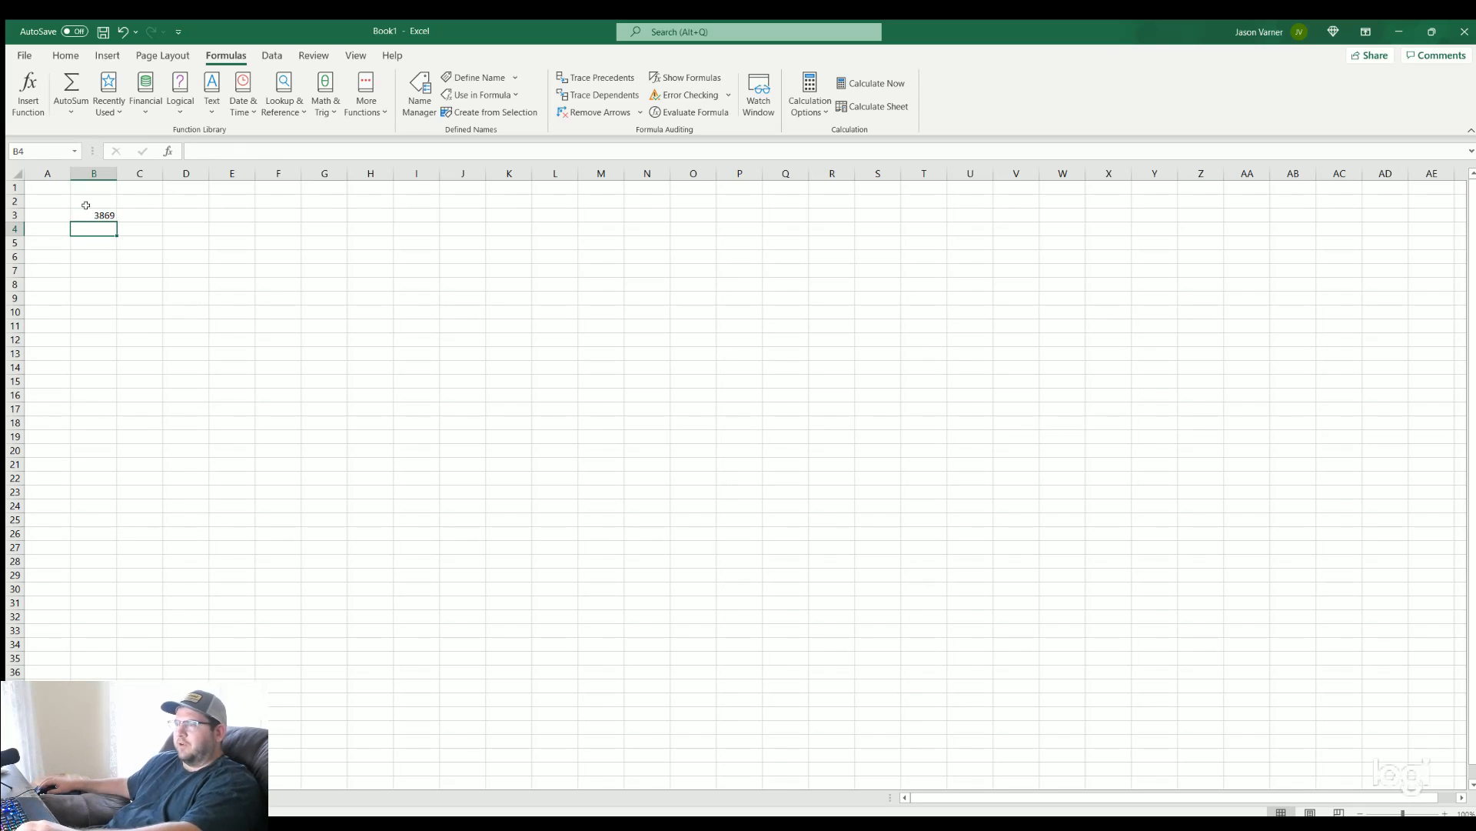
{"action": "key", "text": "Up"}
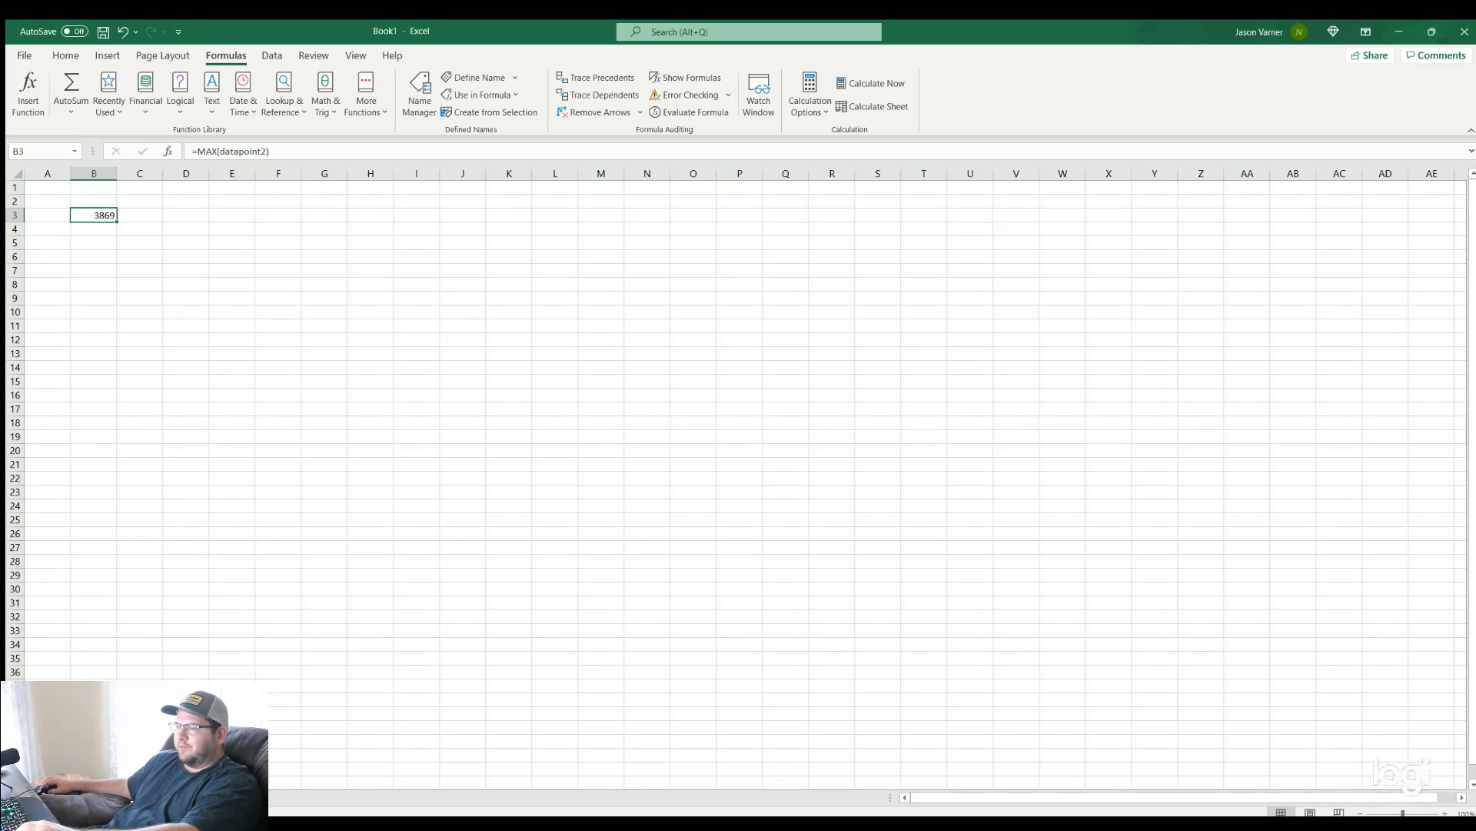
Locate the largest number in column B of the data sheet and compare it with the MAX(datapoint2) formula in cell B3
{"action": "left_click", "coordinate": [86, 797]}
{"action": "left_click_drag", "start_coordinate": [89, 187], "coordinate": [89, 389]}
{"action": "left_click", "coordinate": [87, 393]}
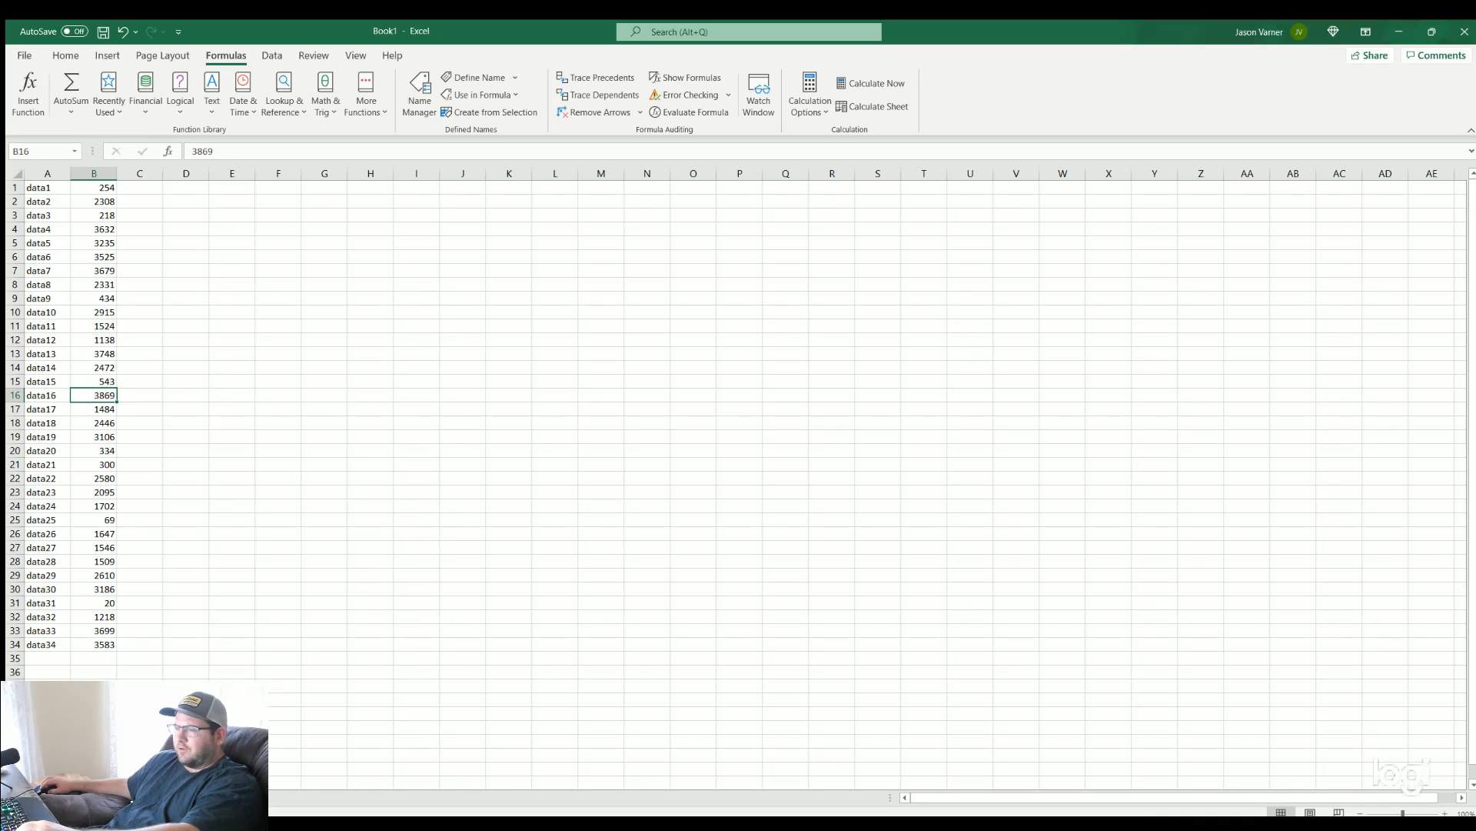
{"action": "left_click", "coordinate": [68, 797]}
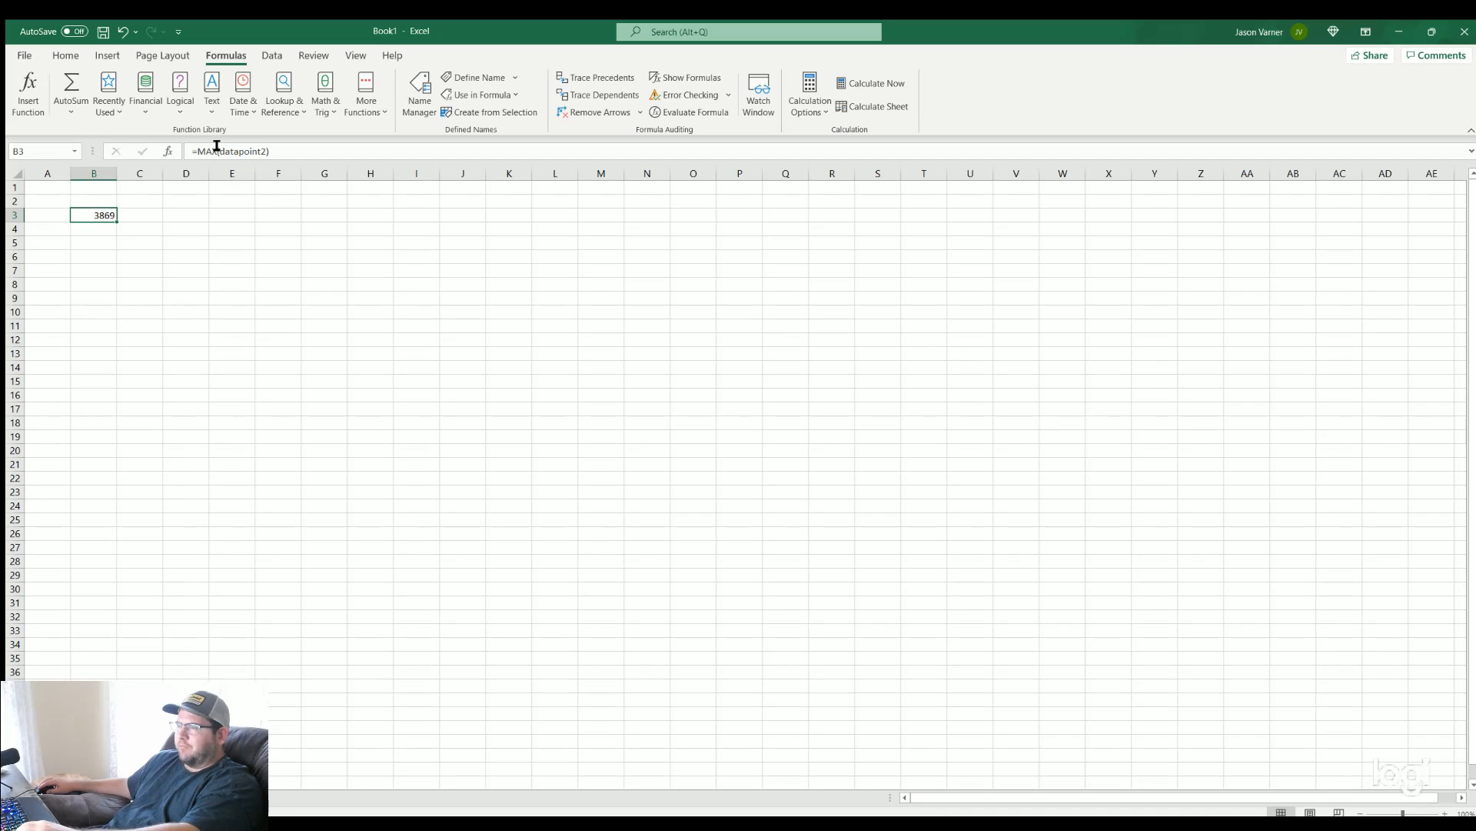
{"action": "left_click_drag", "start_coordinate": [217, 146], "coordinate": [268, 151]}
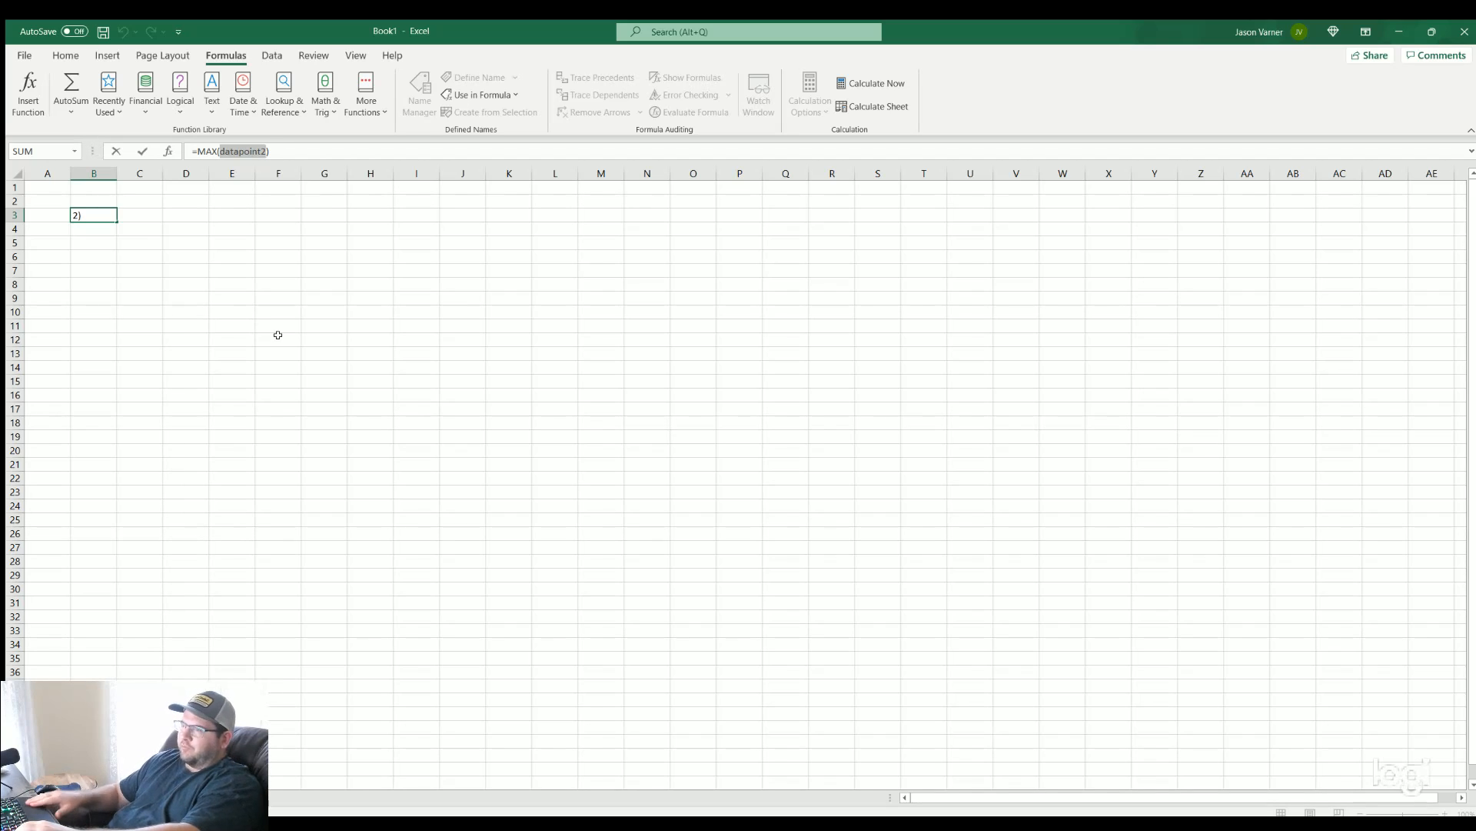
{"action": "key", "text": "Return"}
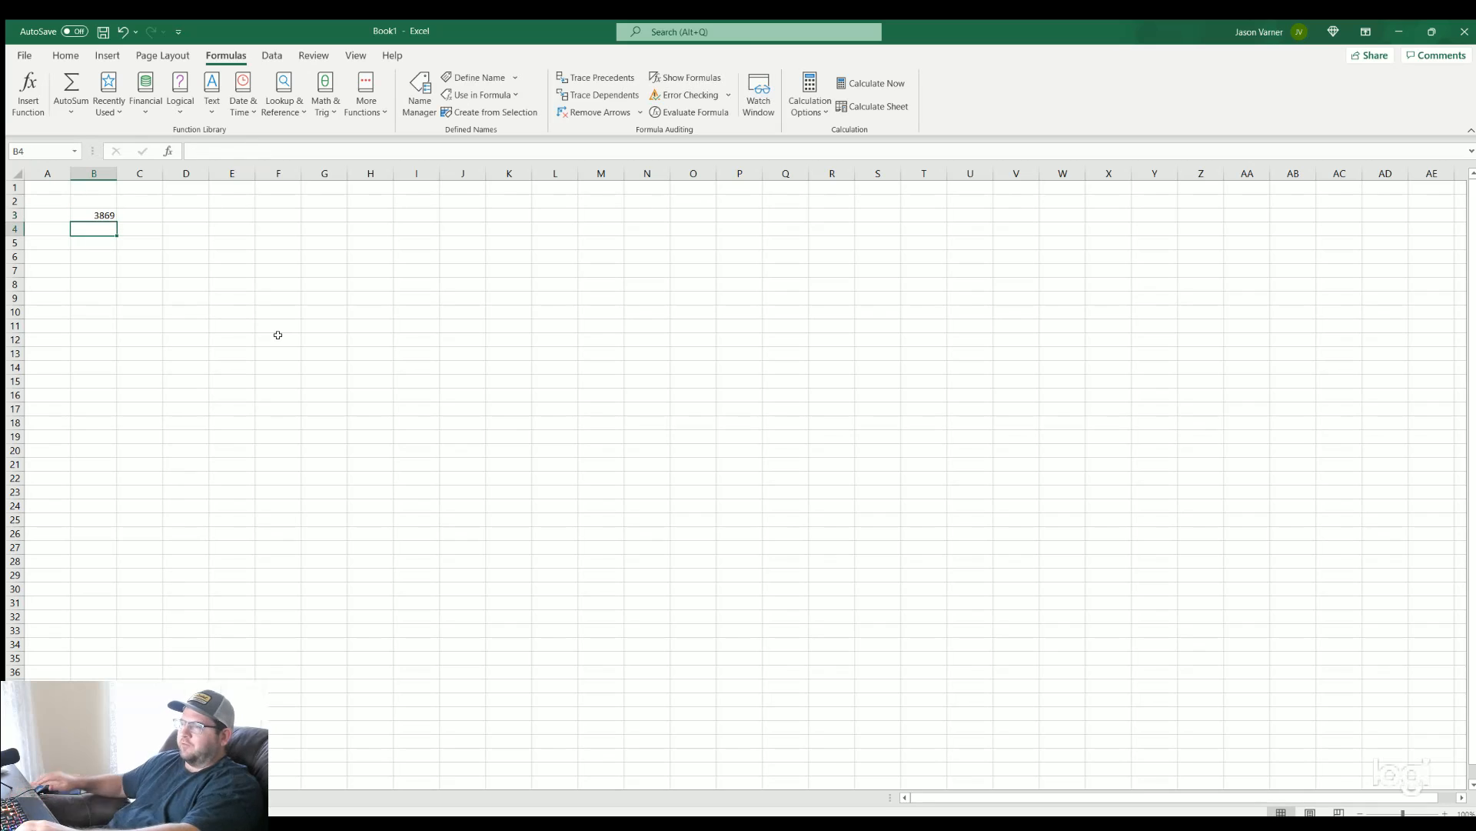
{"action": "key", "text": "Up"}
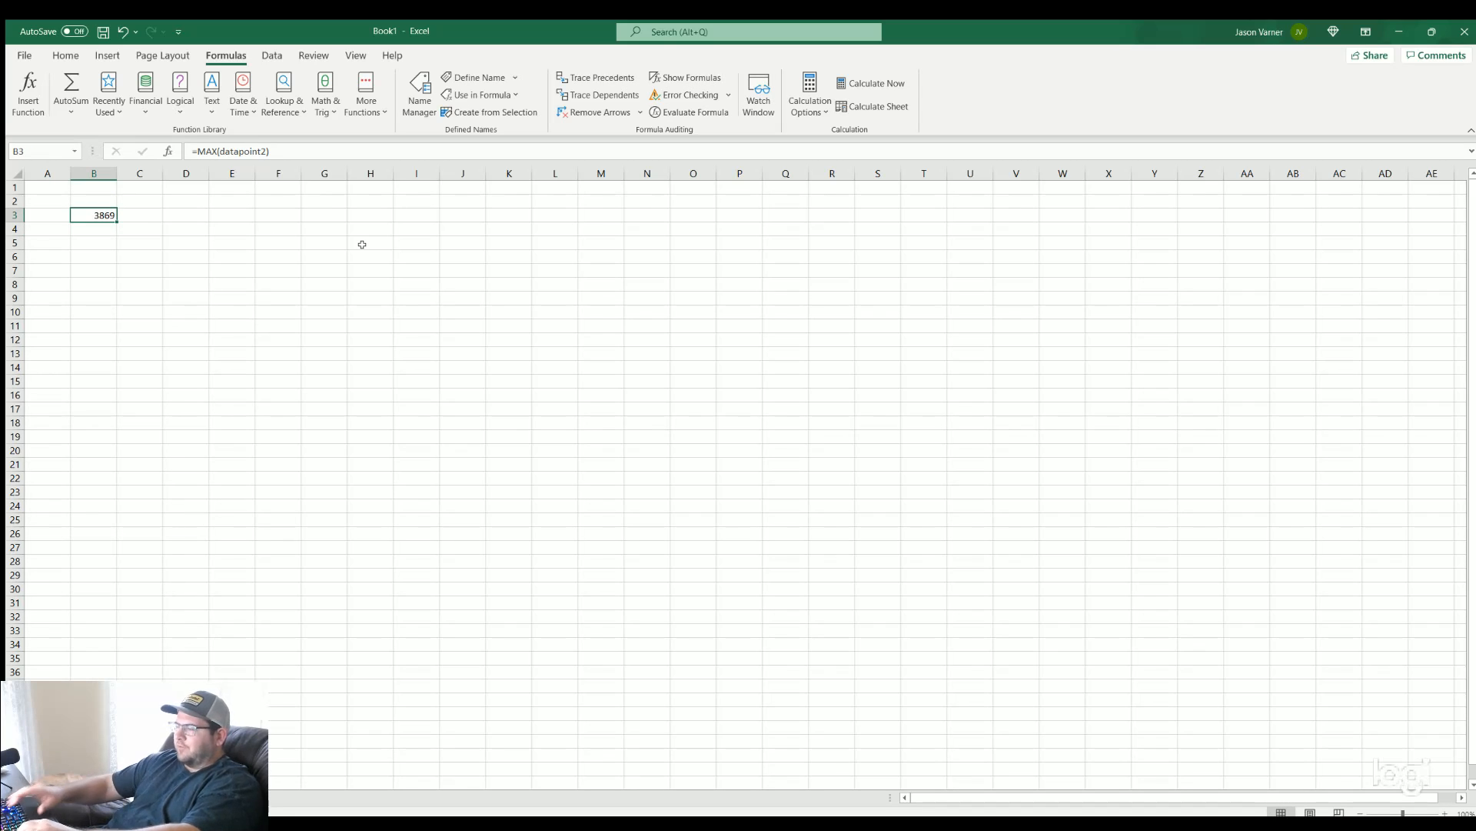
Replace the formula in cell B3 with =COUNTIFS(datapoint2,">1000")
{"action": "type", "text": "=countifs(dat"}
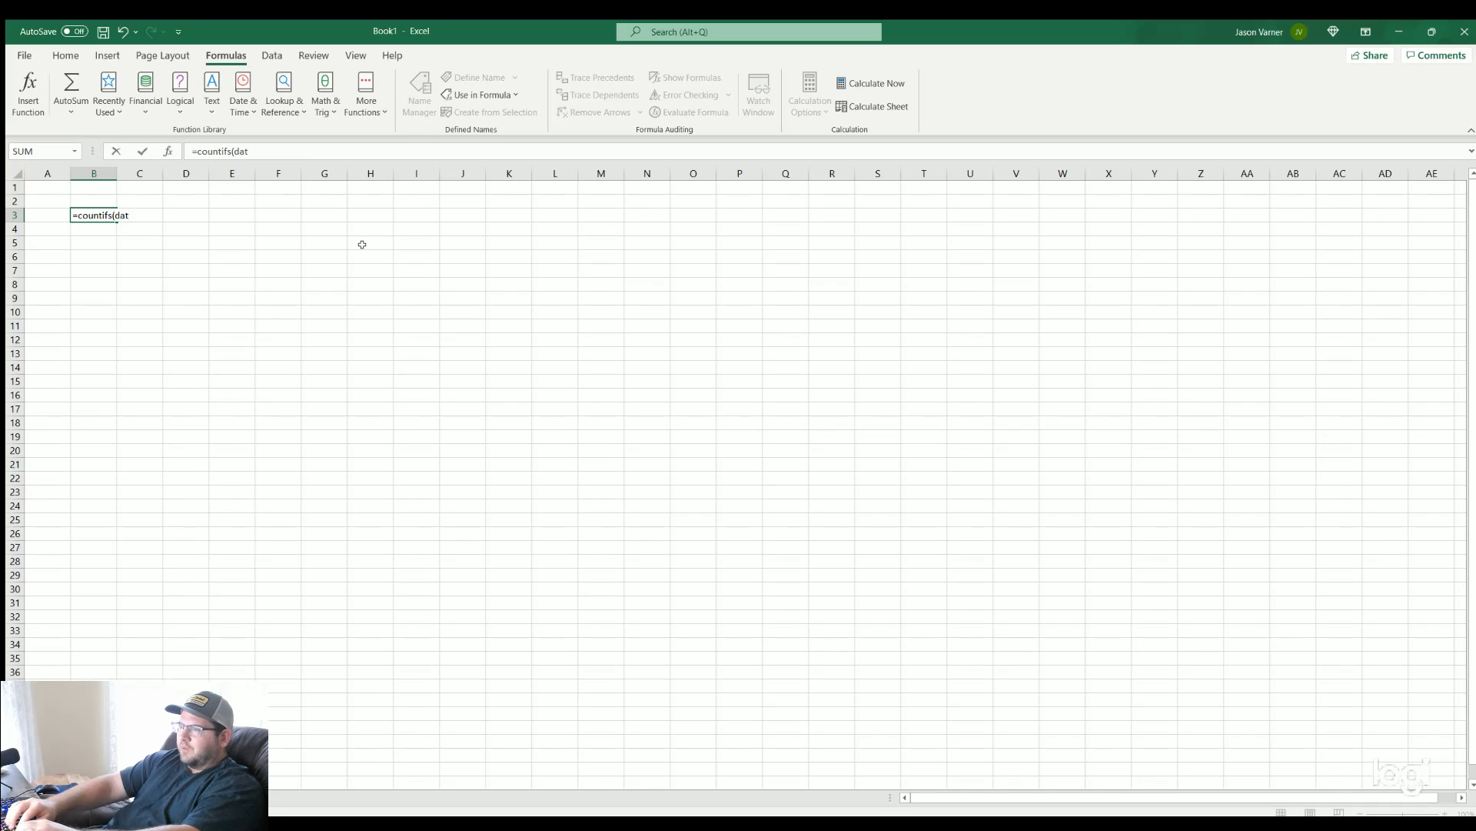
{"action": "type", "text": "apoint2,\">1000"}
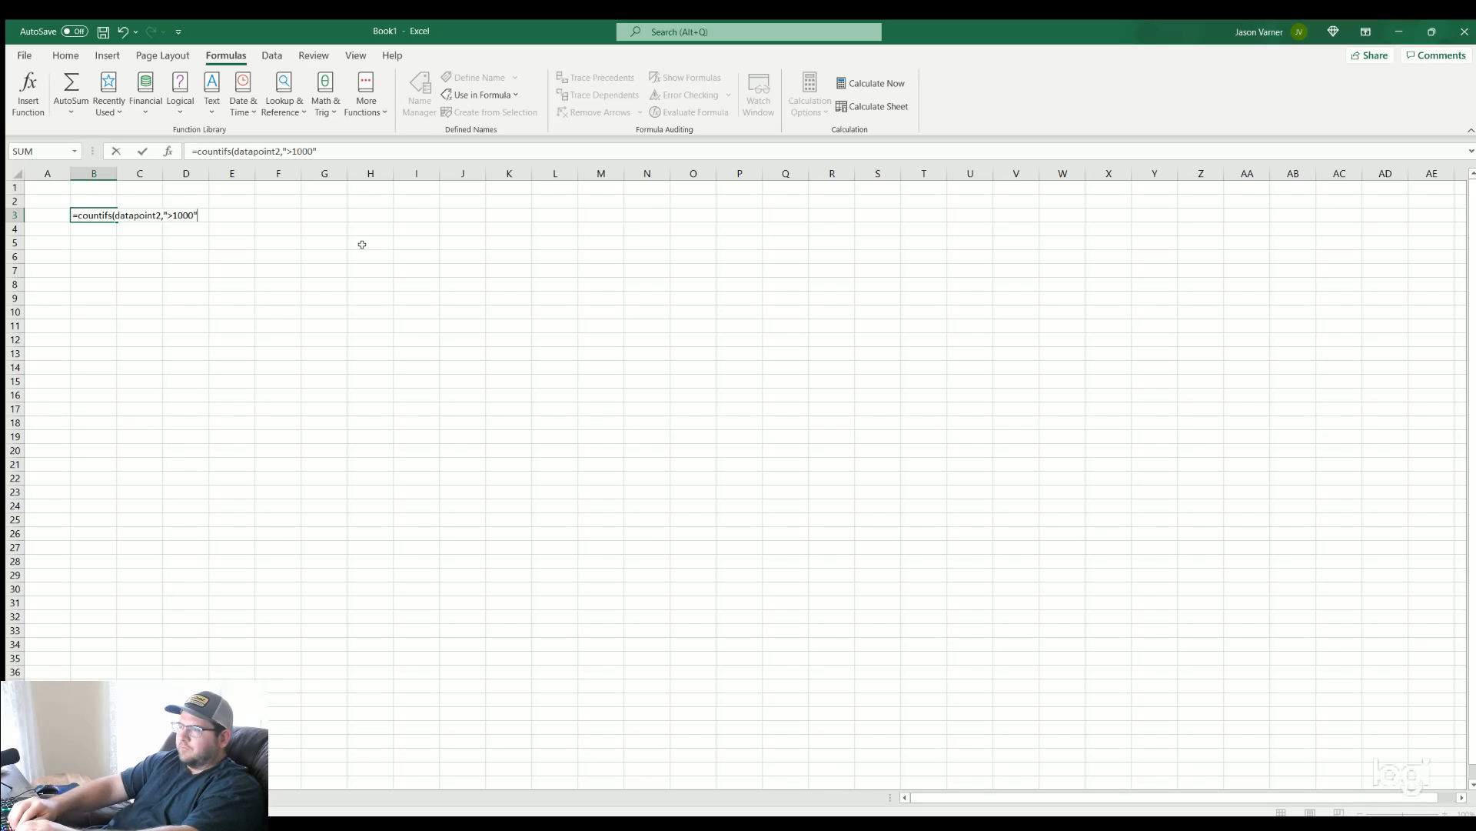
{"action": "key", "text": "Return"}
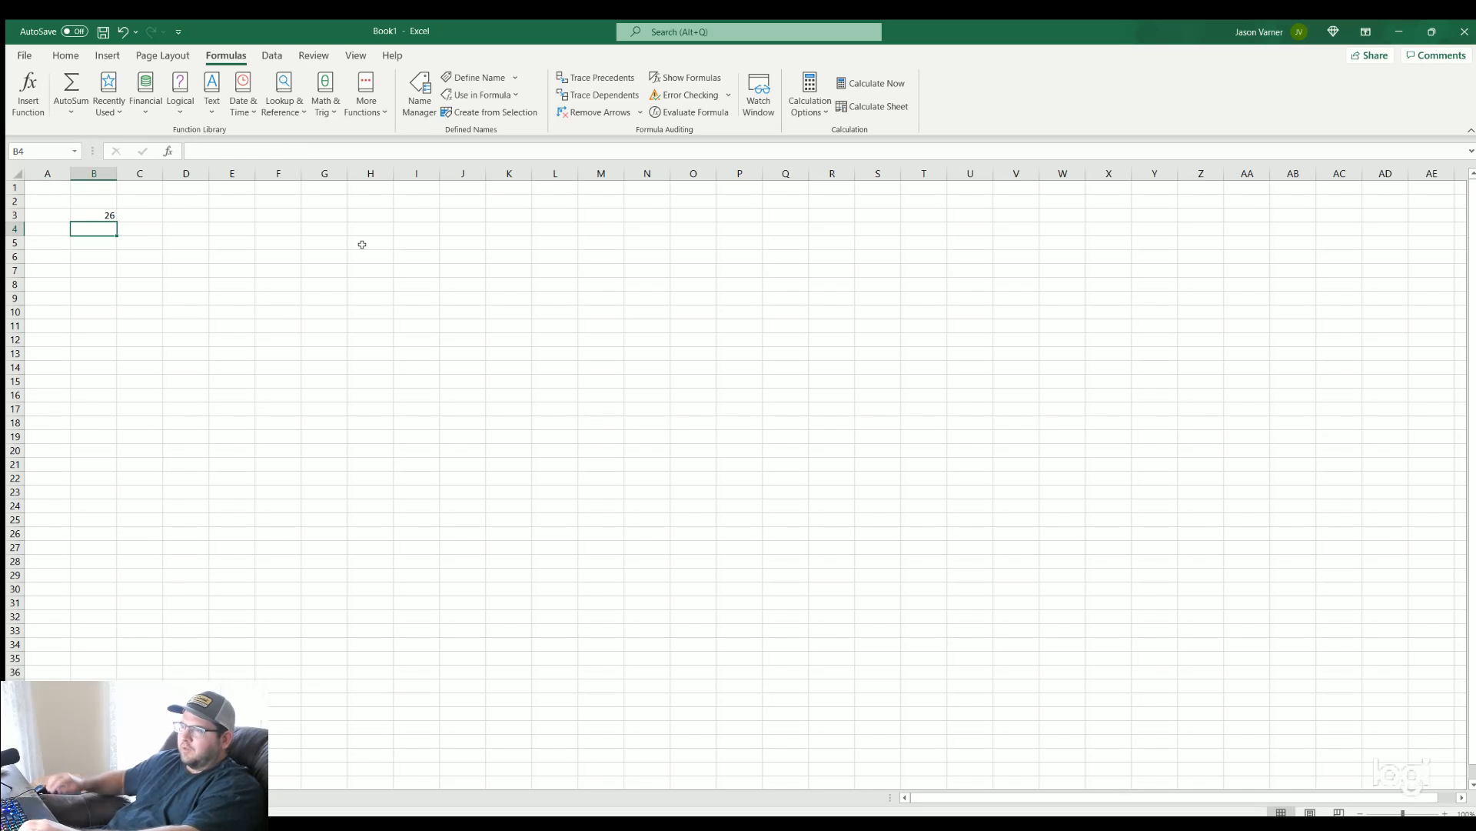
{"action": "left_click", "coordinate": [82, 214]}
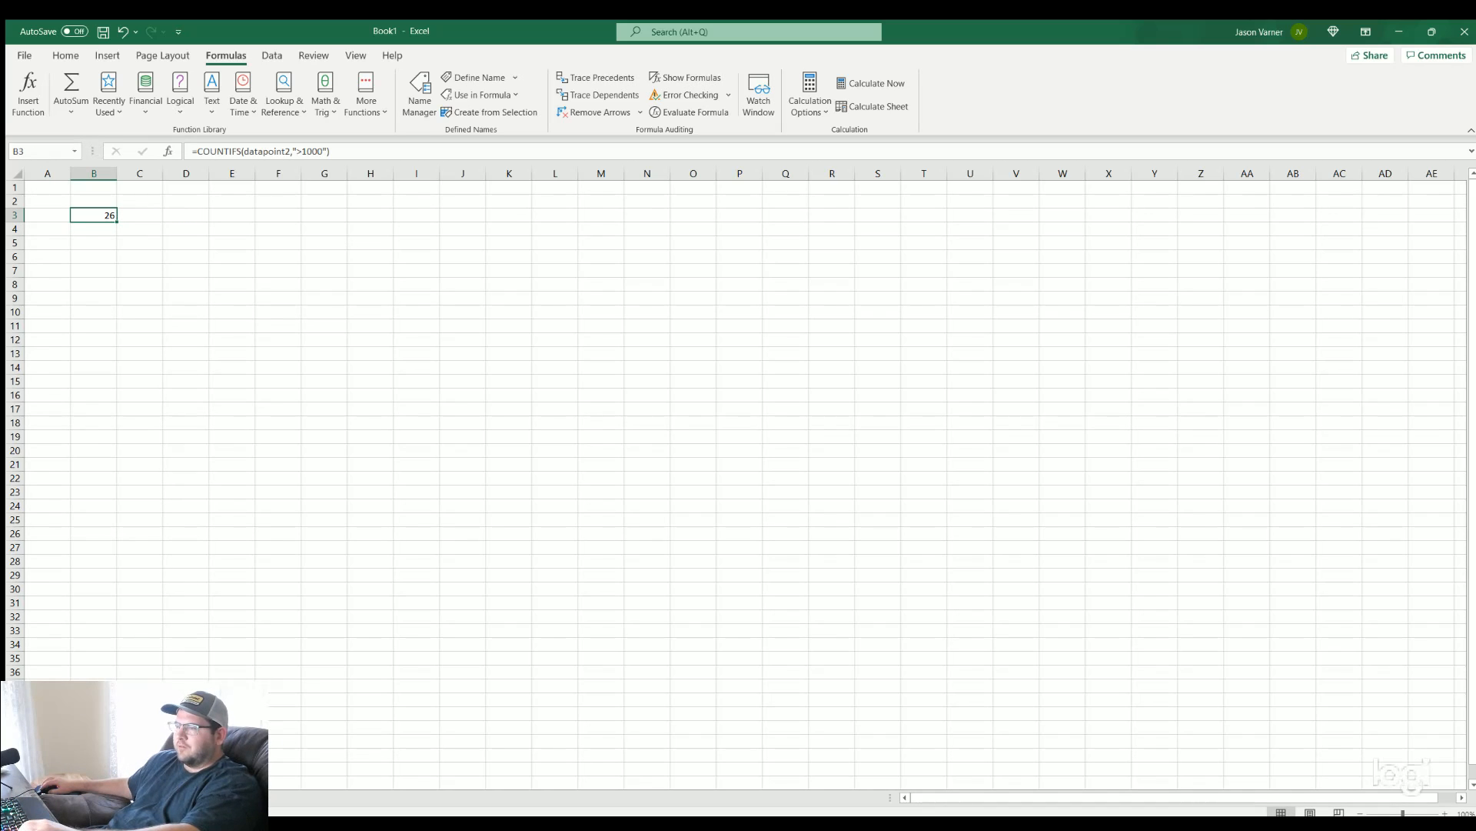
On the data sheet, enter =IF(B1>1000,1,0) in cell C1 and fill it down column C to row 34
{"action": "left_click", "coordinate": [75, 798]}
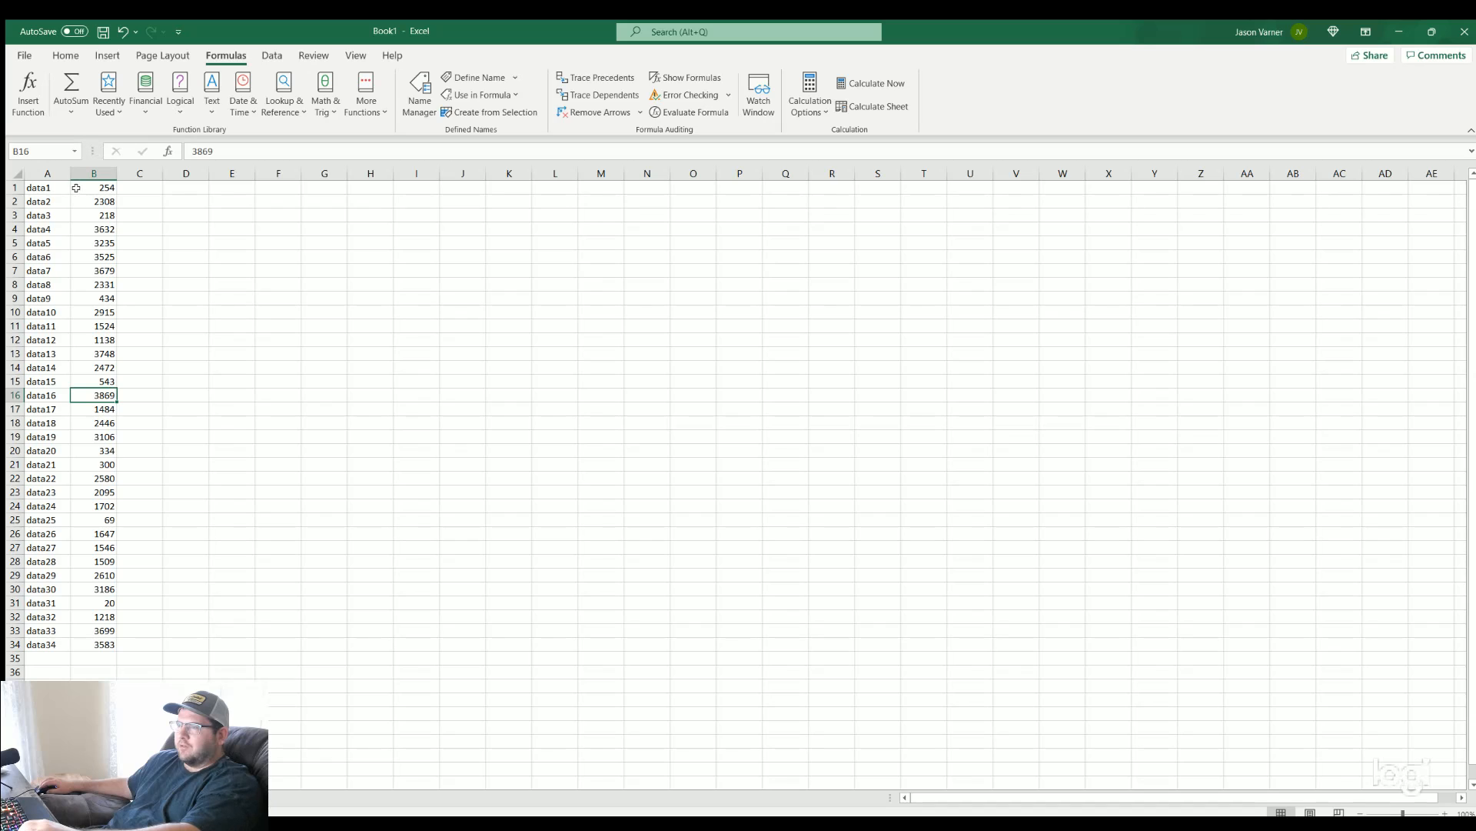
{"action": "left_click_drag", "start_coordinate": [77, 188], "coordinate": [84, 607]}
{"action": "left_click_drag", "start_coordinate": [86, 640], "coordinate": [86, 641]}
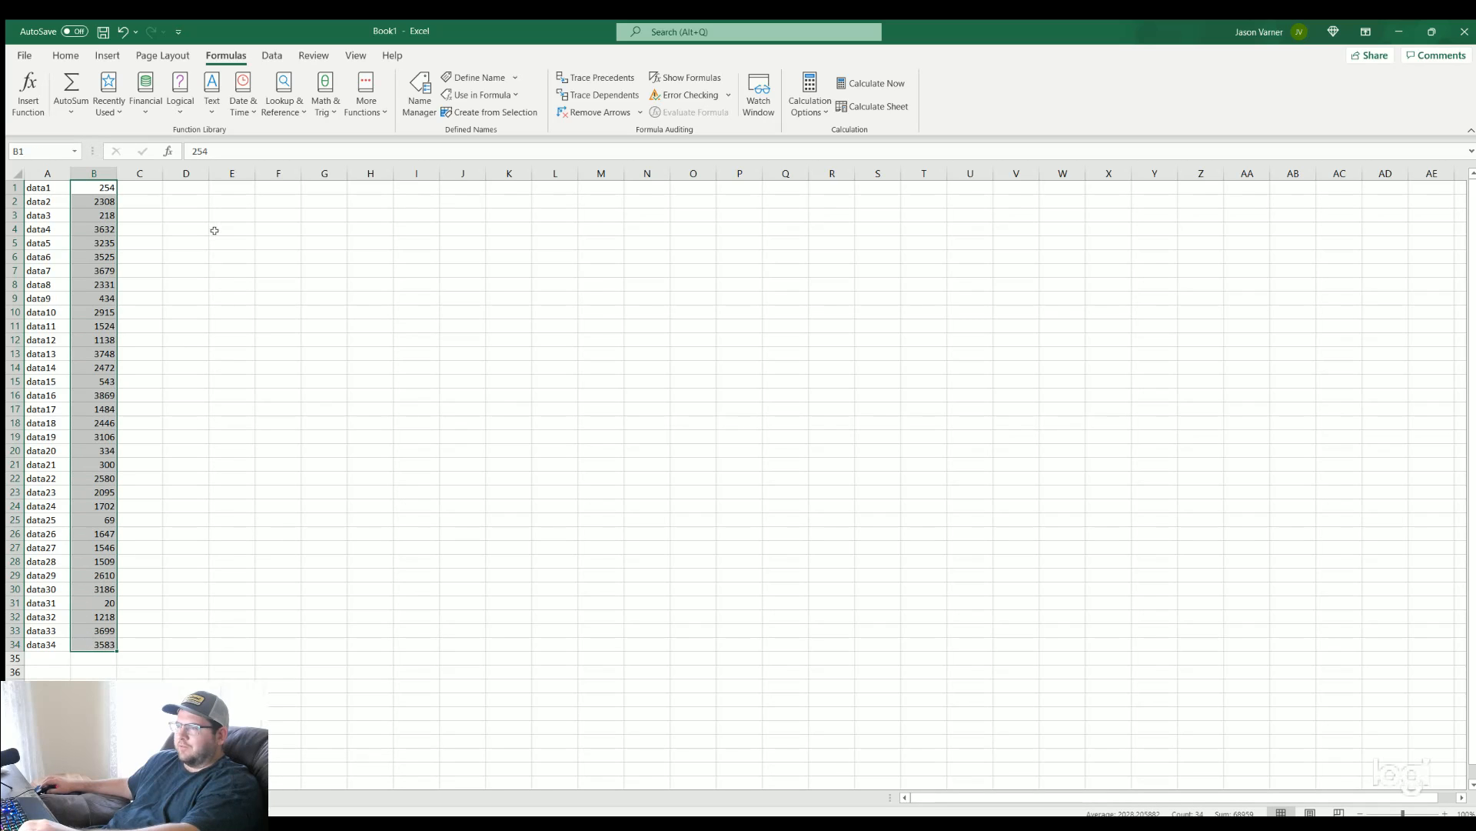
{"action": "left_click", "coordinate": [229, 242]}
{"action": "left_click", "coordinate": [134, 188]}
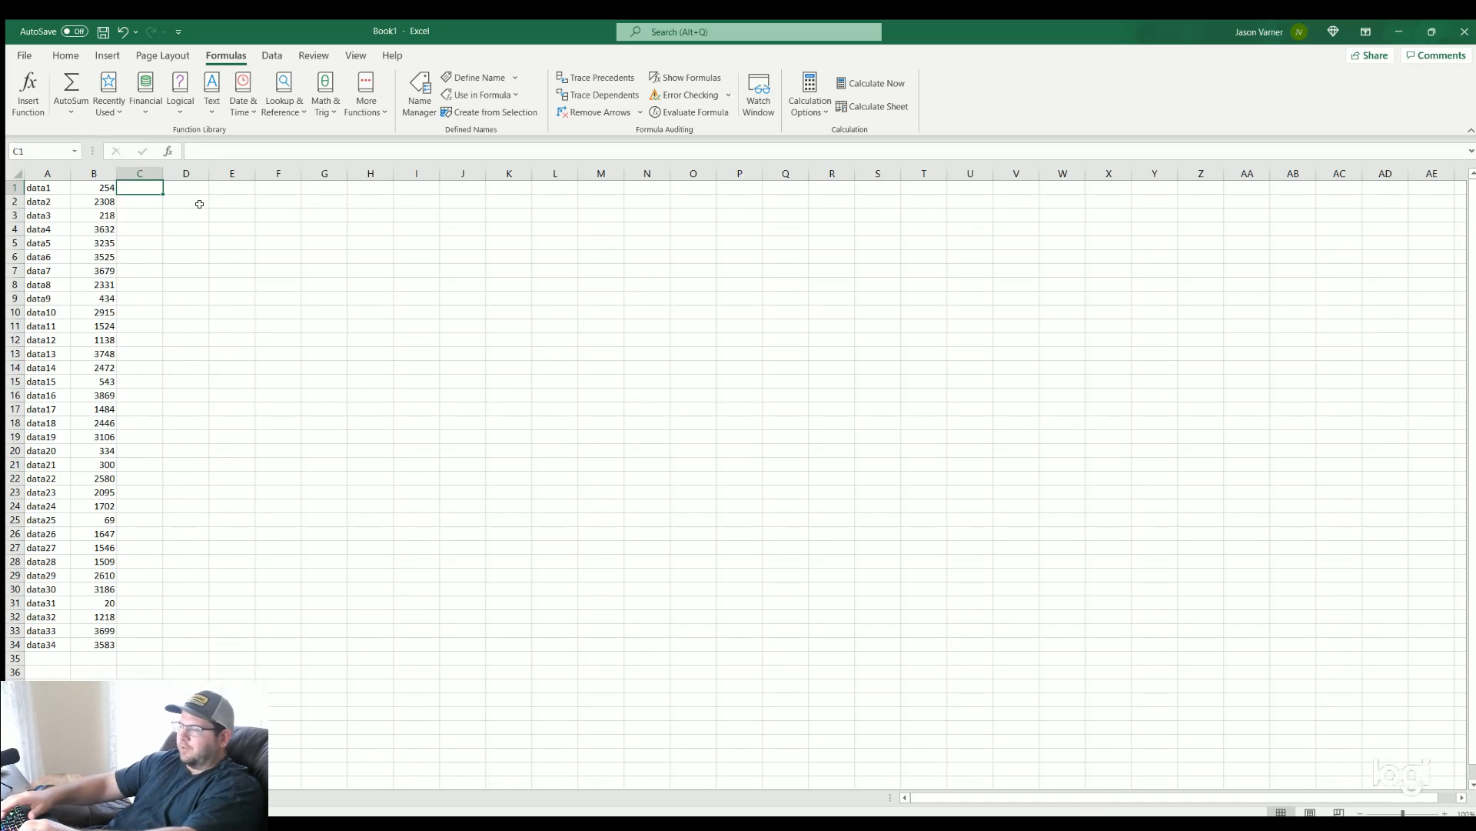
{"action": "type", "text": "=if("}
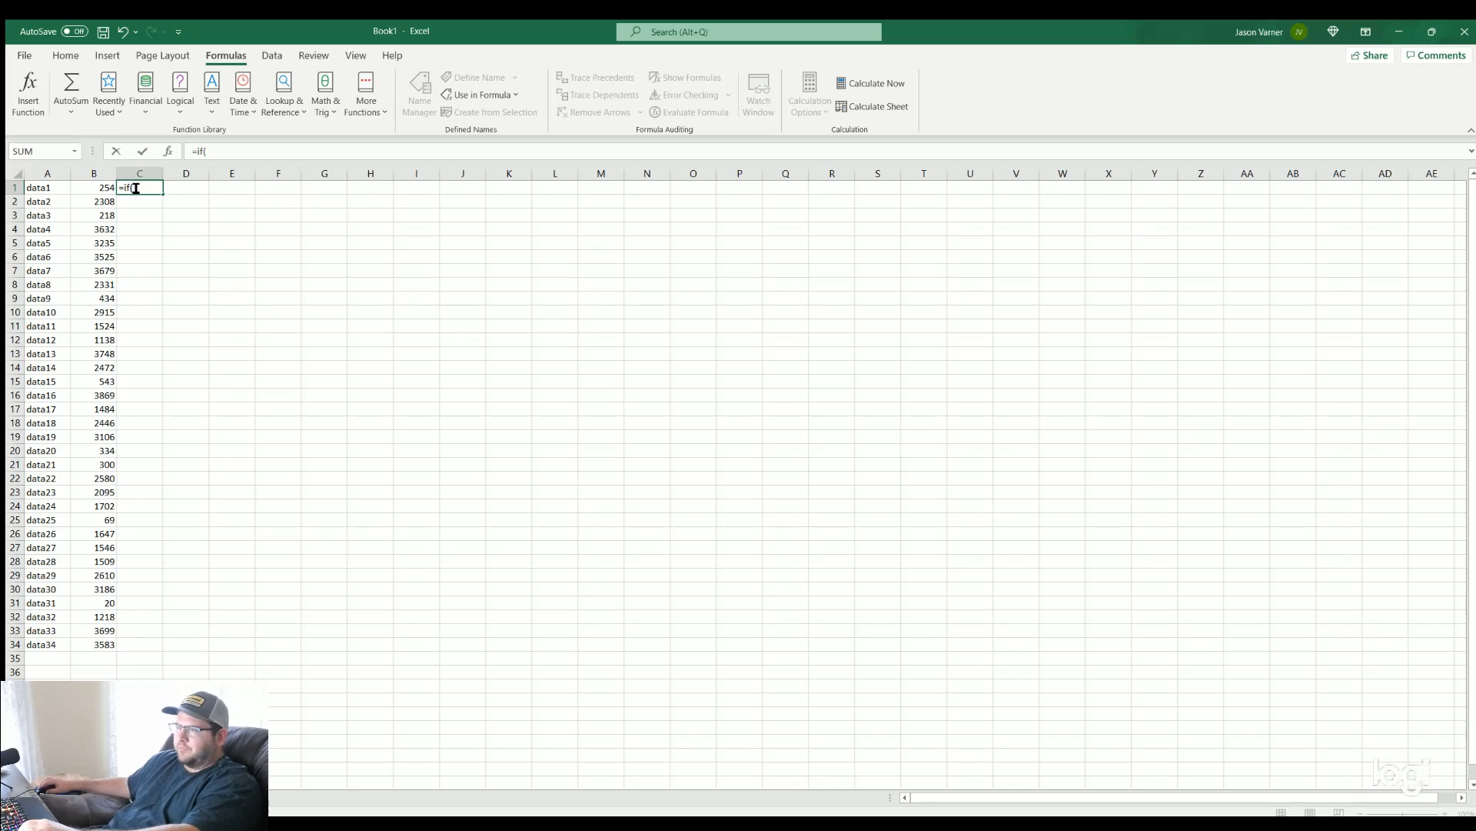
{"action": "left_click", "coordinate": [92, 183]}
{"action": "type", "text": ">1"}
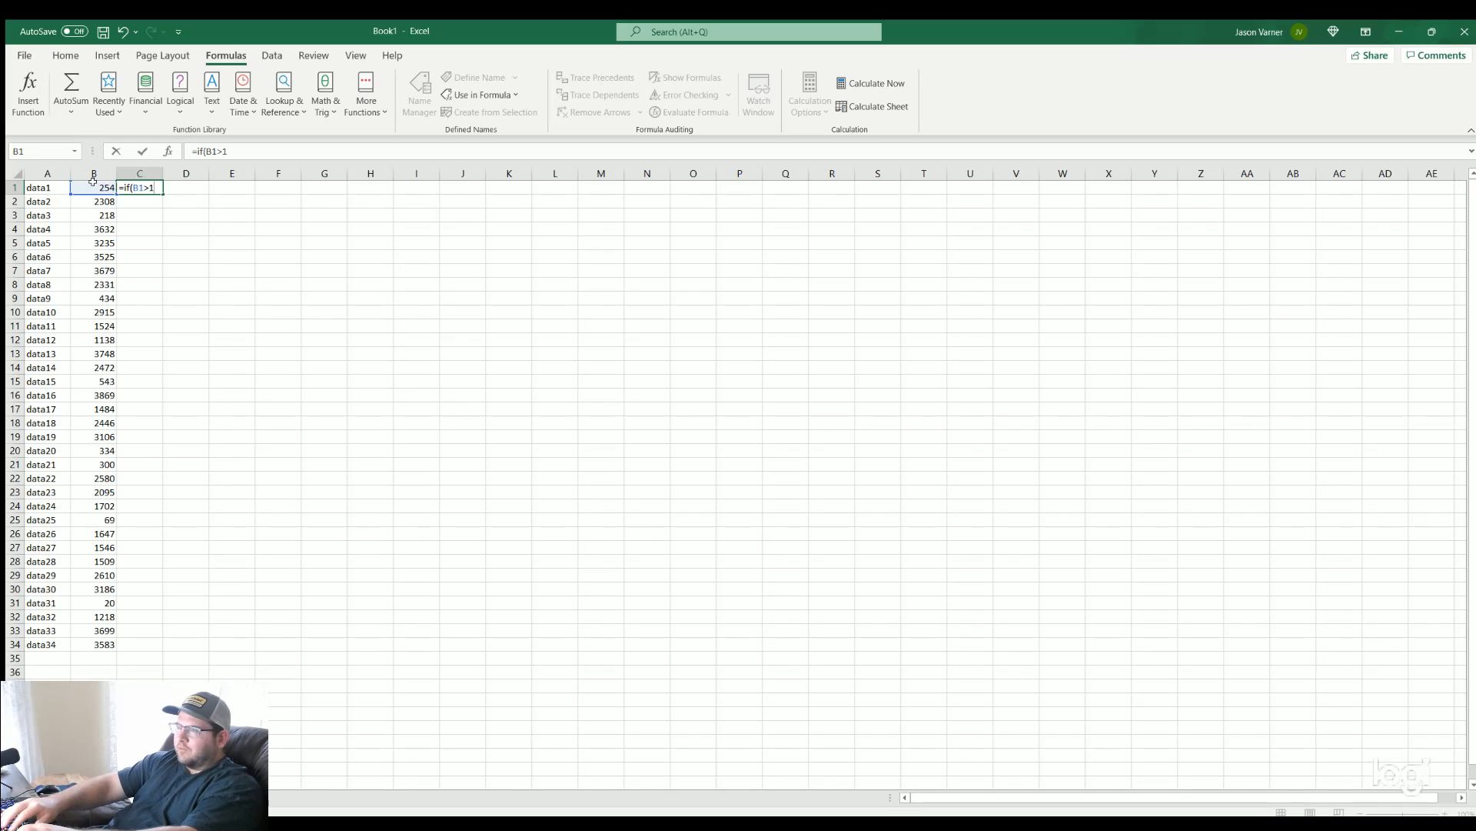
{"action": "type", "text": "00,0)"}
{"action": "key", "text": "Return"}
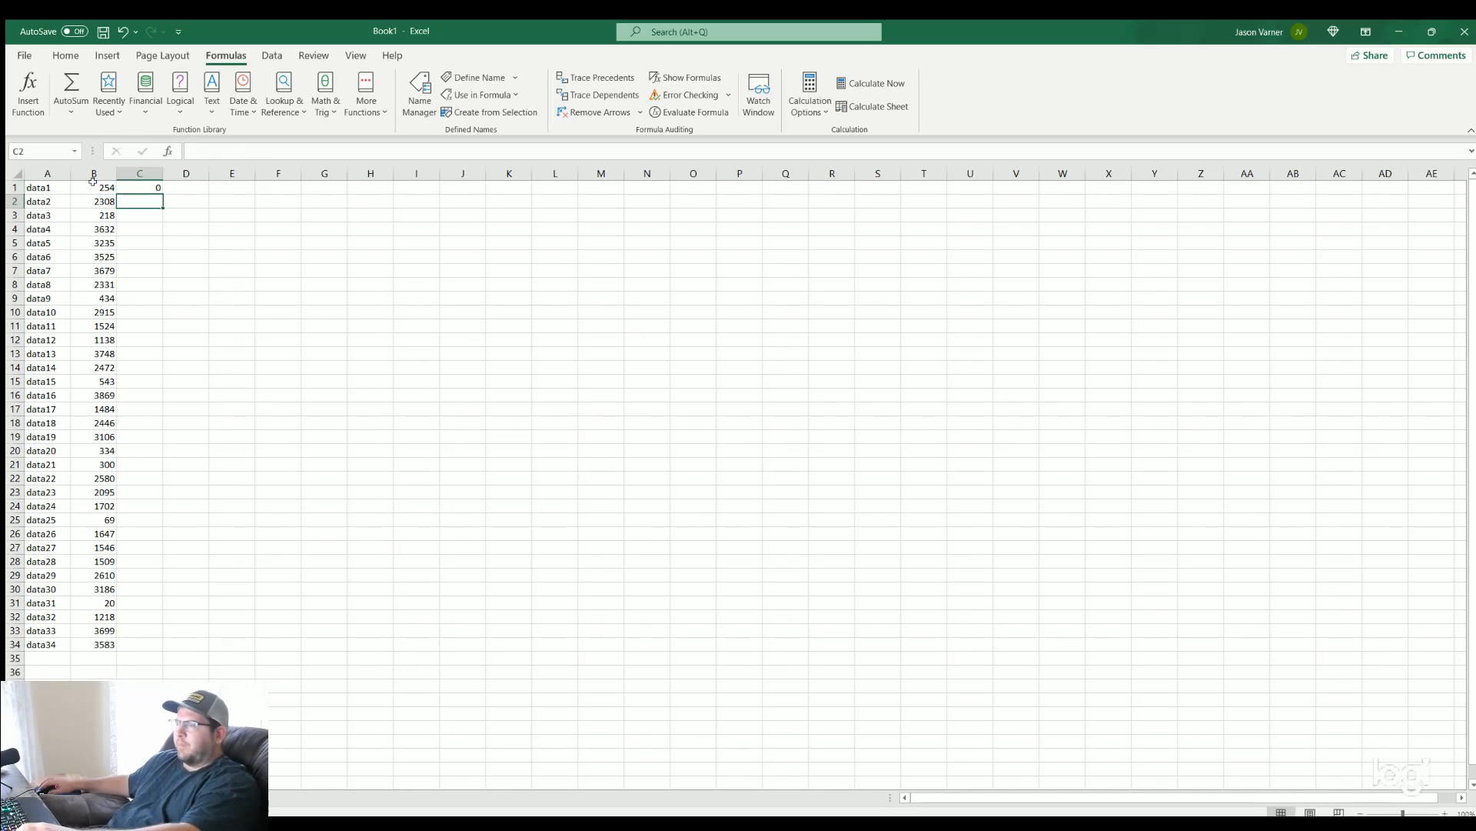
{"action": "left_click", "coordinate": [132, 185]}
{"action": "double_click", "coordinate": [159, 192]}
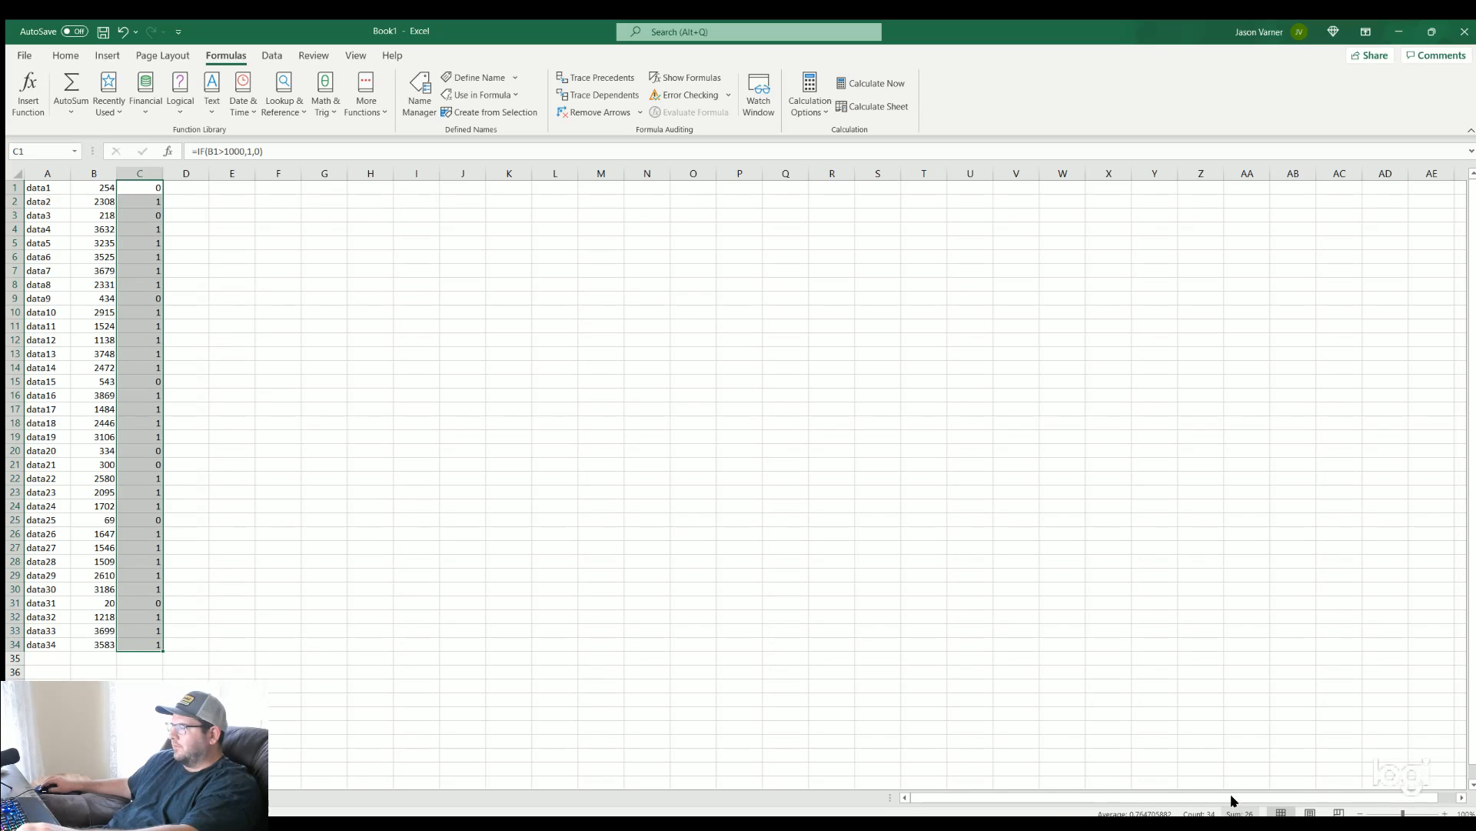
Select the filled flag values in column C from cell C1 downward
{"action": "left_click", "coordinate": [462, 464]}
{"action": "left_click", "coordinate": [141, 185]}
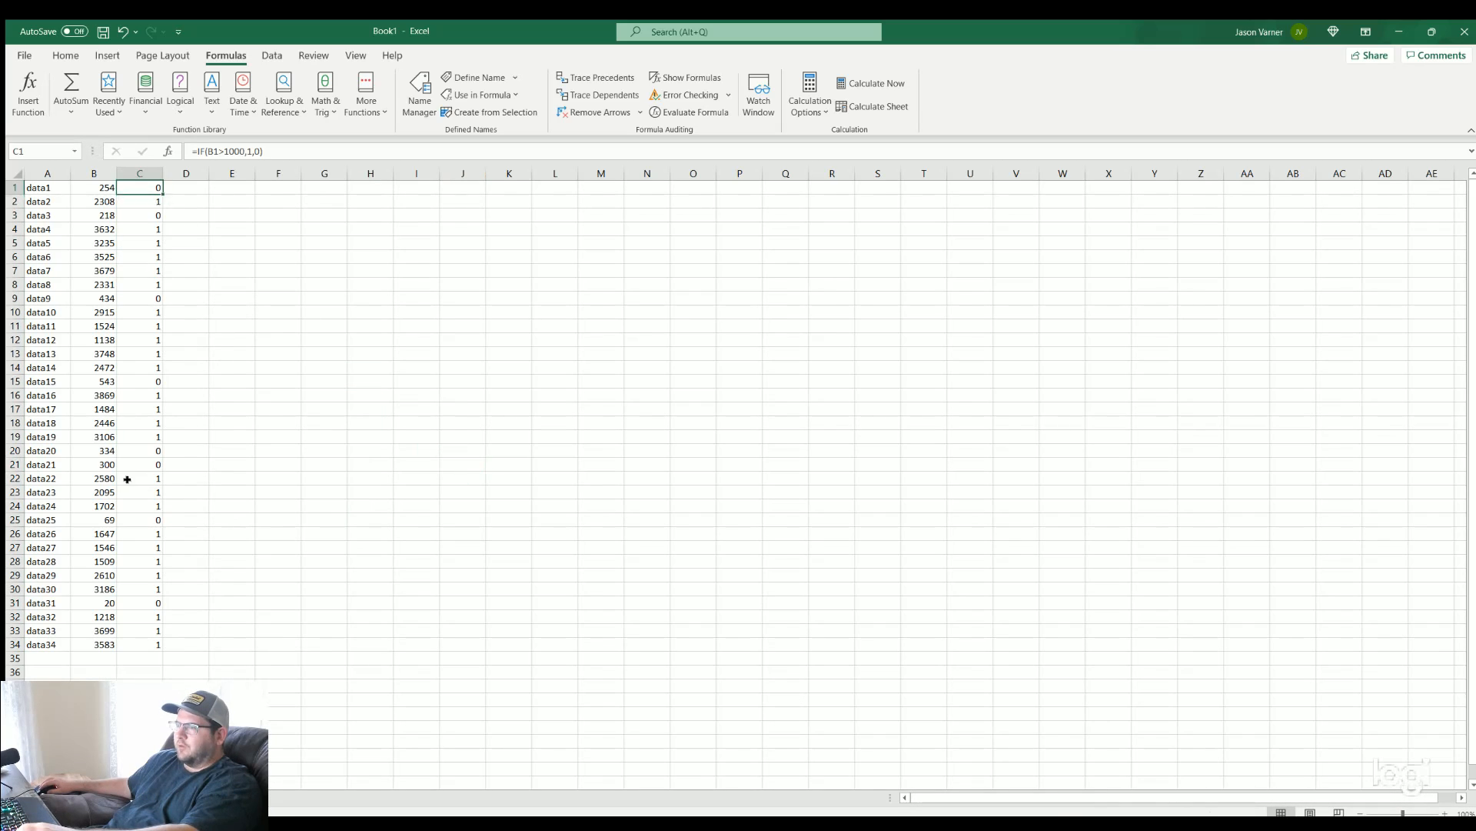
{"action": "key", "text": "ctrl+shift+Down"}
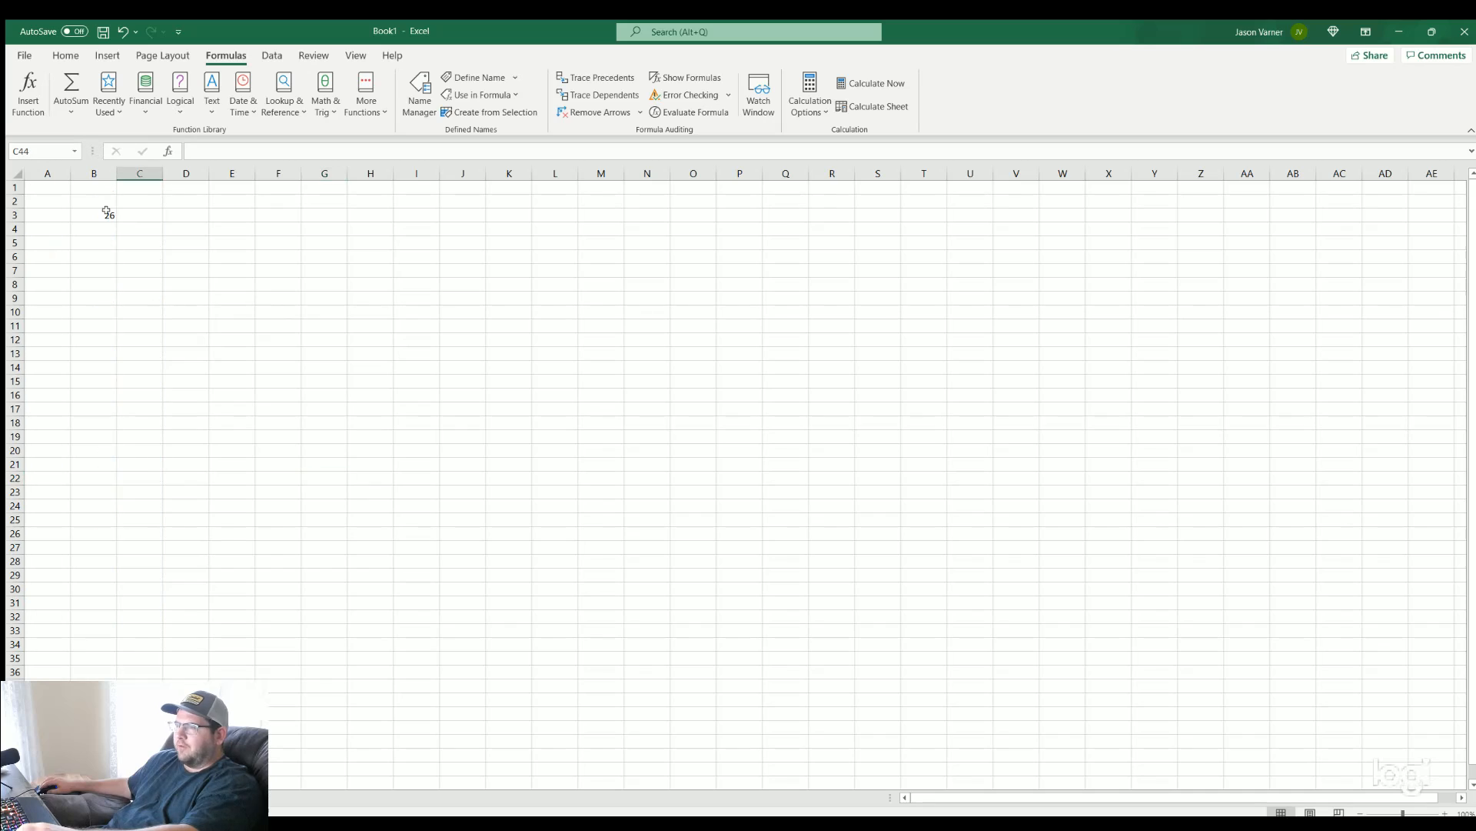
Replace the formula in cell B3 with the partial text sumifs(datapoint2, without a leading equals sign
{"action": "left_click", "coordinate": [107, 212]}
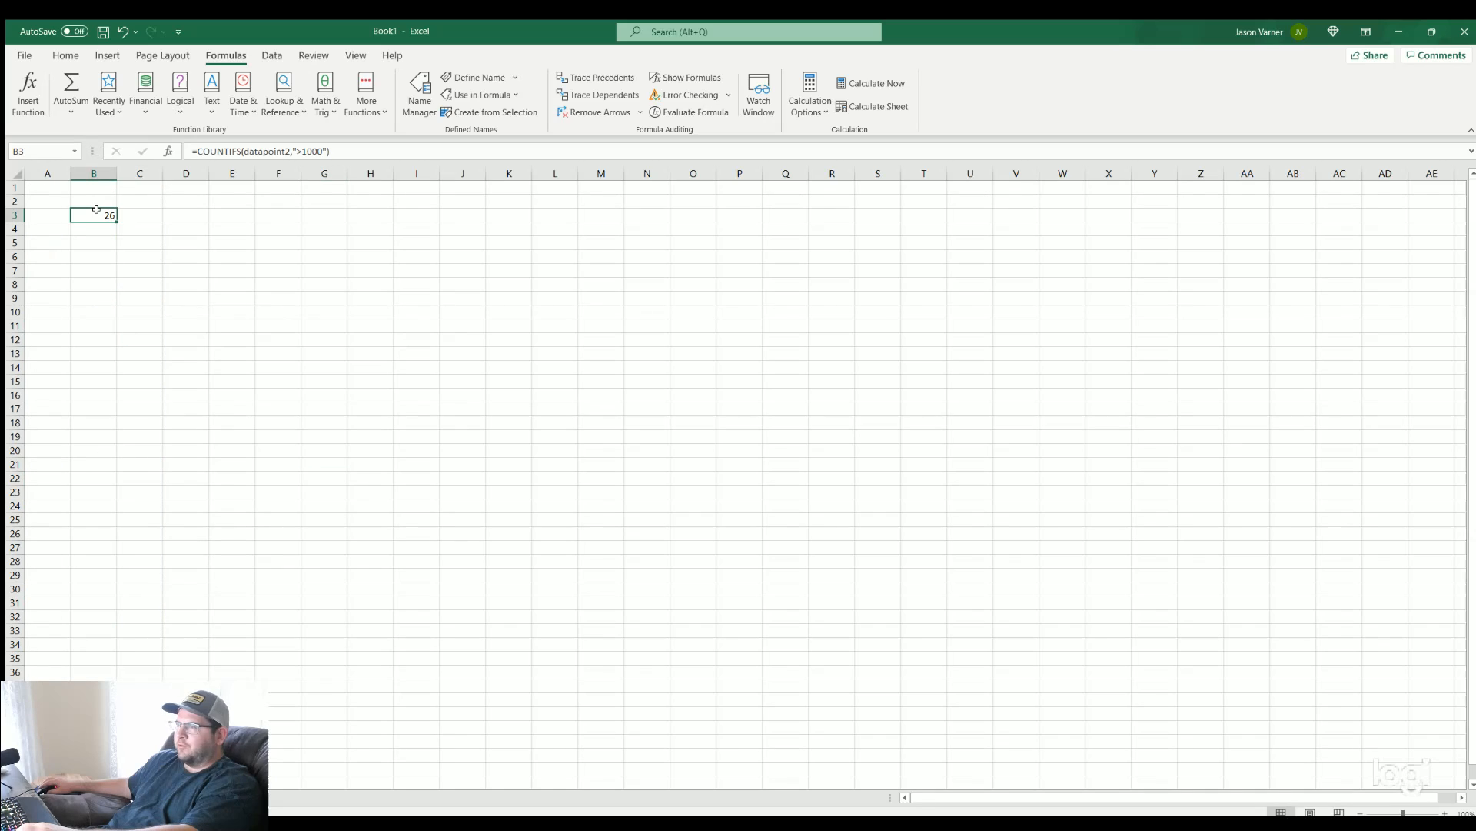
{"action": "left_click", "coordinate": [290, 148]}
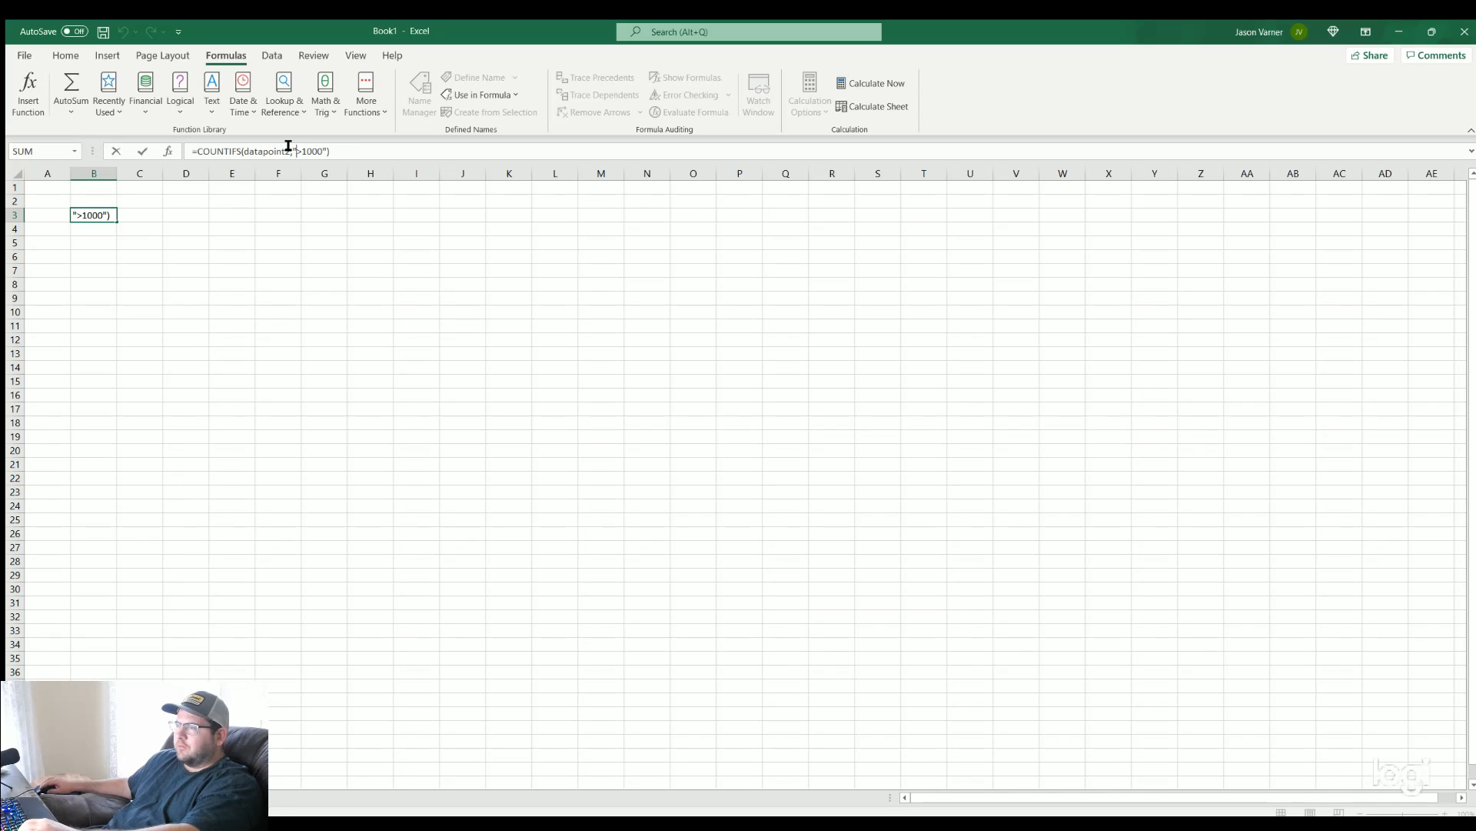
{"action": "key", "text": "ctrl+a"}
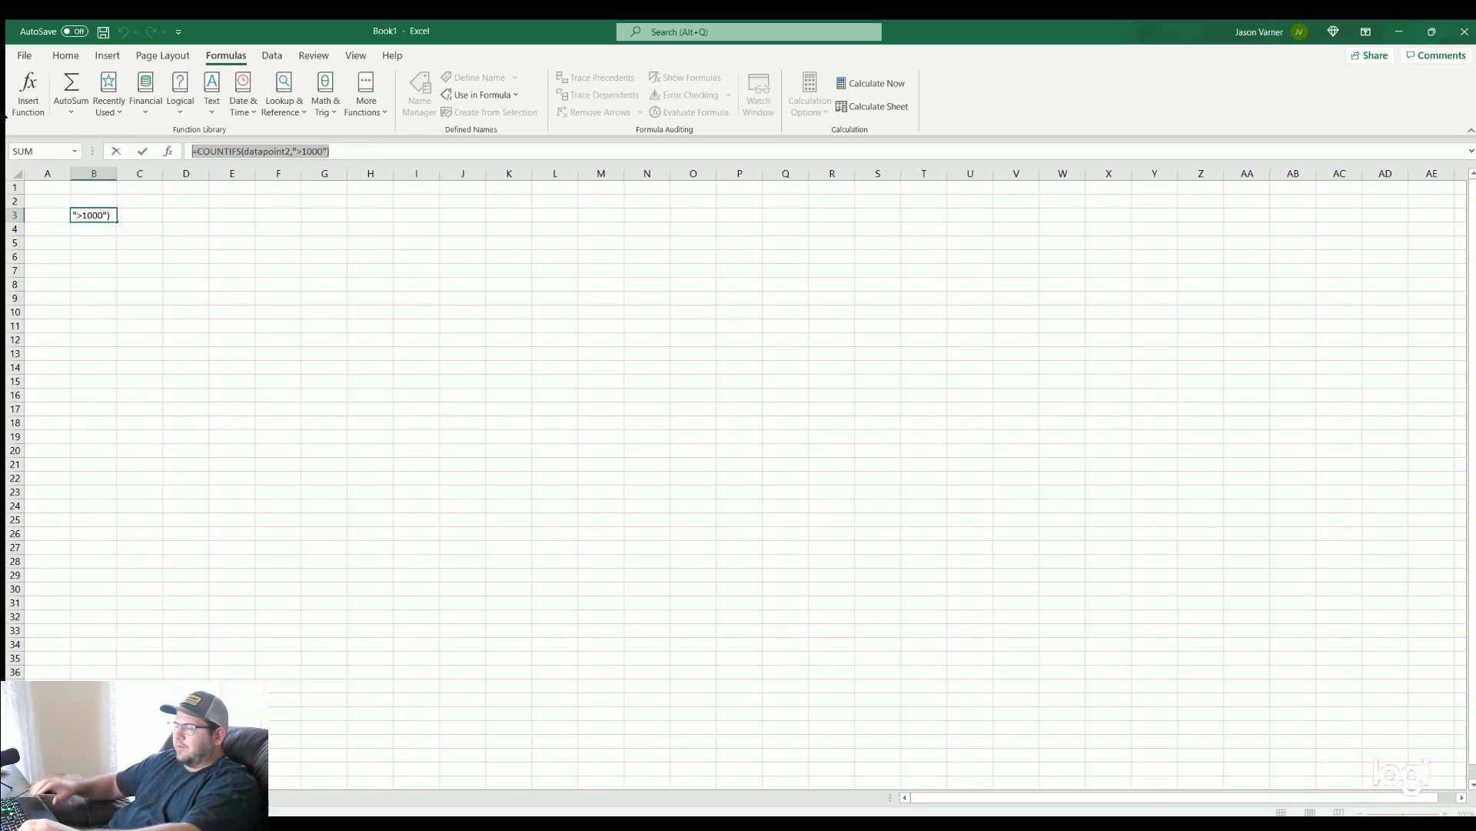
{"action": "type", "text": "=sumi"}
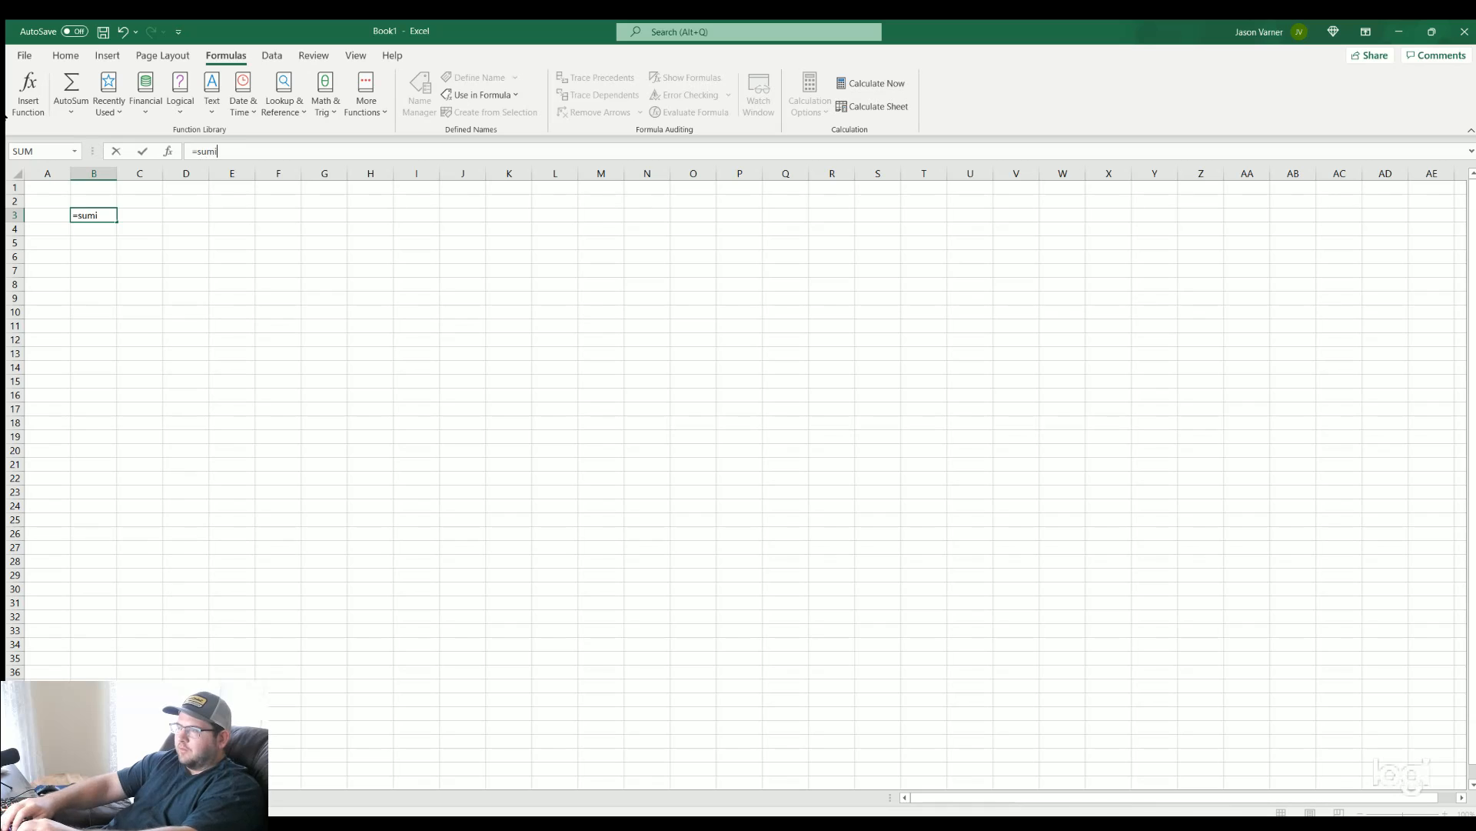
{"action": "type", "text": "fs(datapoint2,"}
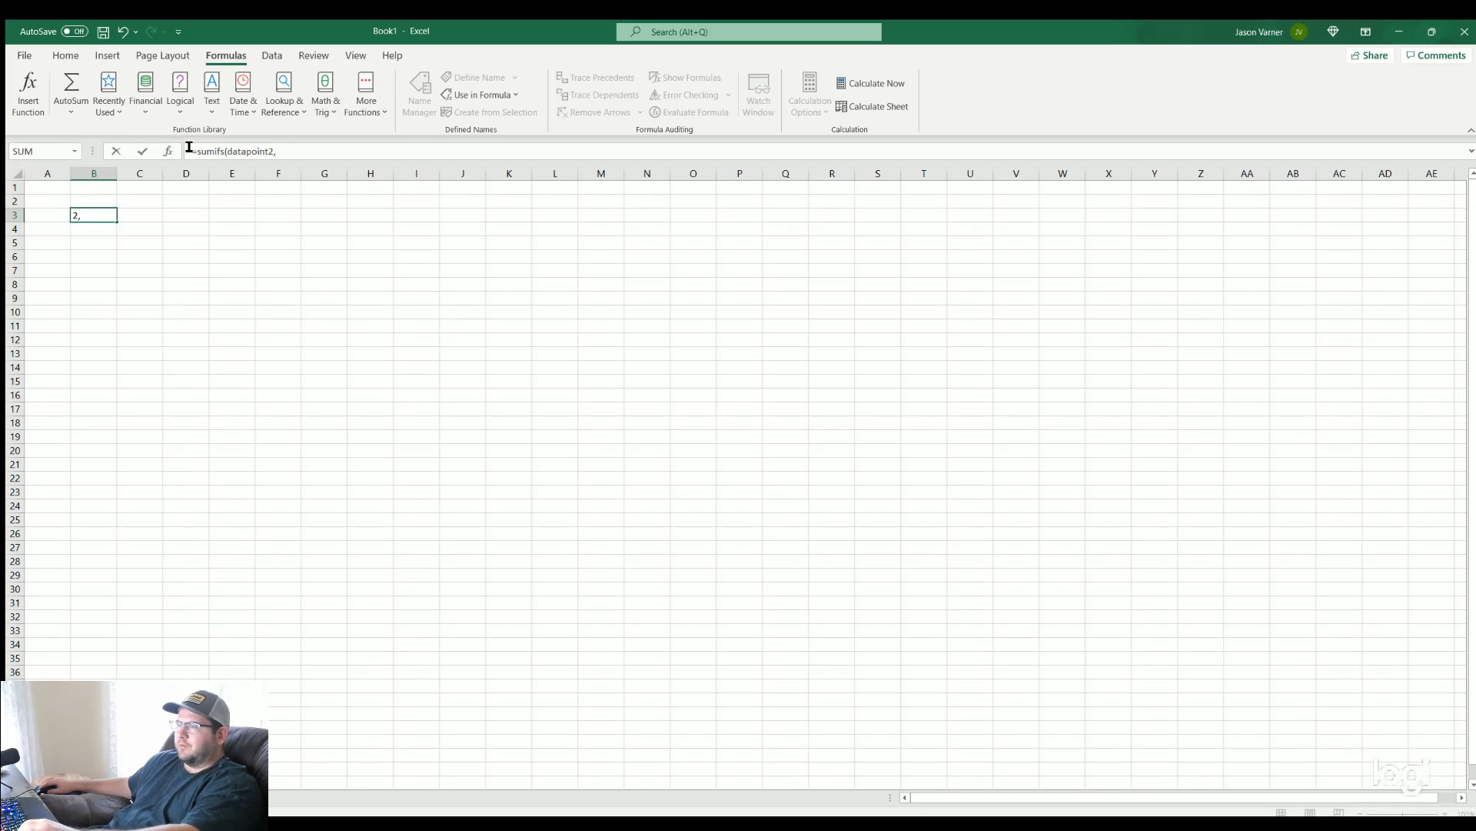
{"action": "key", "text": "Home"}
{"action": "key", "text": "Delete"}
{"action": "key", "text": "Return"}
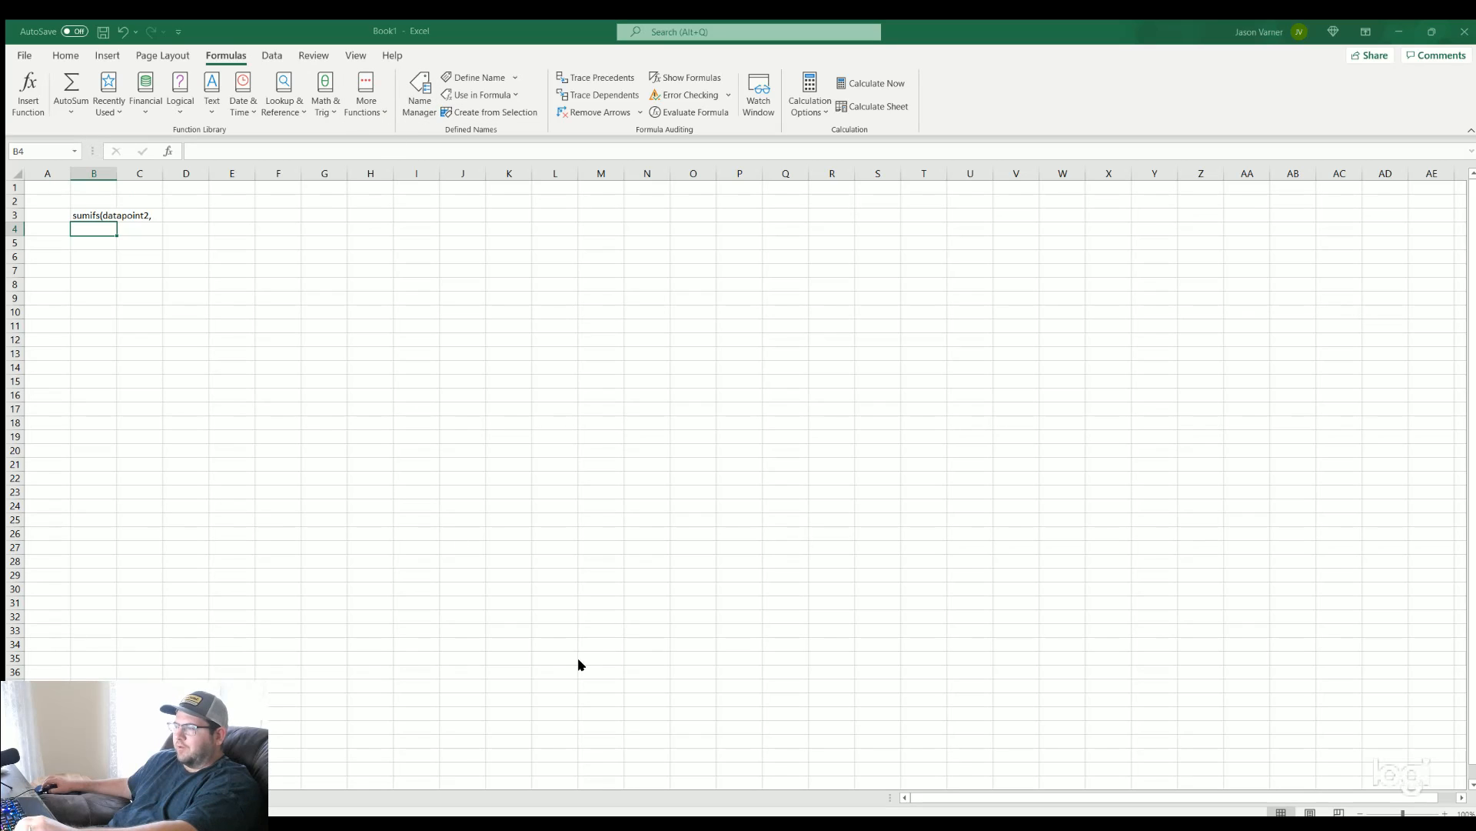
Complete cell B3 as the formula =SUMIFS(datapoint2,range1,"datapoint2")
{"action": "key", "text": "Up"}
{"action": "left_click", "coordinate": [193, 150]}
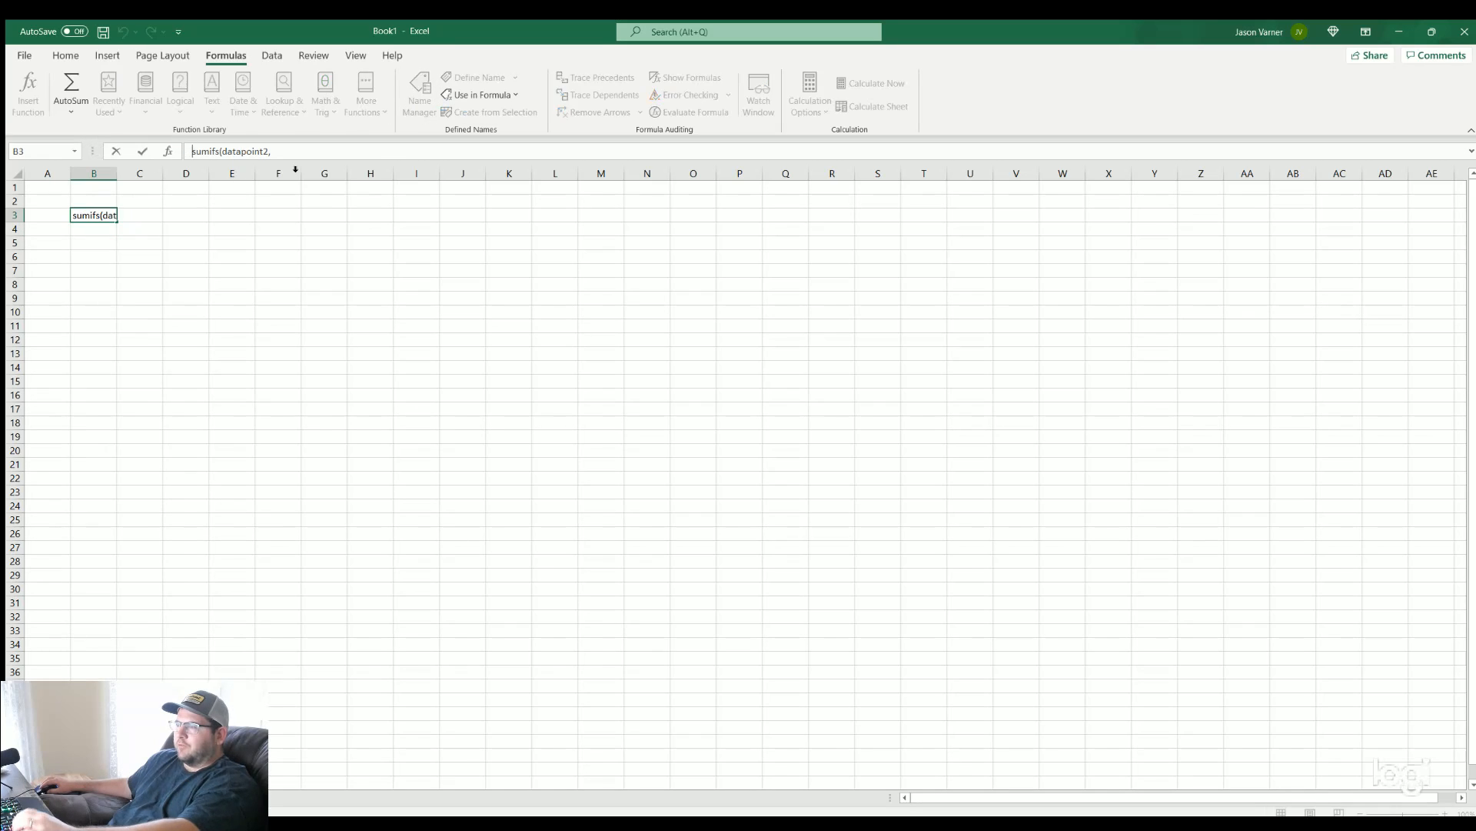
{"action": "type", "text": "="}
{"action": "left_click", "coordinate": [306, 146]}
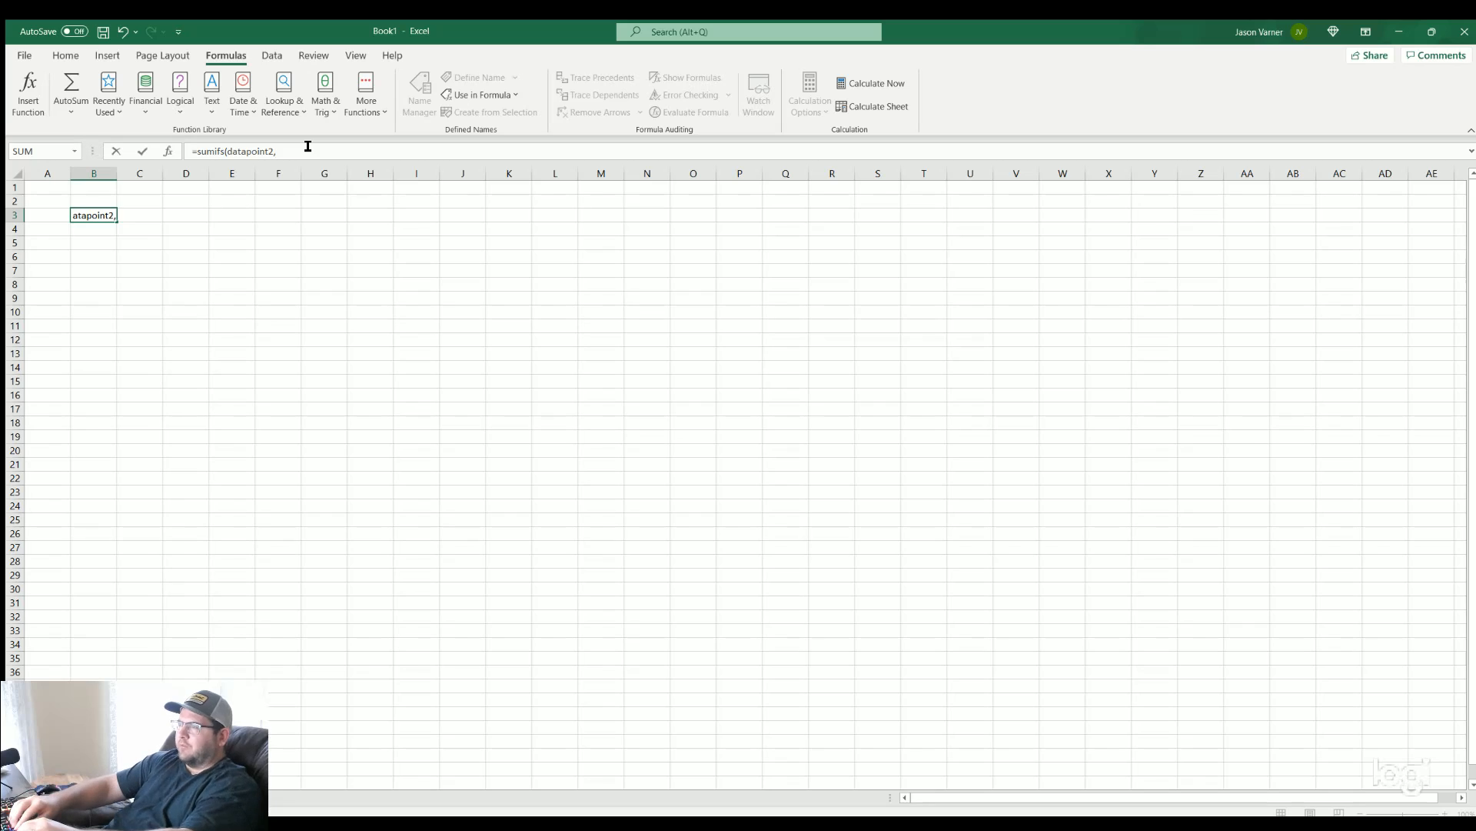
{"action": "type", "text": "range1"}
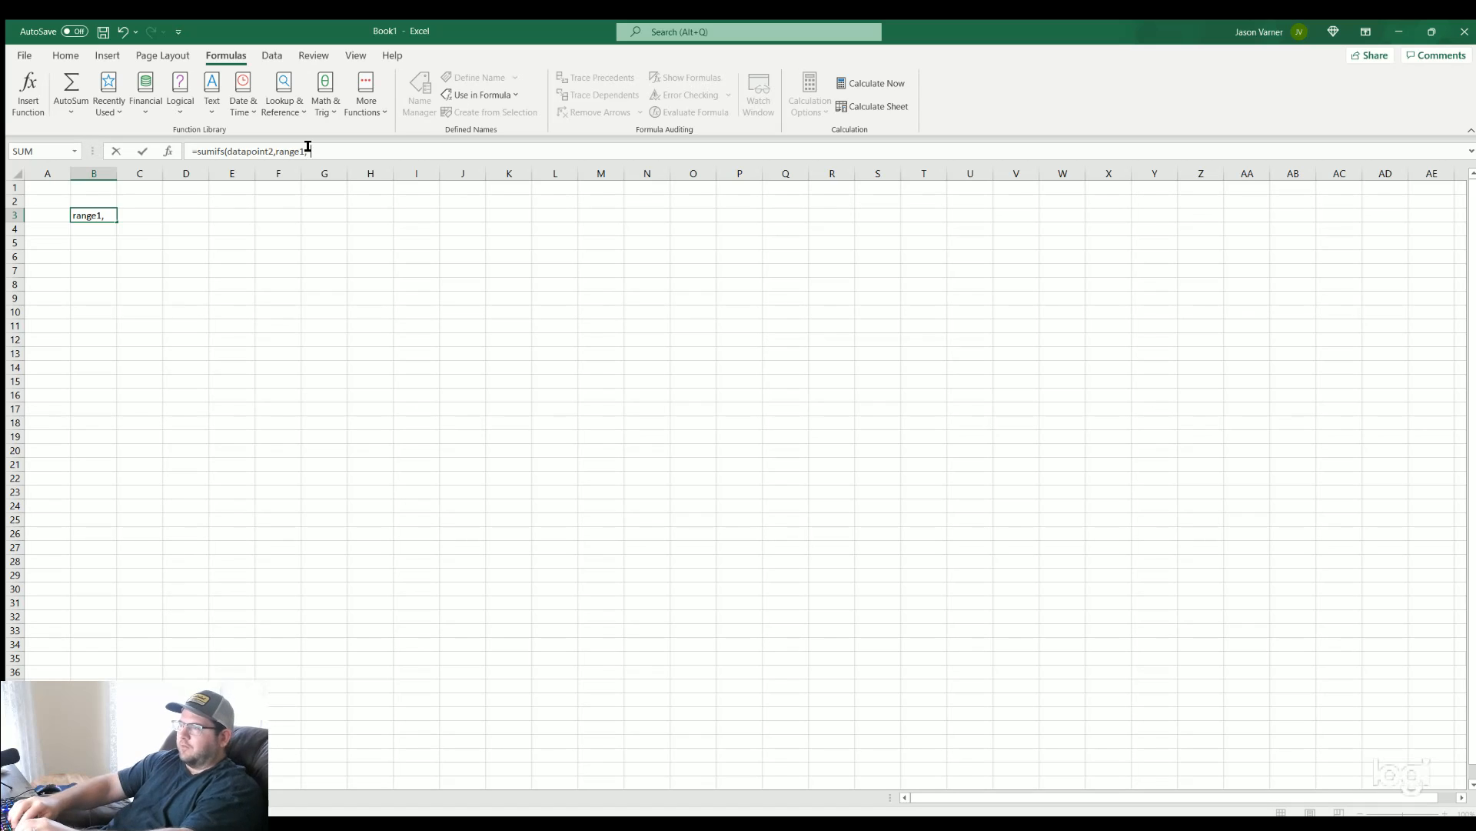
{"action": "type", "text": ",\"datapoint2"}
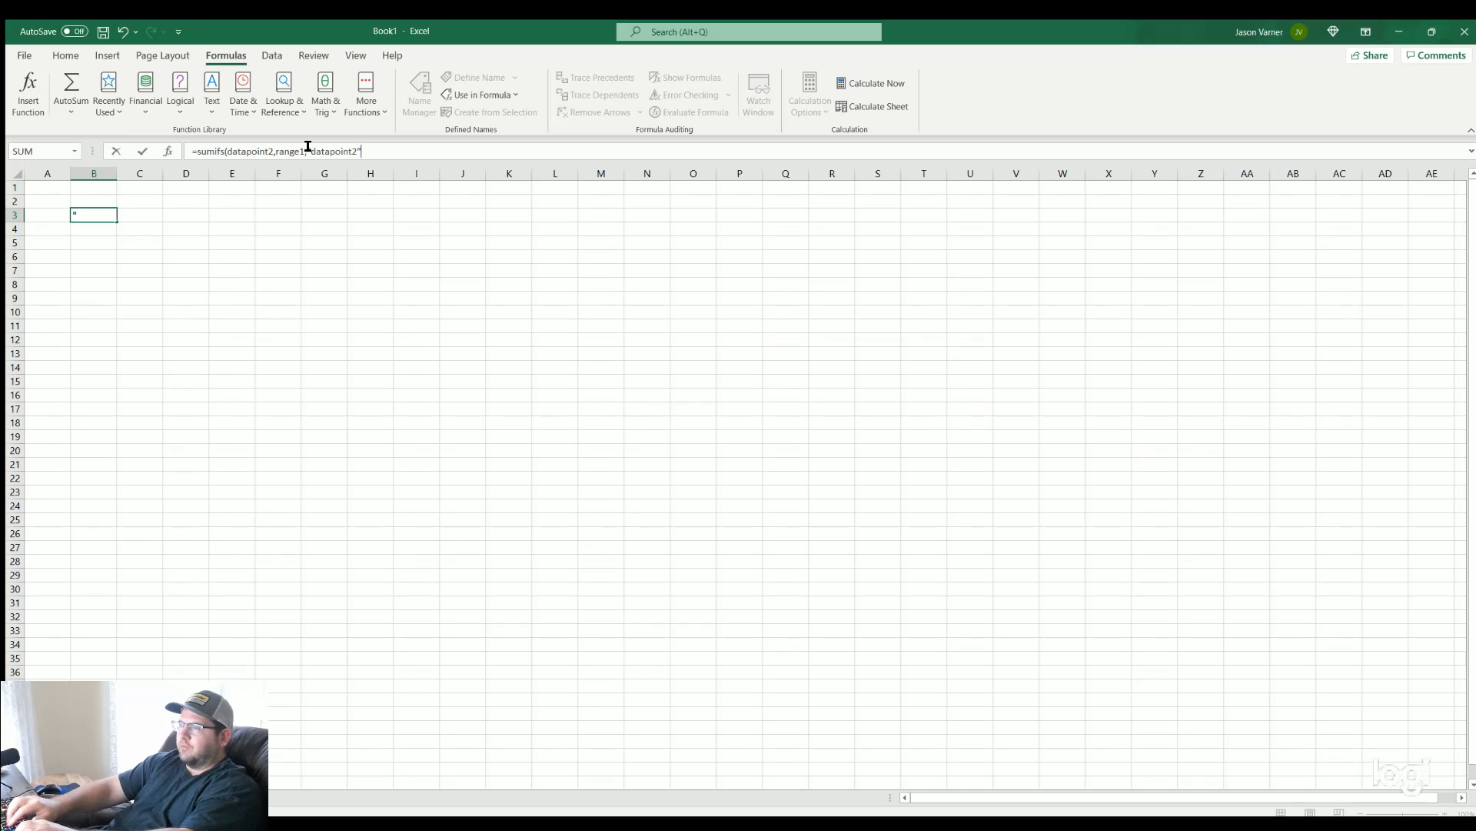
{"action": "key", "text": "Return"}
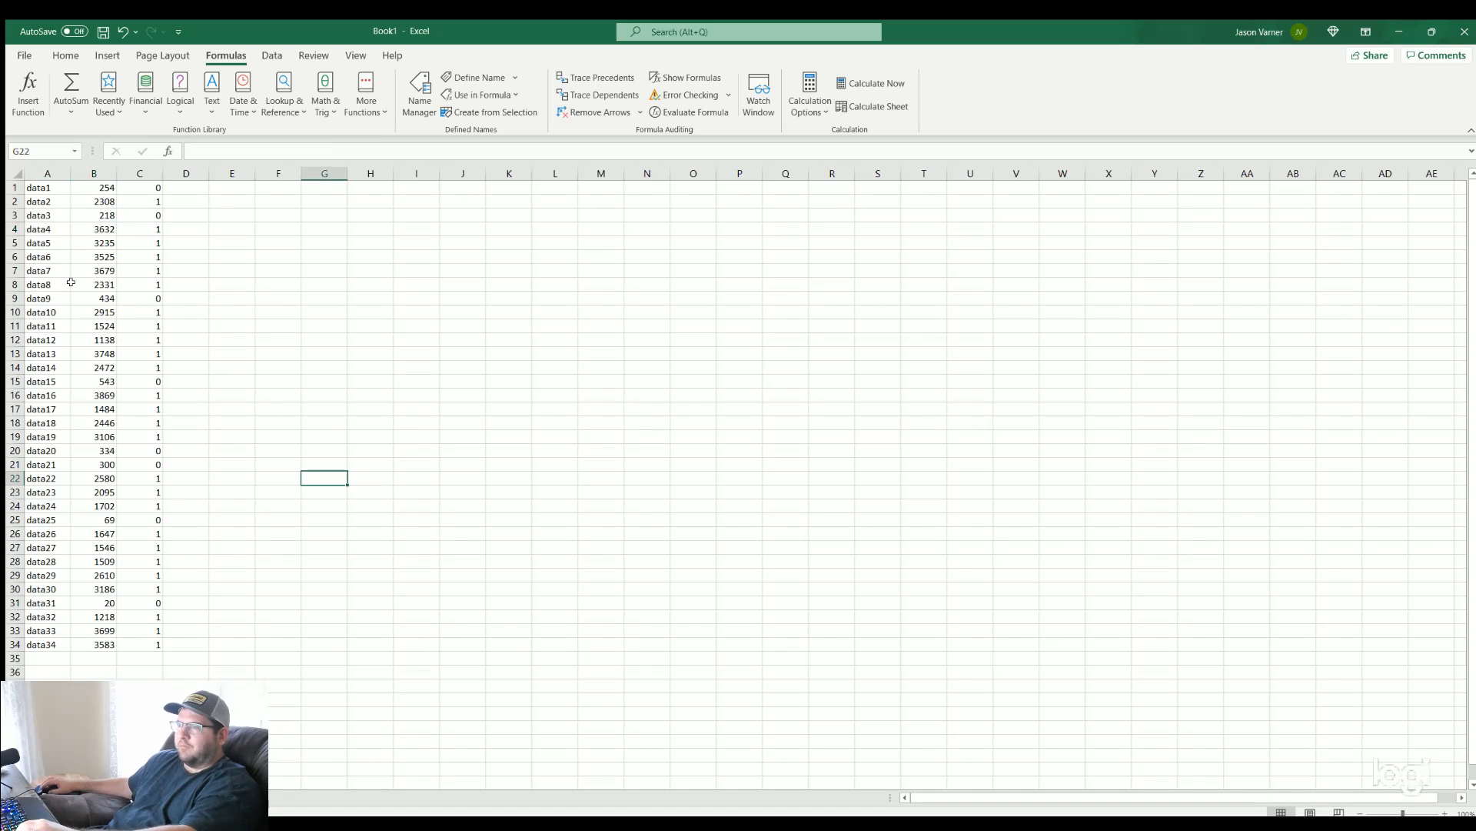
On the data sheet, replace the labels in cells A1 to A3 with red, blue and red
{"action": "left_click", "coordinate": [50, 171]}
{"action": "left_click", "coordinate": [46, 283]}
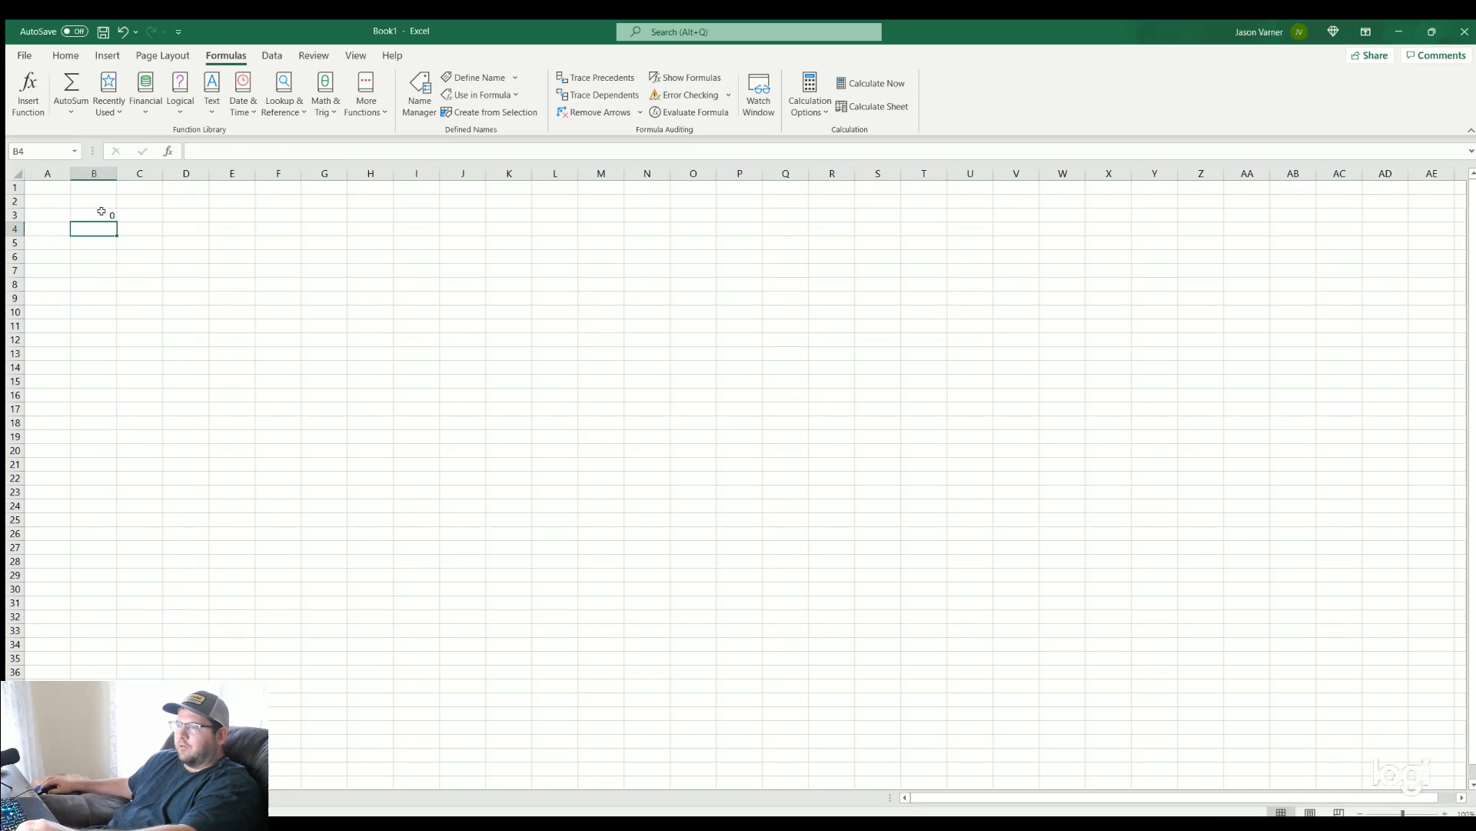
{"action": "left_click", "coordinate": [102, 212]}
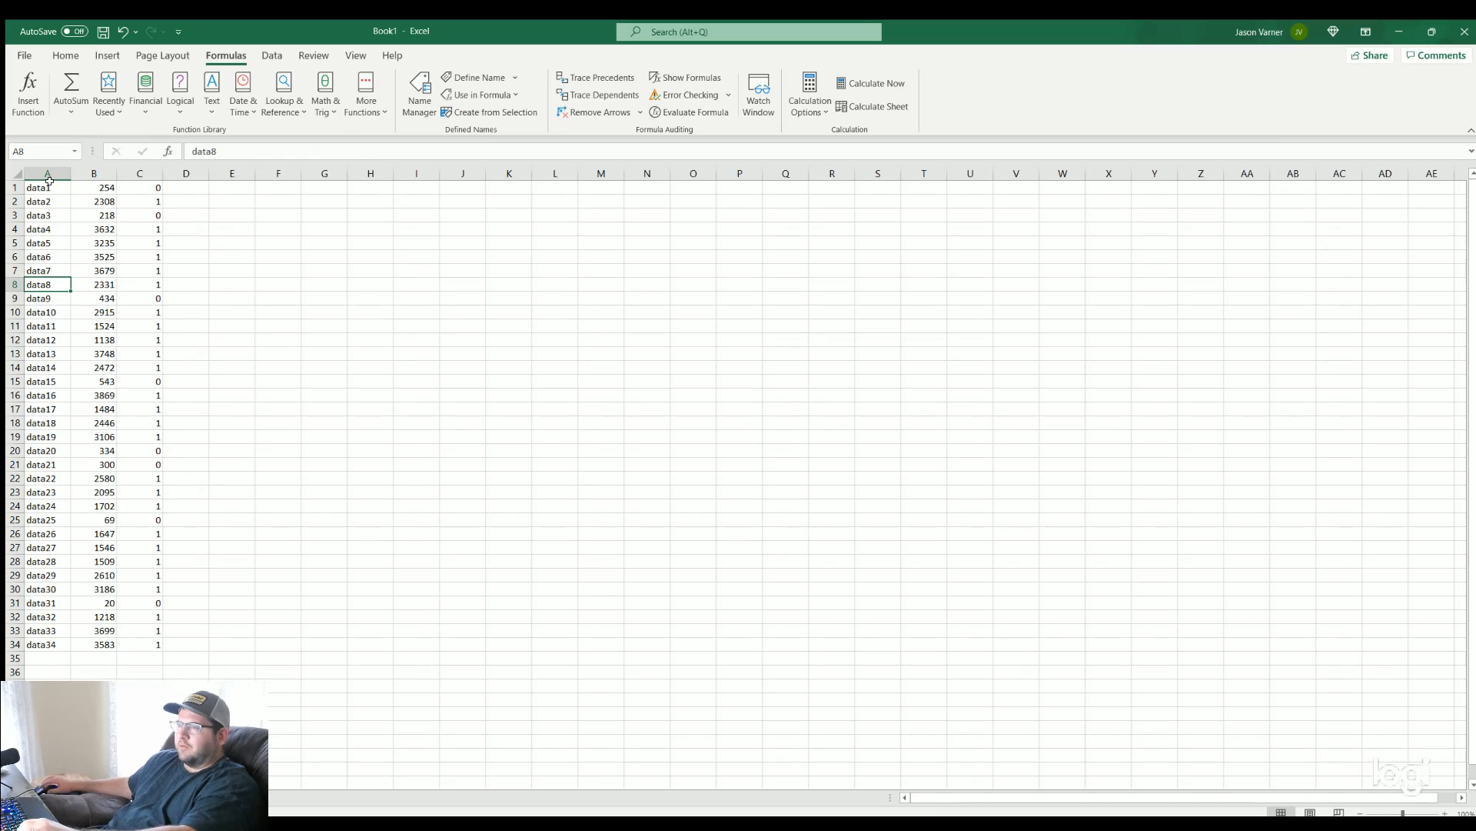
{"action": "left_click", "coordinate": [49, 183]}
{"action": "type", "text": "red b"}
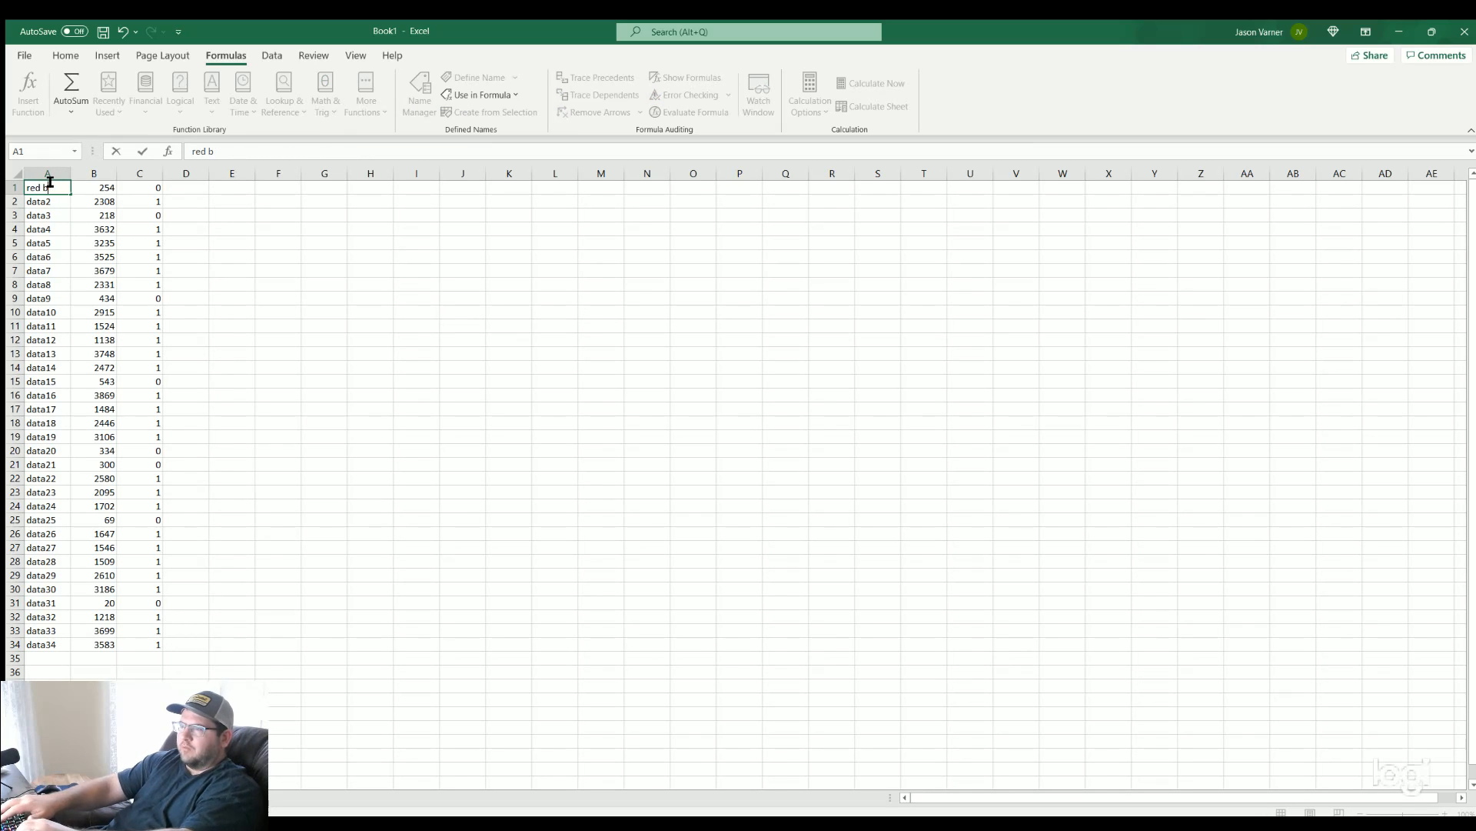
{"action": "key", "text": "BackSpace"}
{"action": "key", "text": "BackSpace"}
{"action": "key", "text": "Return"}
{"action": "type", "text": "blue"}
{"action": "key", "text": "Return"}
{"action": "type", "text": "red"}
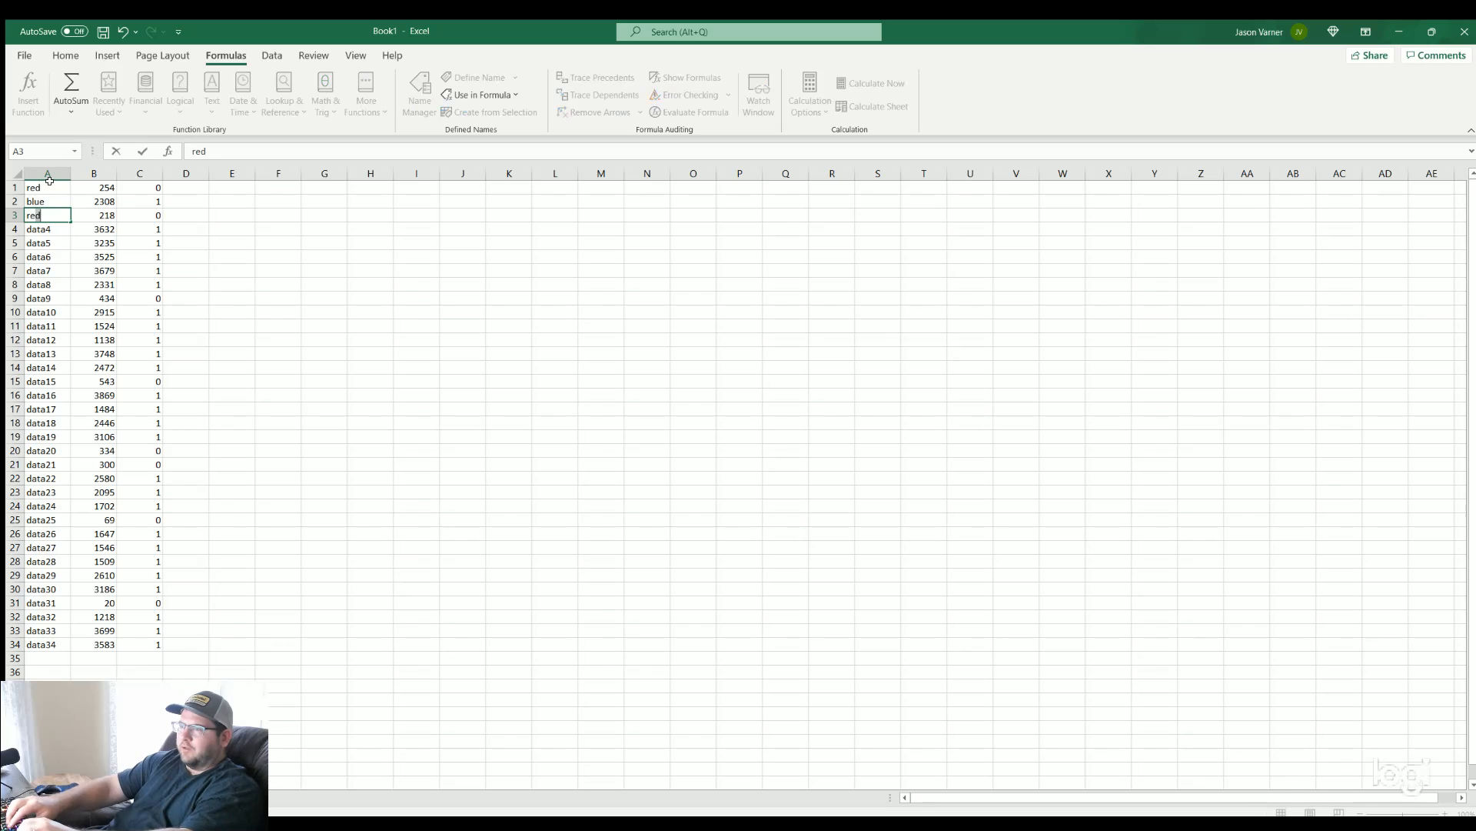
{"action": "key", "text": "Return"}
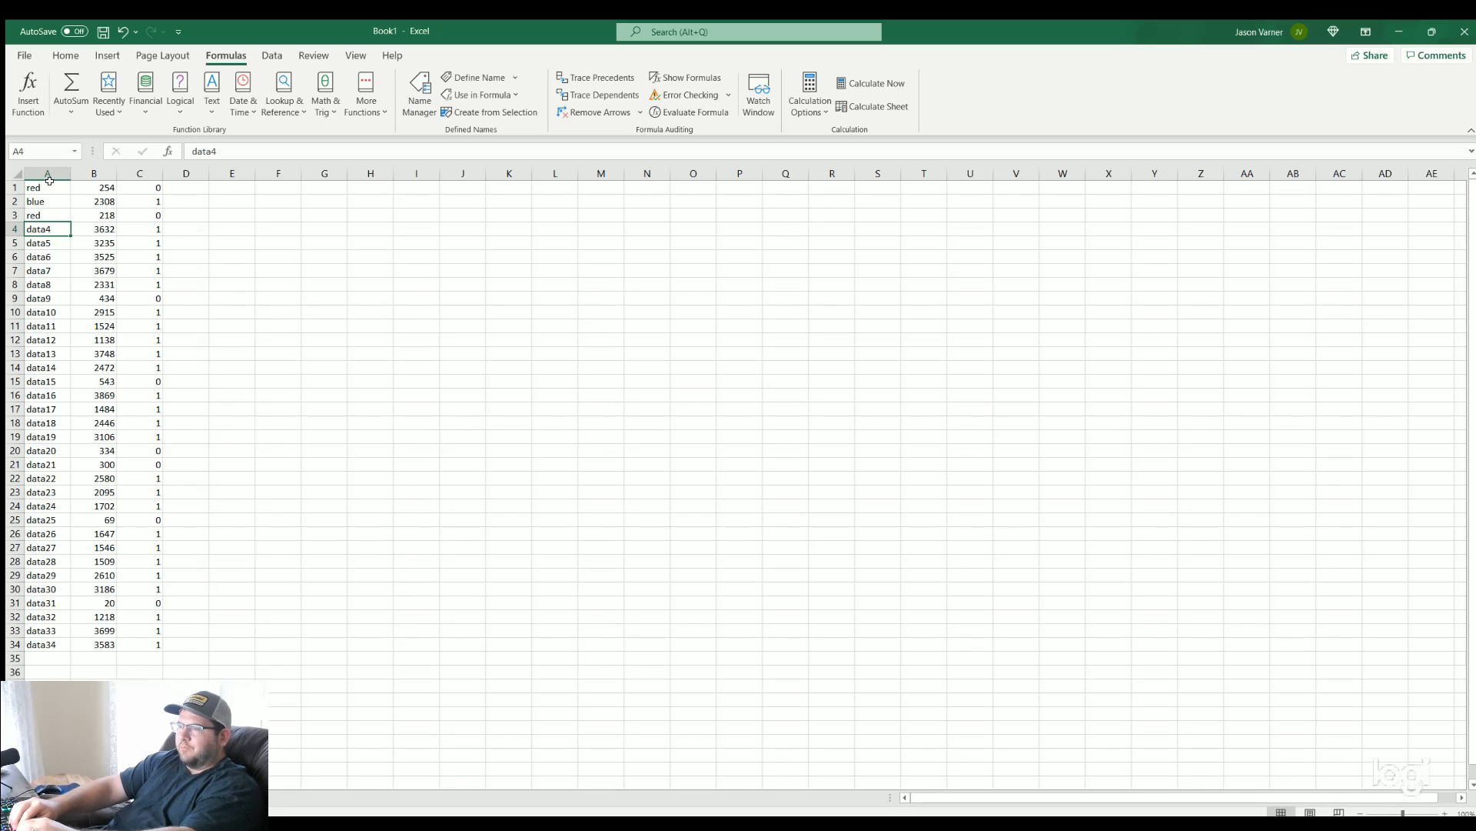
Replace the labels in cells A4 to A7 with green, green, red and blue
{"action": "type", "text": "green"}
{"action": "key", "text": "Return"}
{"action": "type", "text": "green"}
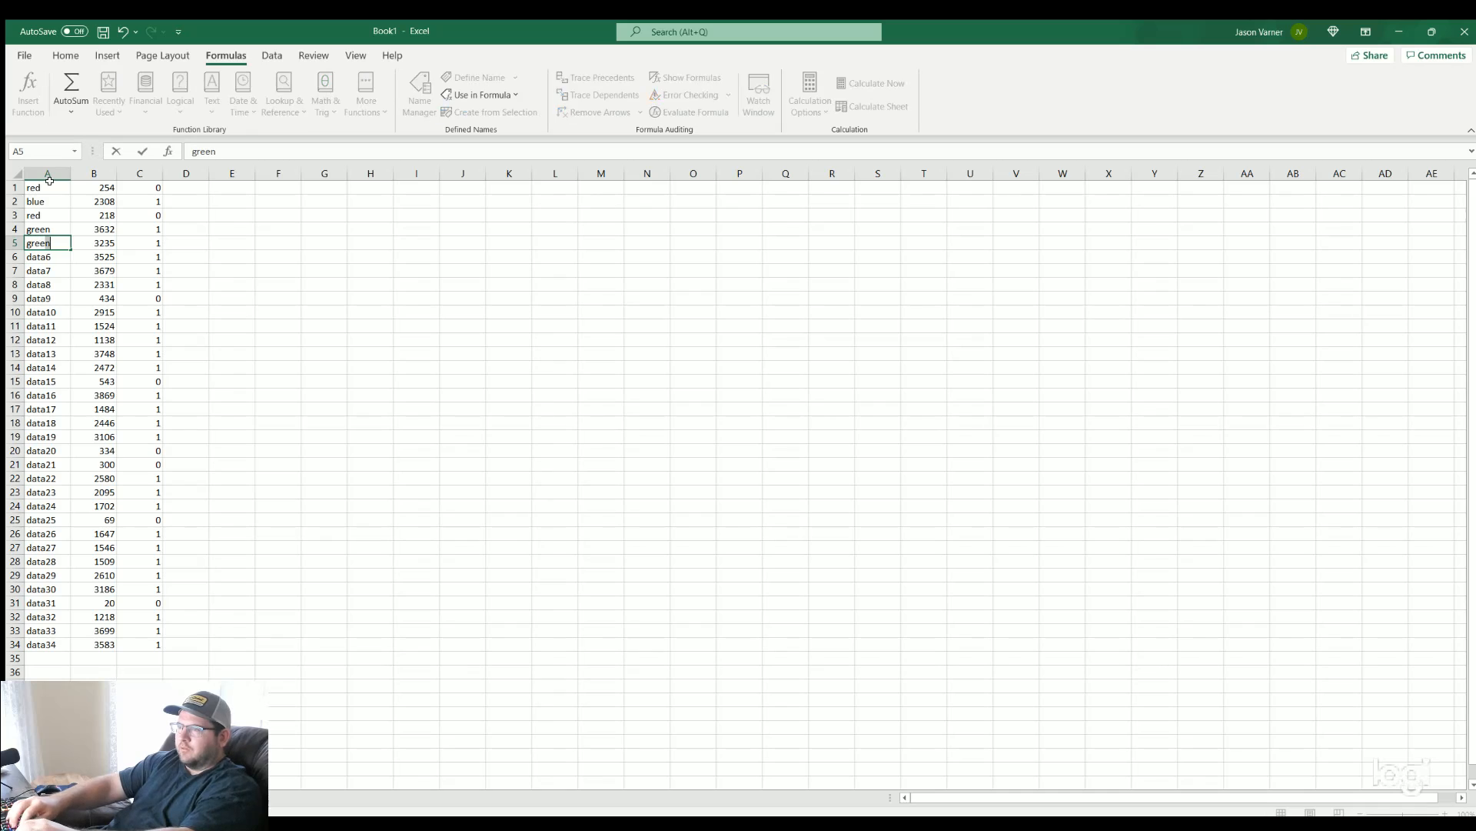
{"action": "key", "text": "Return"}
{"action": "type", "text": "red"}
{"action": "key", "text": "Return"}
{"action": "type", "text": "blue"}
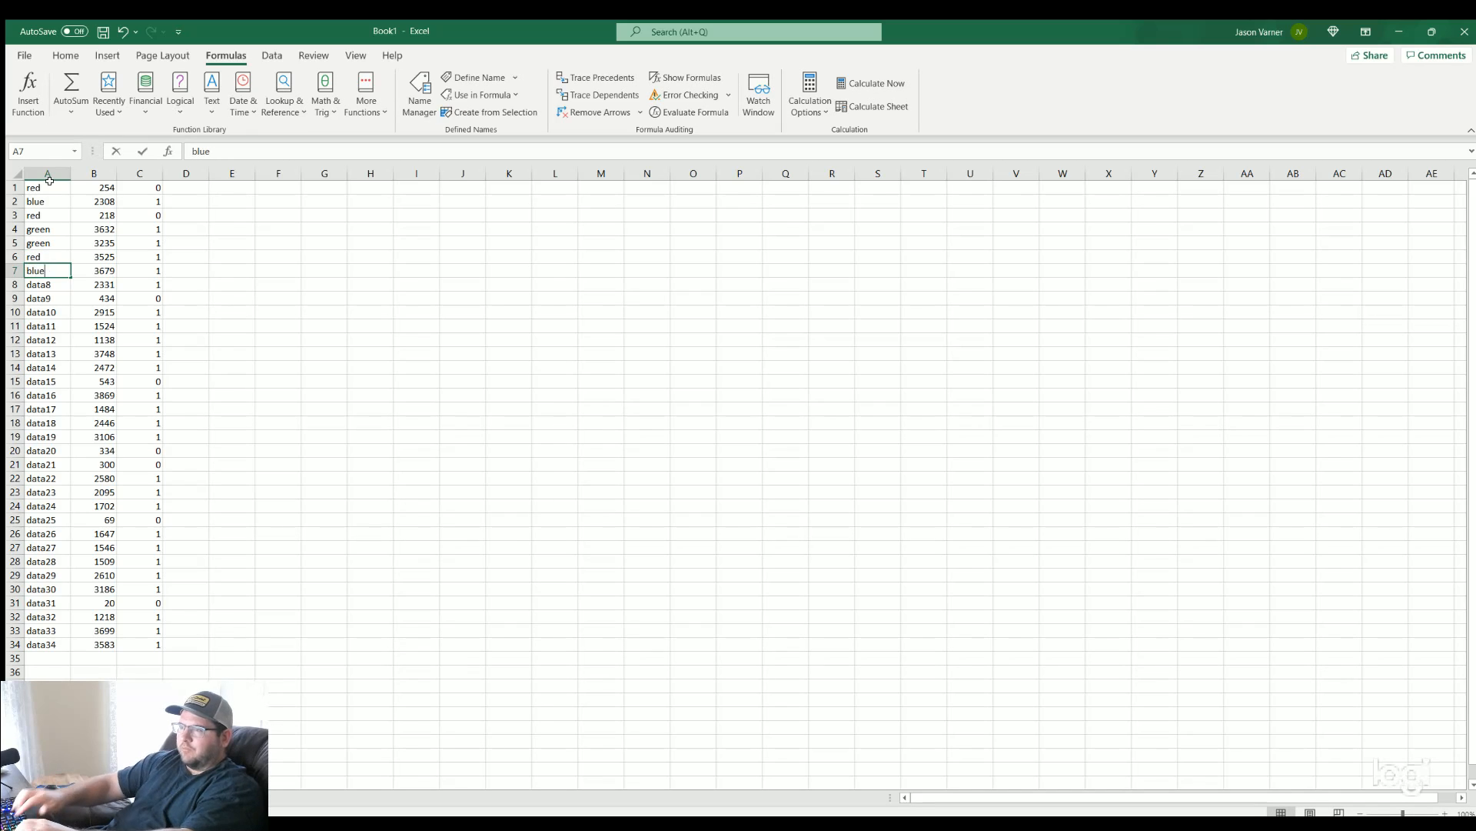
{"action": "key", "text": "Return"}
Copy the colour labels in A1:A7 into A8, A15, A22 and A29, and fill columns B and C down to row 35
{"action": "left_click_drag", "start_coordinate": [48, 186], "coordinate": [49, 271]}
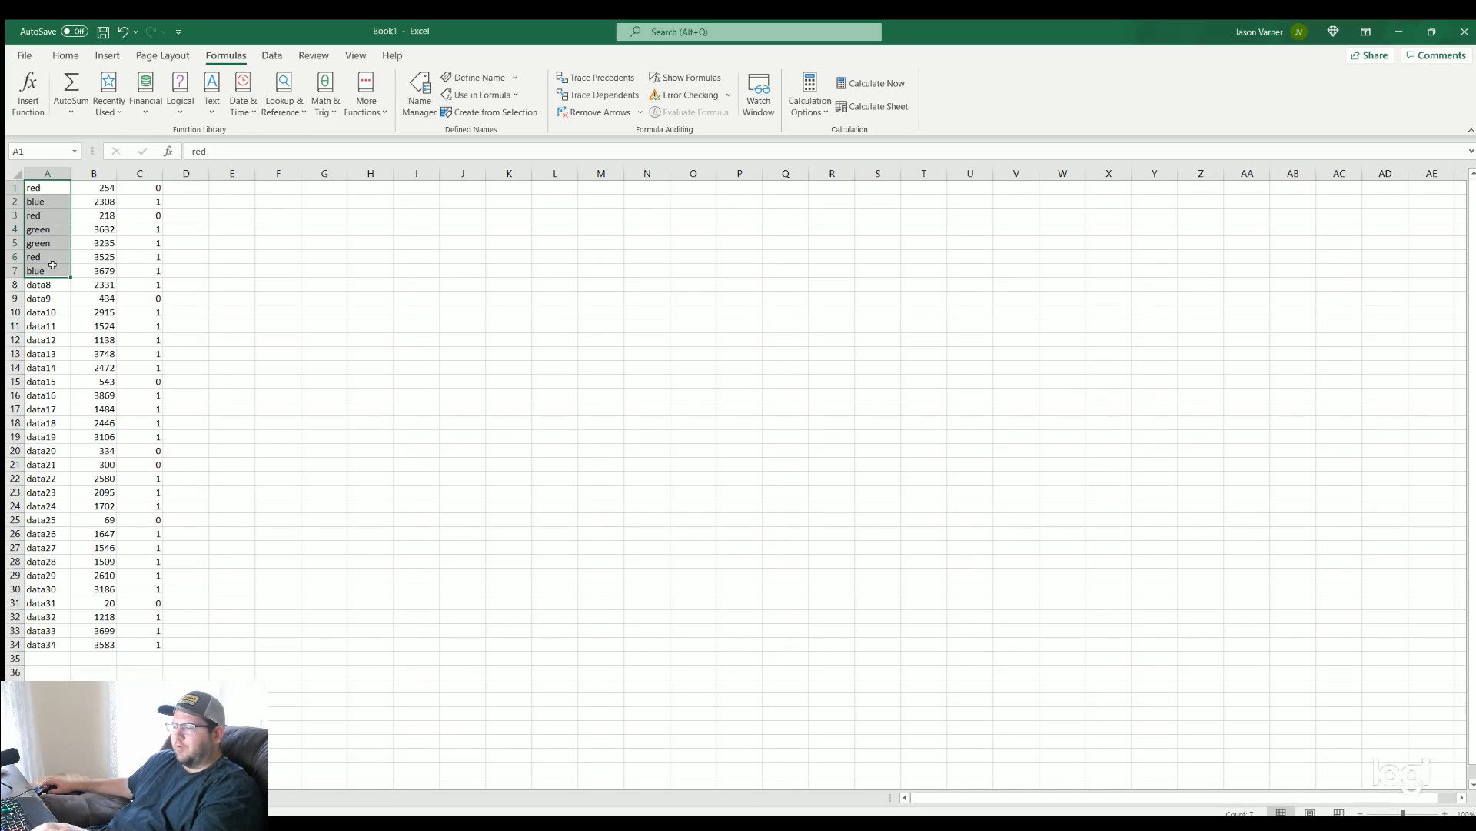
{"action": "key", "text": "ctrl+c"}
{"action": "left_click", "coordinate": [48, 284]}
{"action": "key", "text": "ctrl+v"}
{"action": "left_click", "coordinate": [48, 382]}
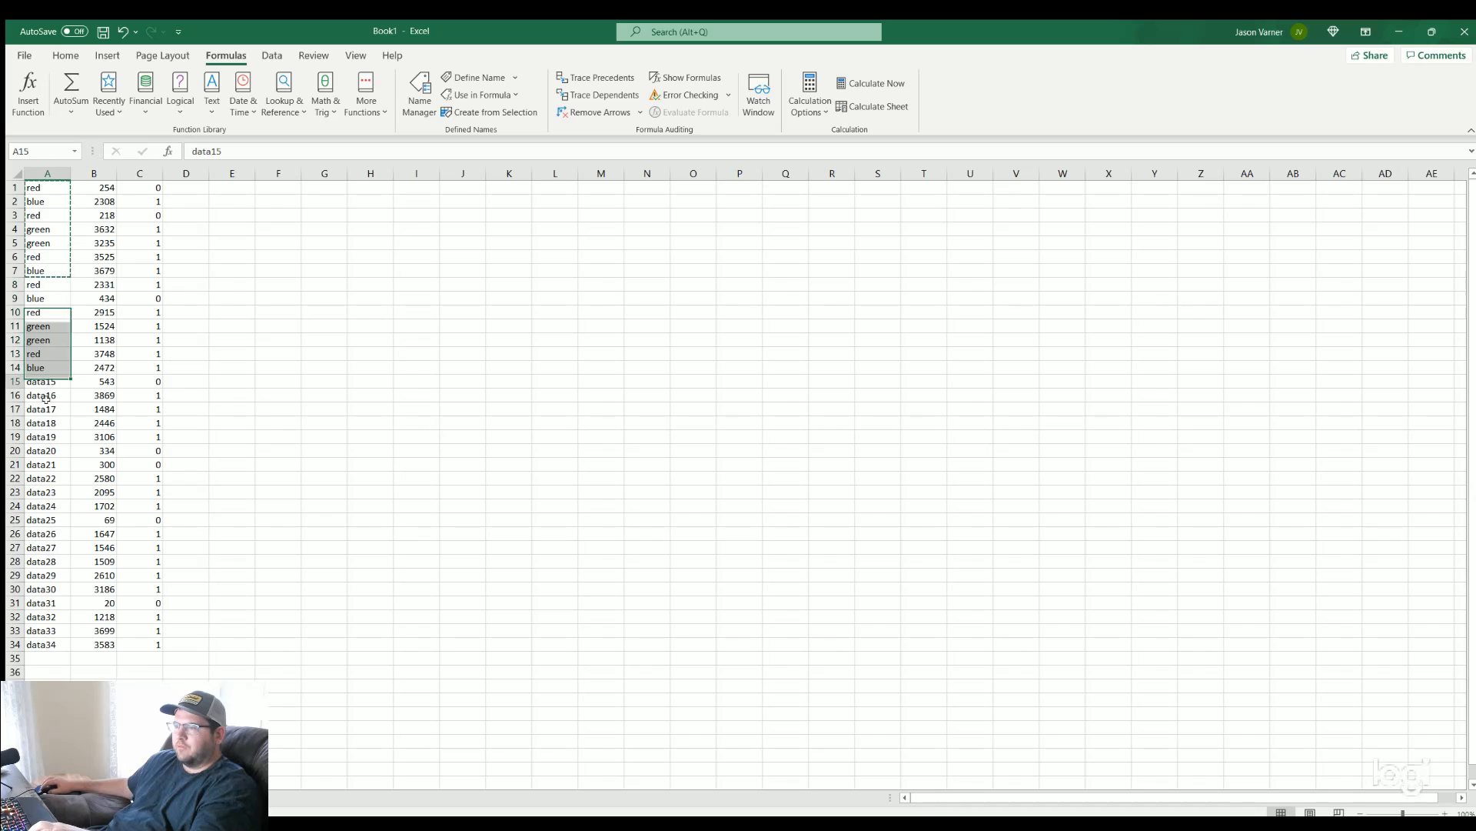
{"action": "key", "text": "ctrl+v"}
{"action": "left_click", "coordinate": [40, 478]}
{"action": "key", "text": "ctrl+v"}
{"action": "left_click", "coordinate": [46, 576]}
{"action": "key", "text": "ctrl+v"}
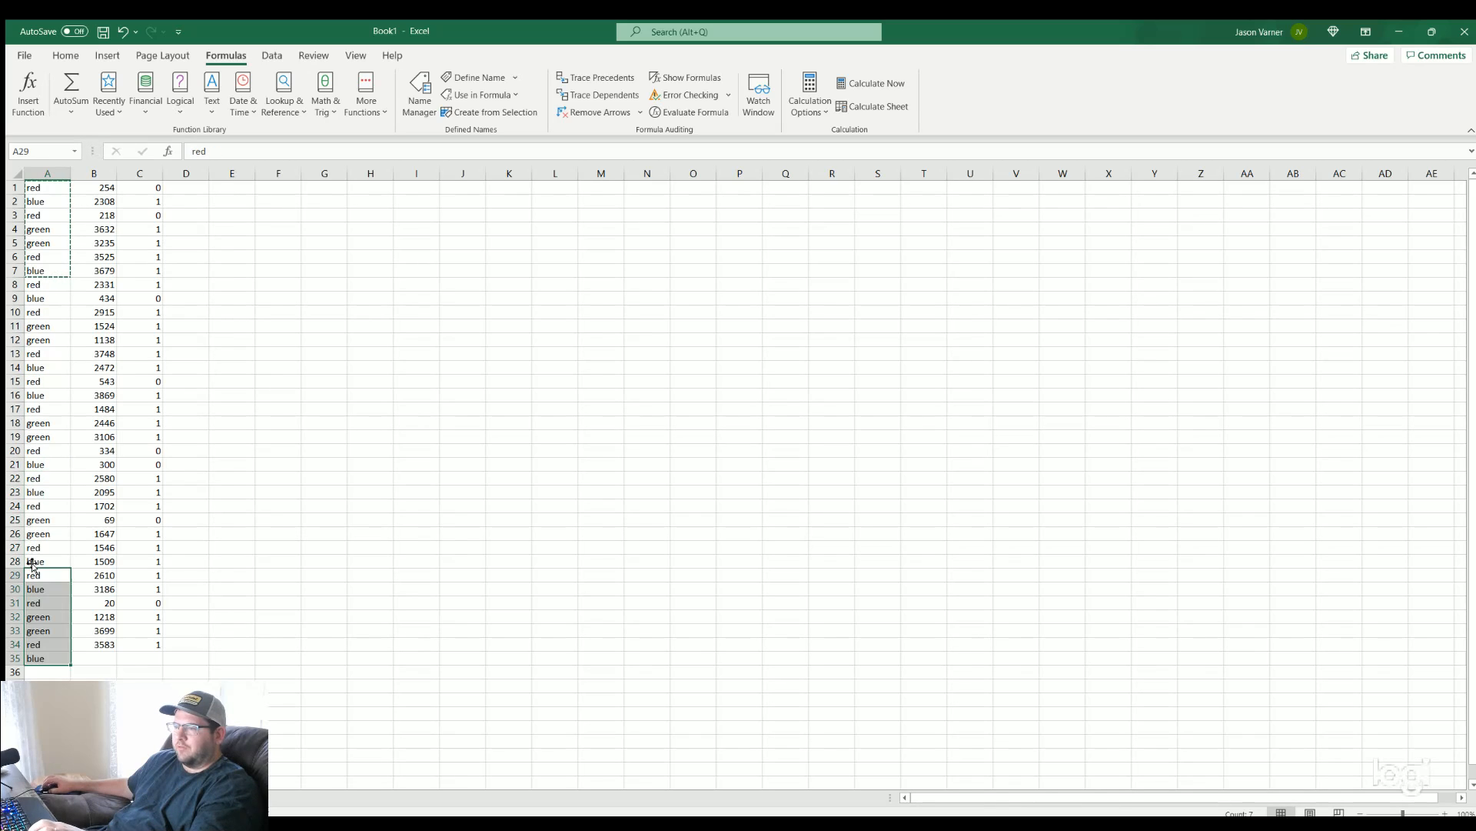
{"action": "left_click_drag", "start_coordinate": [93, 644], "coordinate": [163, 661]}
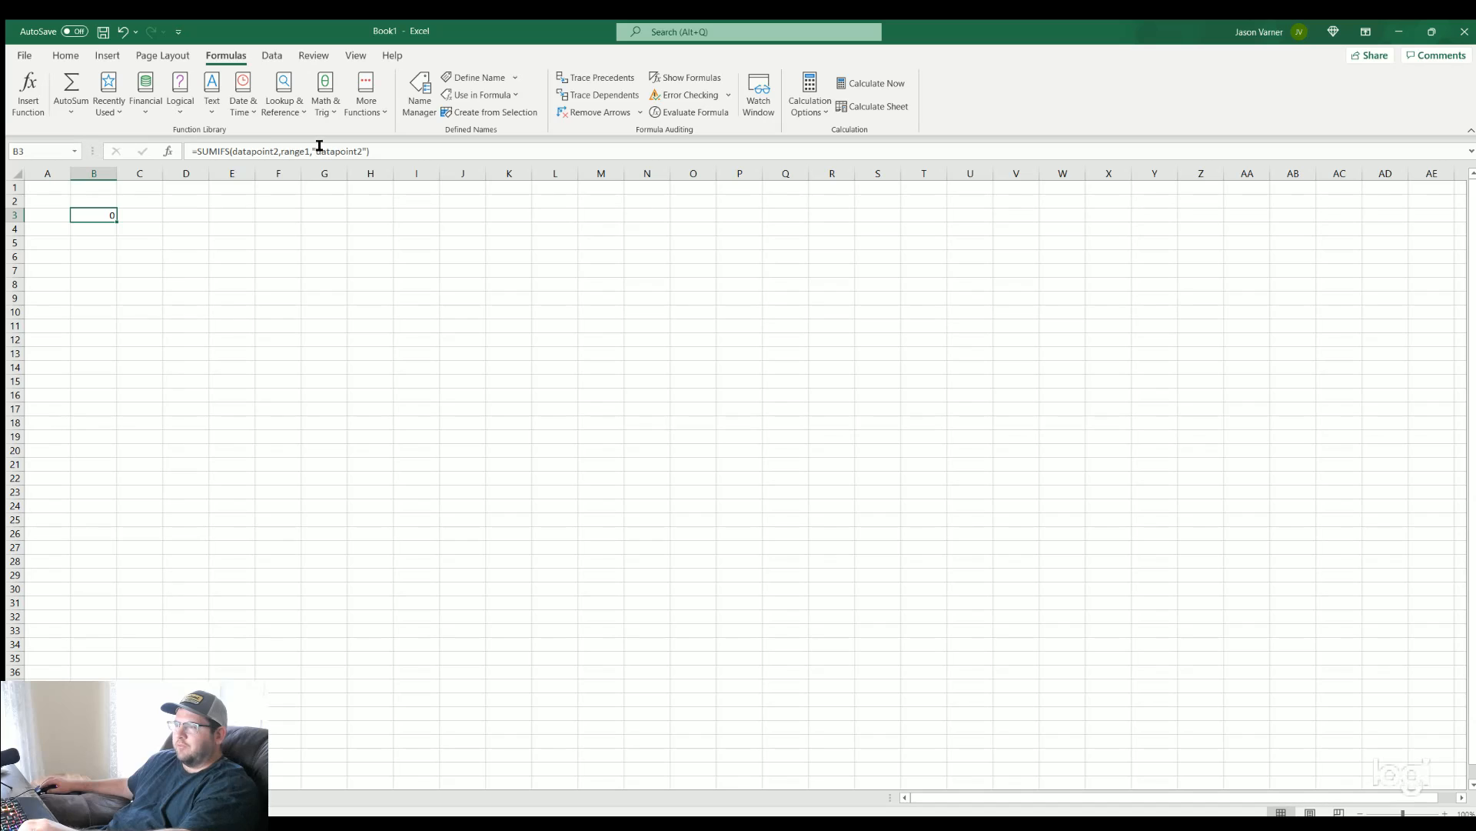
On the formula sheet, change the SUMIFS criterion in cell B3 from "datapoint2" to "green"
{"action": "left_click_drag", "start_coordinate": [316, 151], "coordinate": [366, 151]}
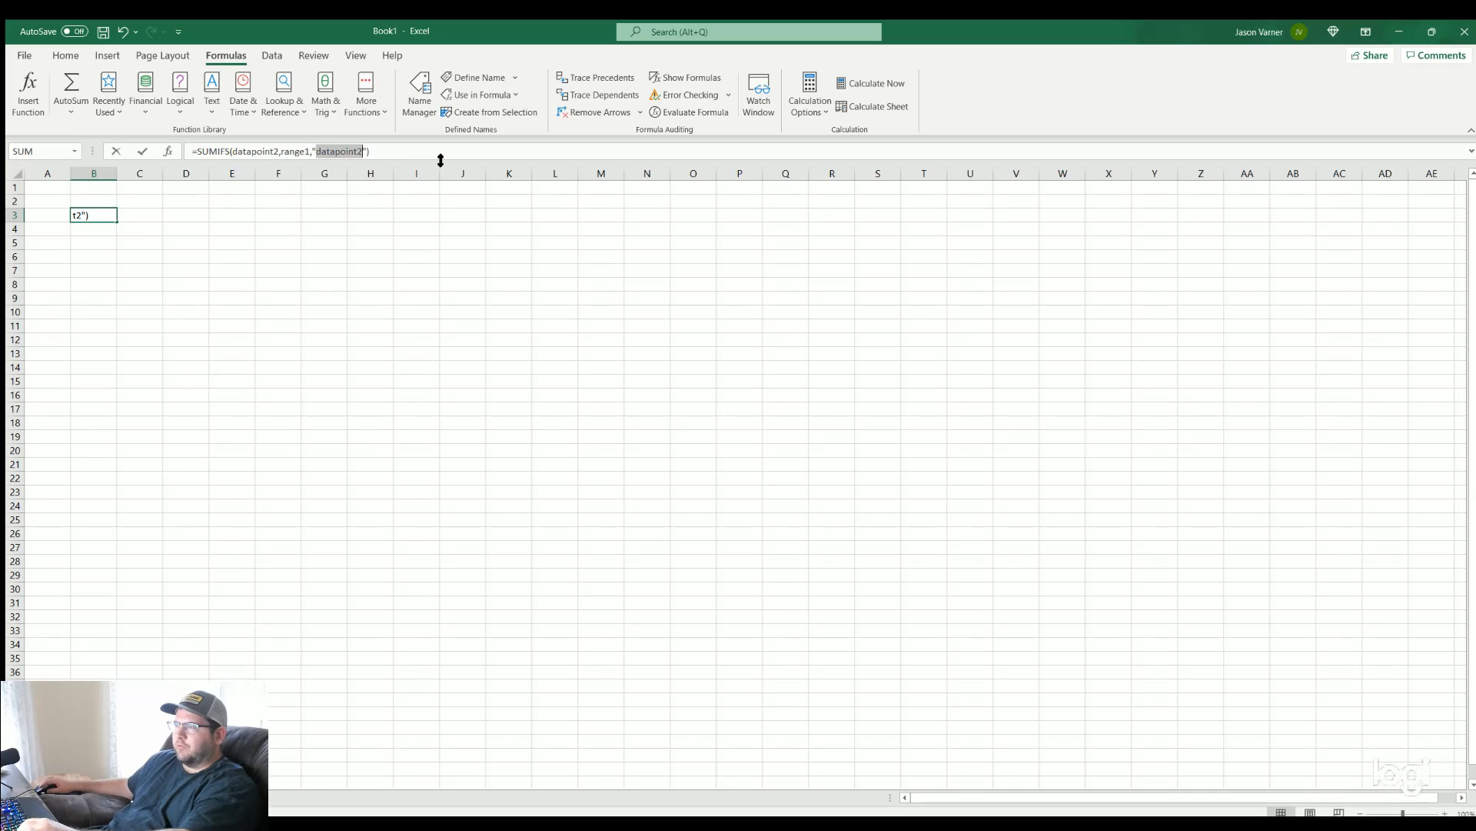
{"action": "type", "text": "green"}
{"action": "key", "text": "Return"}
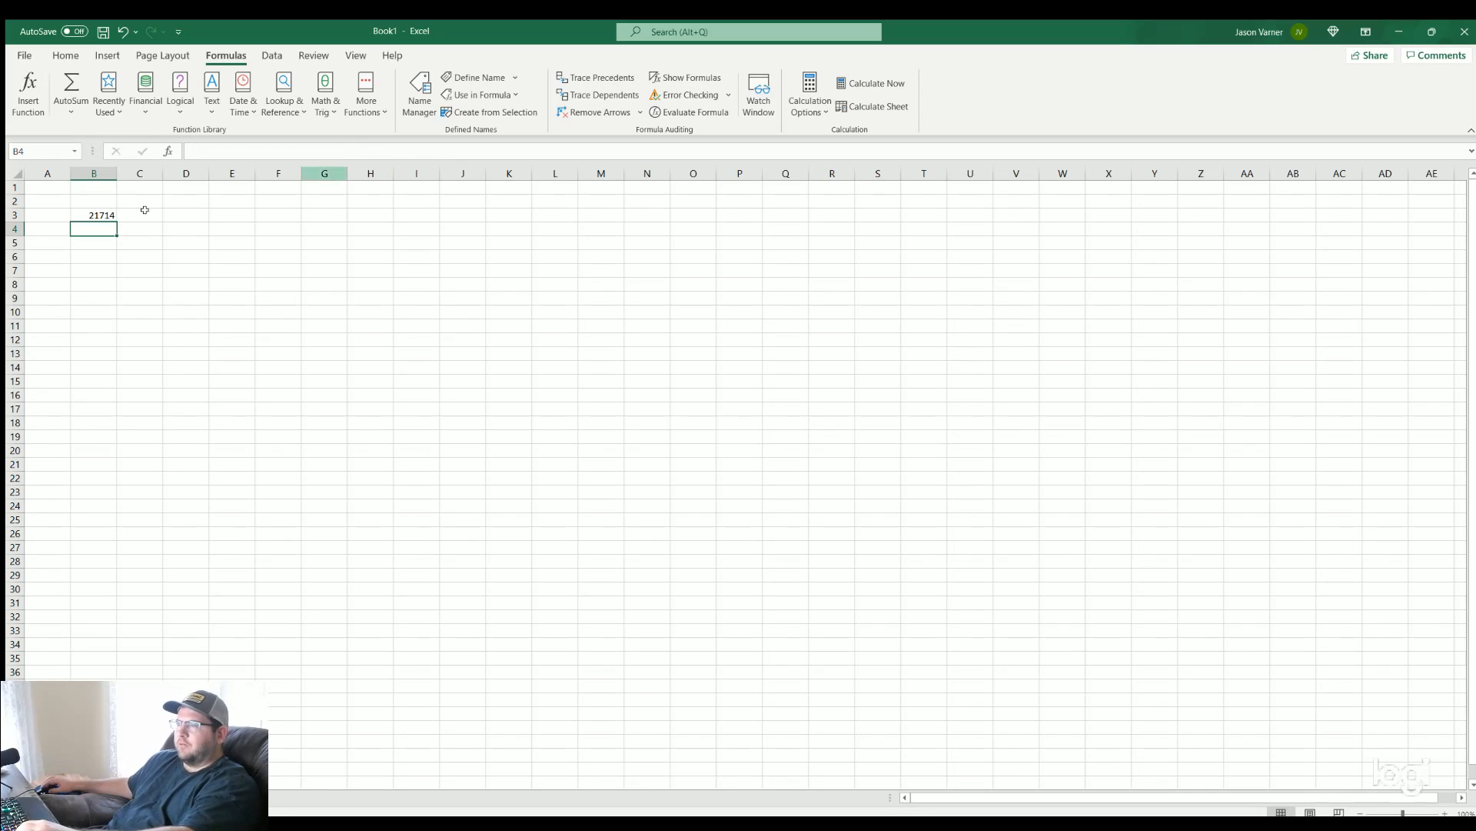
{"action": "left_click", "coordinate": [99, 214]}
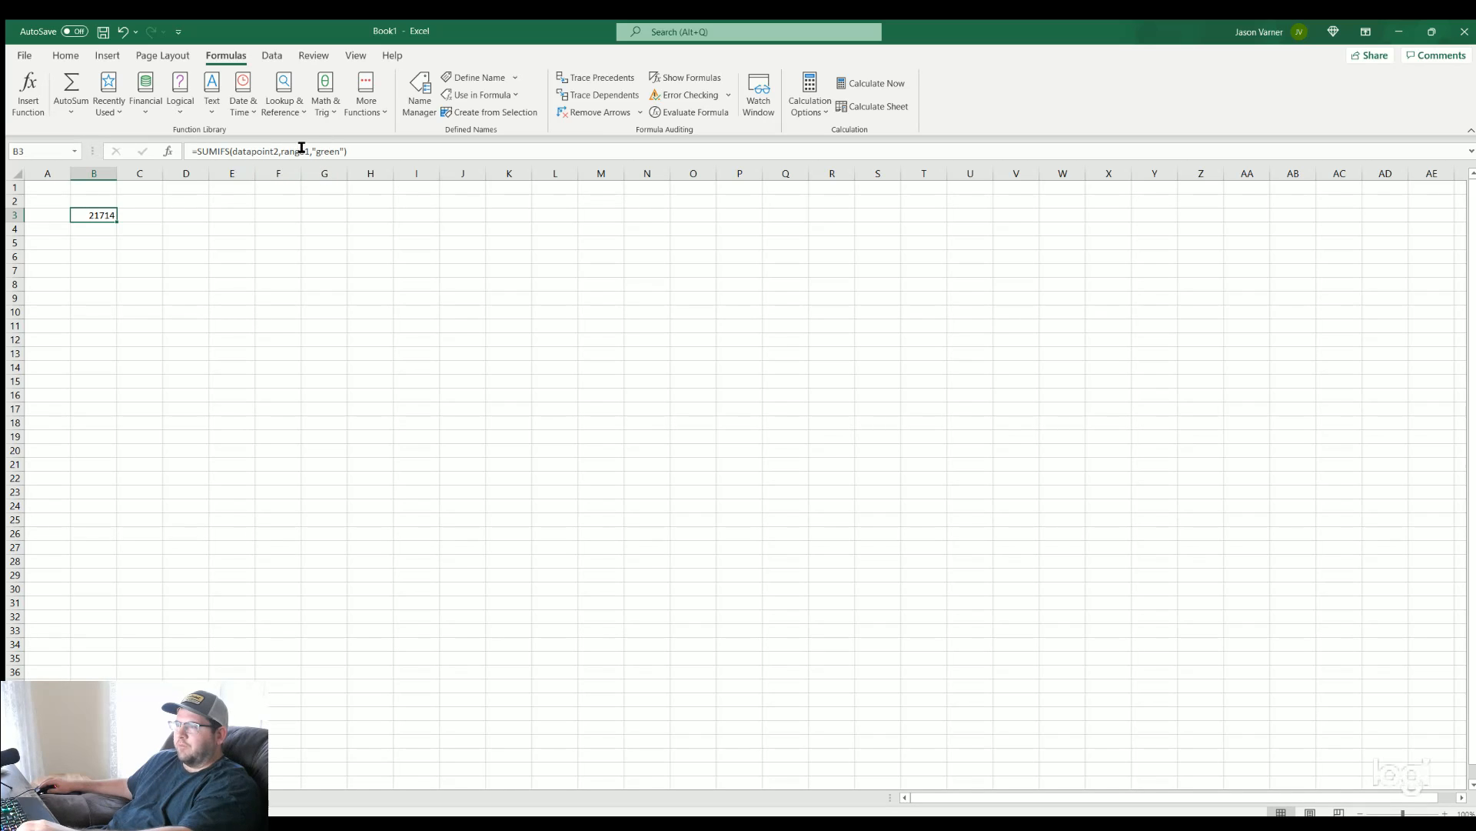
Examine the colour labels in column A and the numbers in column B of the data sheet behind the SUMIFS formula
{"action": "left_click", "coordinate": [85, 797]}
{"action": "left_click", "coordinate": [42, 256]}
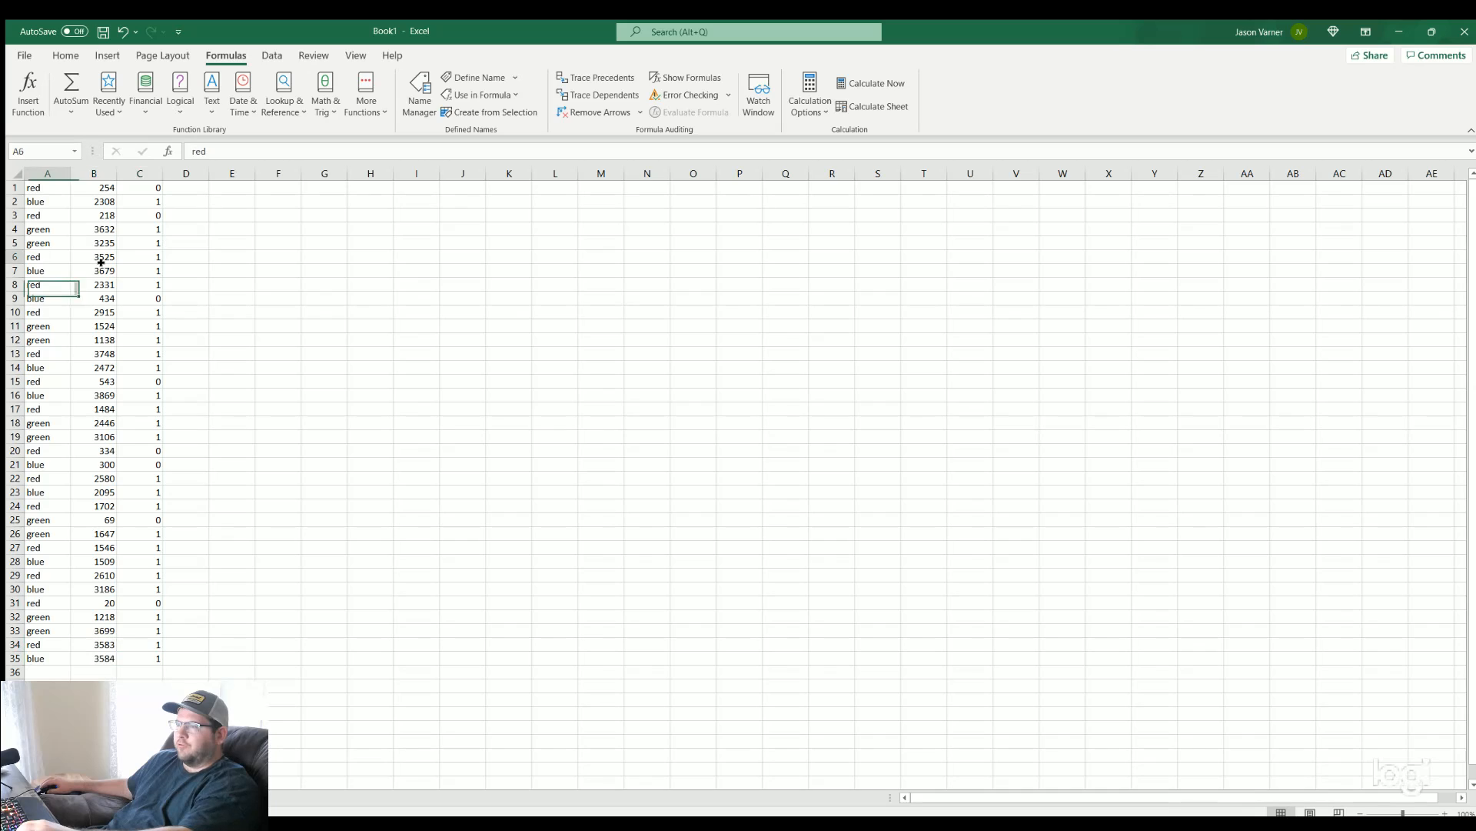
{"action": "left_click", "coordinate": [100, 266]}
{"action": "left_click", "coordinate": [224, 297]}
{"action": "left_click_drag", "start_coordinate": [97, 241], "coordinate": [56, 505]}
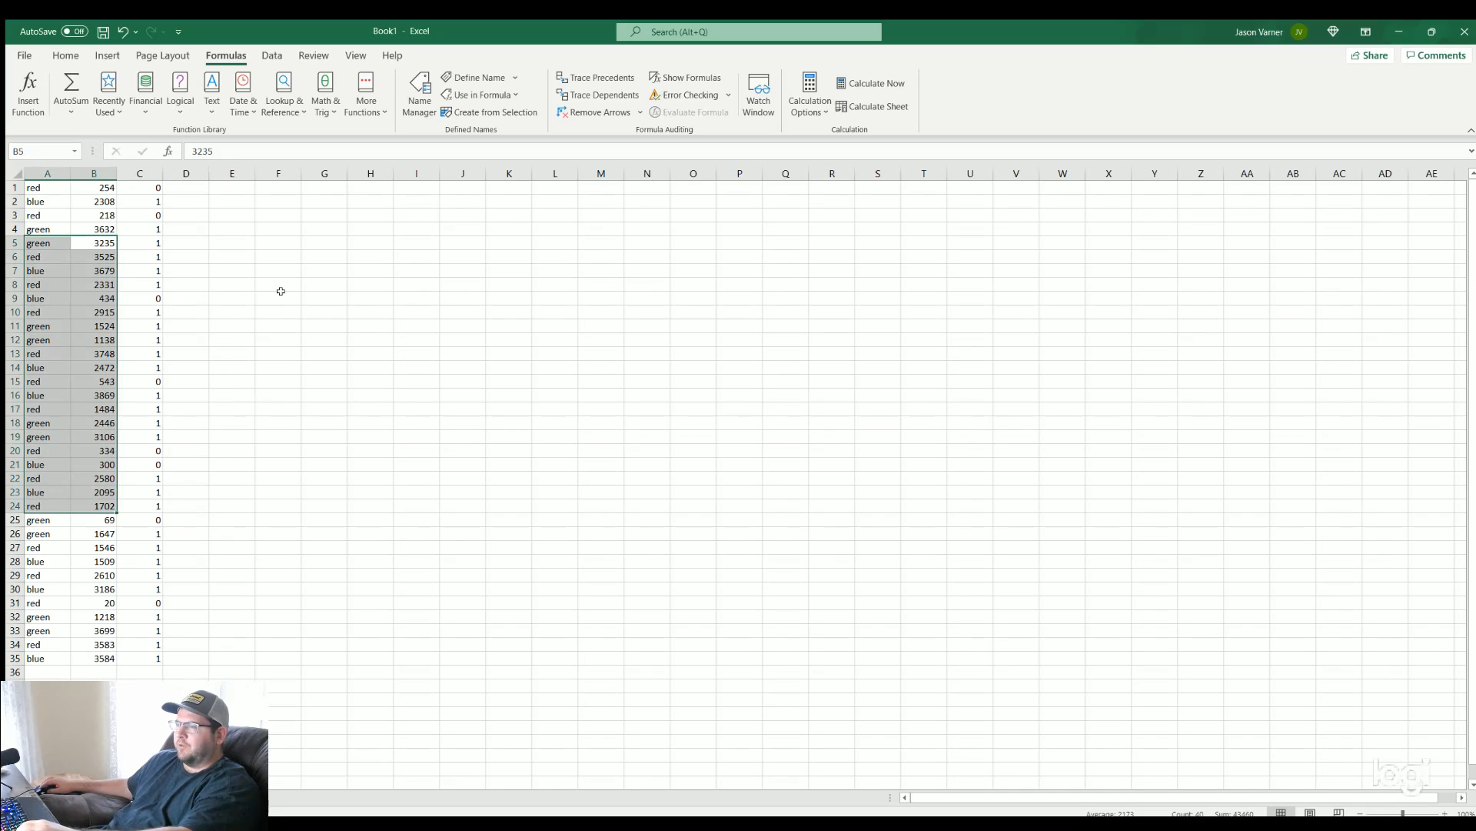
{"action": "left_click", "coordinate": [283, 296]}
{"action": "left_click", "coordinate": [450, 379]}
{"action": "left_click", "coordinate": [830, 464]}
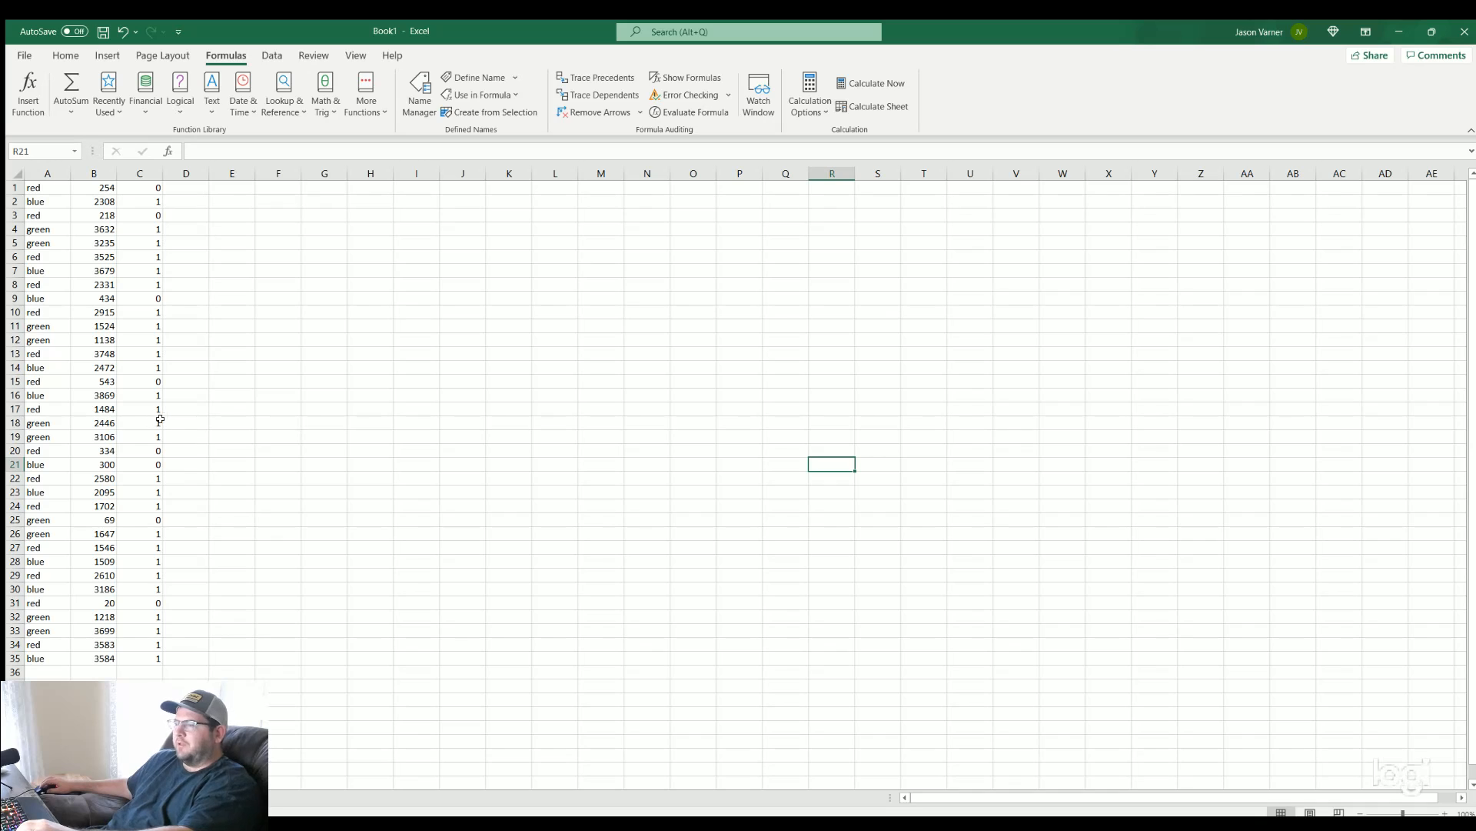
{"action": "left_click", "coordinate": [258, 434]}
{"action": "left_click", "coordinate": [231, 435]}
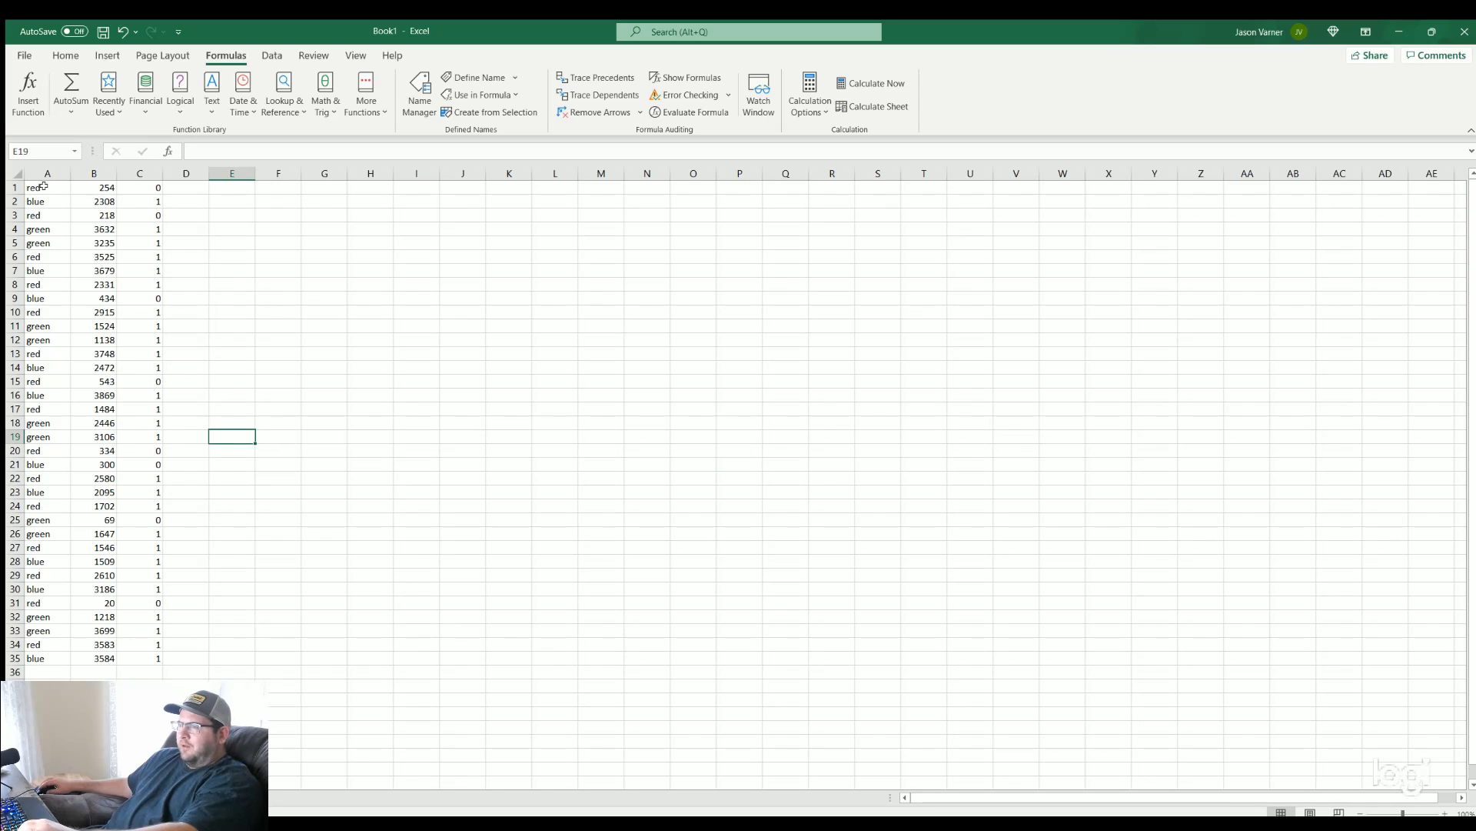
{"action": "left_click_drag", "start_coordinate": [44, 187], "coordinate": [48, 660]}
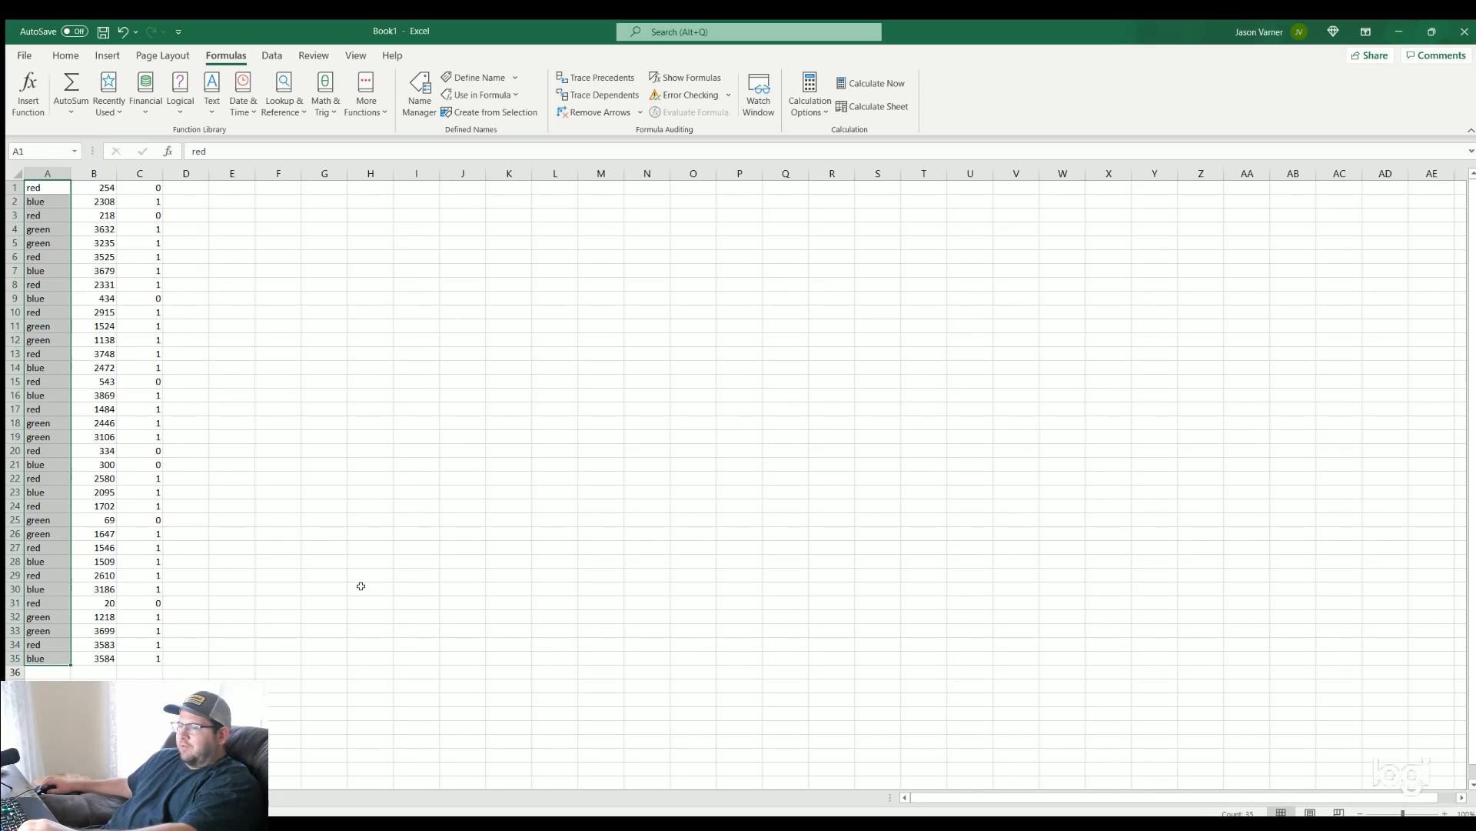
{"action": "left_click", "coordinate": [416, 575]}
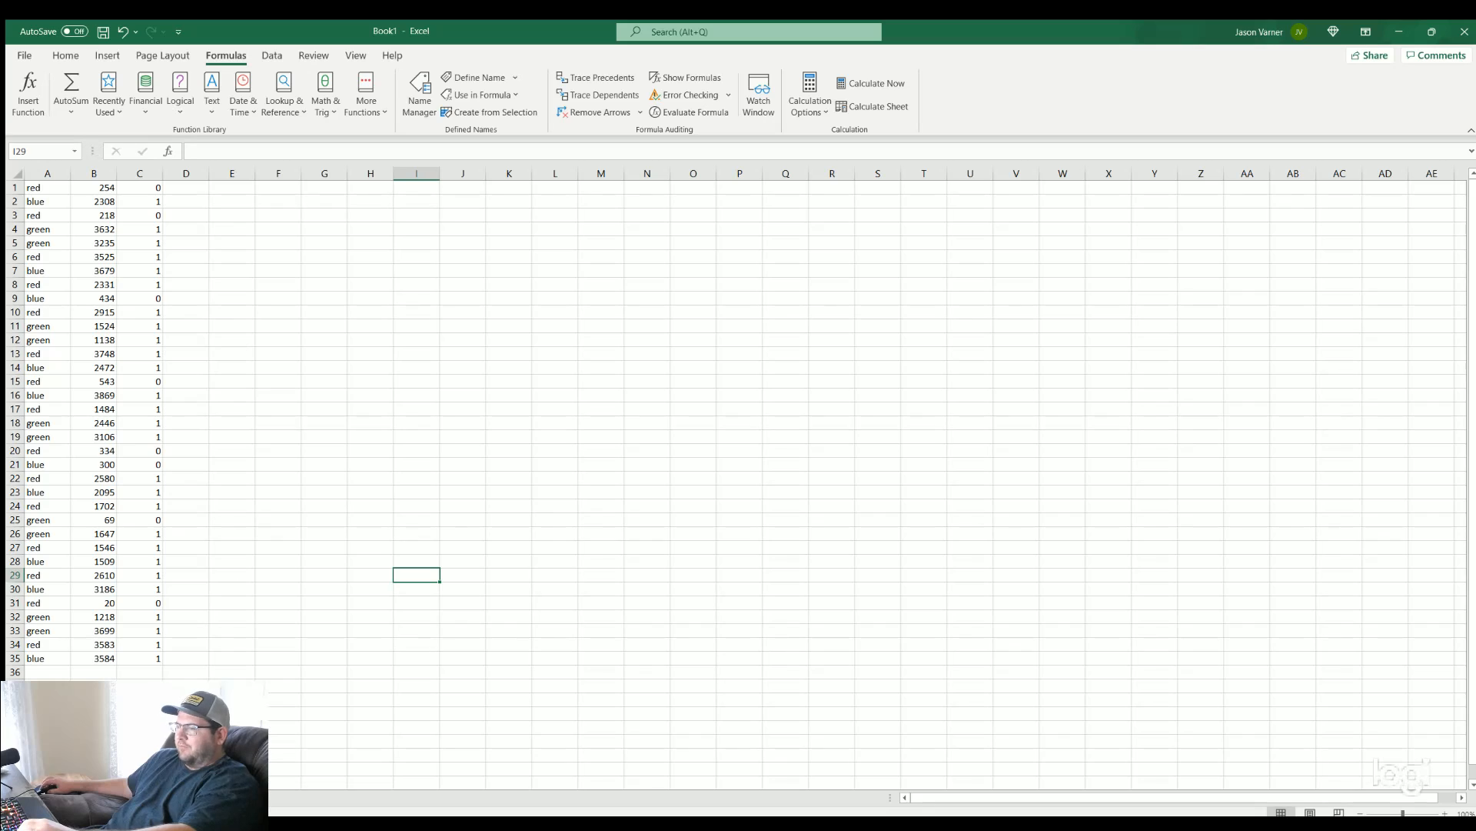
{"action": "left_click", "coordinate": [116, 797]}
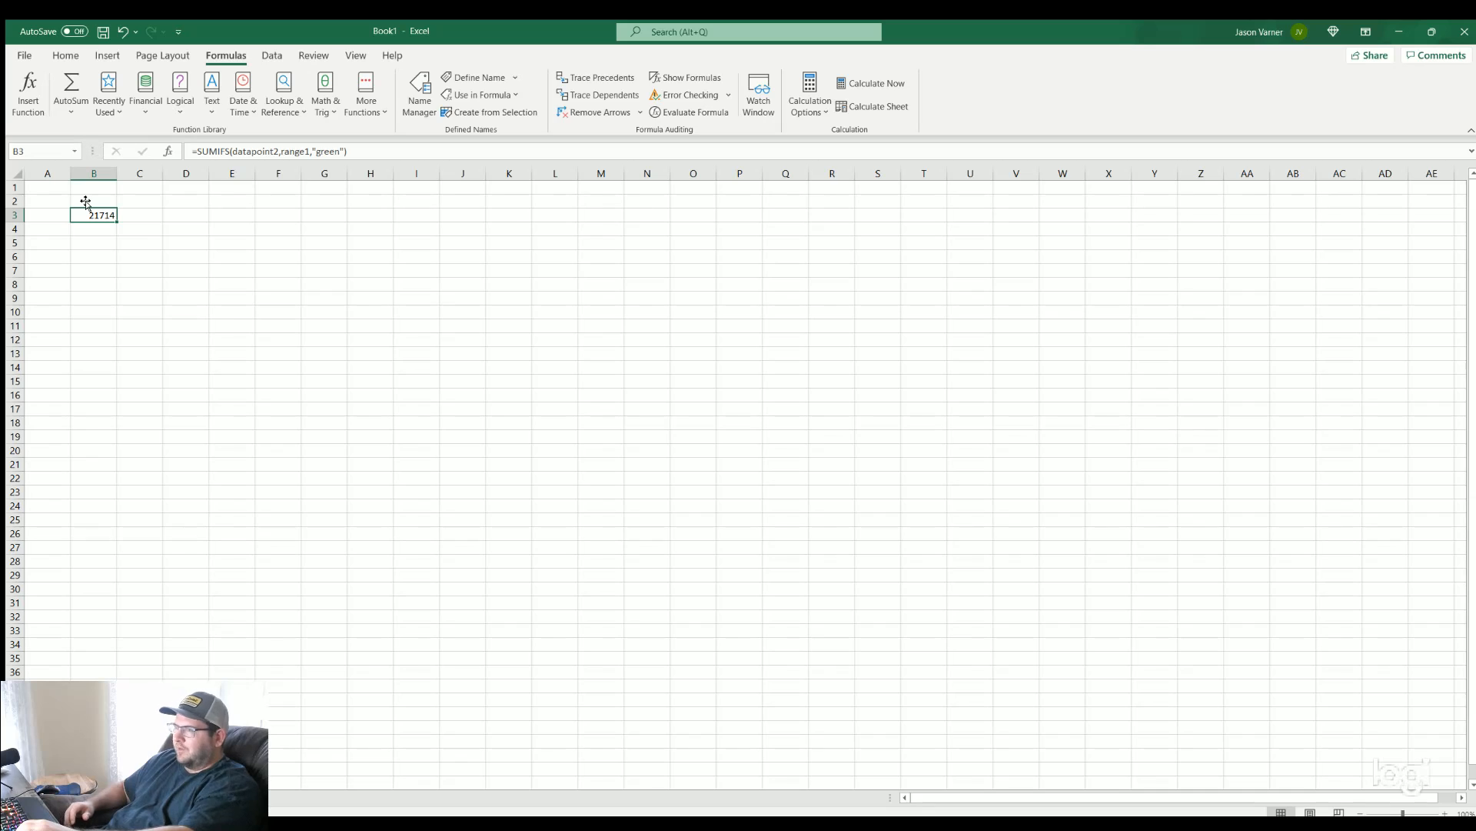
Mark out the empty range B2:K20 on a blank sheet
{"action": "left_click", "coordinate": [111, 203]}
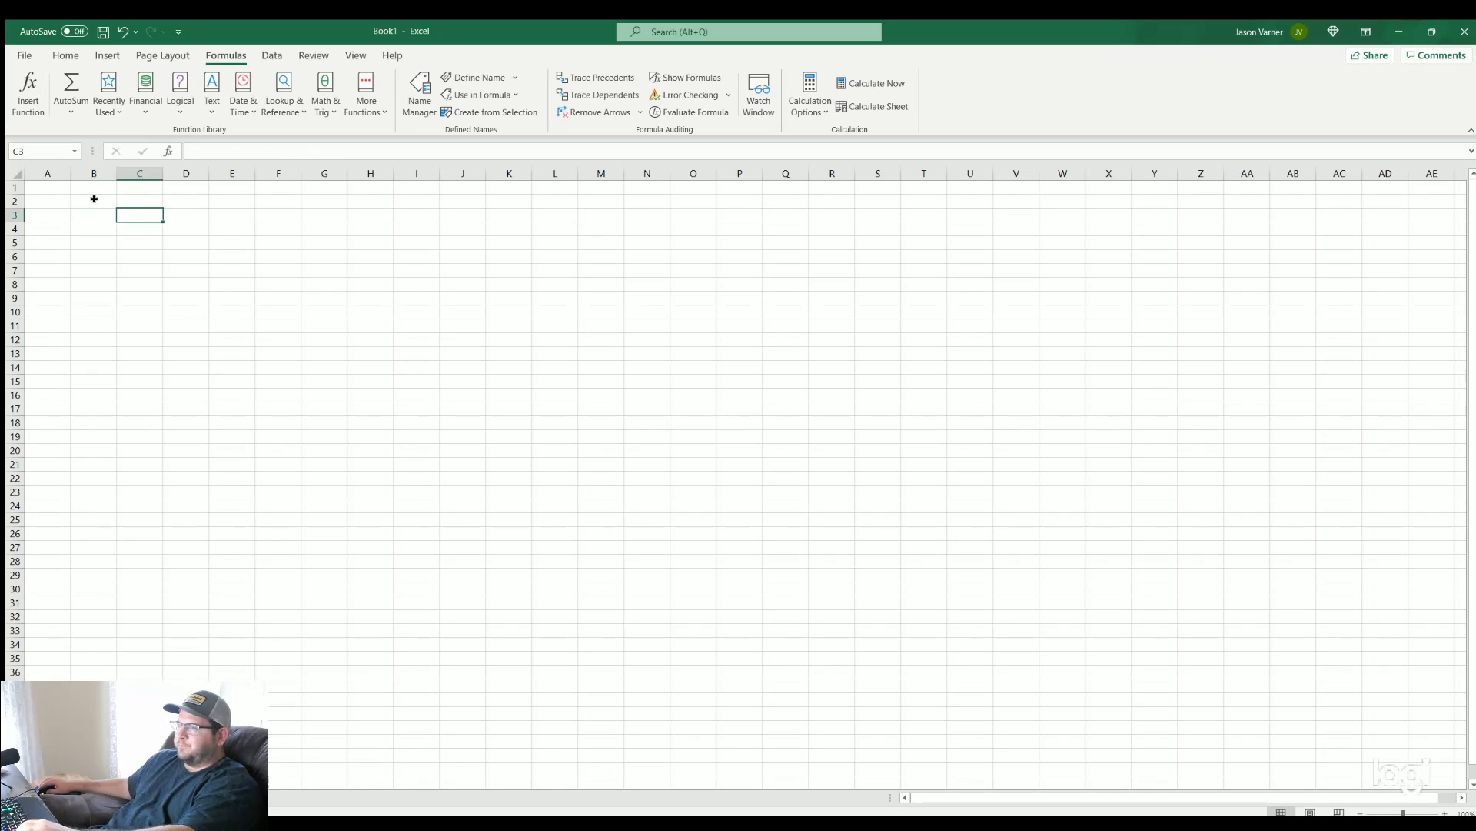
{"action": "left_click_drag", "start_coordinate": [92, 200], "coordinate": [467, 434]}
{"action": "left_click_drag", "start_coordinate": [94, 201], "coordinate": [508, 450]}
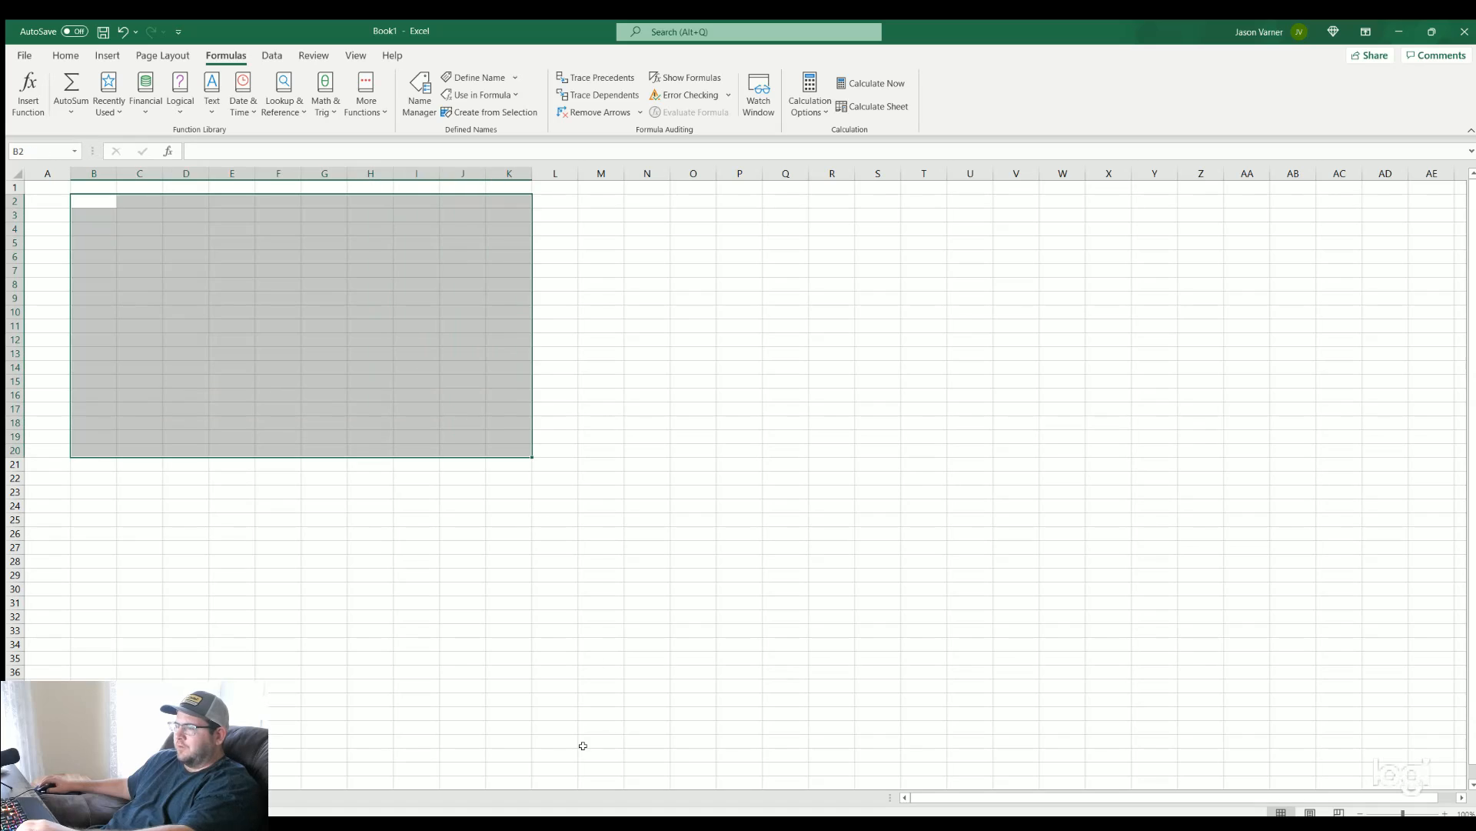
{"action": "left_click", "coordinate": [564, 816]}
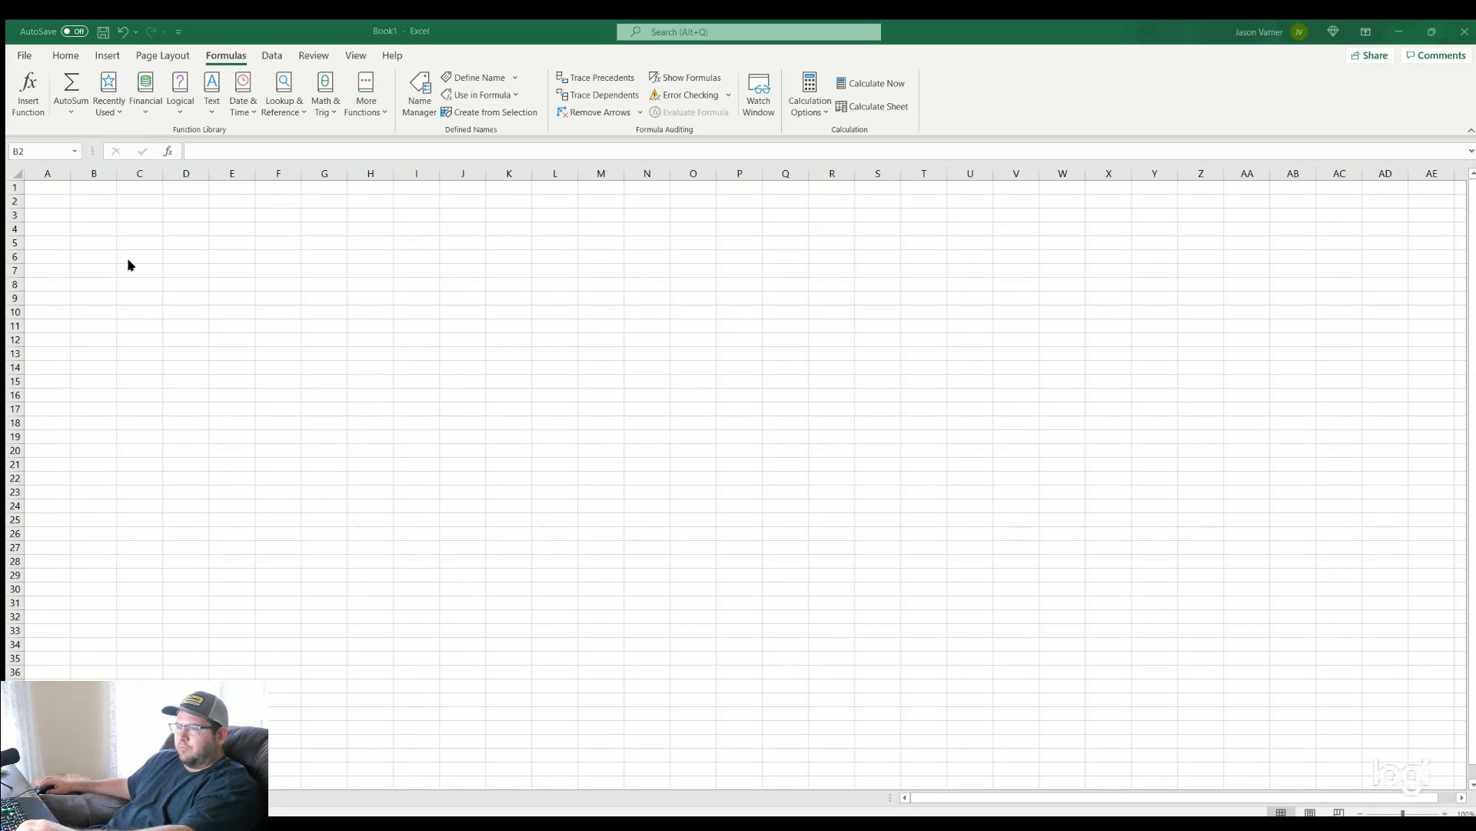
Switch to the Named Ranges spreadsheet in Google Sheets and enter green, blue, blue, green and yellow in A1:A5
{"action": "left_click", "coordinate": [114, 391]}
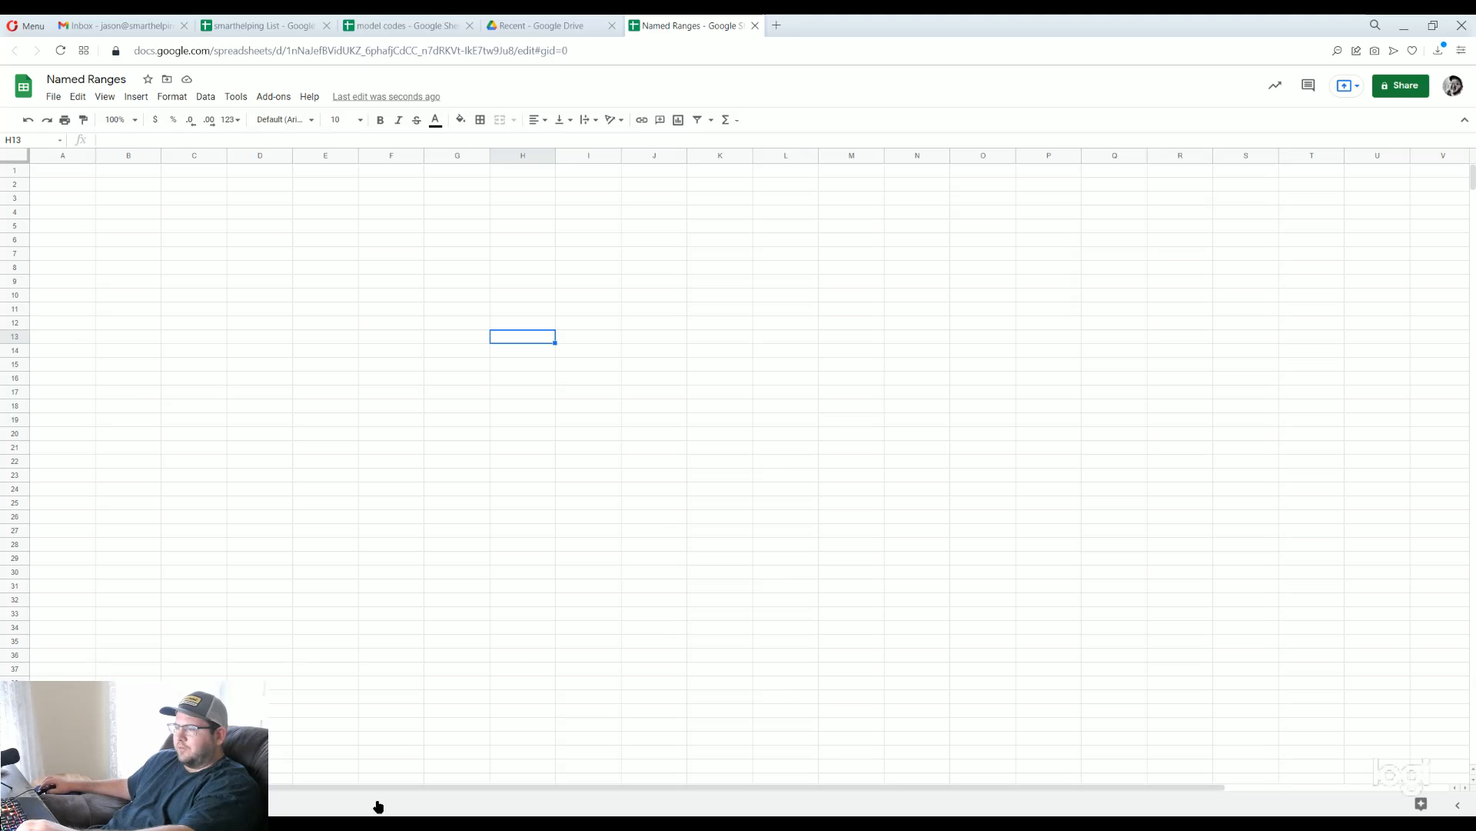
{"action": "left_click", "coordinate": [60, 171]}
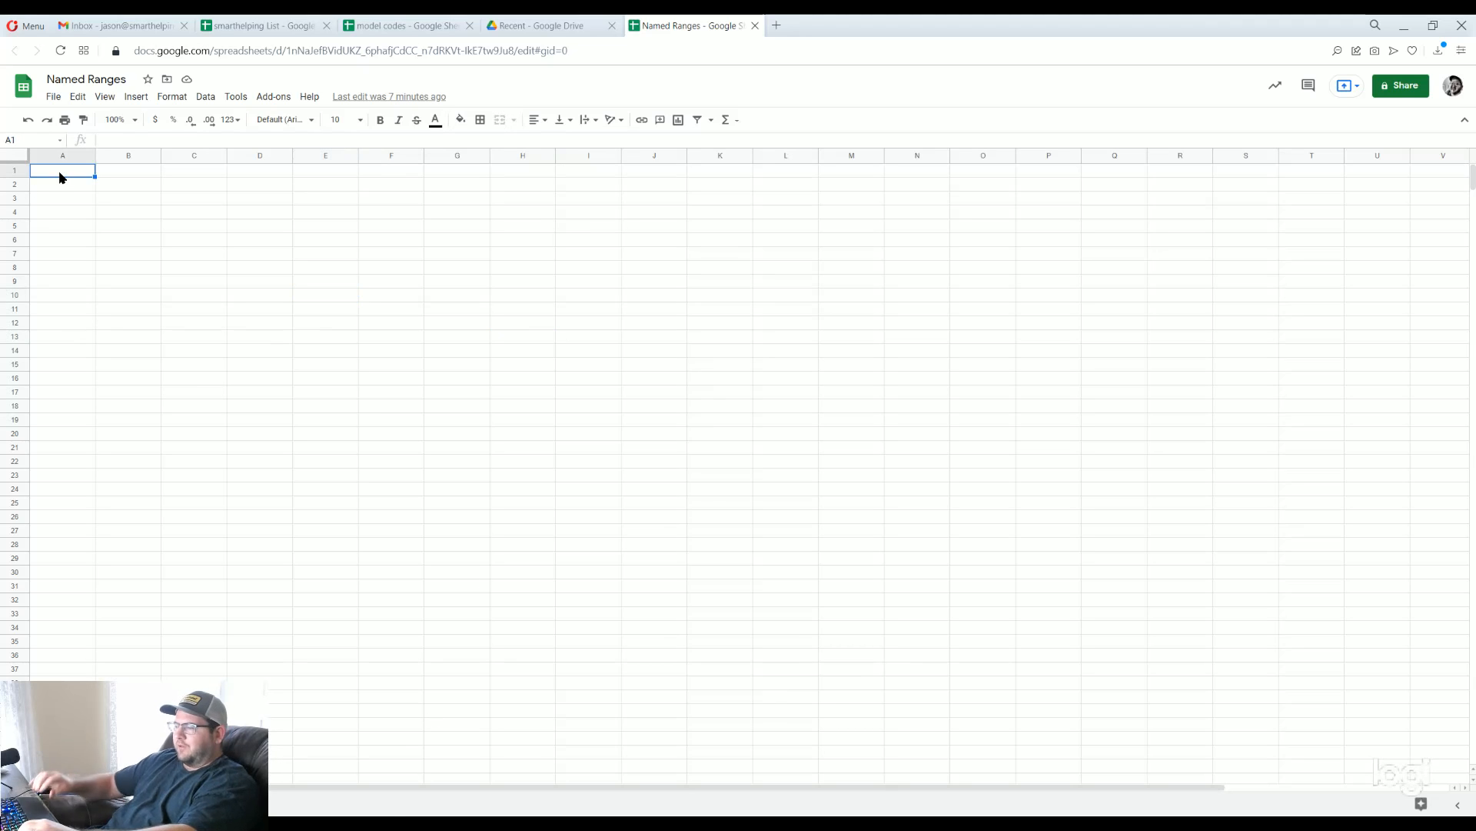
{"action": "type", "text": "green"}
{"action": "key", "text": "Return"}
{"action": "type", "text": "blue"}
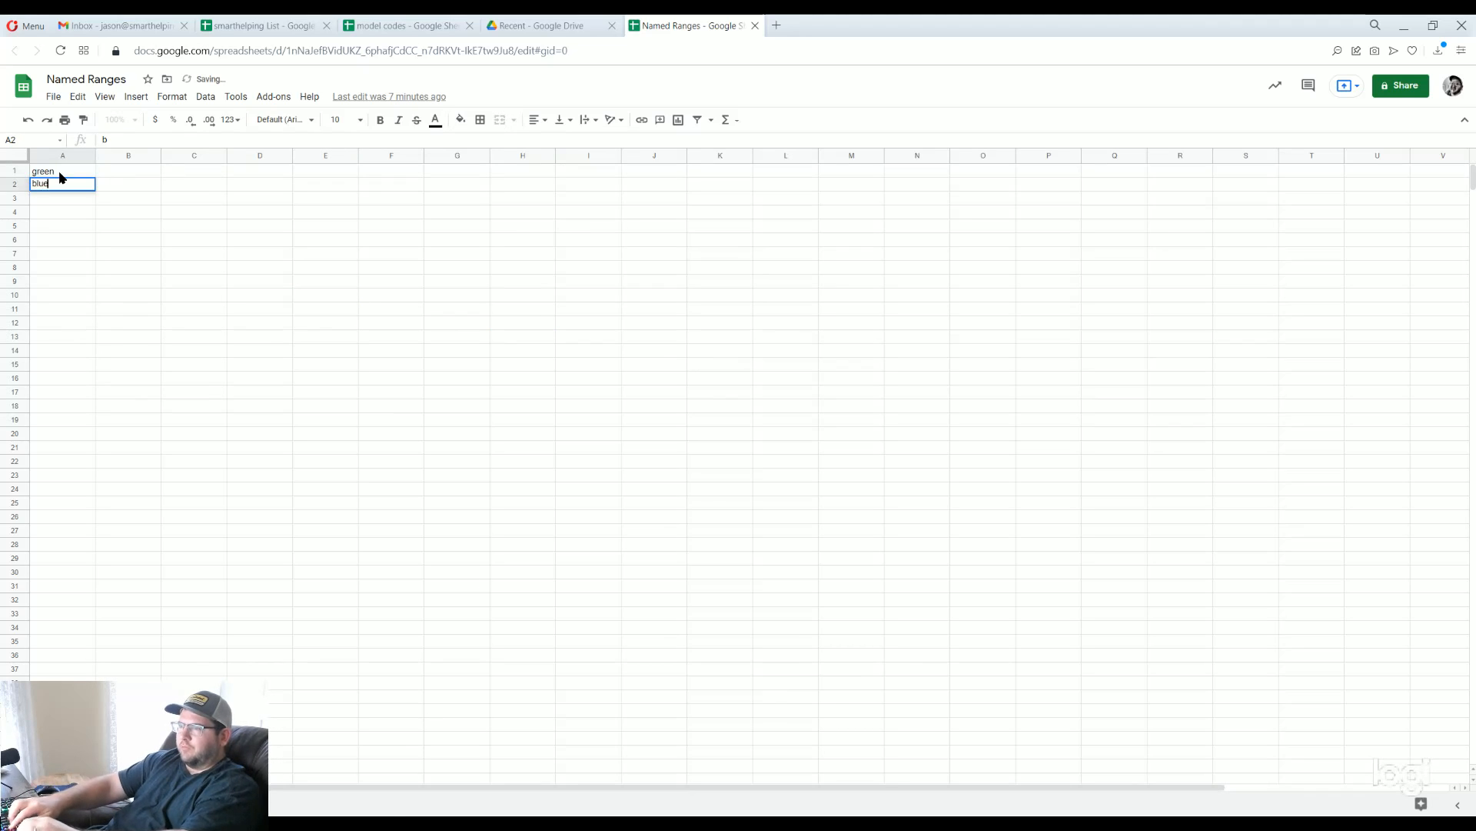
{"action": "key", "text": "Return"}
{"action": "type", "text": "blue"}
{"action": "key", "text": "Return"}
{"action": "type", "text": "gre"}
{"action": "key", "text": "Return"}
{"action": "type", "text": "yellow"}
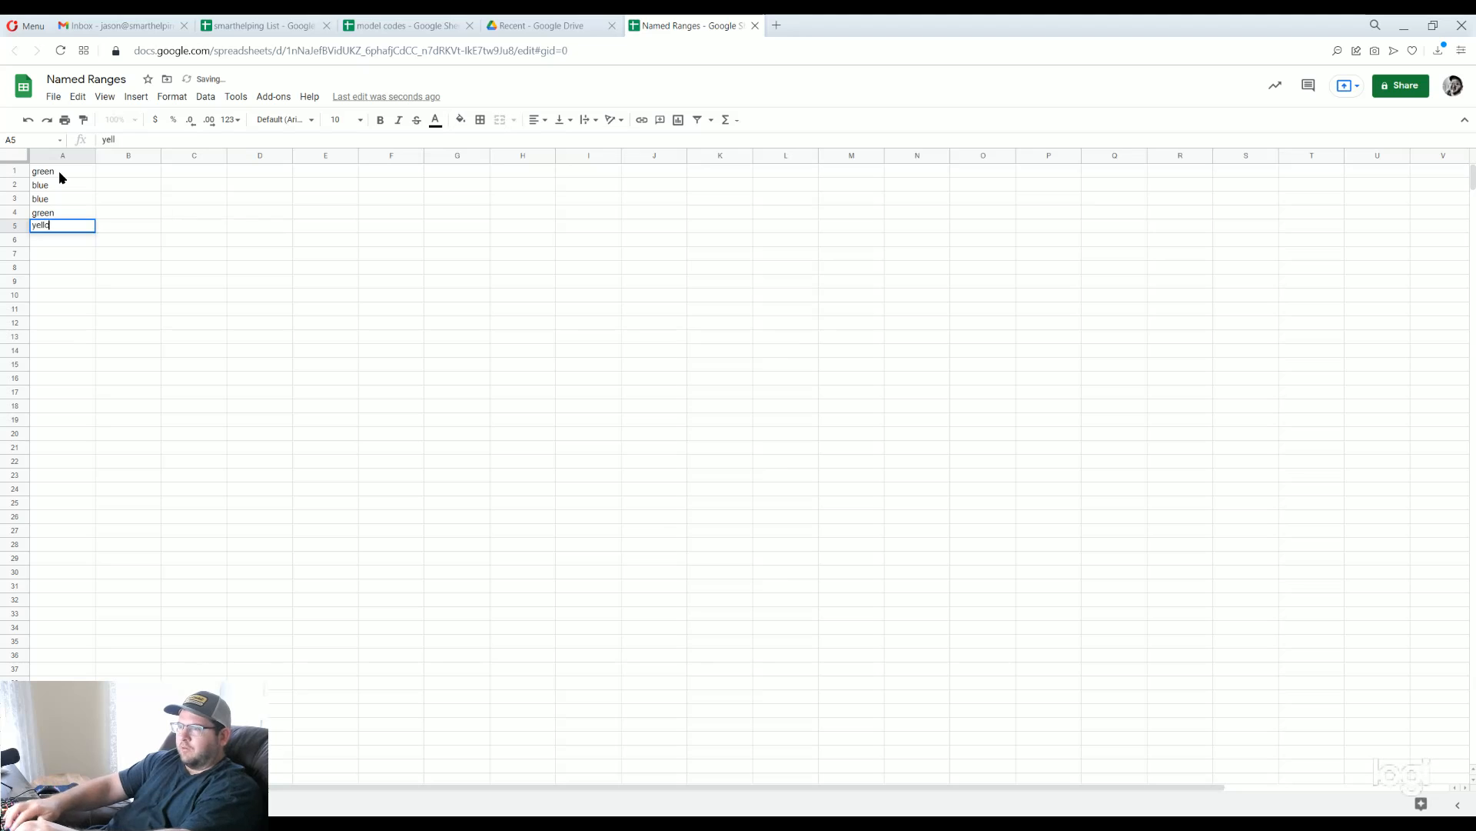
{"action": "key", "text": "Return"}
Enter the numbers 5, 1, 2, 2 and 222 in cells B1:B5 beside the colour labels
{"action": "key", "text": "Right"}
{"action": "key", "text": "Up"}
{"action": "key", "text": "Up"}
{"action": "key", "text": "Up"}
{"action": "key", "text": "Up"}
{"action": "key", "text": "Up"}
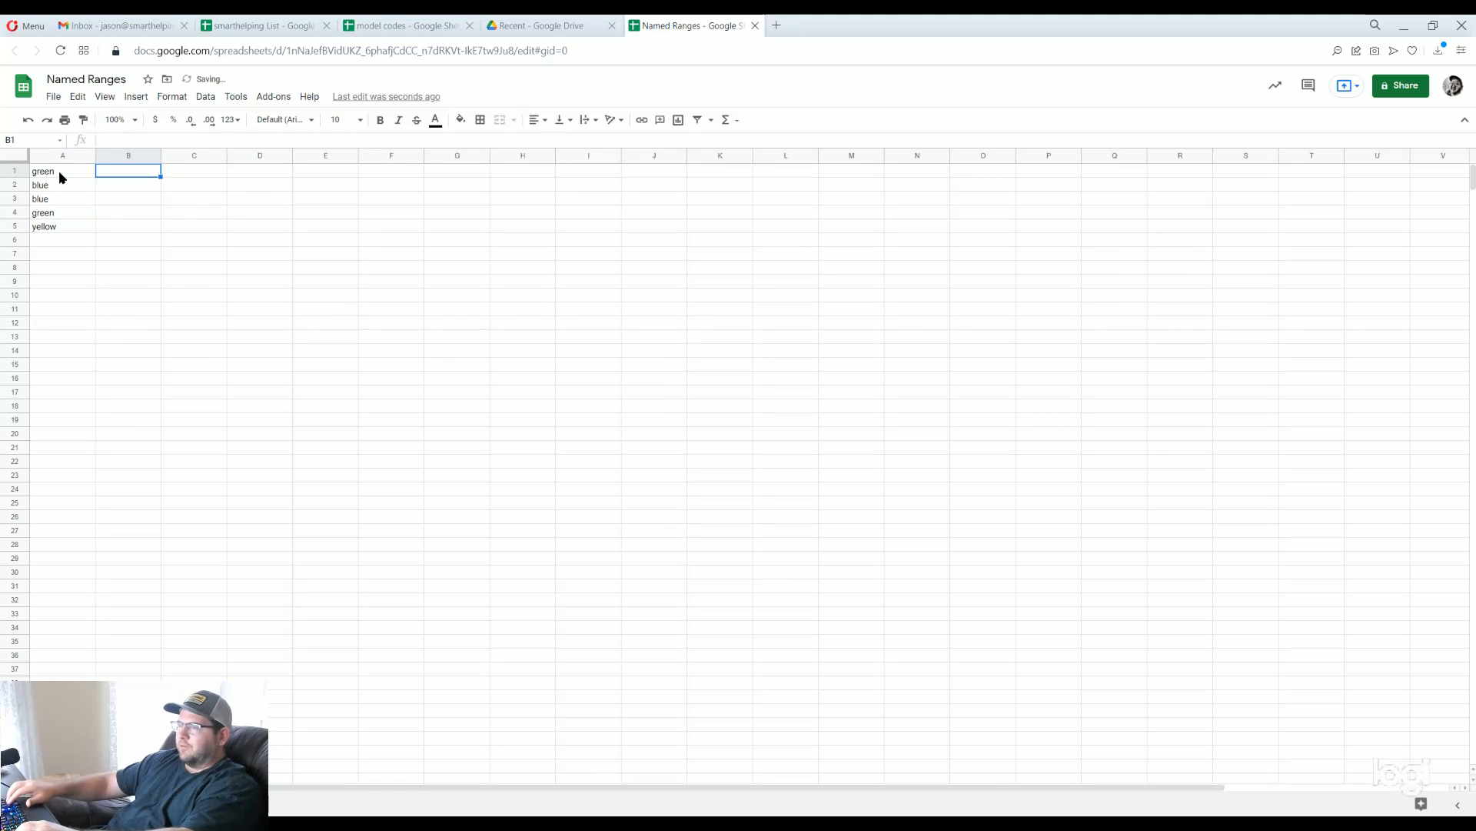
{"action": "type", "text": "5"}
{"action": "key", "text": "Return"}
{"action": "type", "text": "1"}
{"action": "key", "text": "Return"}
{"action": "type", "text": "2"}
{"action": "key", "text": "Return"}
{"action": "type", "text": "2"}
{"action": "key", "text": "Return"}
{"action": "type", "text": "222"}
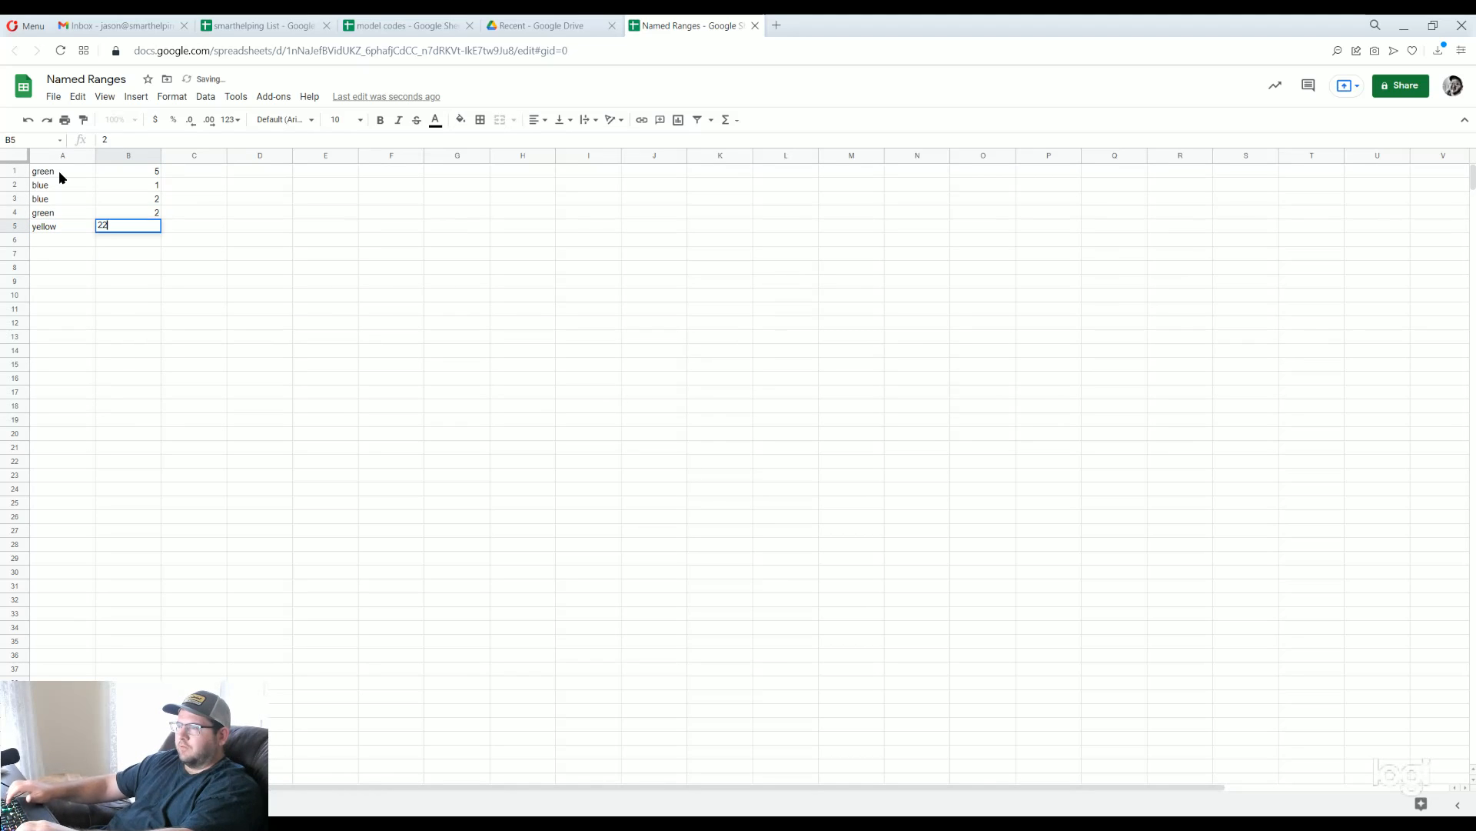
{"action": "key", "text": "Return"}
Add a blank second sheet to the spreadsheet and return to the sheet with the colour data
{"action": "left_click_drag", "start_coordinate": [72, 174], "coordinate": [80, 240]}
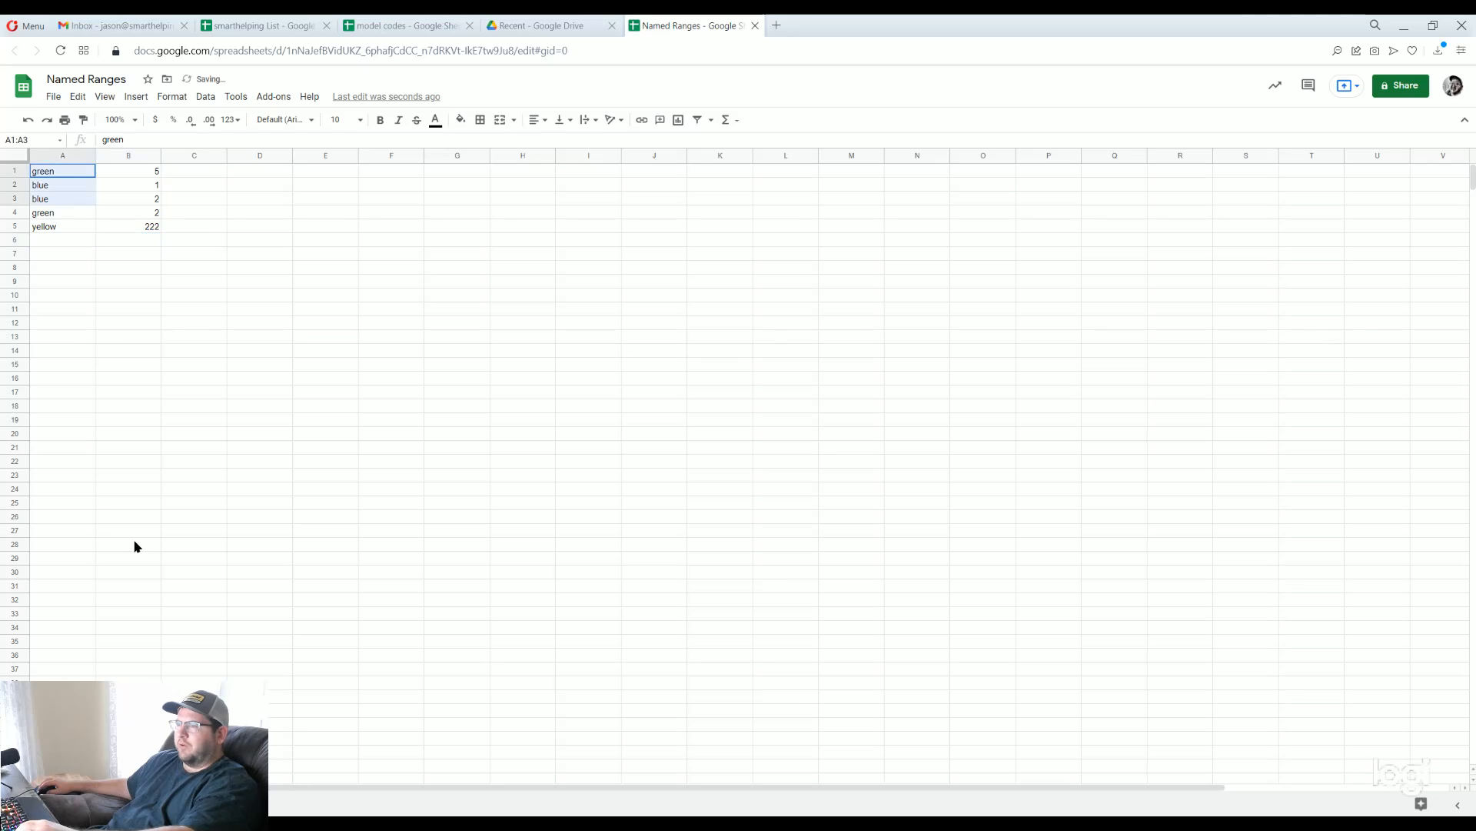
{"action": "key", "text": "shift+F11"}
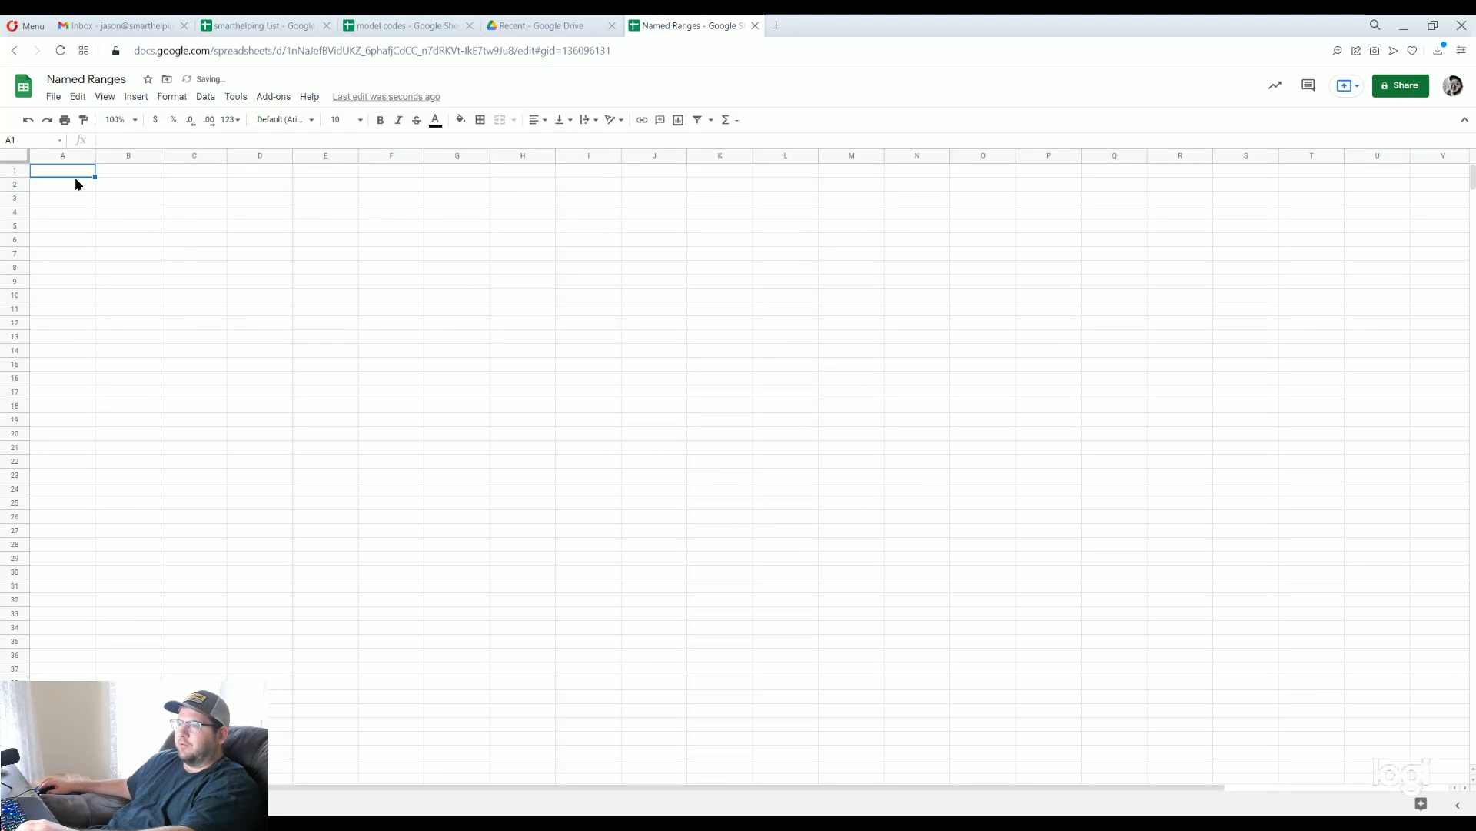
{"action": "key", "text": "ctrl+shift+Page_Up"}
{"action": "left_click", "coordinate": [336, 224]}
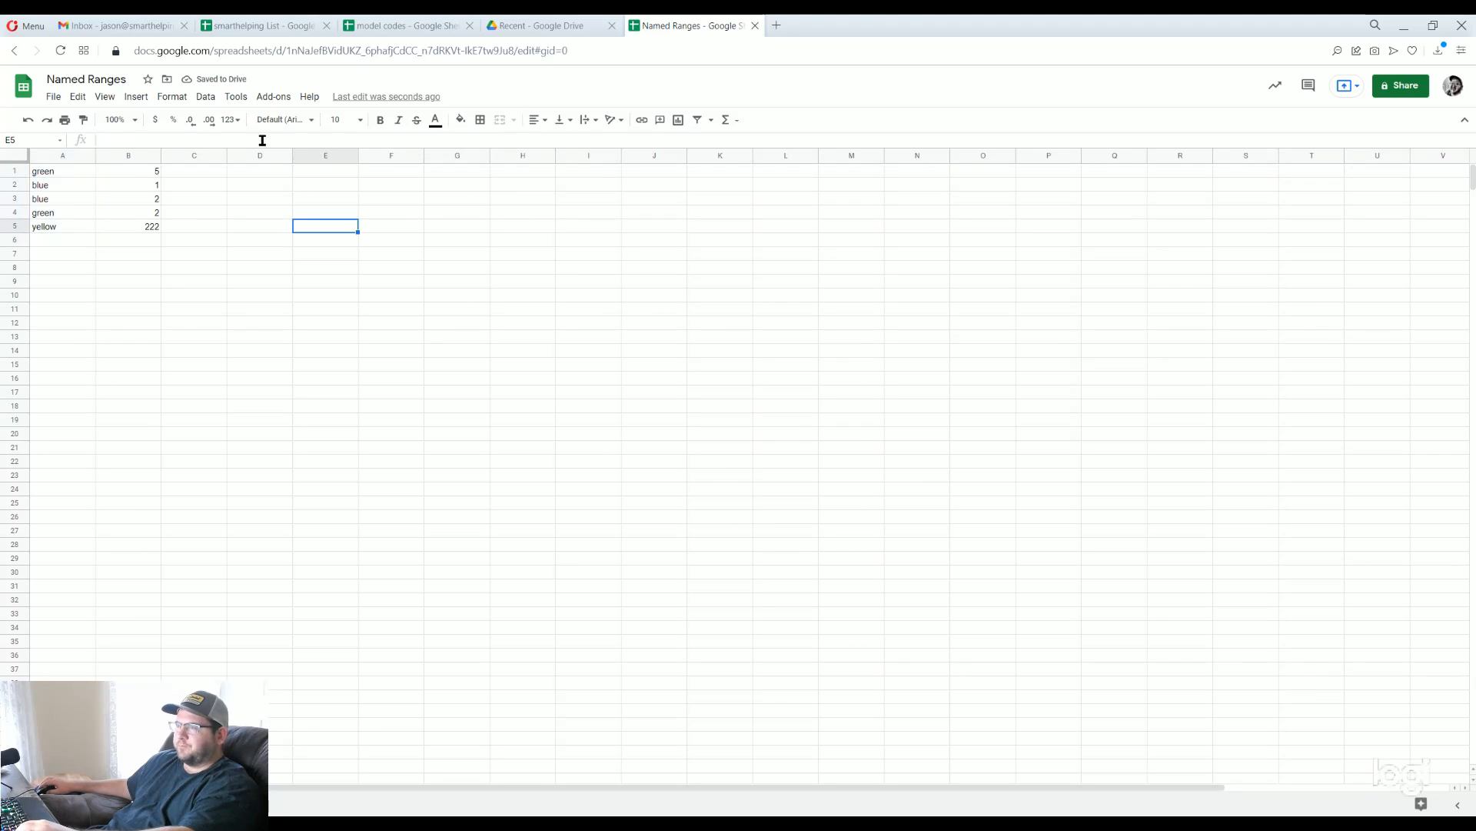
Start a new named range on the data sheet and name it size
{"action": "left_click", "coordinate": [106, 97]}
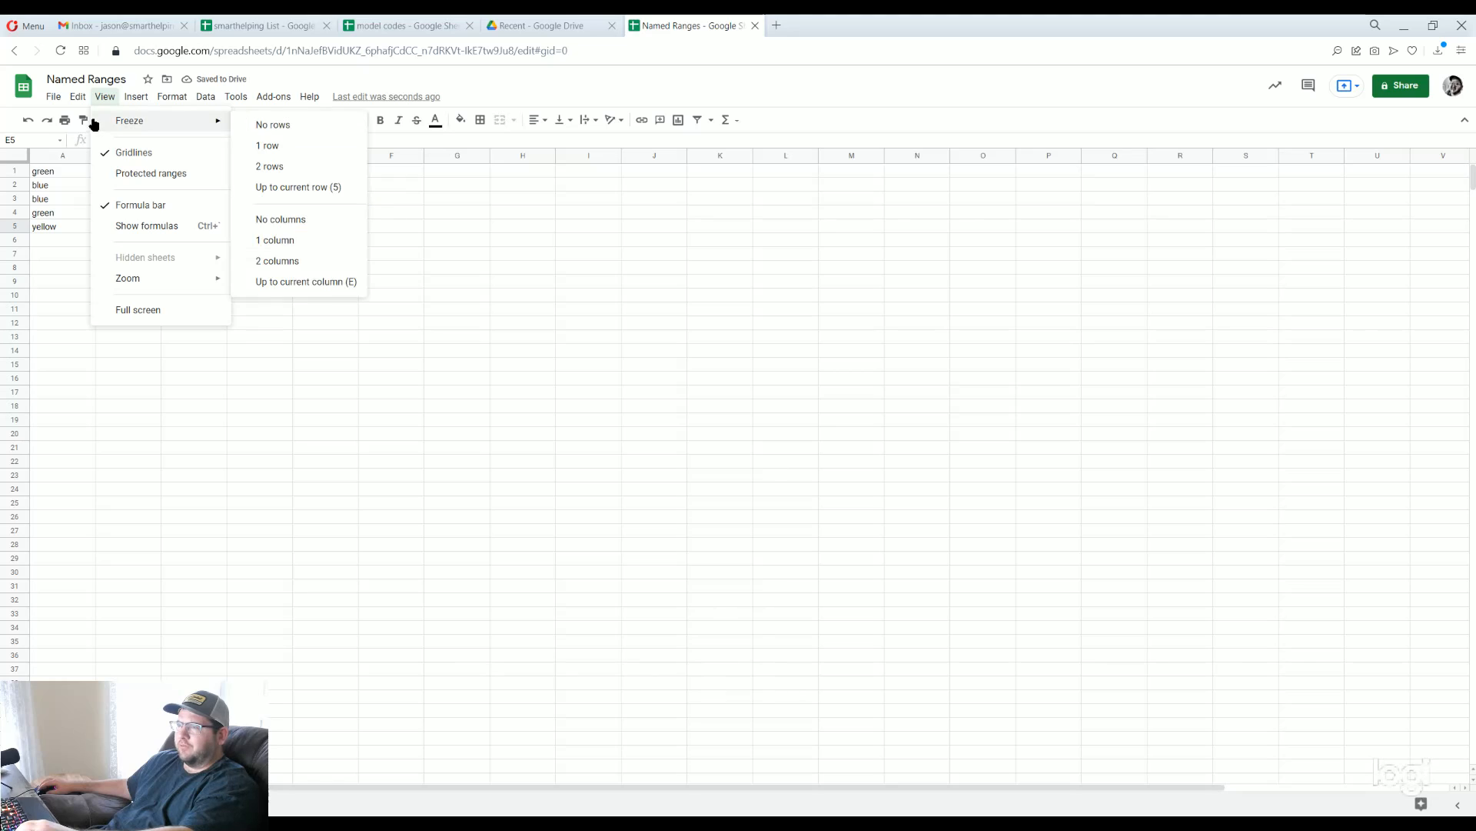
{"action": "mouse_move", "coordinate": [171, 94]}
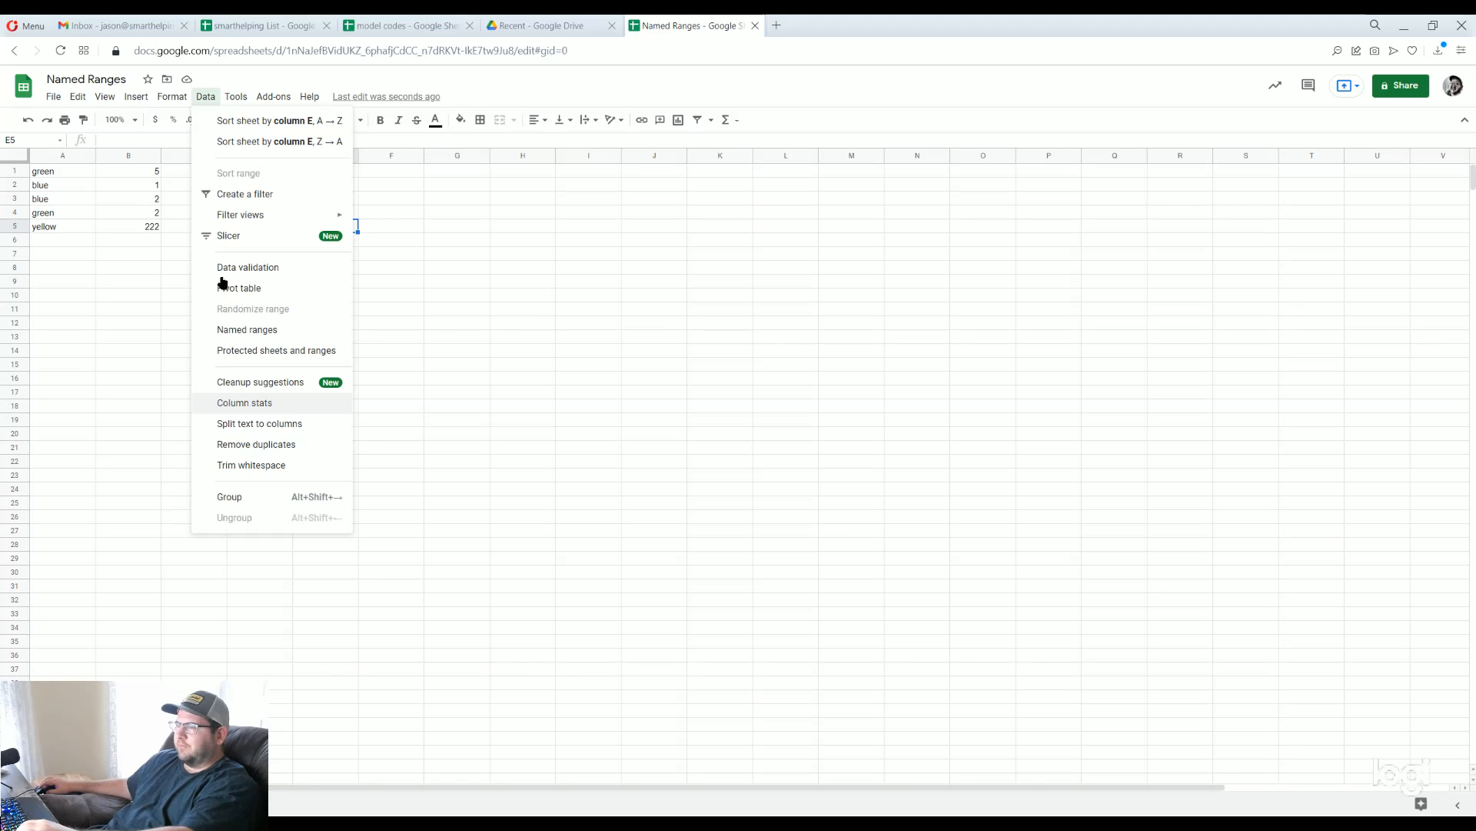
{"action": "left_click", "coordinate": [246, 336]}
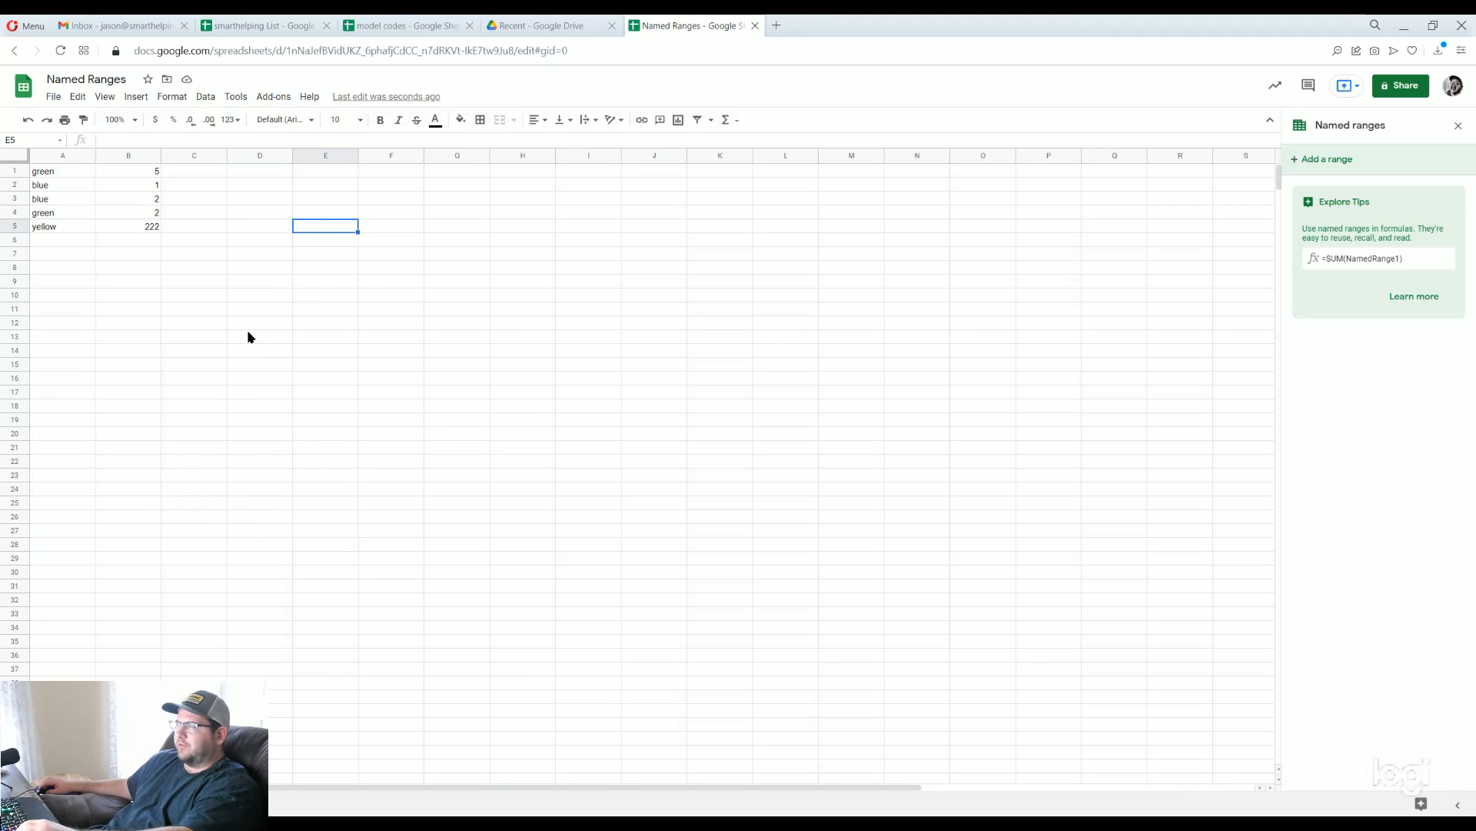
{"action": "left_click", "coordinate": [1337, 159]}
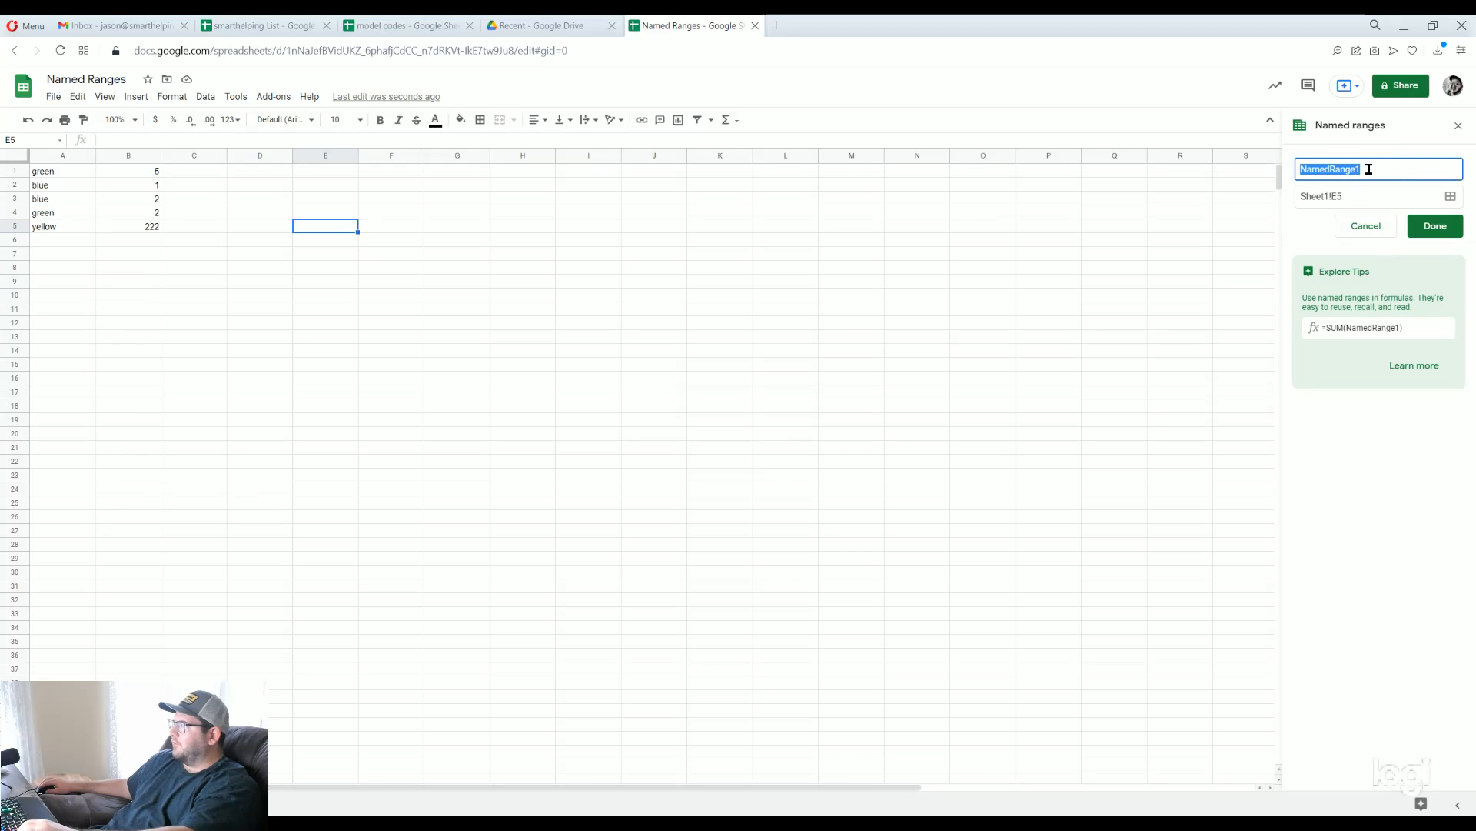
{"action": "type", "text": "rang"}
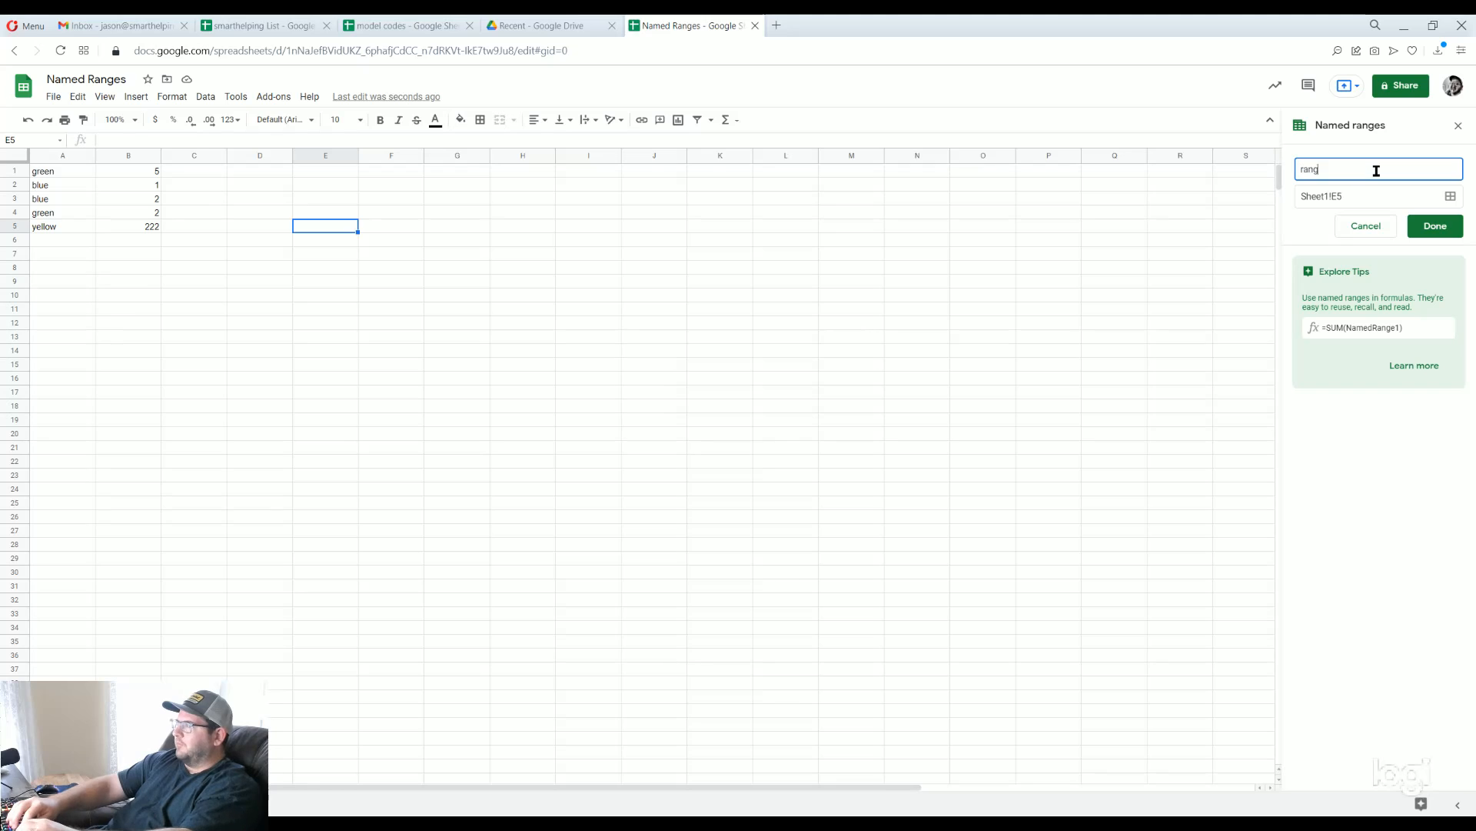
{"action": "key", "text": "BackSpace"}
{"action": "key", "text": "BackSpace"}
{"action": "key", "text": "BackSpace"}
{"action": "key", "text": "BackSpace"}
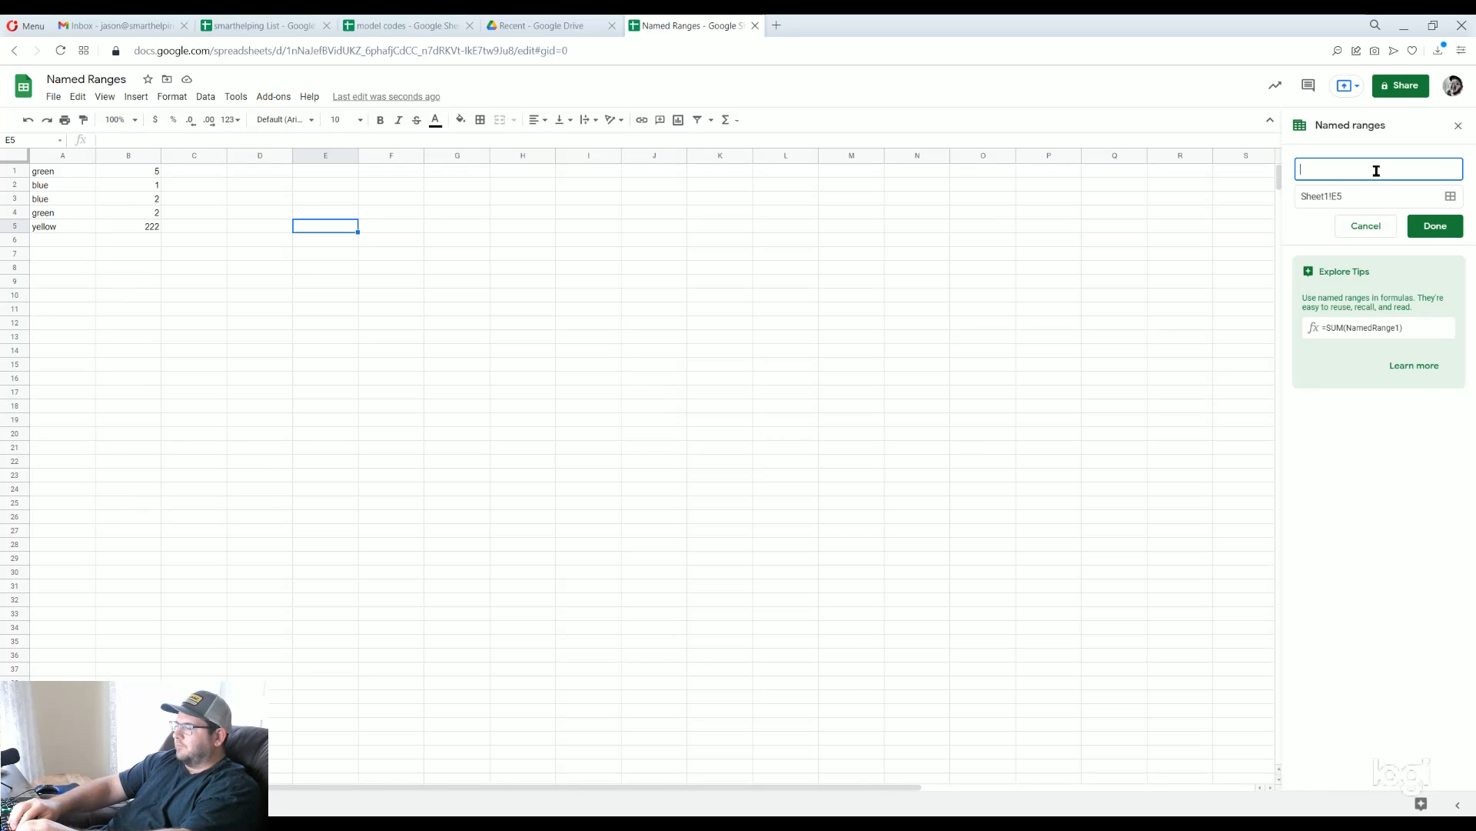
{"action": "type", "text": "size"}
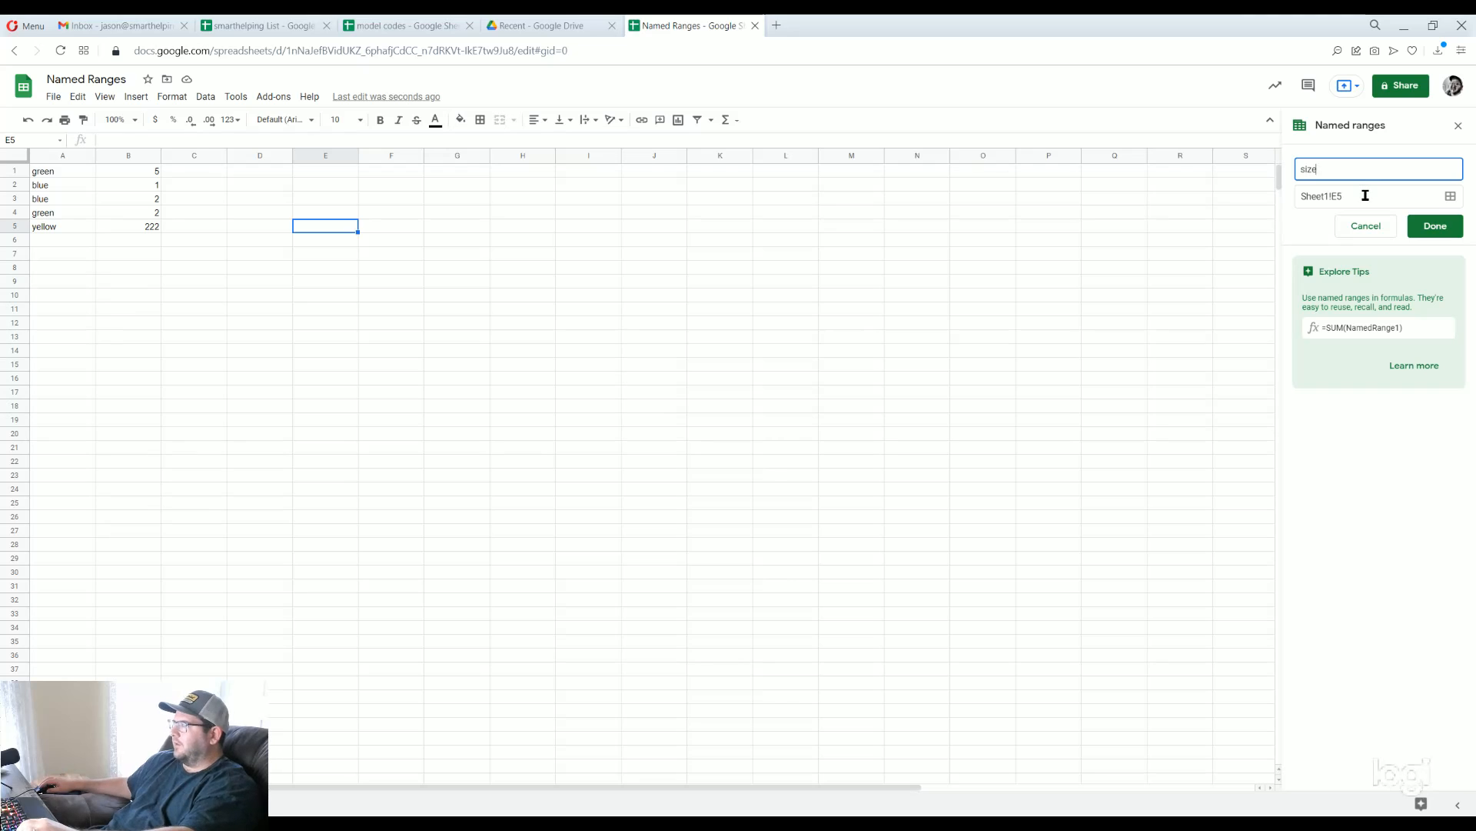
Try to replace the size range's cell reference with column B
{"action": "left_click", "coordinate": [1365, 196]}
{"action": "key", "text": "BackSpace"}
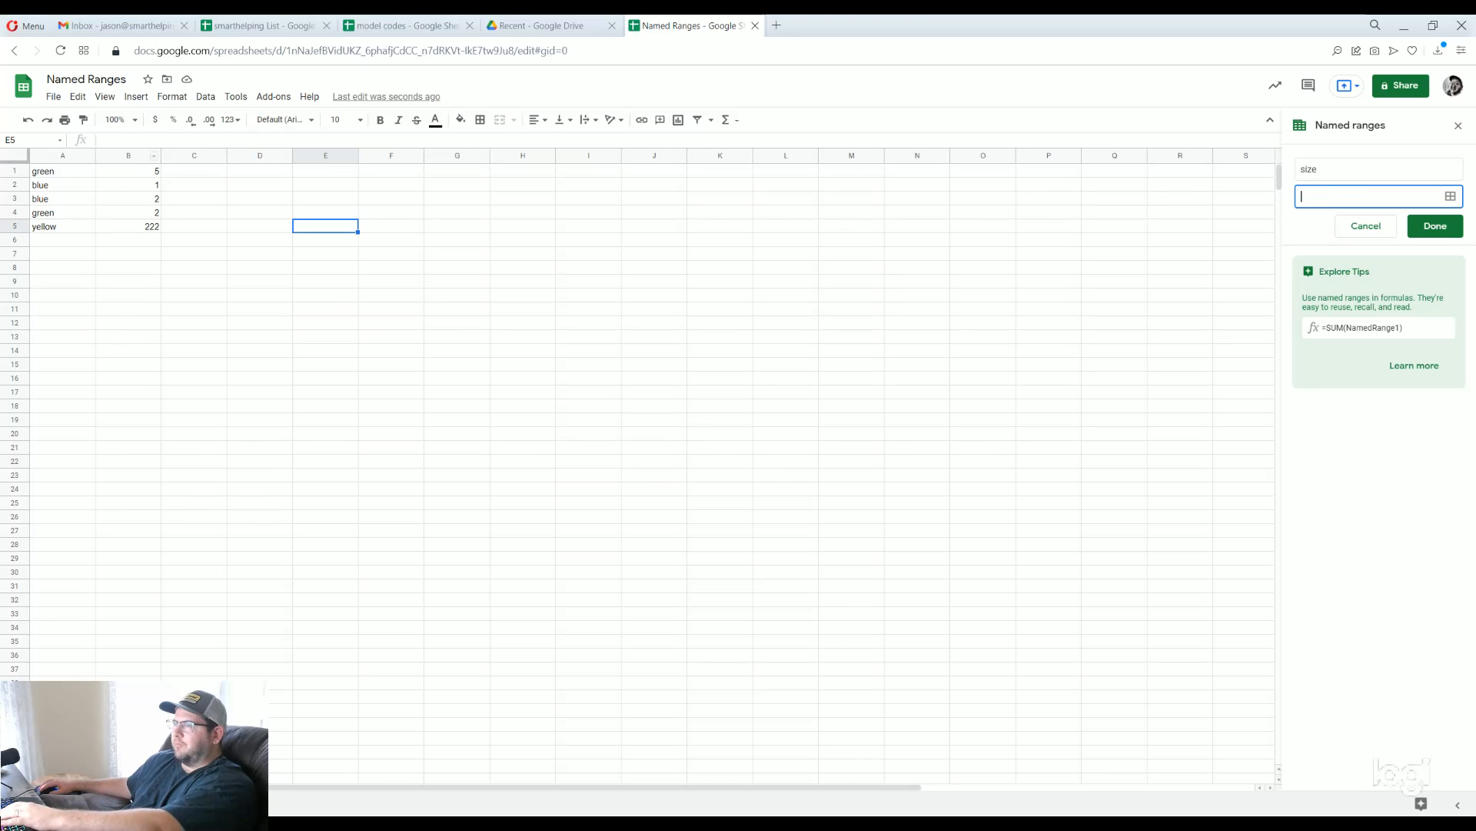
{"action": "left_click", "coordinate": [128, 155]}
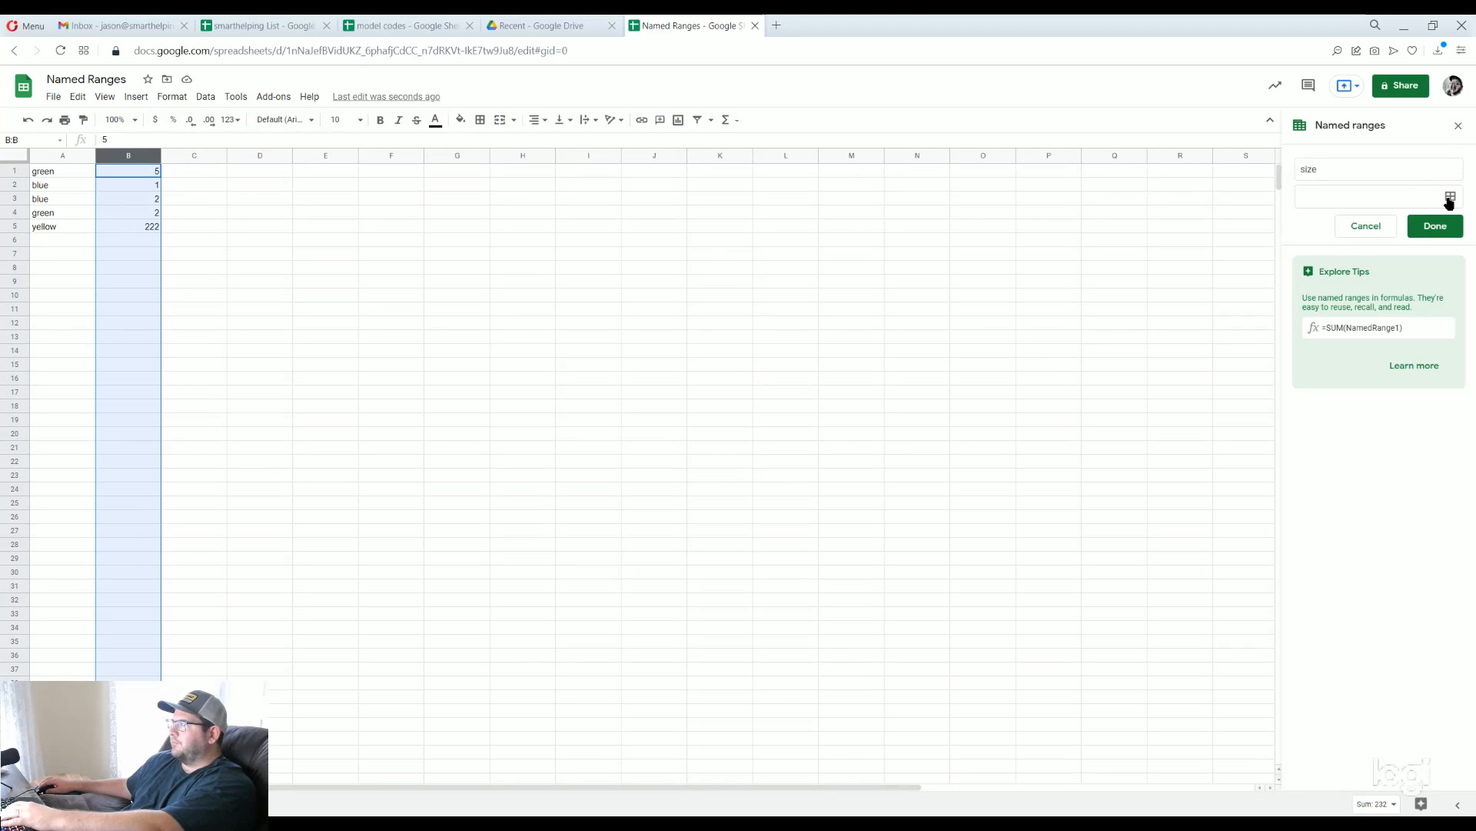
{"action": "left_click", "coordinate": [1449, 198]}
{"action": "left_click", "coordinate": [1328, 199]}
{"action": "left_click", "coordinate": [1455, 201]}
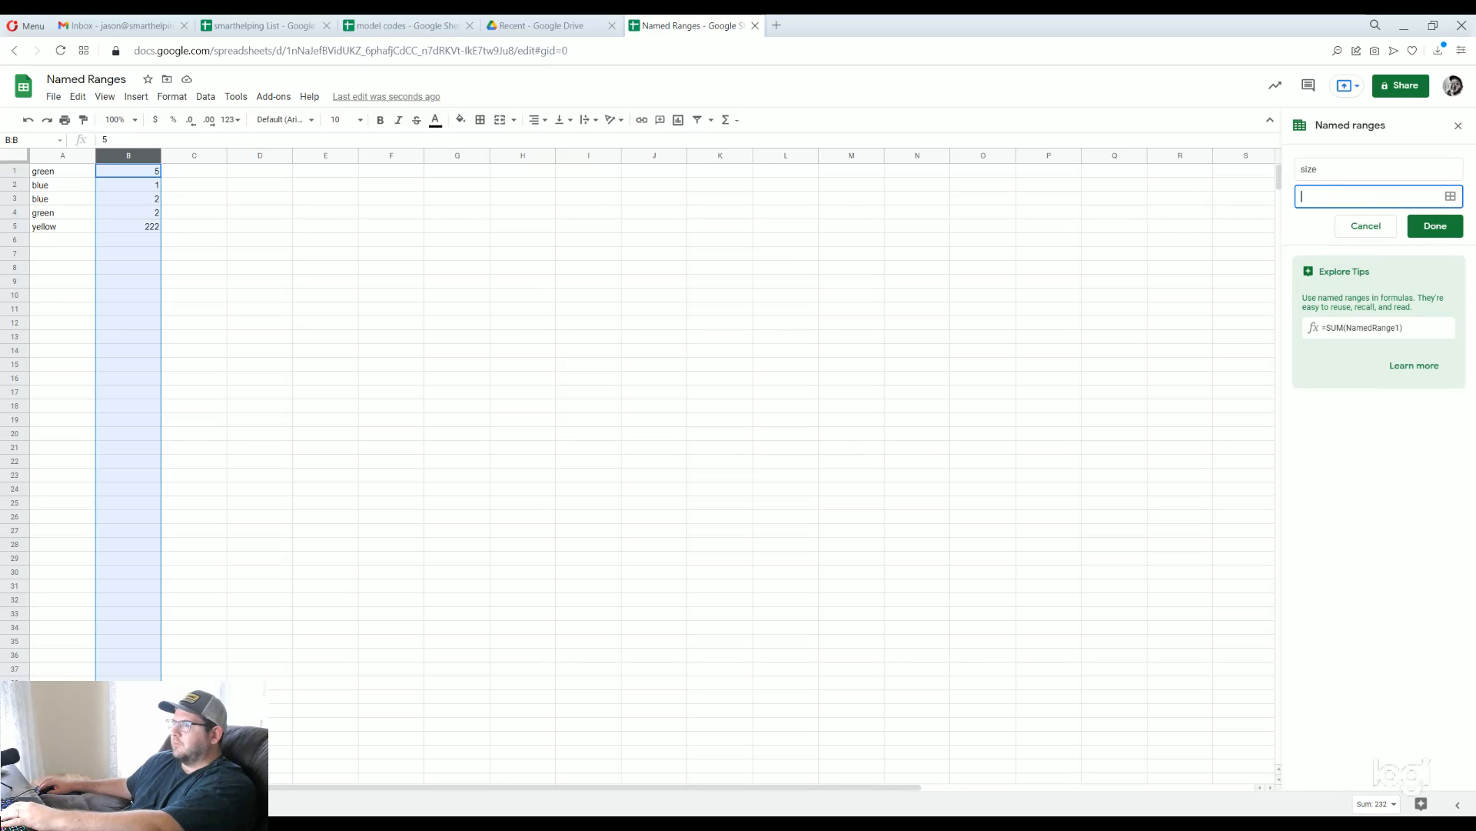
{"action": "left_click", "coordinate": [260, 198]}
{"action": "left_click", "coordinate": [133, 158]}
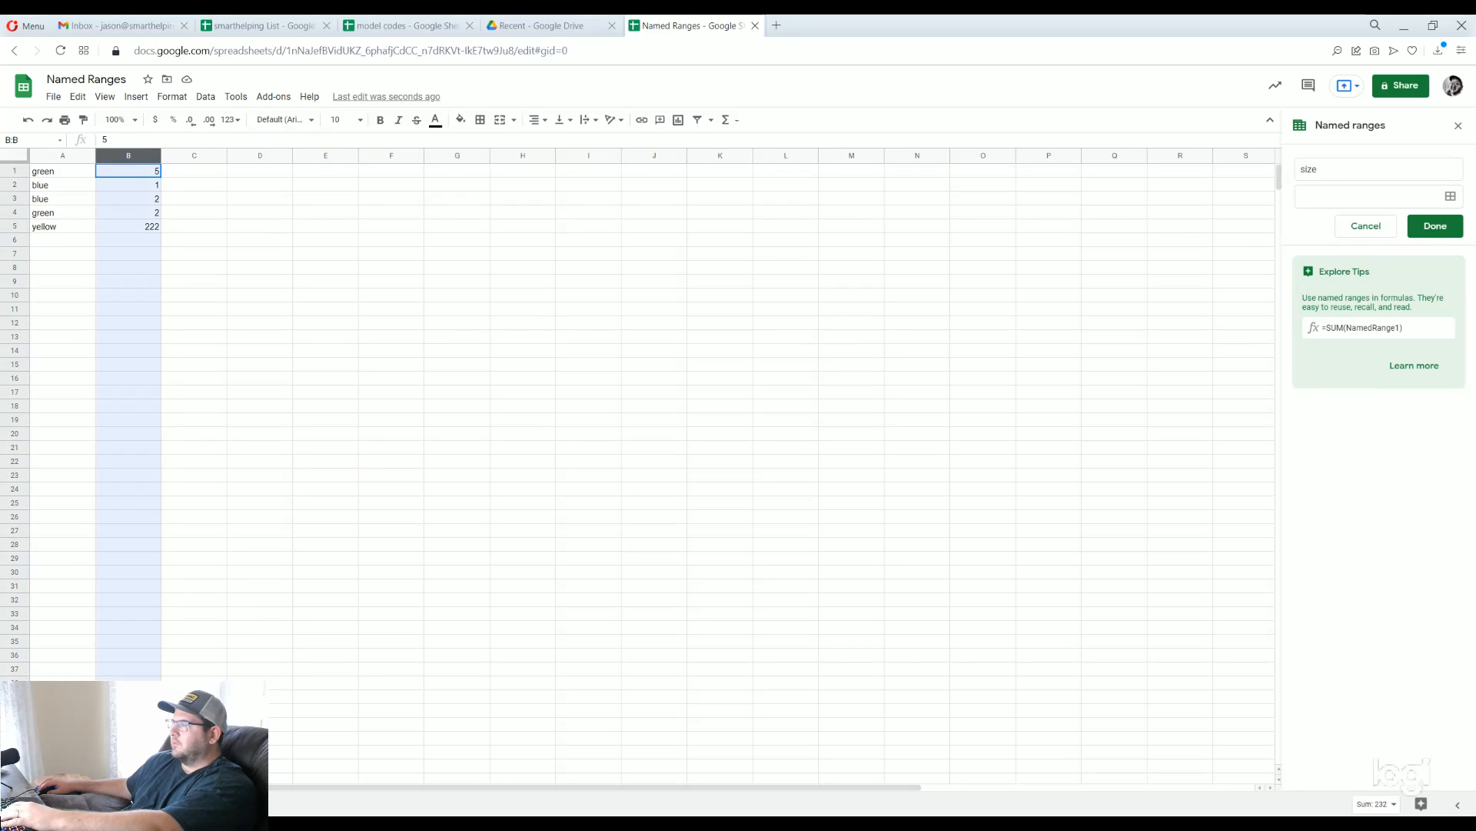
{"action": "left_click", "coordinate": [129, 174]}
{"action": "left_click", "coordinate": [136, 297], "text": "shift"}
{"action": "left_click", "coordinate": [1318, 197]}
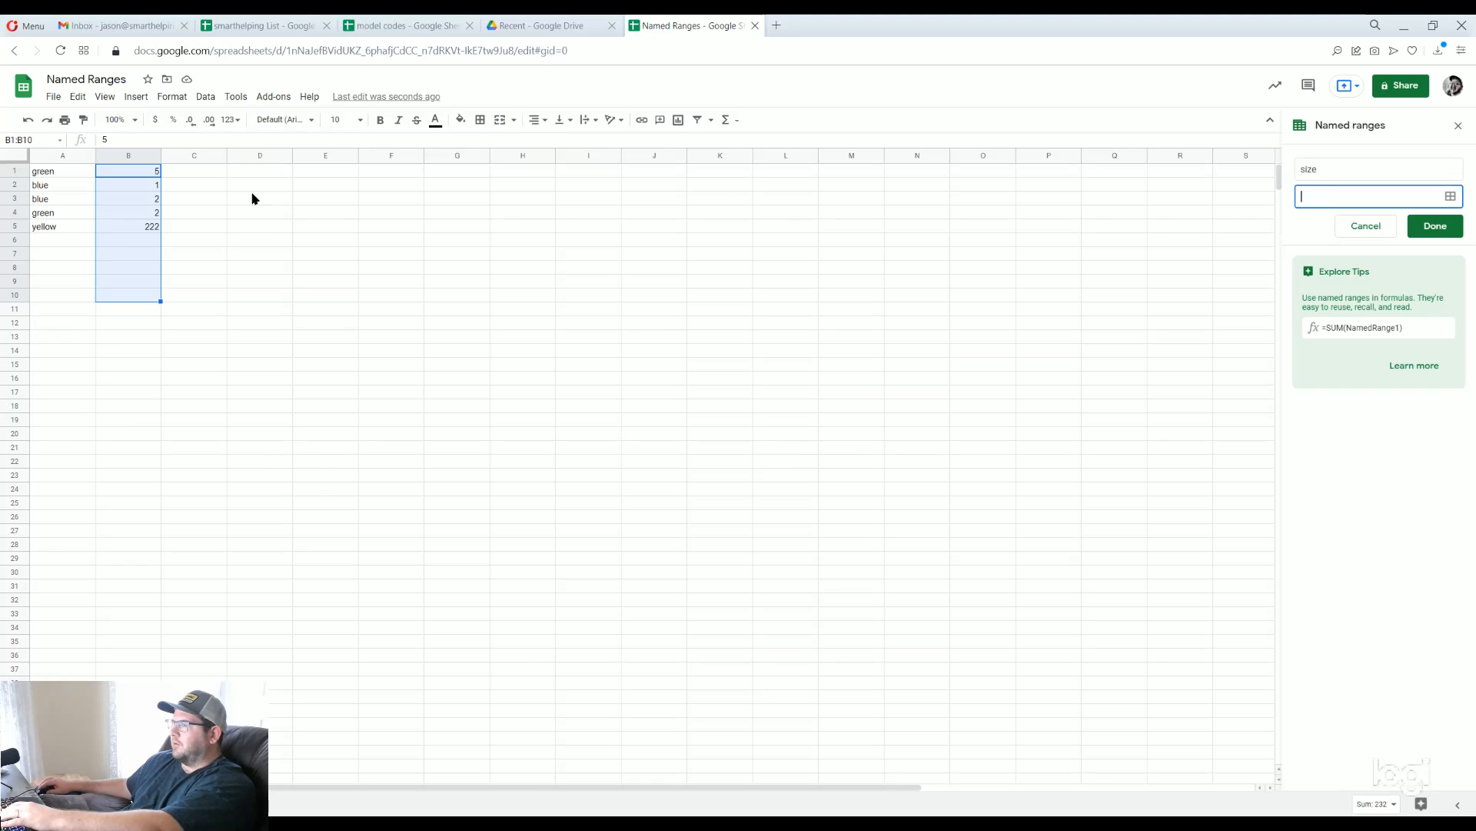
Set the size range's reference to Sheet1!B:B and save the named range
{"action": "left_click", "coordinate": [1450, 196]}
{"action": "left_click_drag", "start_coordinate": [129, 175], "coordinate": [136, 298]}
{"action": "left_click", "coordinate": [1384, 195]}
{"action": "key", "text": "BackSpace"}
{"action": "key", "text": "BackSpace"}
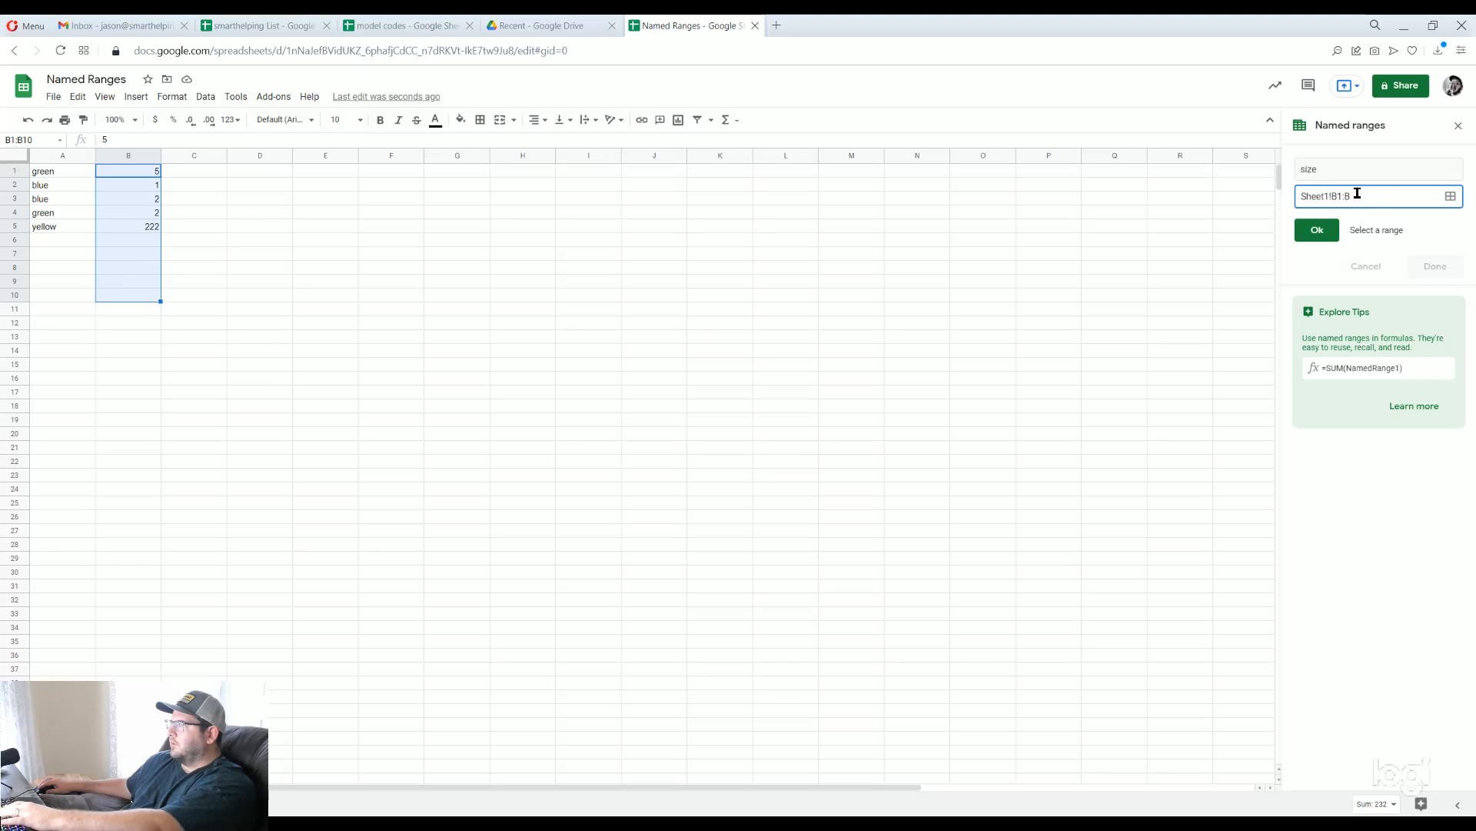
{"action": "key", "text": "Left"}
{"action": "key", "text": "Left"}
{"action": "key", "text": "BackSpace"}
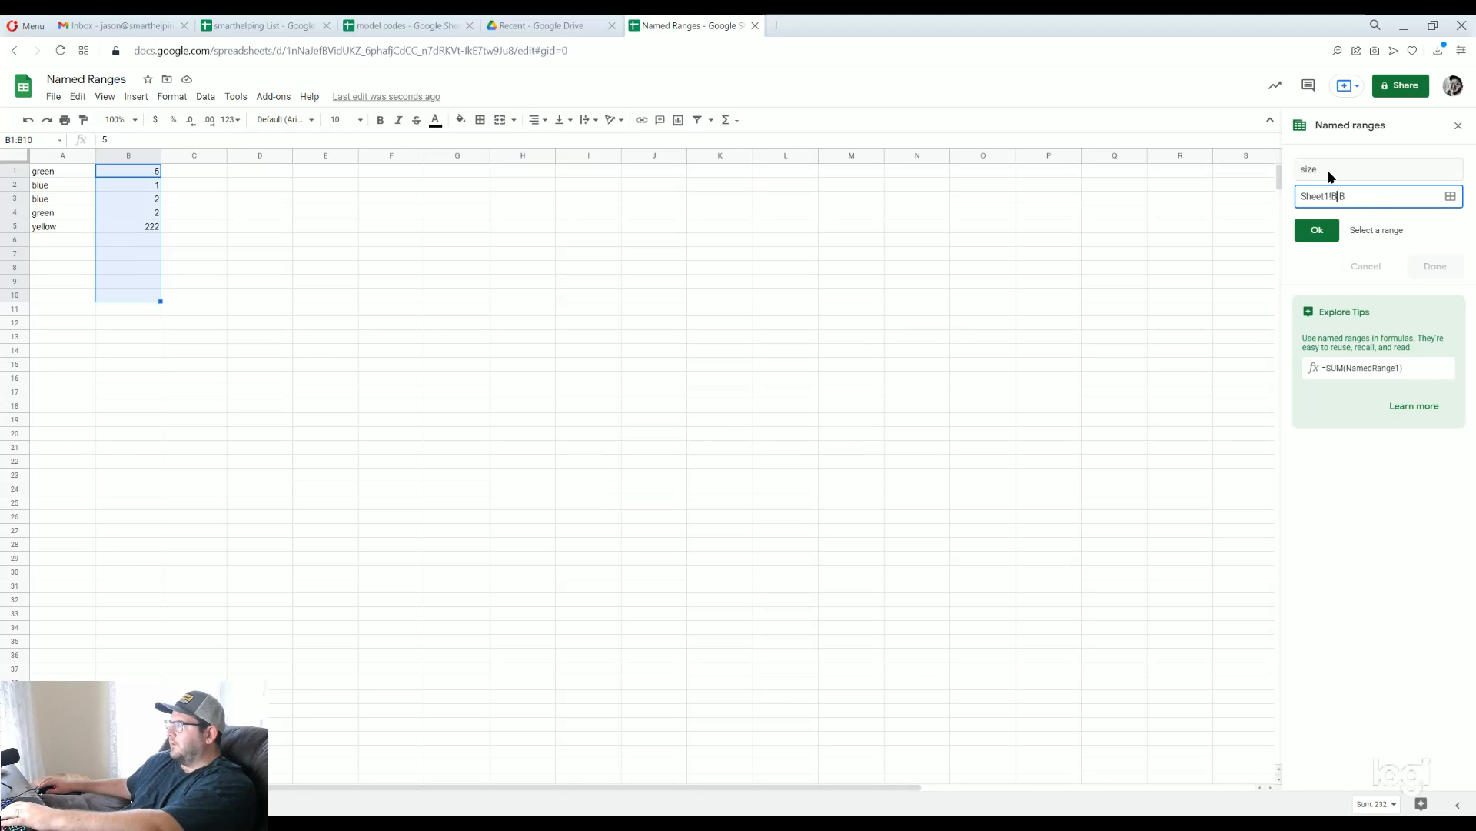
{"action": "left_click", "coordinate": [1330, 183]}
{"action": "left_click", "coordinate": [1318, 232]}
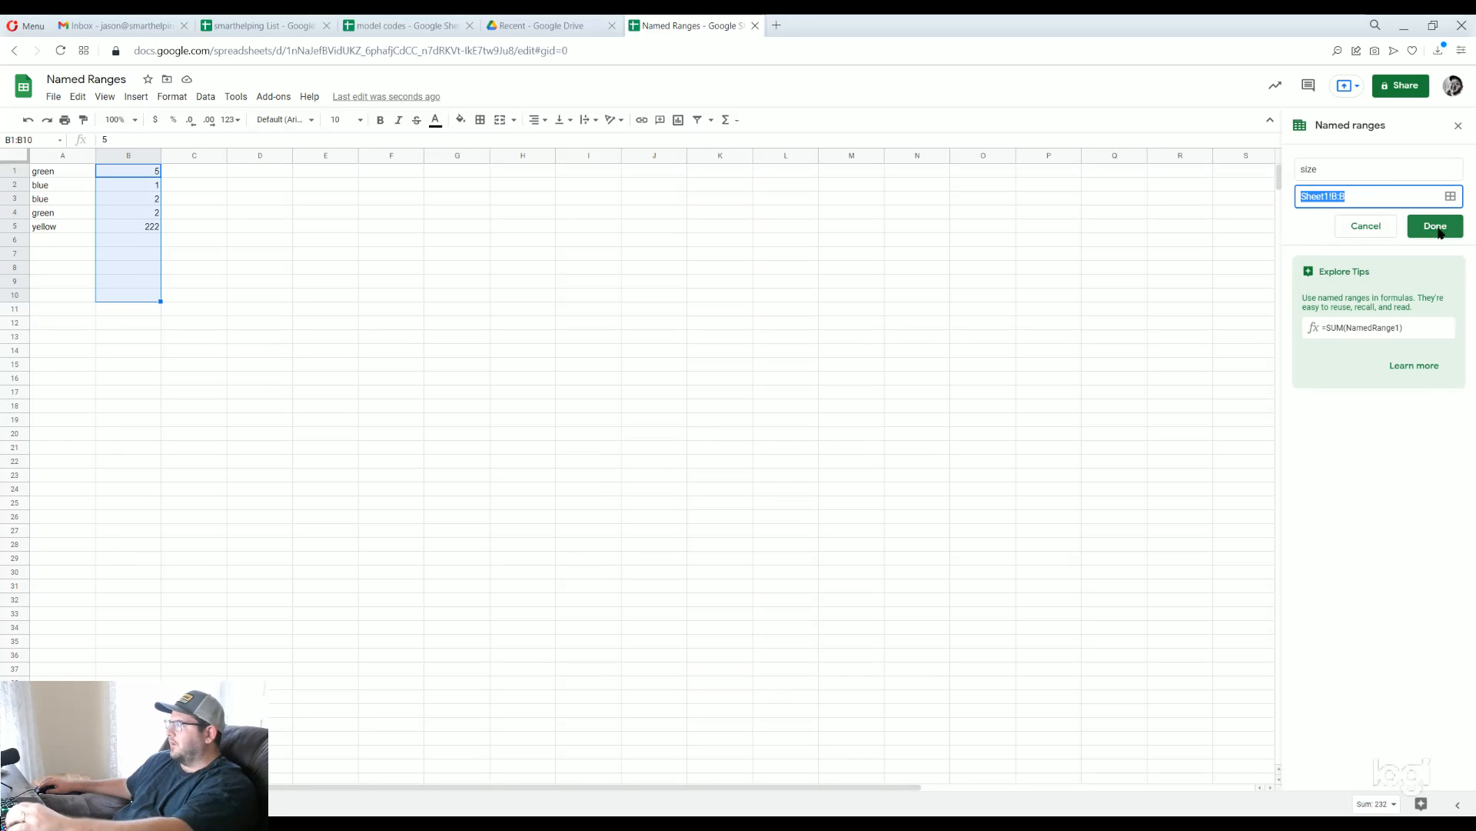
{"action": "left_click", "coordinate": [1437, 228]}
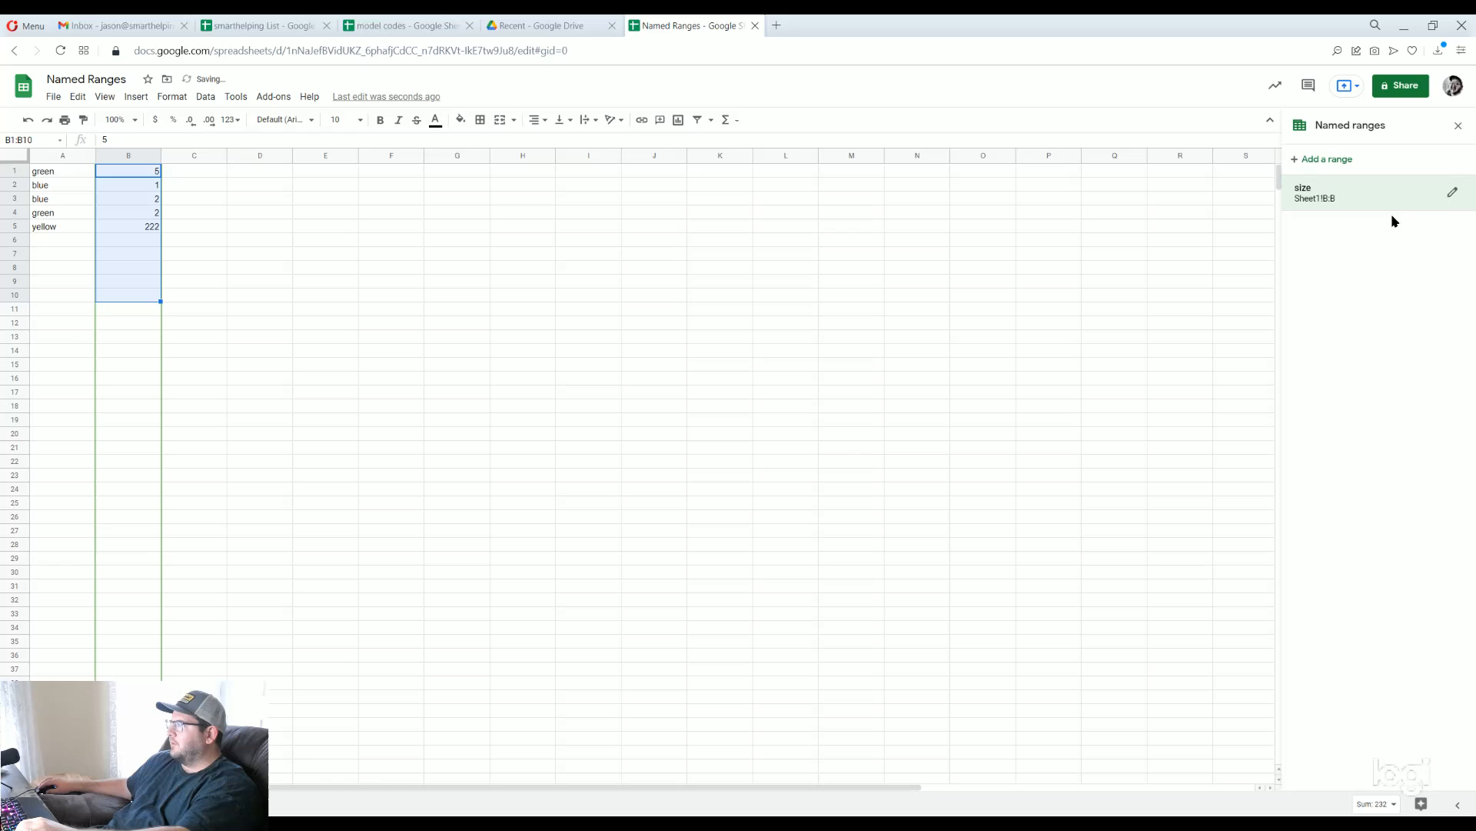
Create a second named range called color that covers Sheet1!A:A
{"action": "left_click", "coordinate": [1328, 159]}
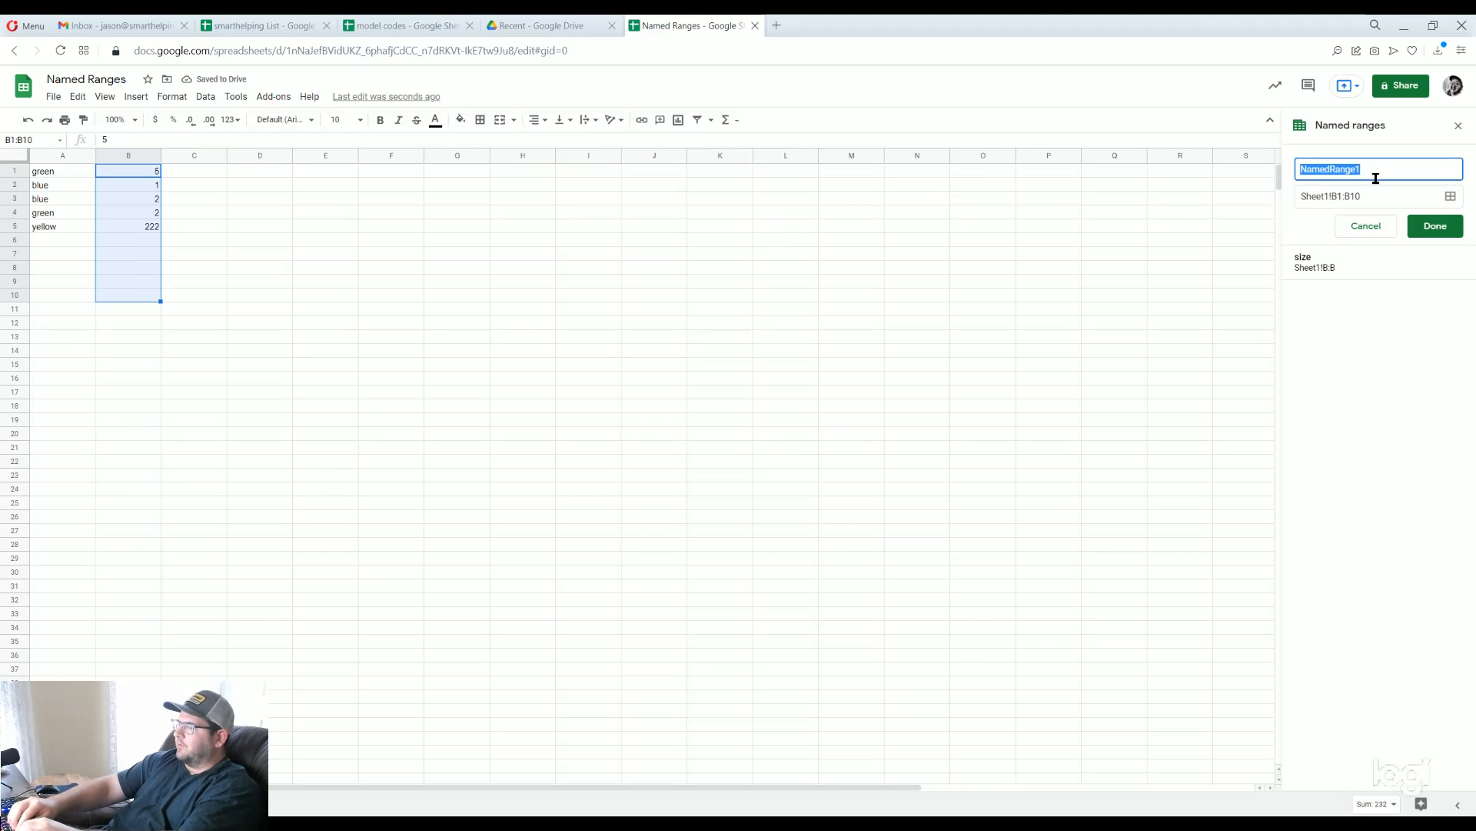
{"action": "type", "text": "color"}
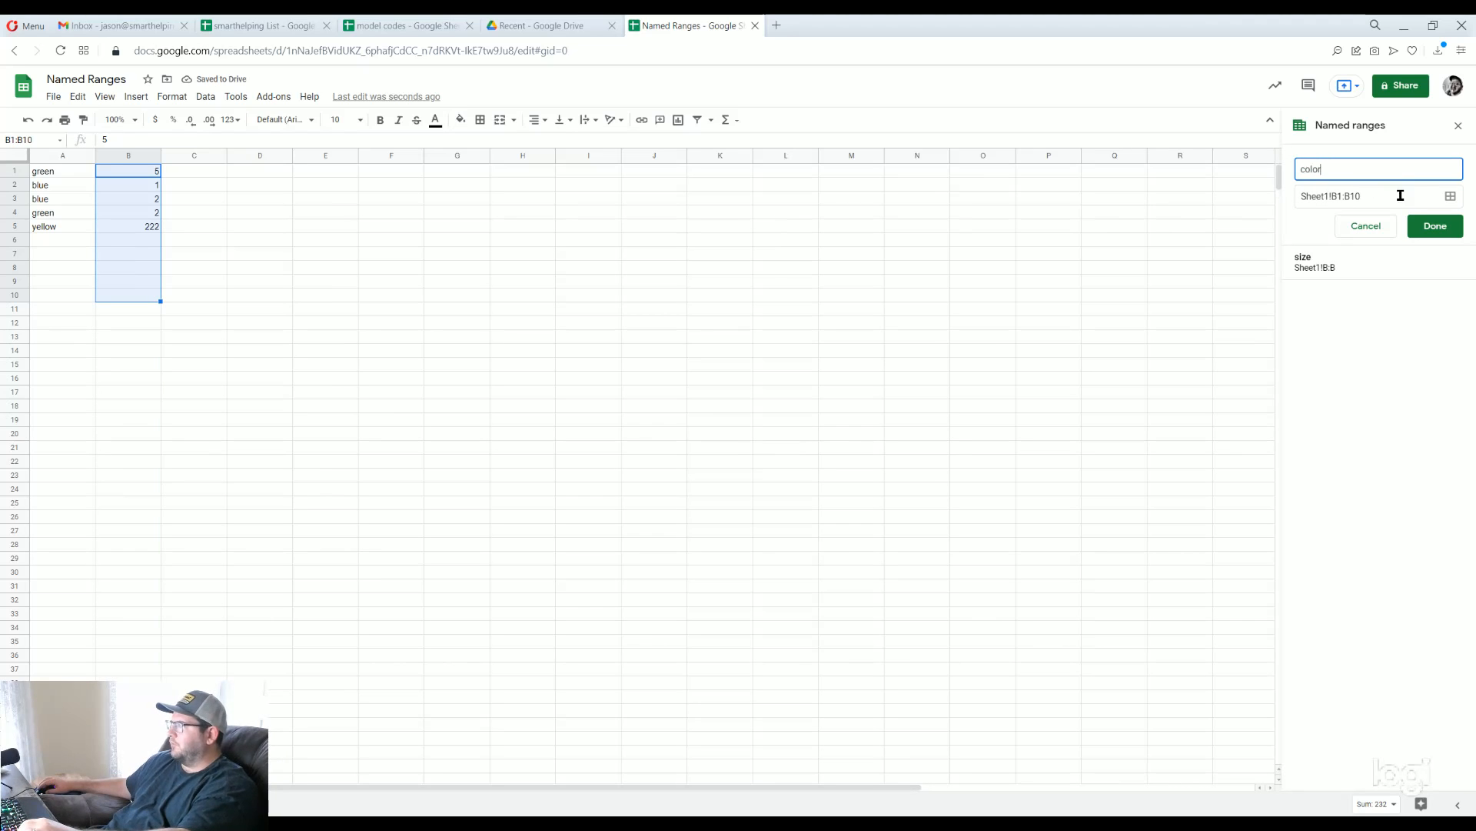
{"action": "left_click", "coordinate": [1451, 198]}
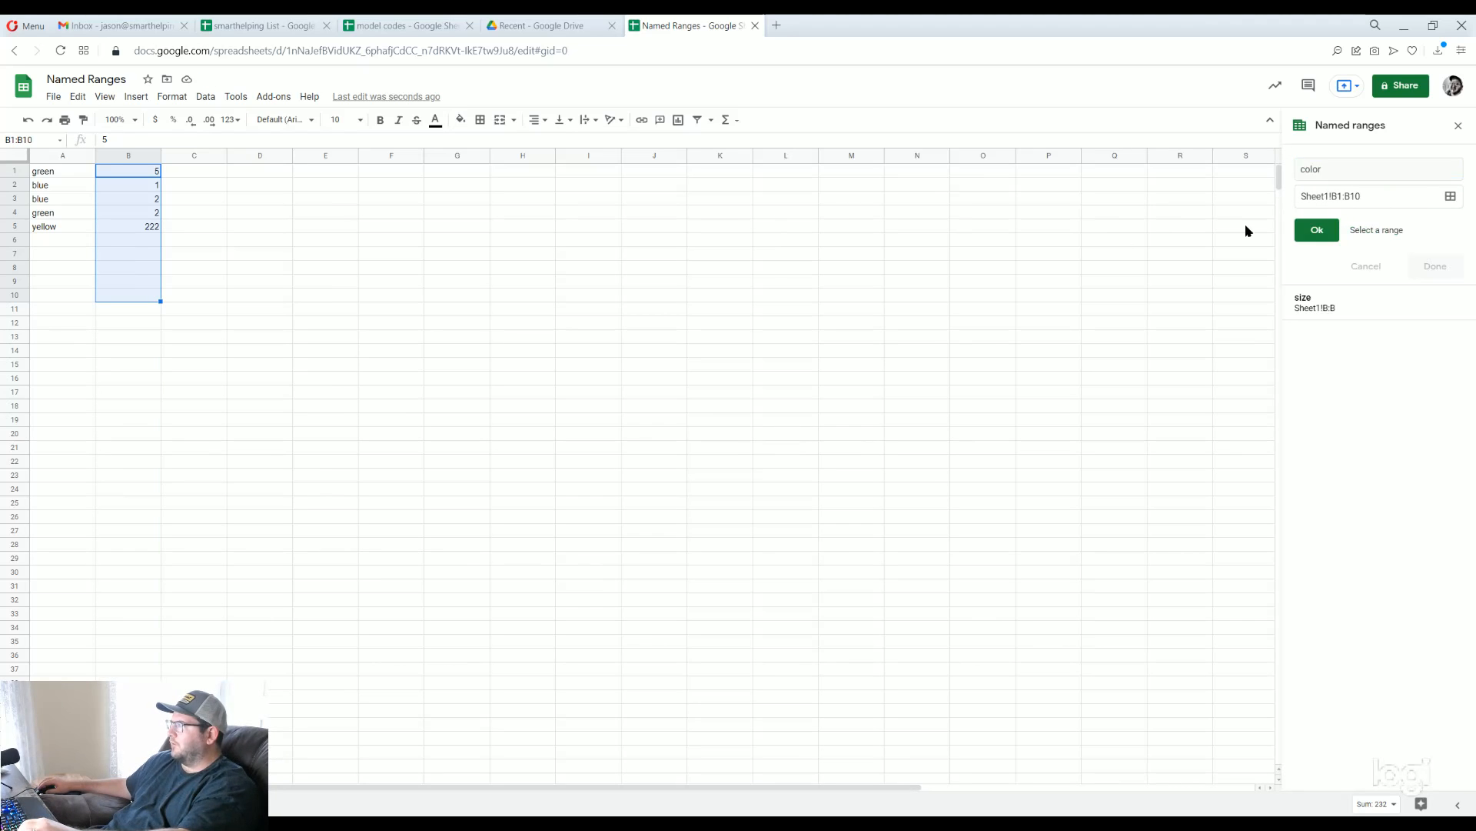
{"action": "triple_click", "coordinate": [1375, 199]}
{"action": "key", "text": "BackSpace"}
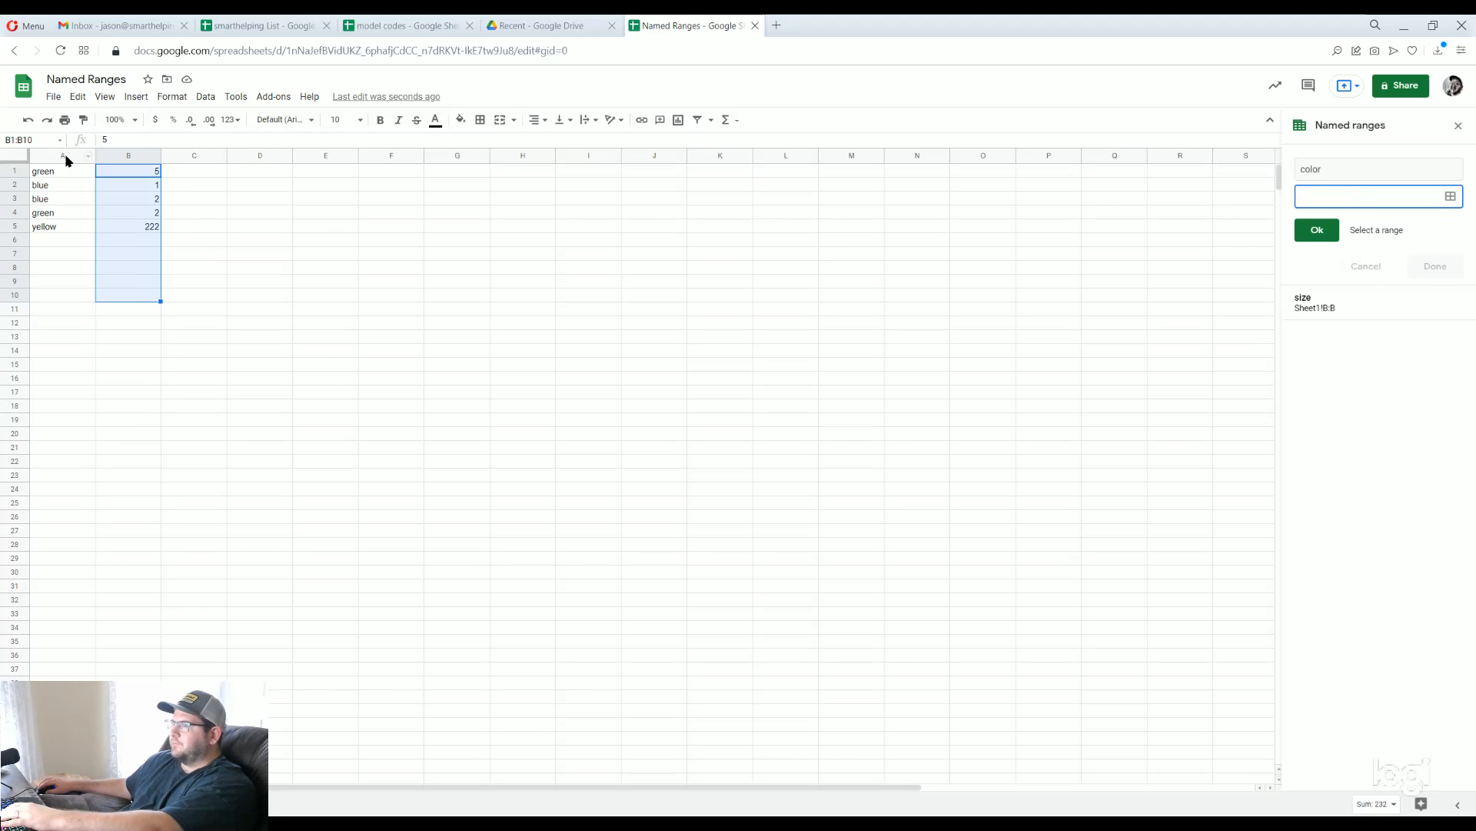
{"action": "left_click", "coordinate": [65, 157]}
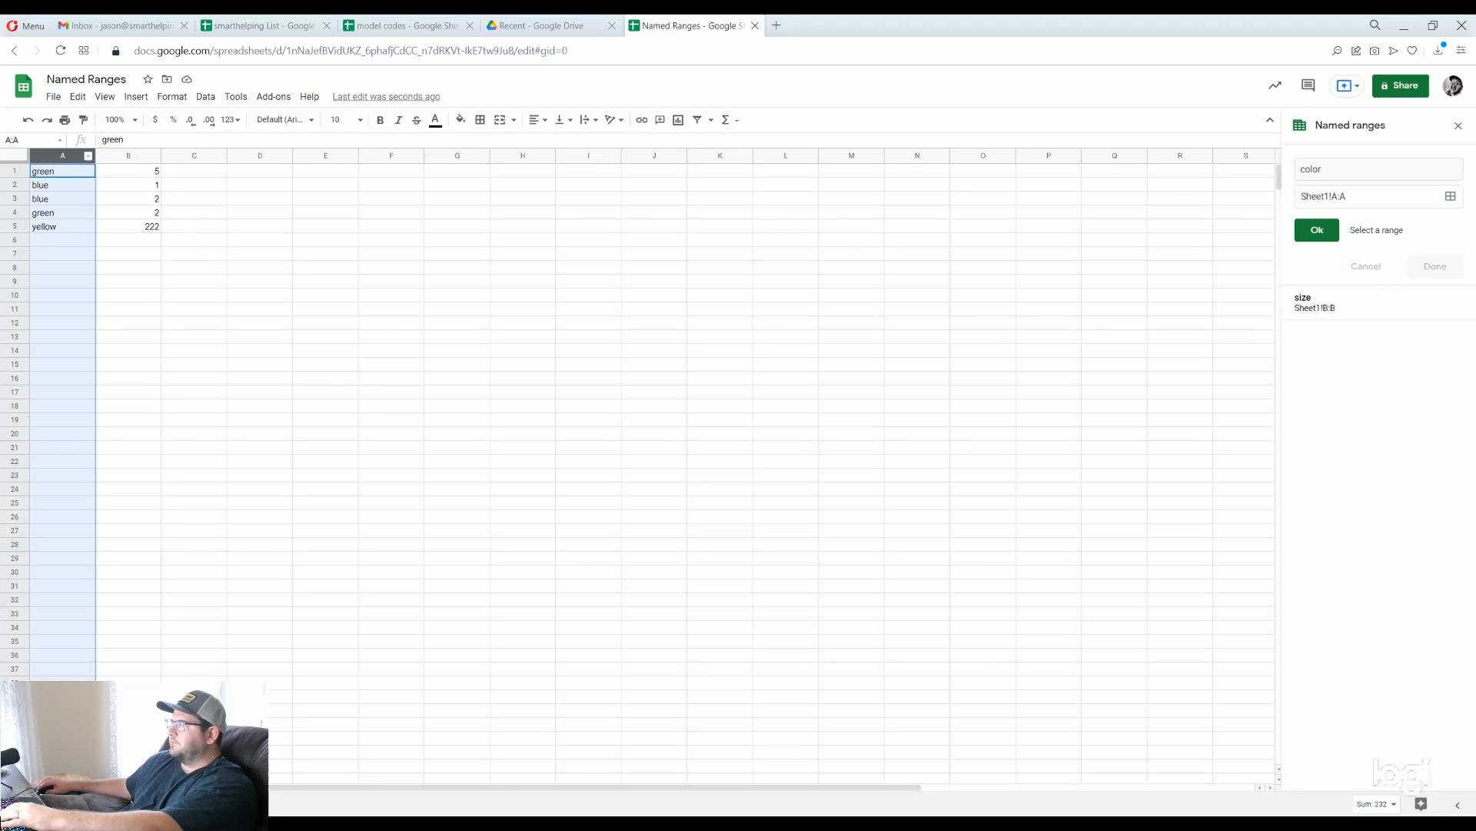
{"action": "left_click", "coordinate": [1317, 233]}
{"action": "left_click", "coordinate": [1433, 229]}
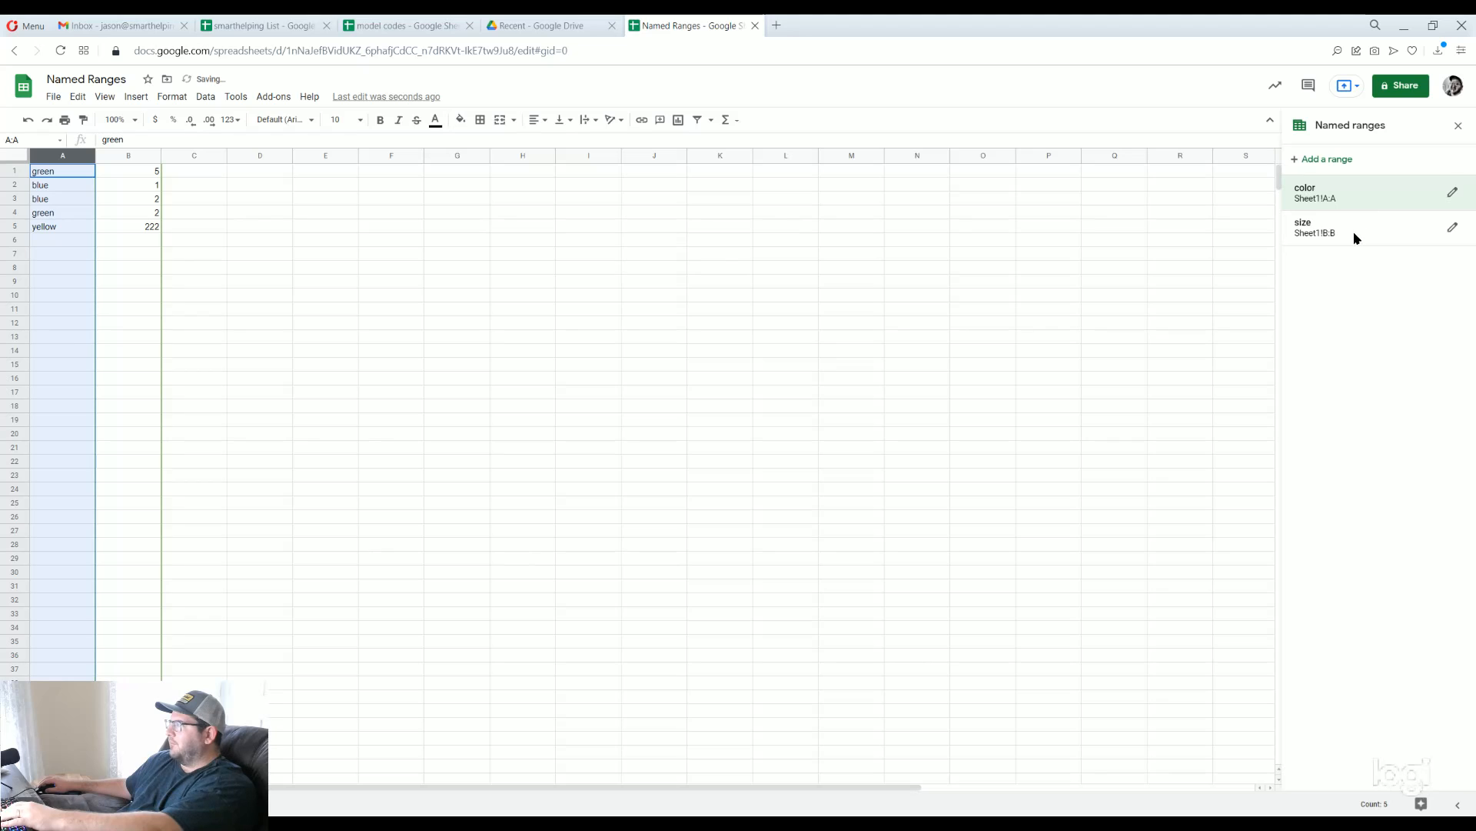
Close the named ranges list and total the size range in cell F9 with =sum(size), checking it against B1:B5
{"action": "left_click", "coordinate": [502, 351]}
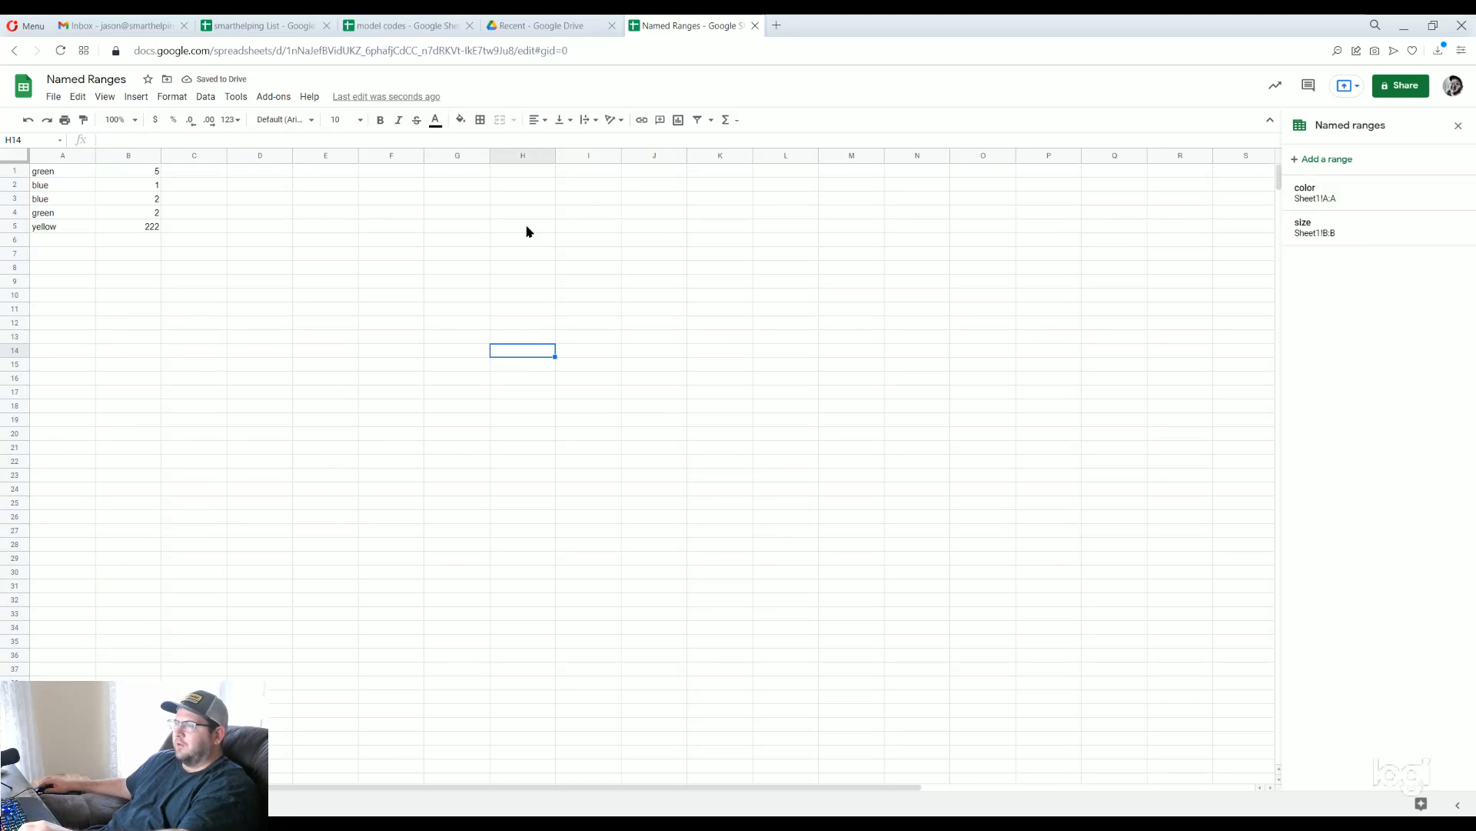
{"action": "left_click", "coordinate": [1458, 126]}
{"action": "left_click", "coordinate": [392, 290]}
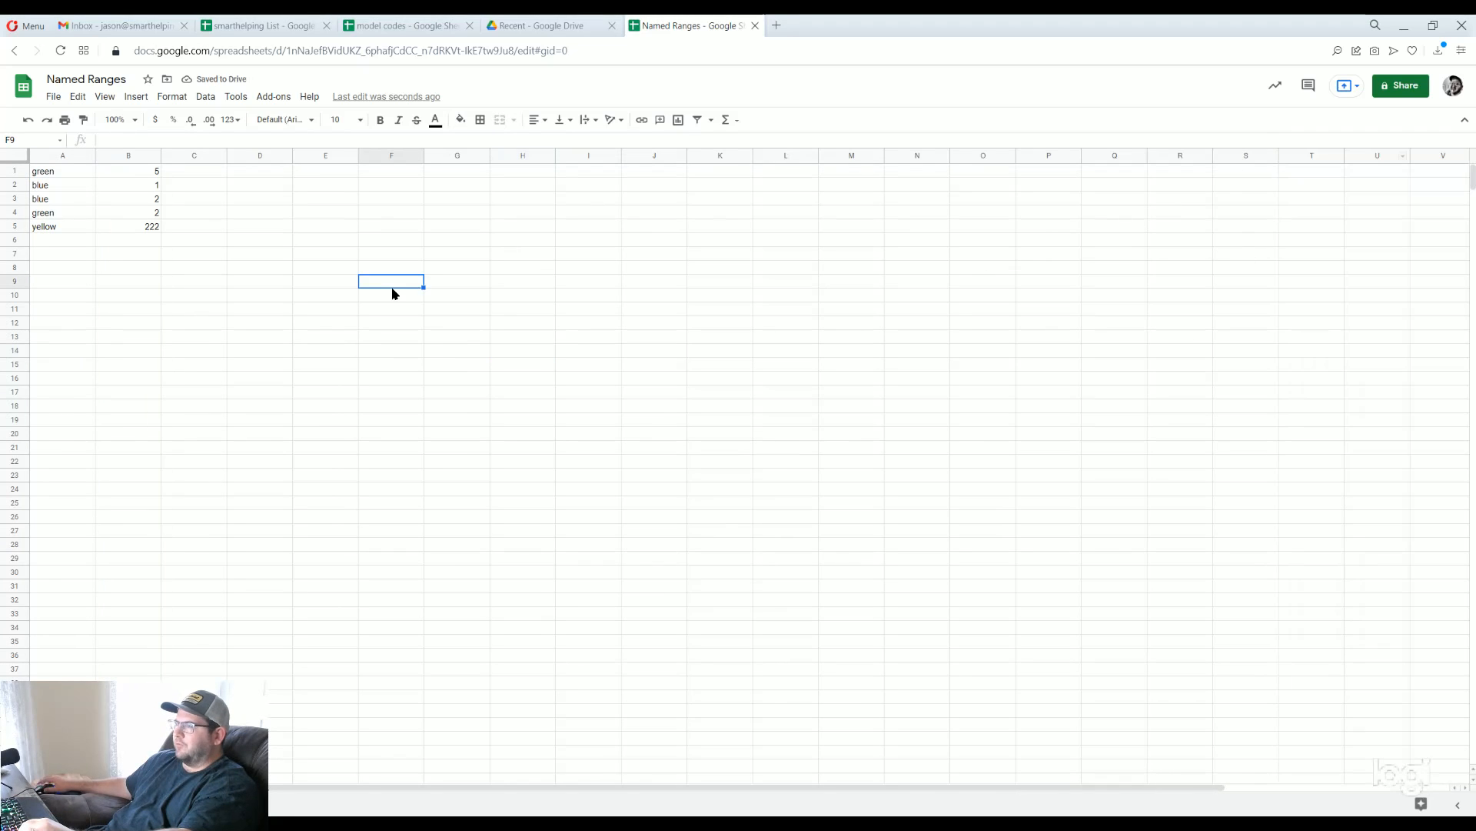
{"action": "type", "text": "="}
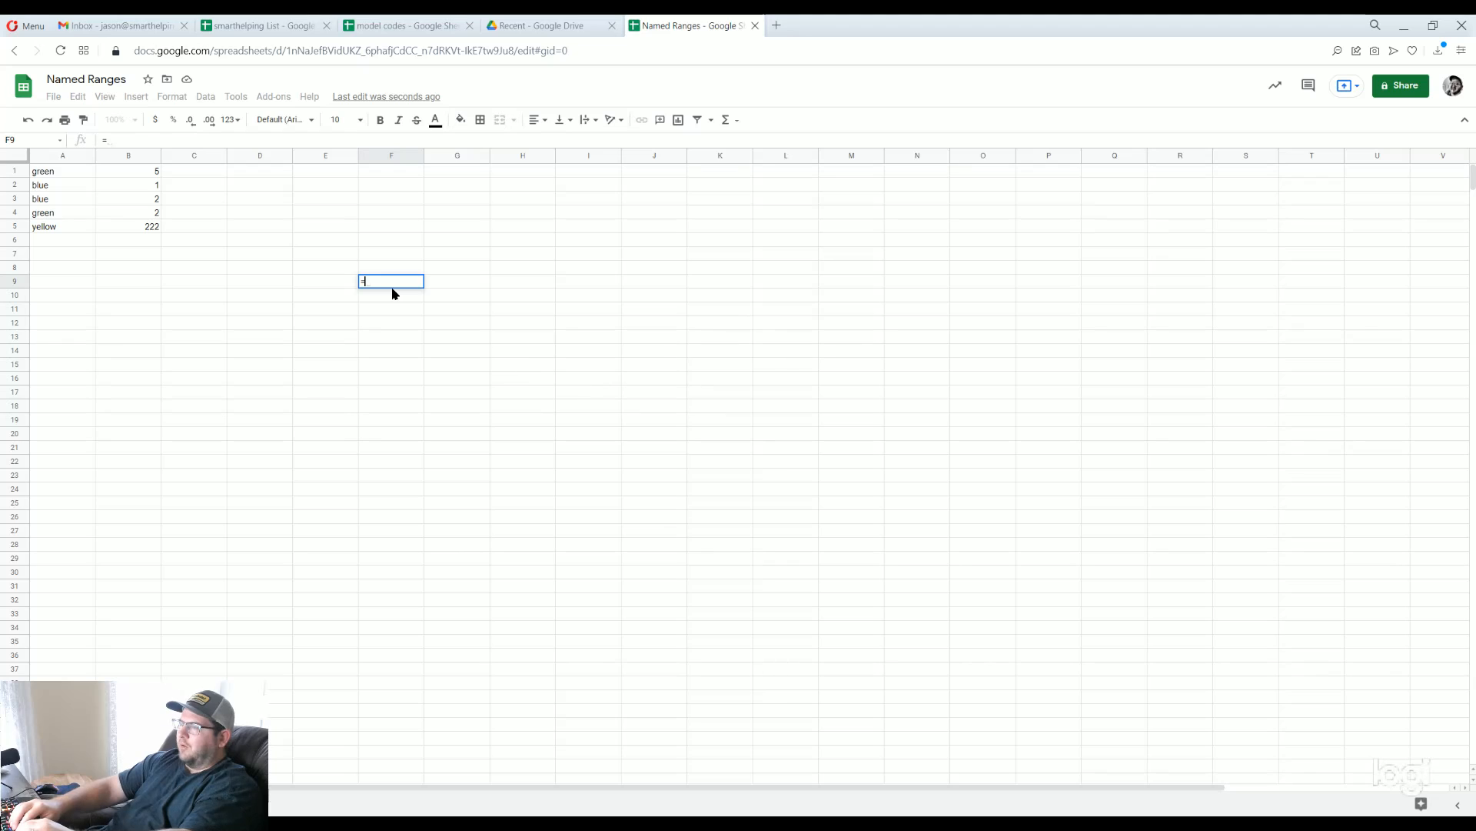
{"action": "type", "text": "sum("}
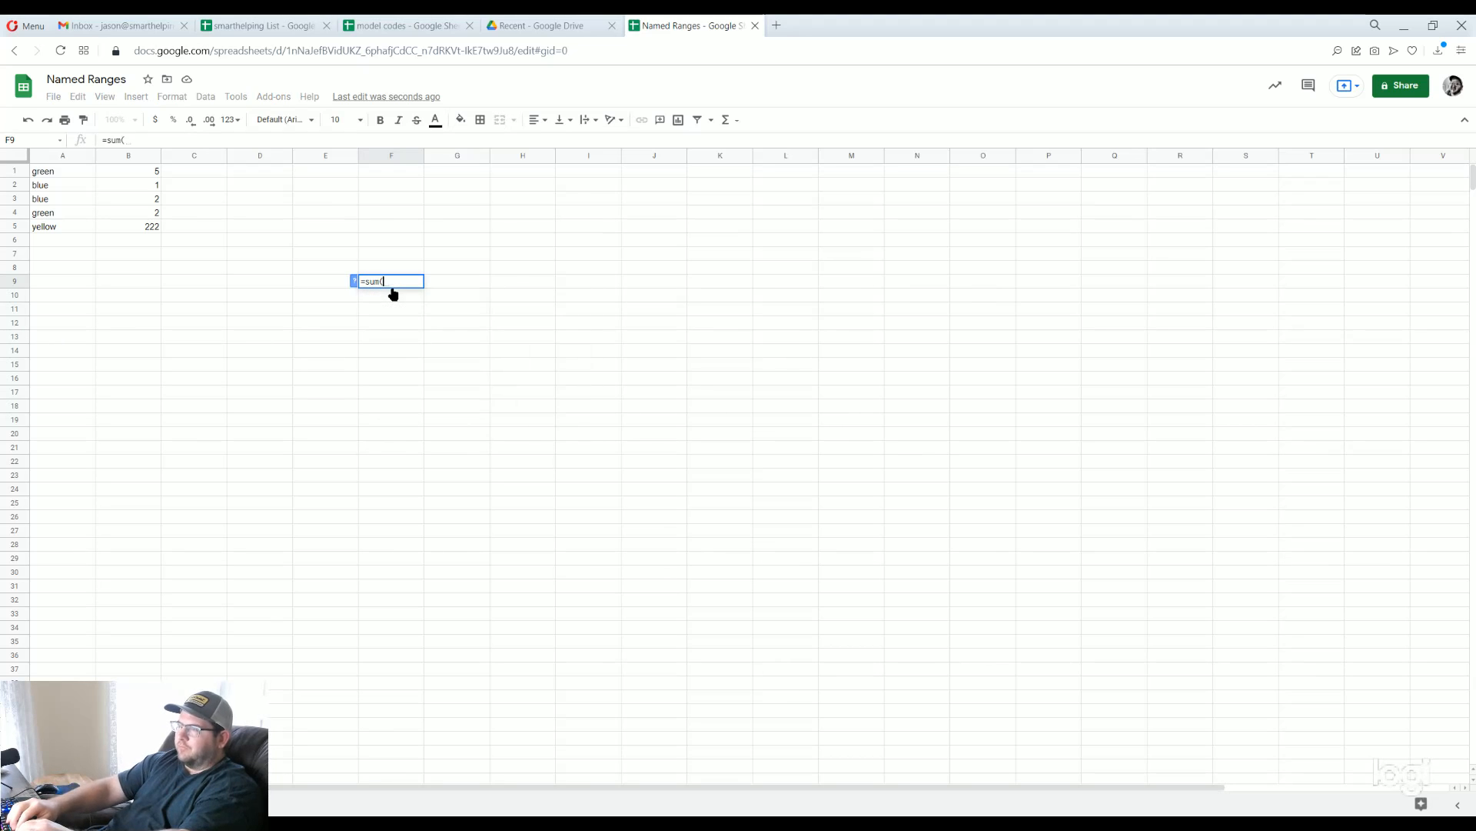
{"action": "type", "text": "b:b"}
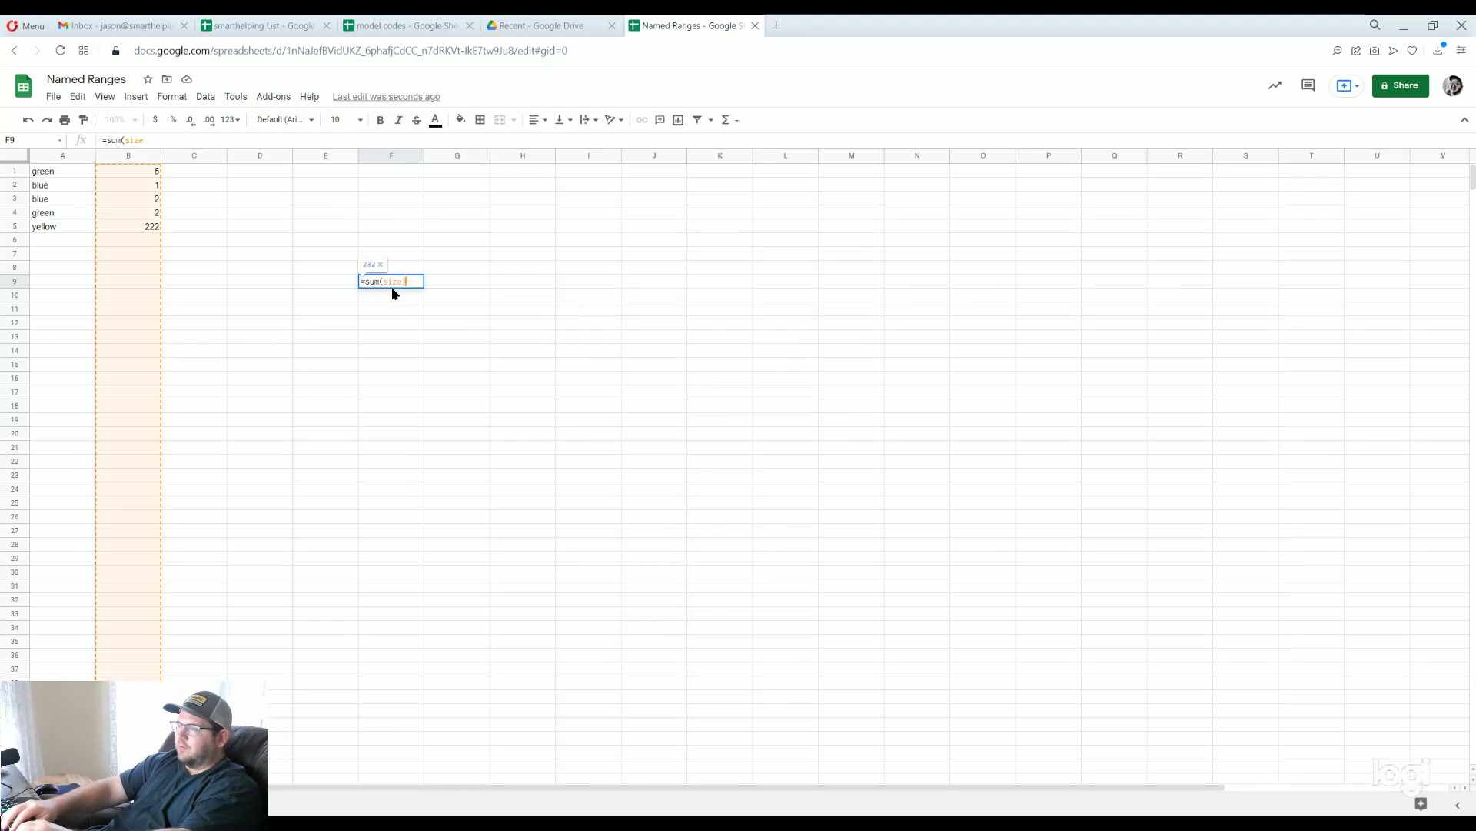
{"action": "key", "text": "Return"}
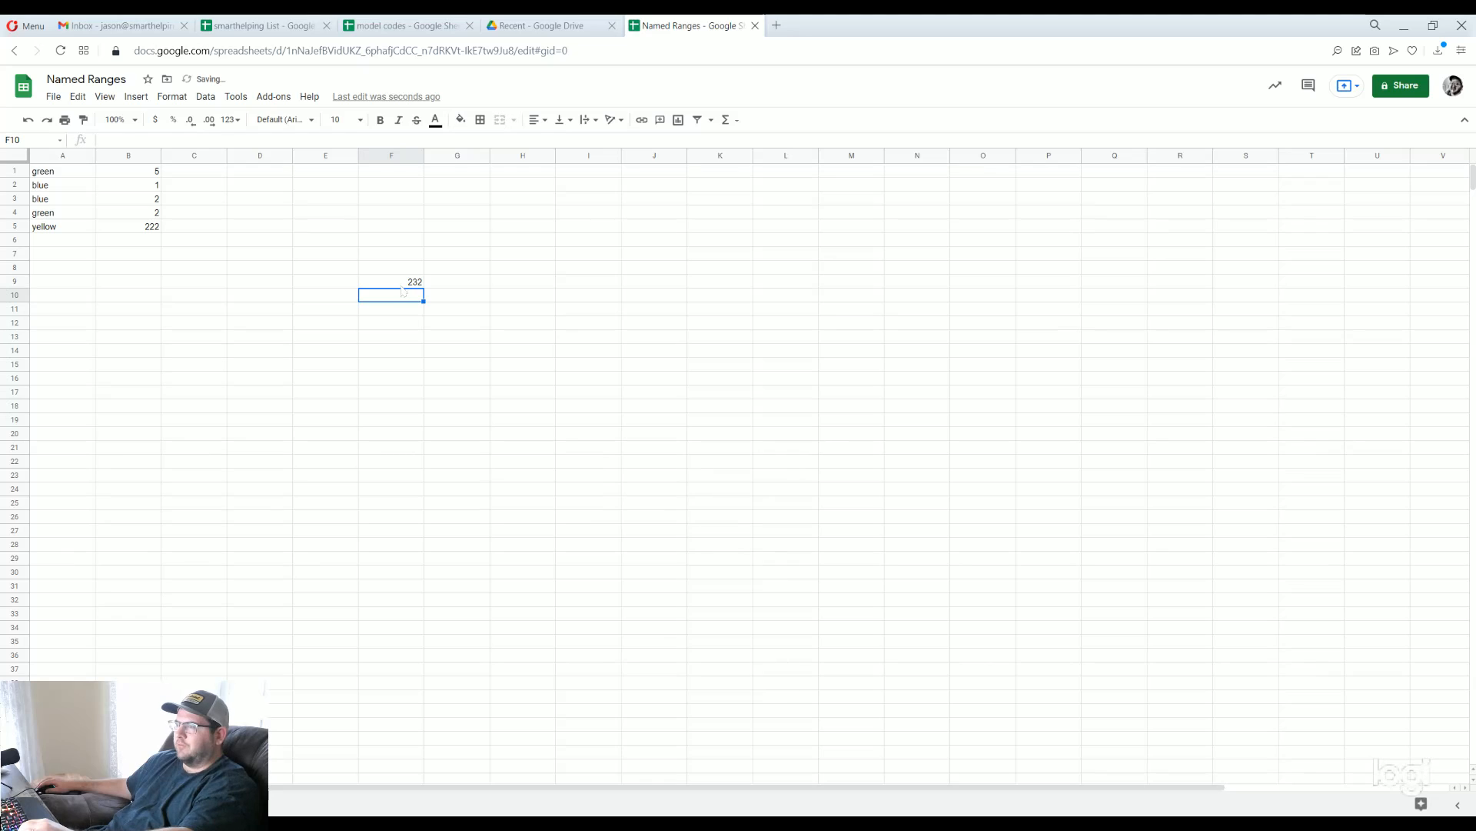
{"action": "key", "text": "Up"}
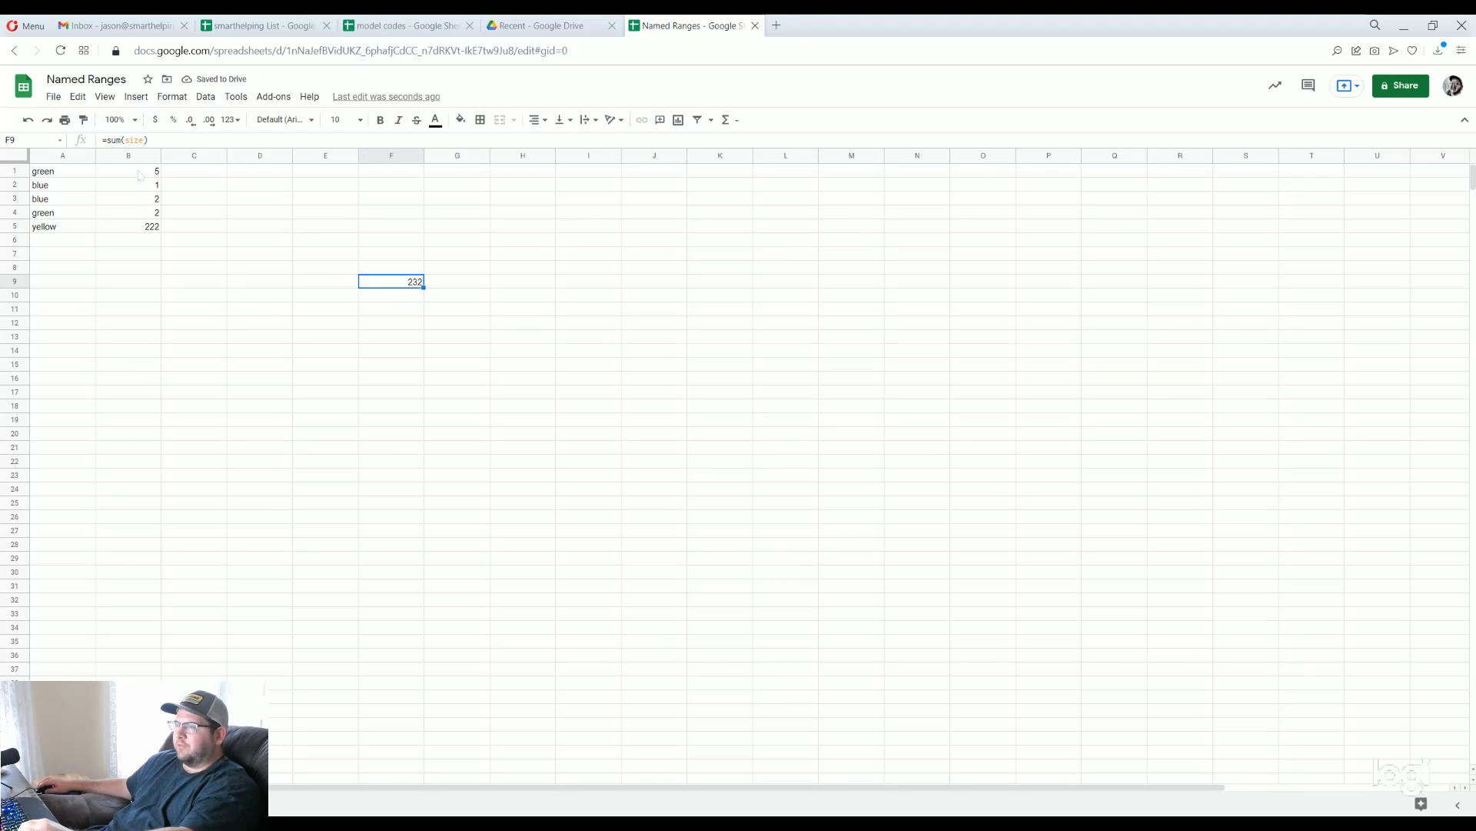
{"action": "left_click_drag", "start_coordinate": [139, 175], "coordinate": [149, 228]}
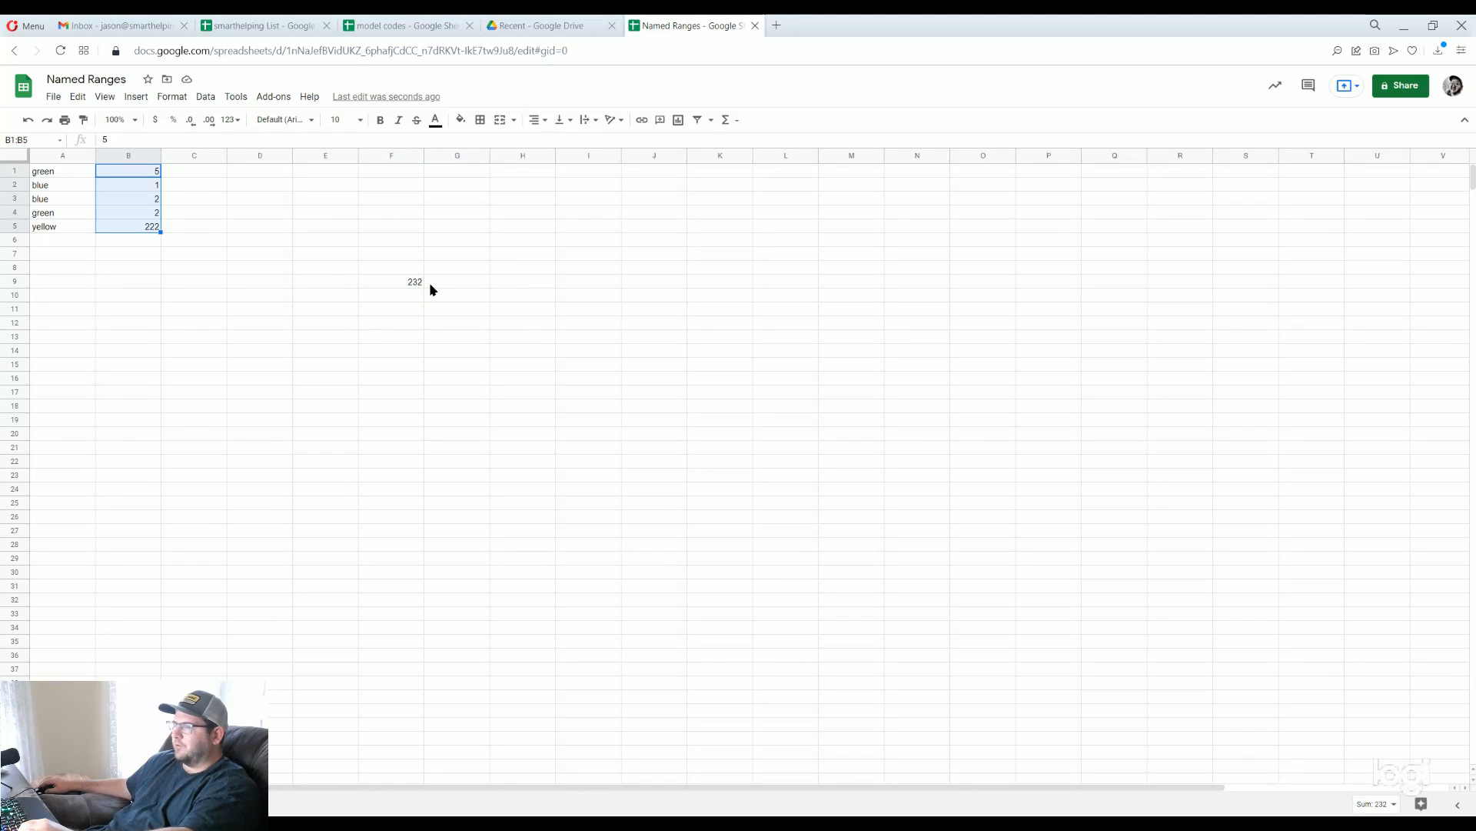
Try to count the sizes above 4 in cell F9 with the formula =countifs(size,>4)
{"action": "left_click", "coordinate": [402, 284]}
{"action": "type", "text": "="}
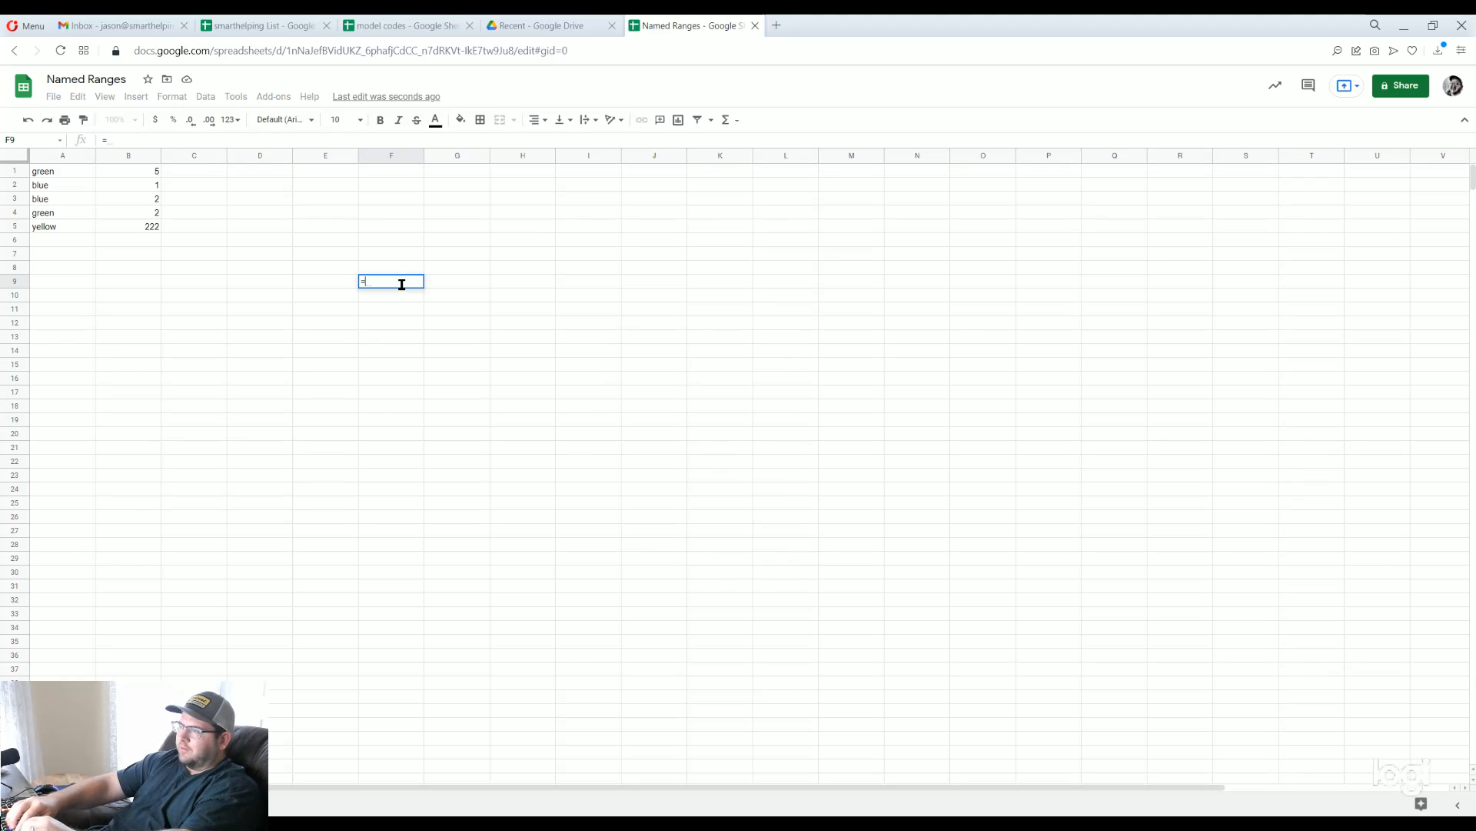
{"action": "type", "text": "countifs(s"}
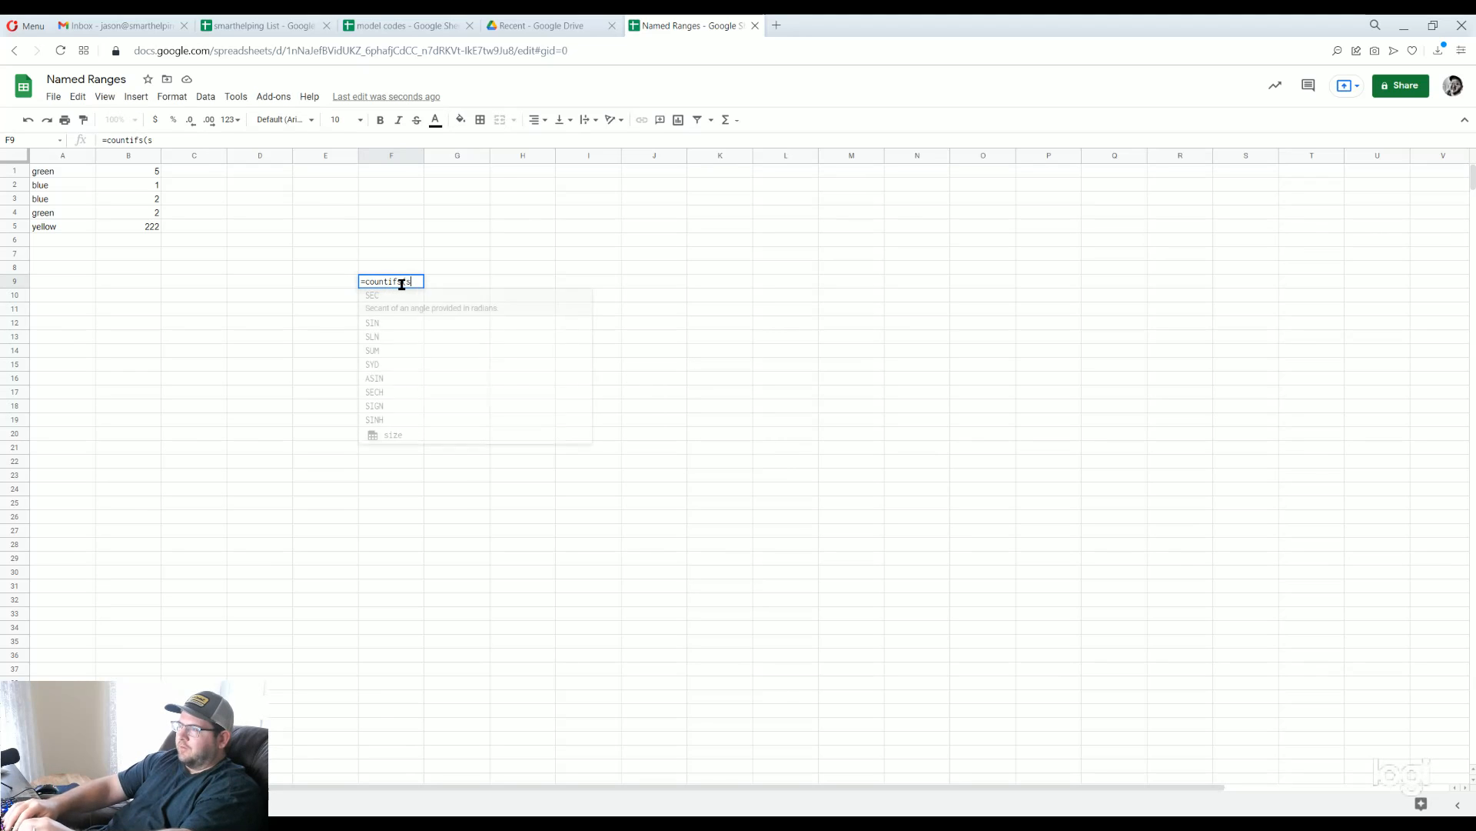
{"action": "type", "text": "ize,"}
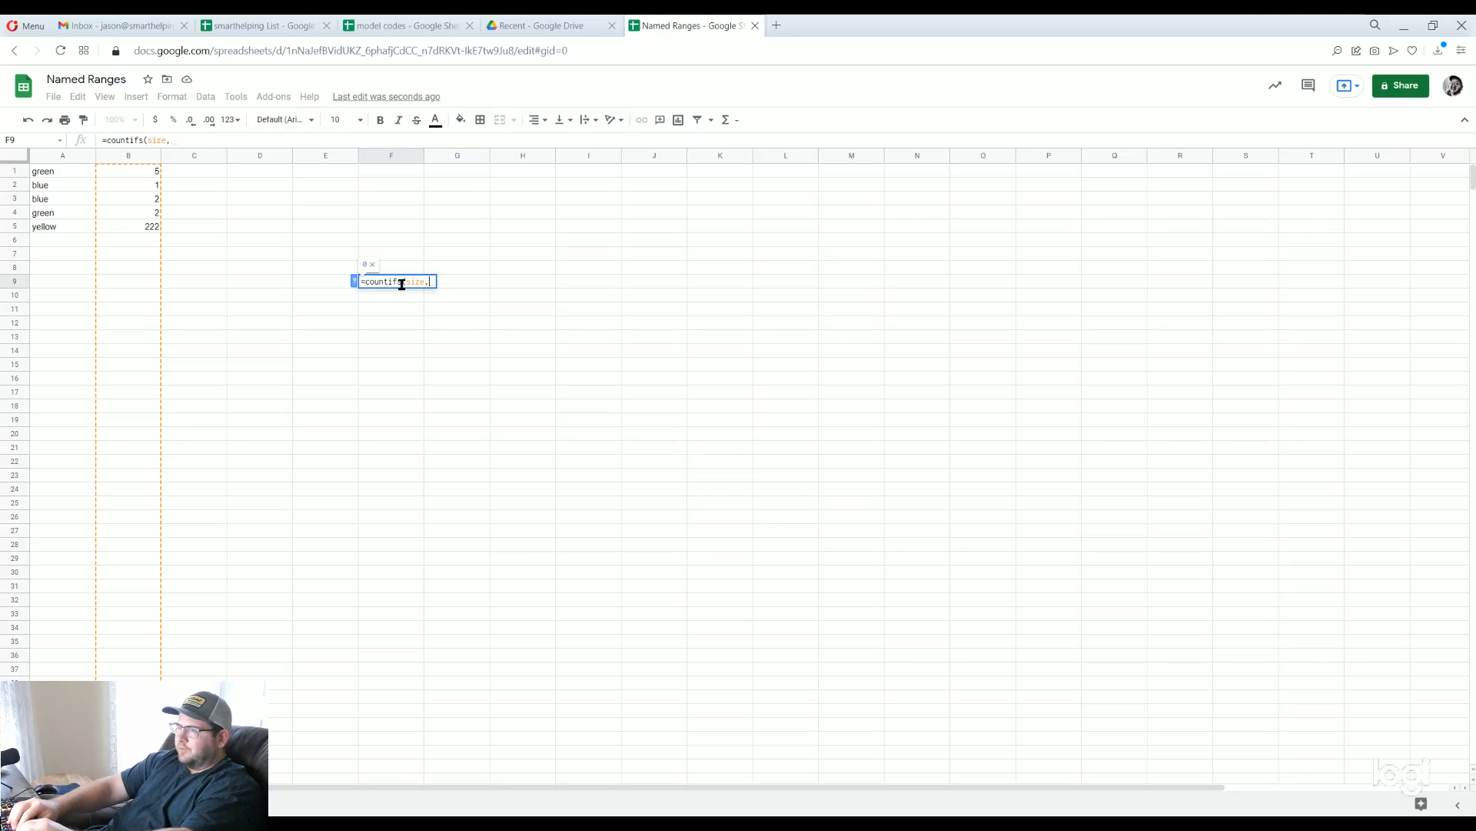
{"action": "type", "text": ">4"}
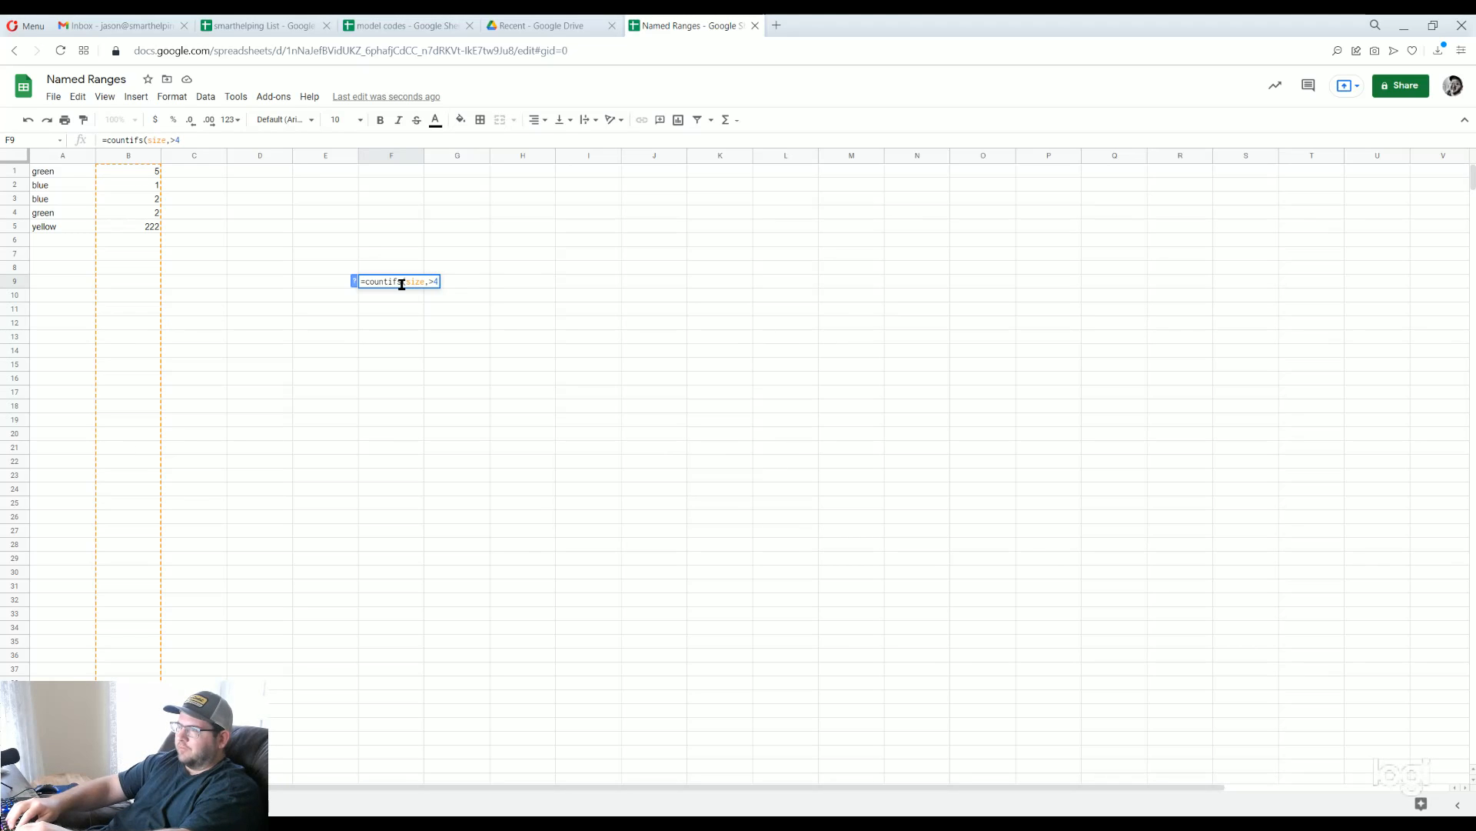
{"action": "key", "text": "Return"}
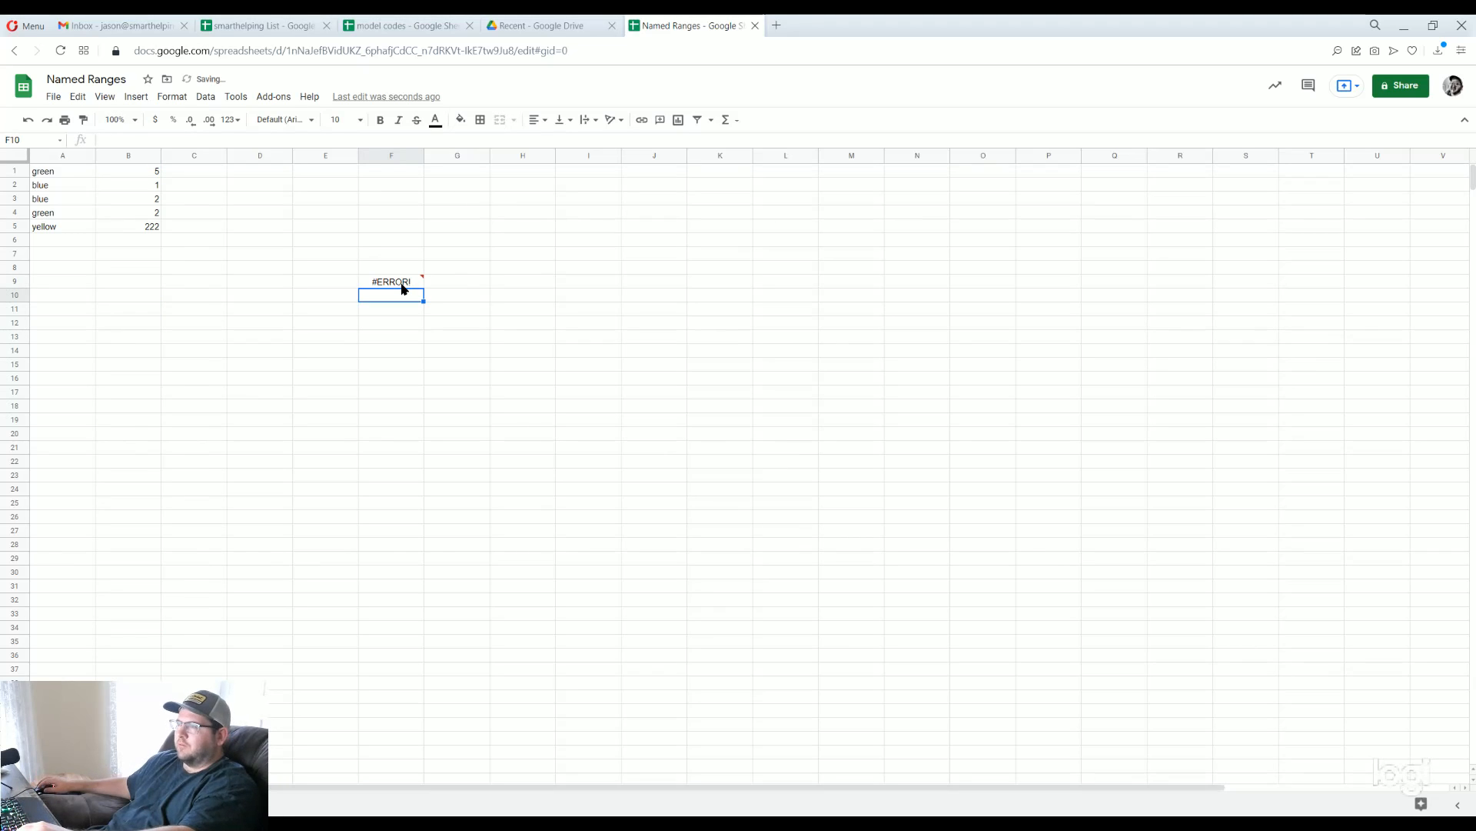
{"action": "key", "text": "Up"}
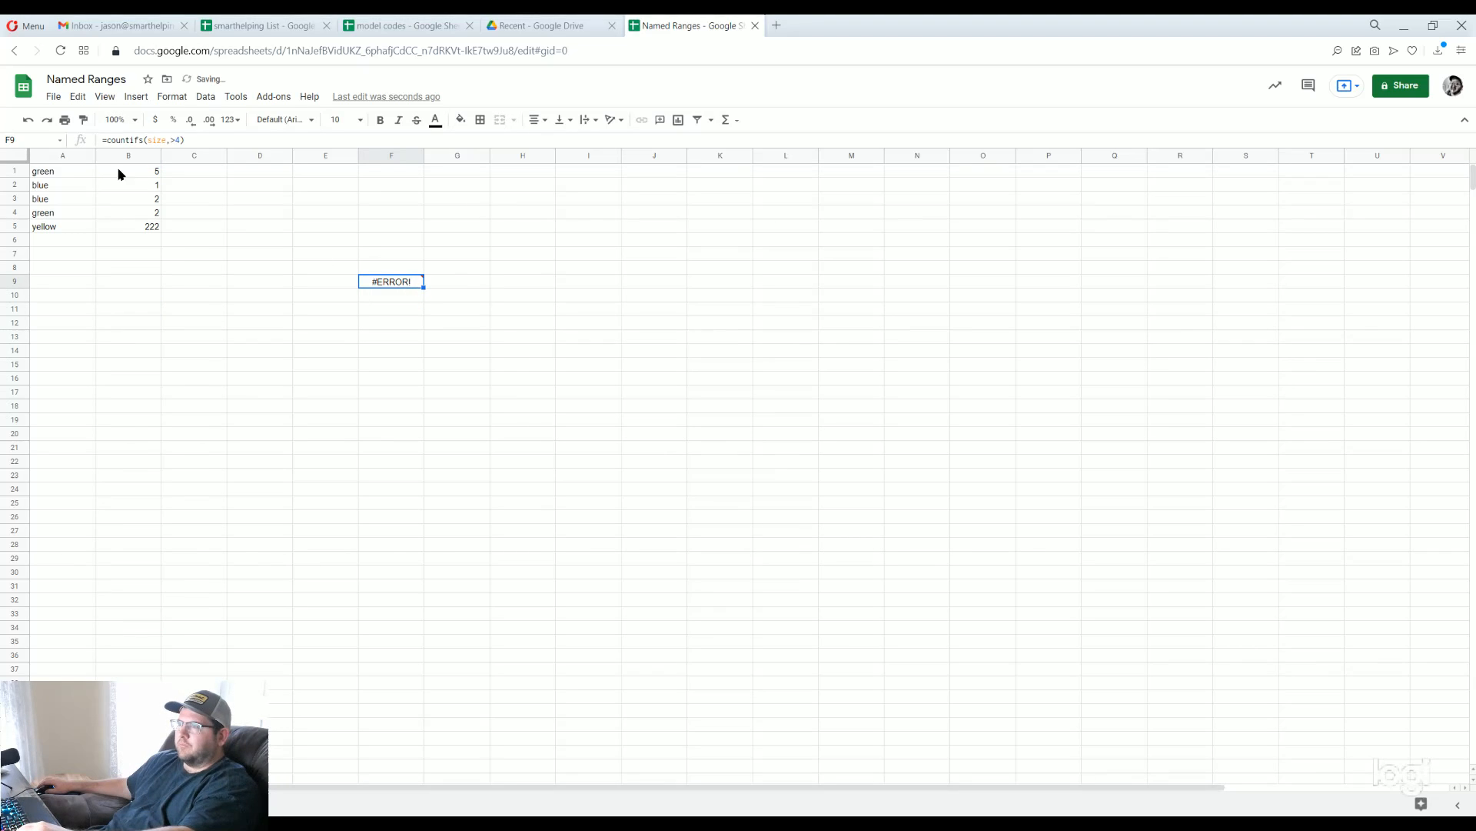
Correct the F9 formula to =countifs(size,">4") and check it against the values in column B
{"action": "left_click", "coordinate": [179, 139]}
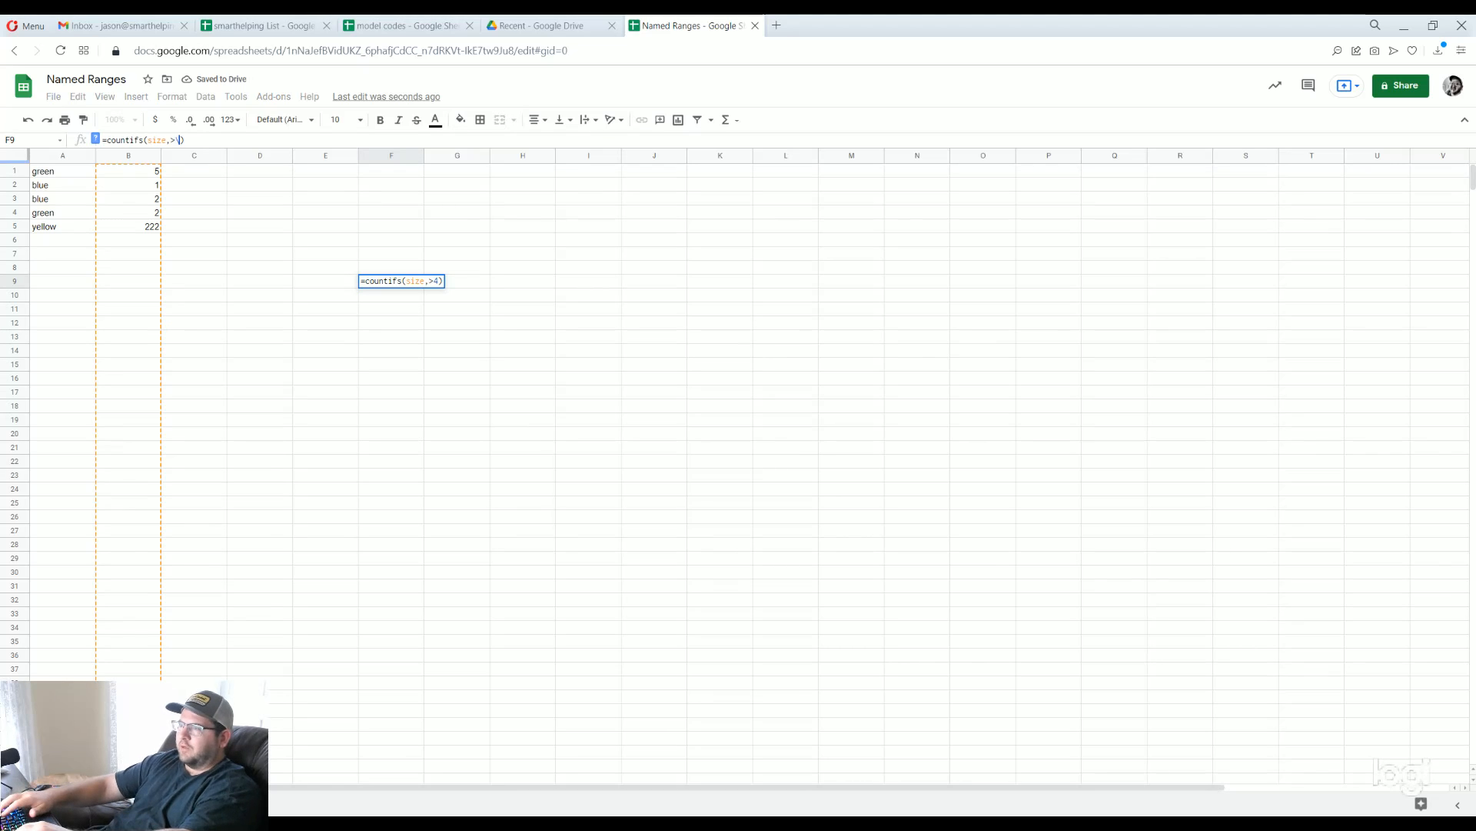
{"action": "key", "text": "BackSpace"}
{"action": "key", "text": "BackSpace"}
{"action": "type", "text": "\">"}
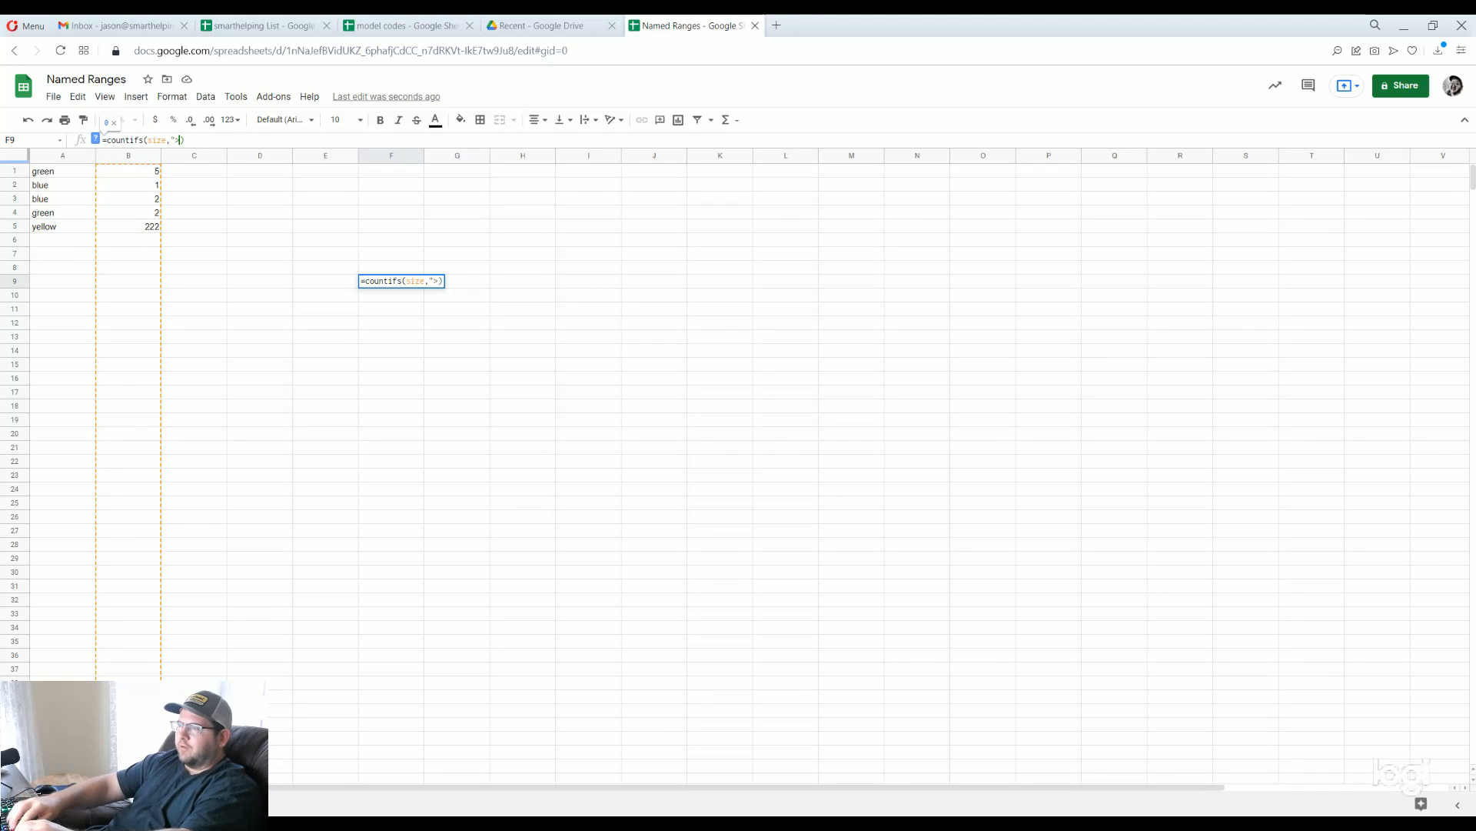
{"action": "type", "text": "4\""}
{"action": "key", "text": "Return"}
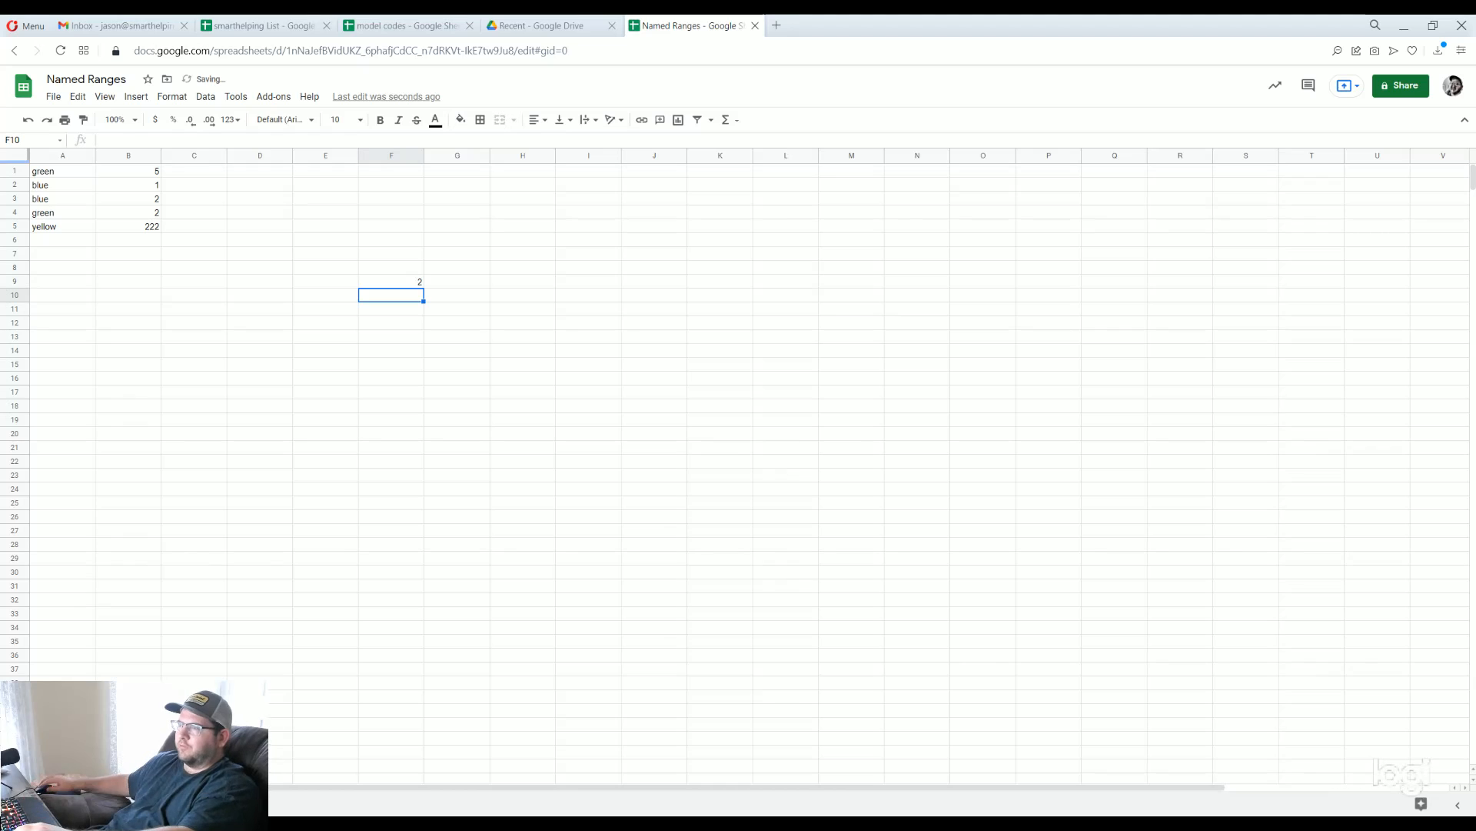
{"action": "left_click_drag", "start_coordinate": [142, 176], "coordinate": [148, 228]}
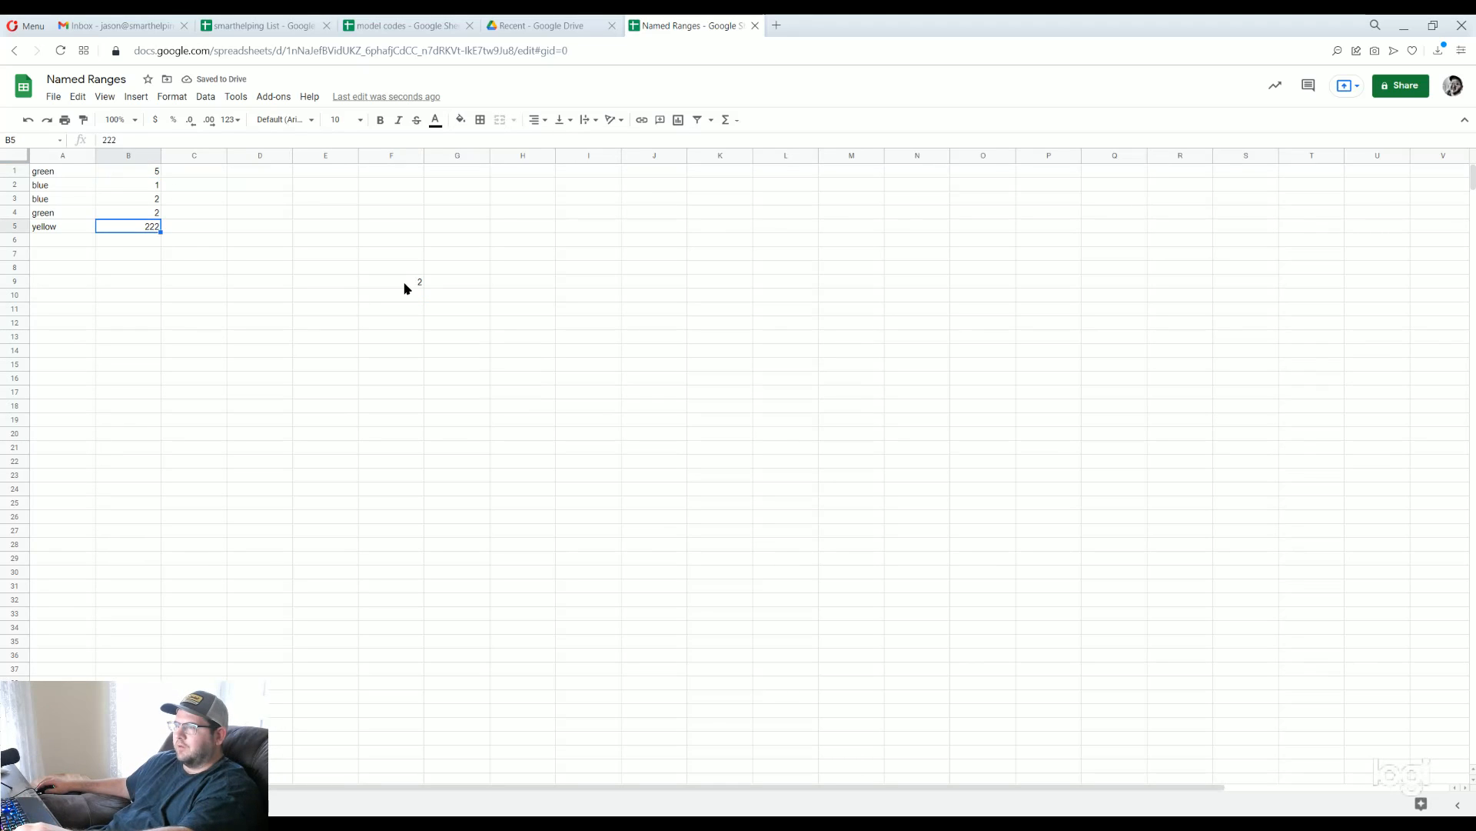
Replace the F9 formula with =sumifs(size,color,"blue") and check it against the blue rows' sizes
{"action": "left_click", "coordinate": [405, 284]}
{"action": "type", "text": "=sumifs("}
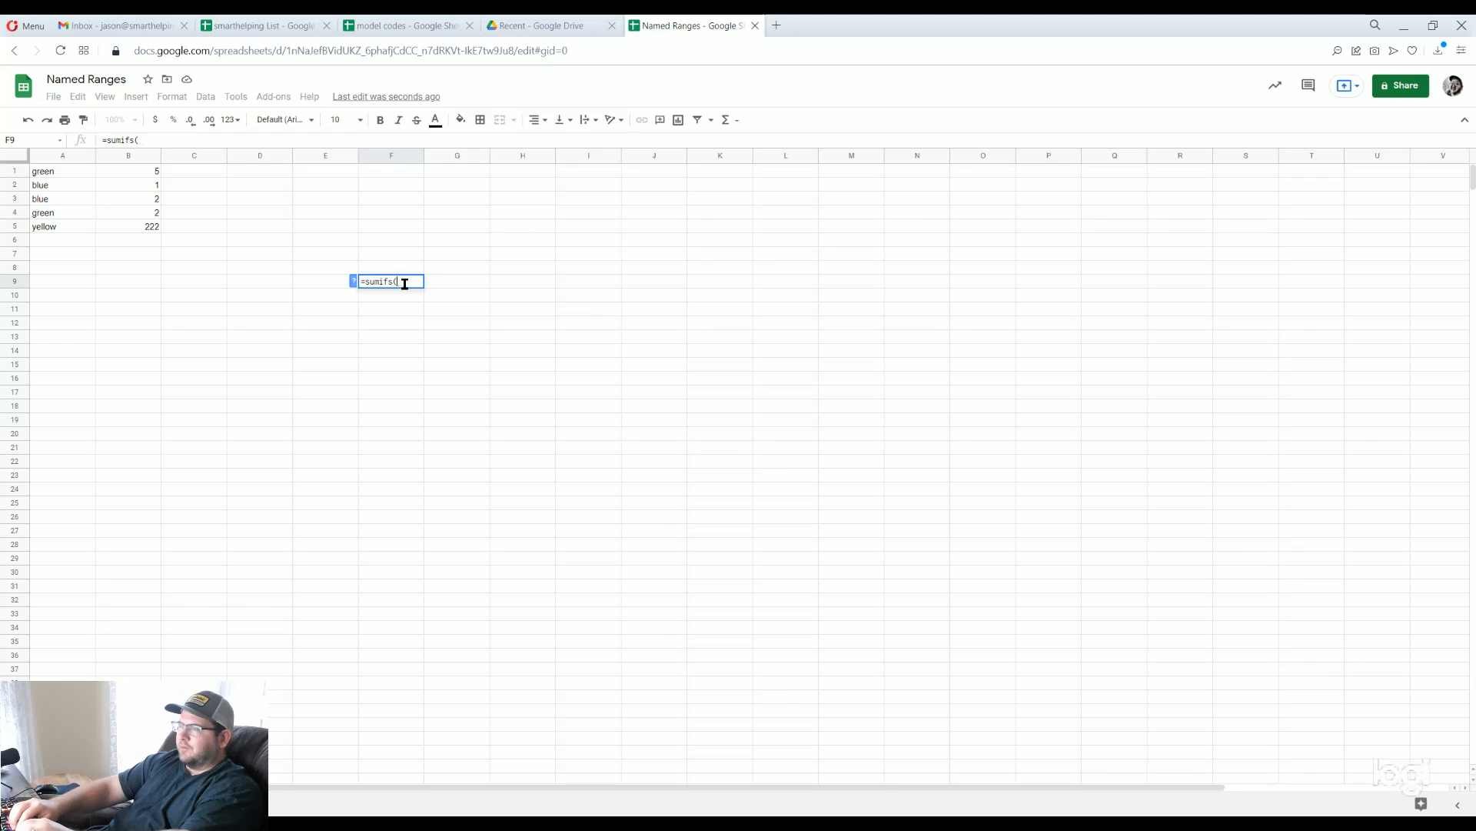
{"action": "type", "text": "size"}
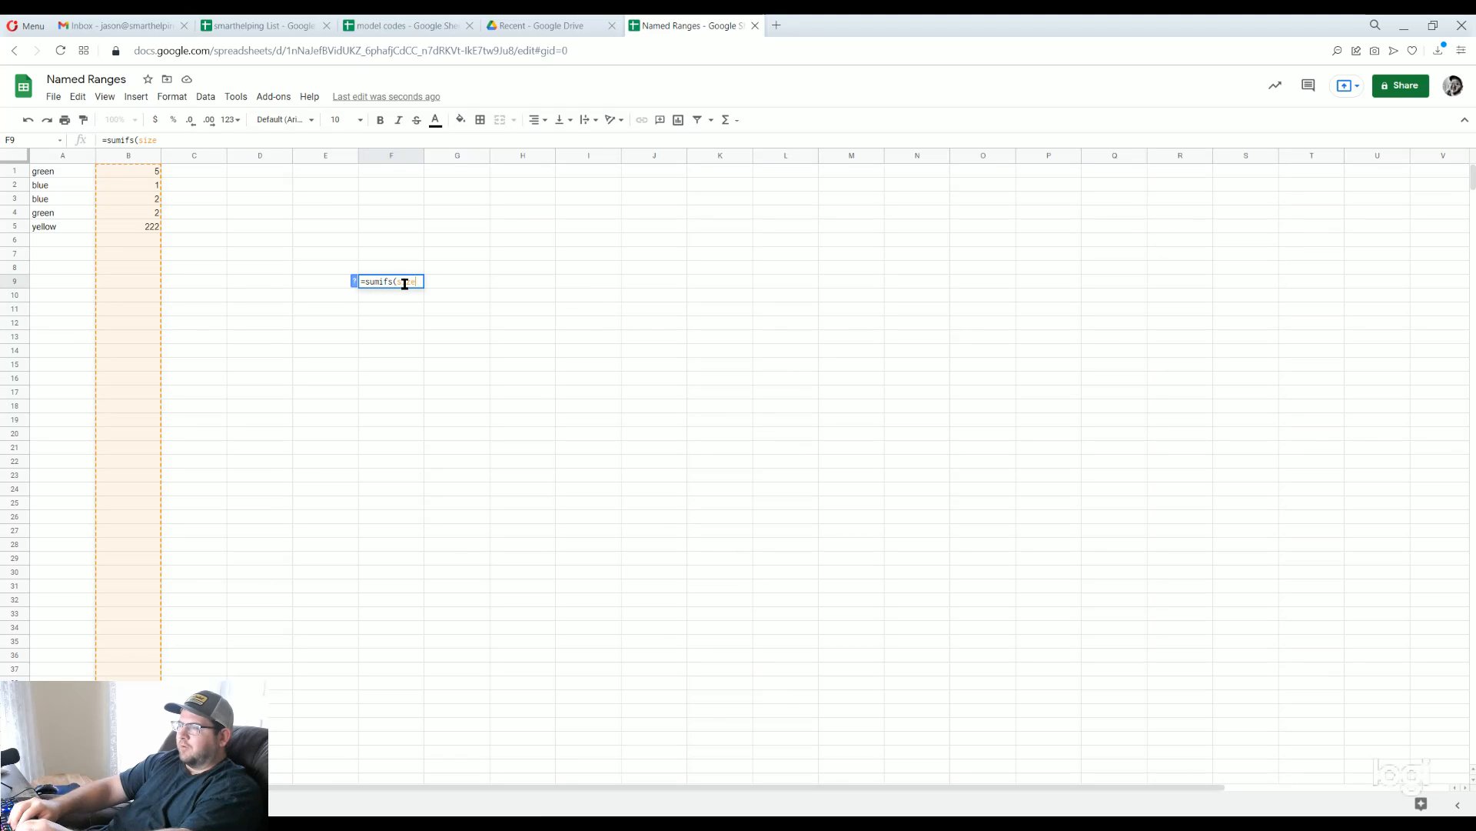
{"action": "type", "text": ","}
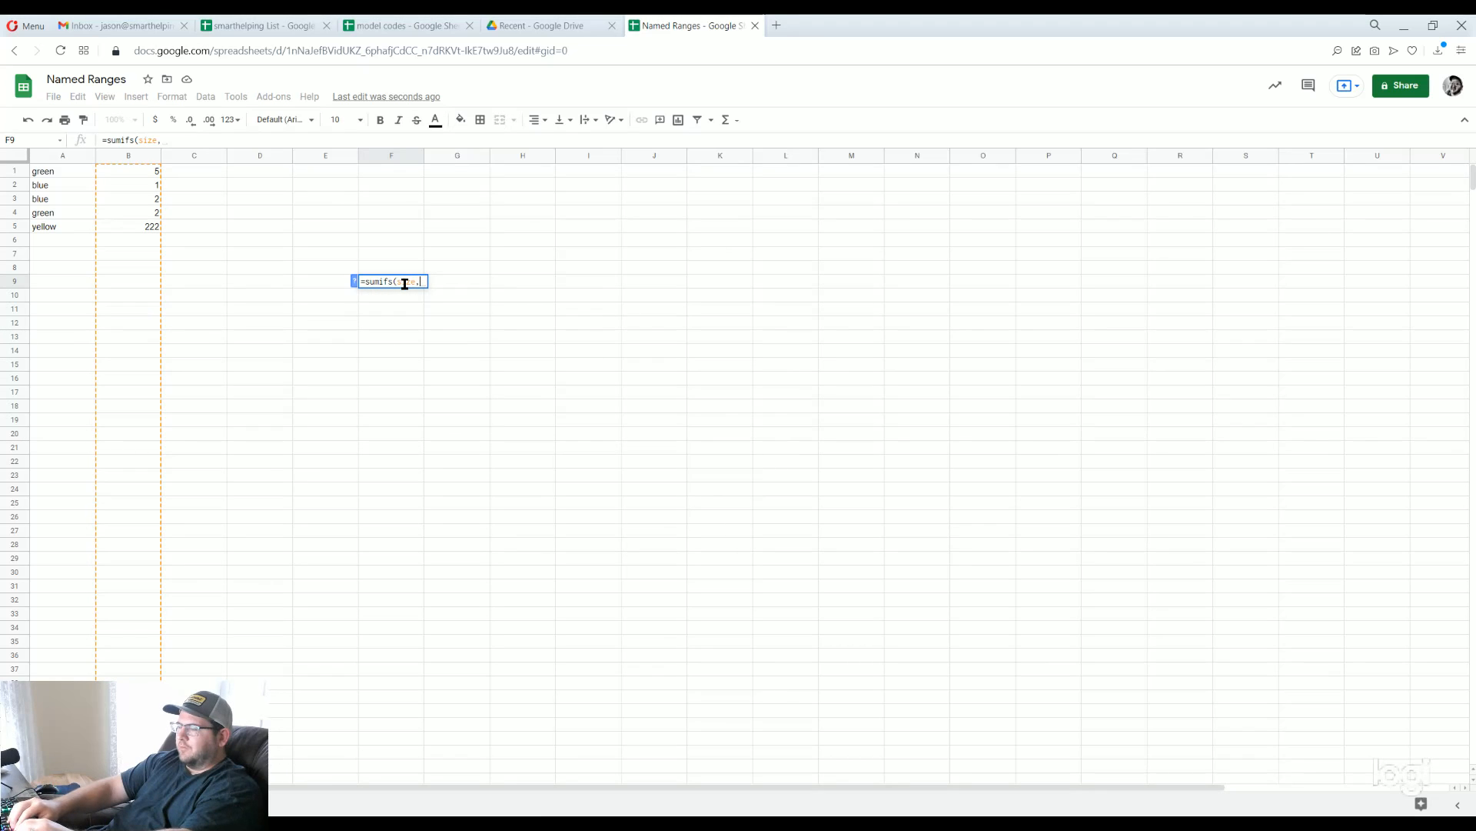
{"action": "type", "text": "color"}
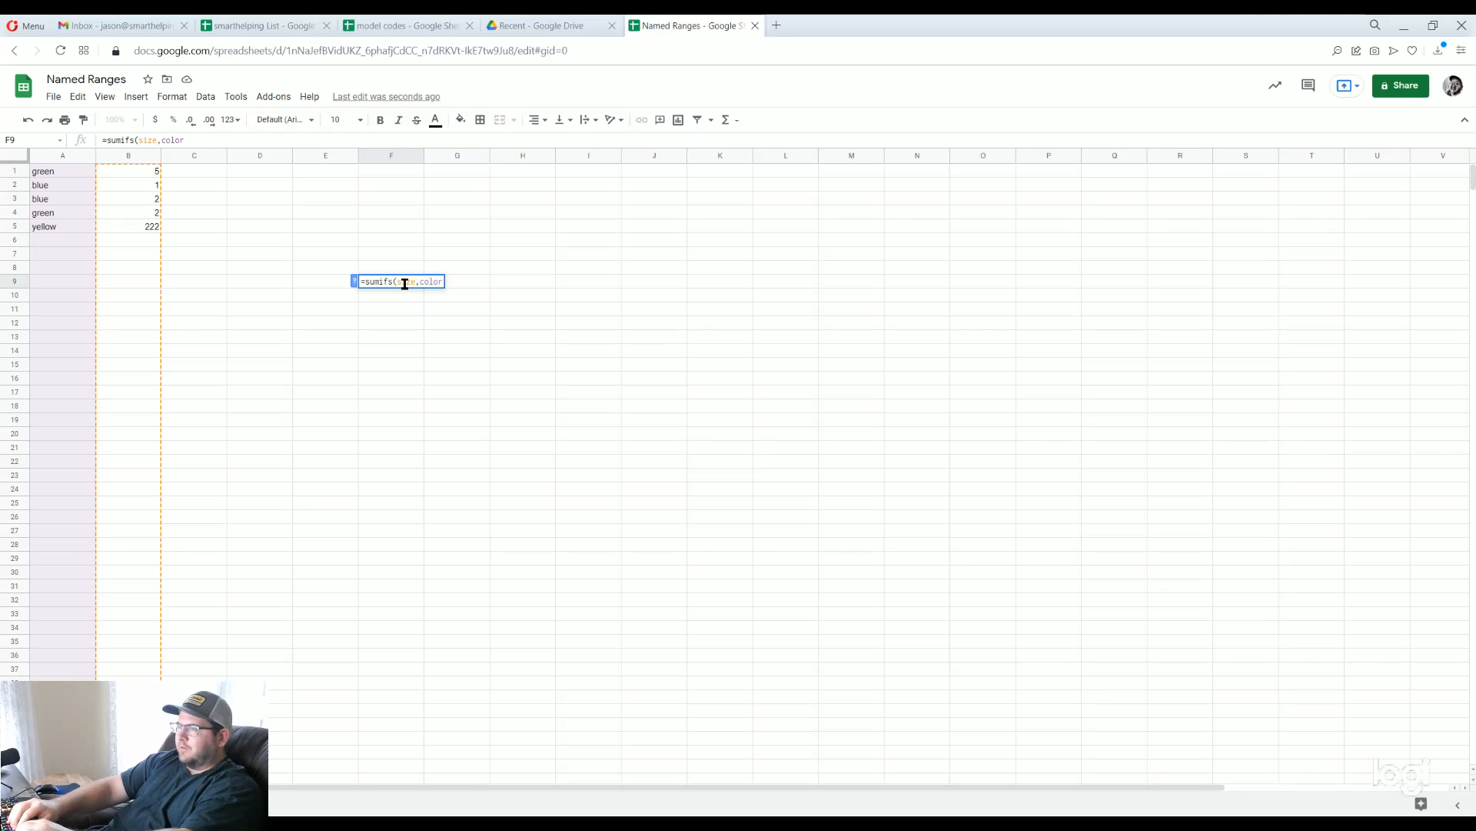
{"action": "type", "text": ",\"blue"}
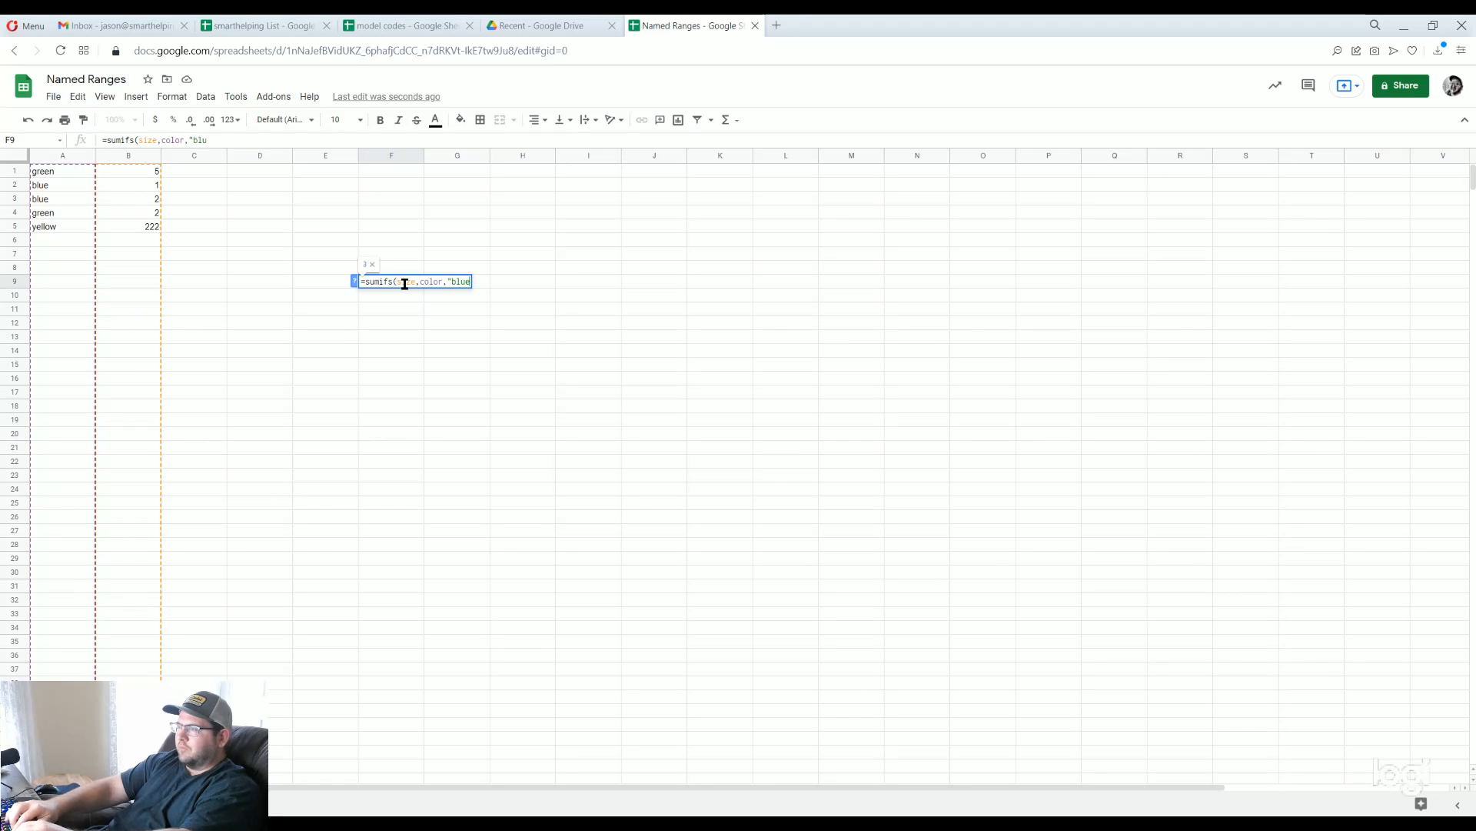
{"action": "type", "text": "\""}
{"action": "key", "text": "Return"}
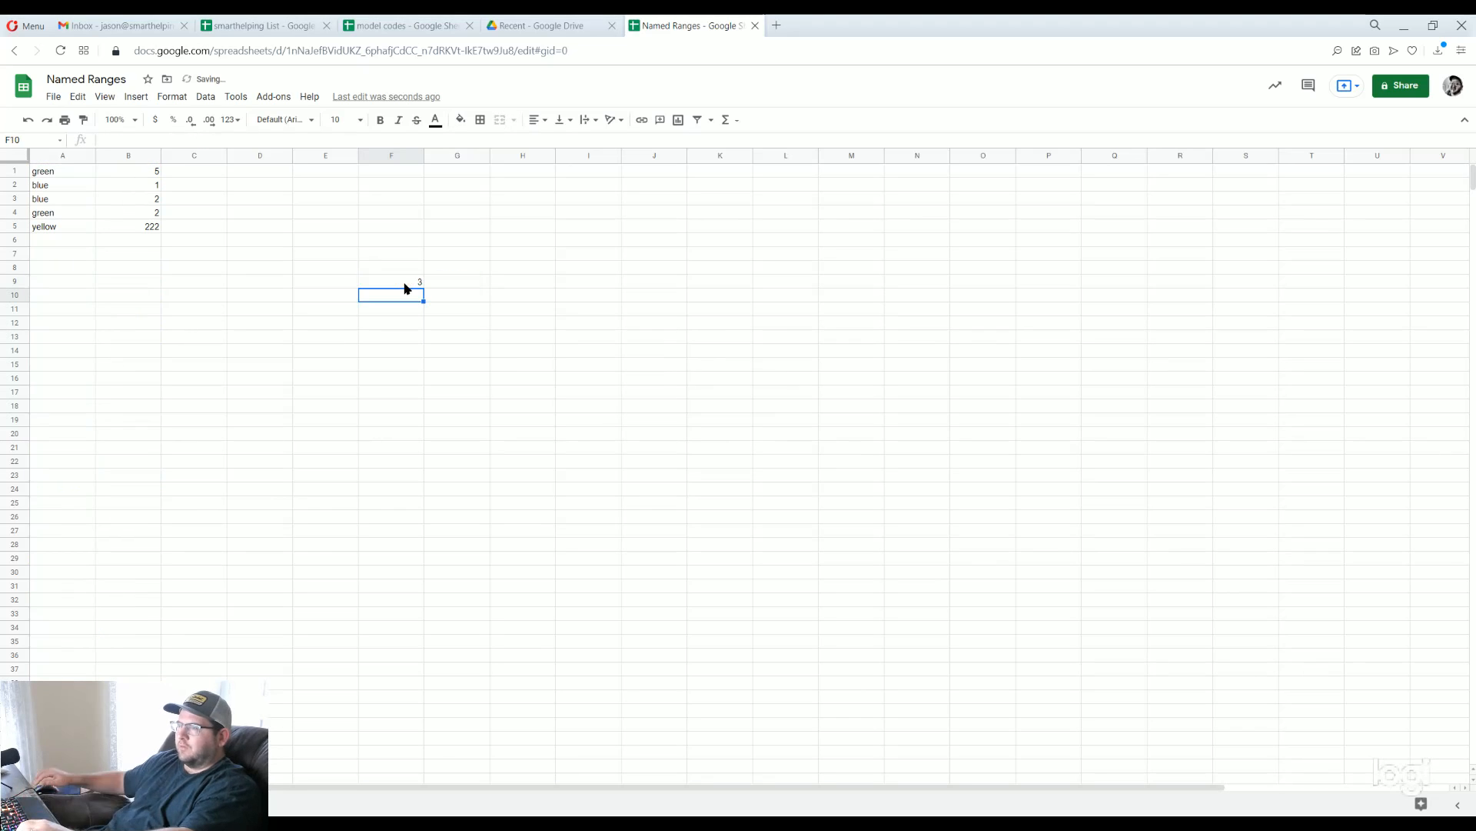
{"action": "left_click", "coordinate": [151, 186]}
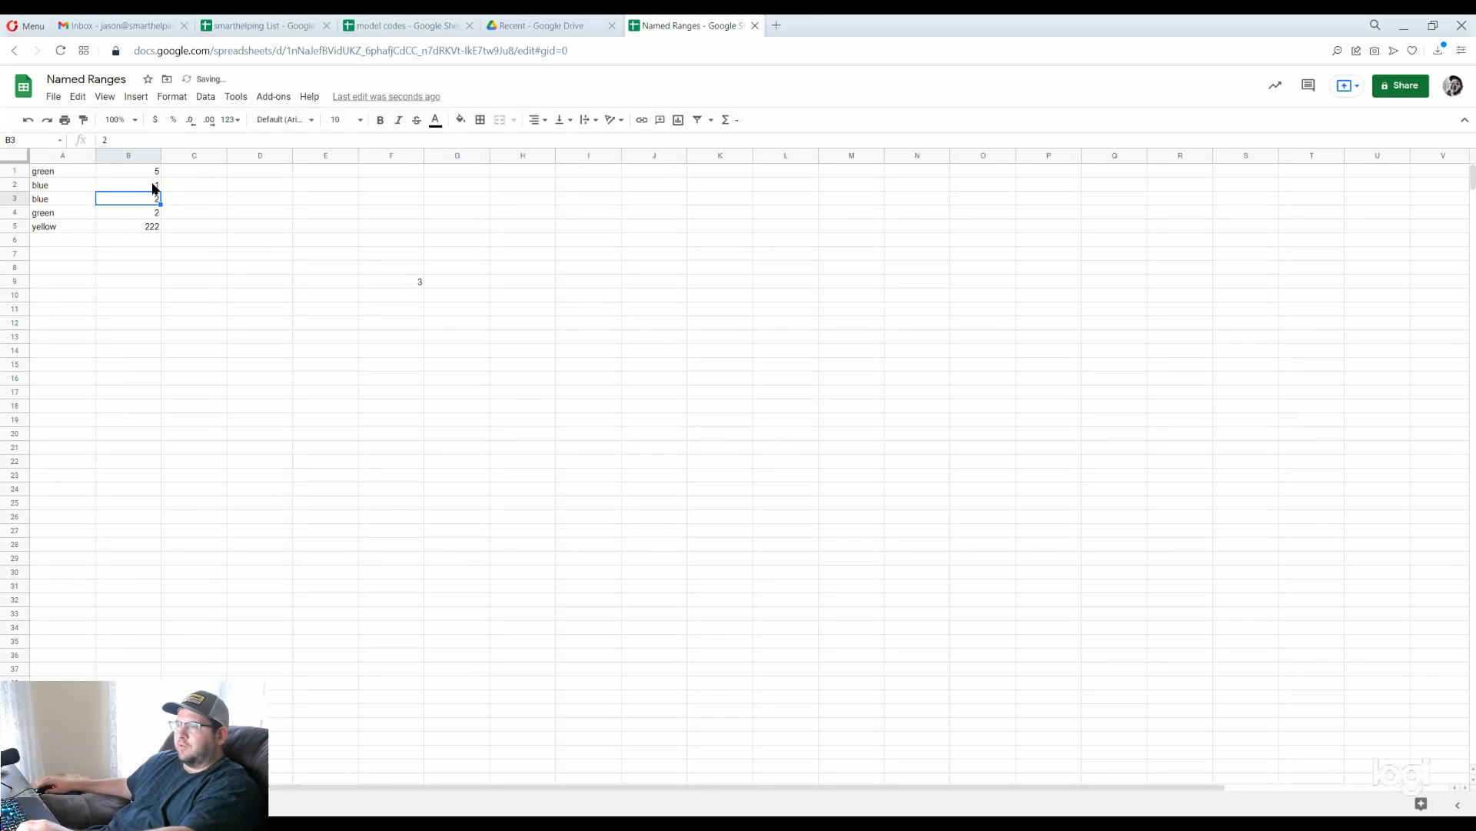
Change the color criterion in the F9 SUMIFS formula to "yellow"
{"action": "left_click", "coordinate": [397, 283]}
{"action": "left_click_drag", "start_coordinate": [212, 140], "coordinate": [193, 141]}
{"action": "type", "text": "yellow"}
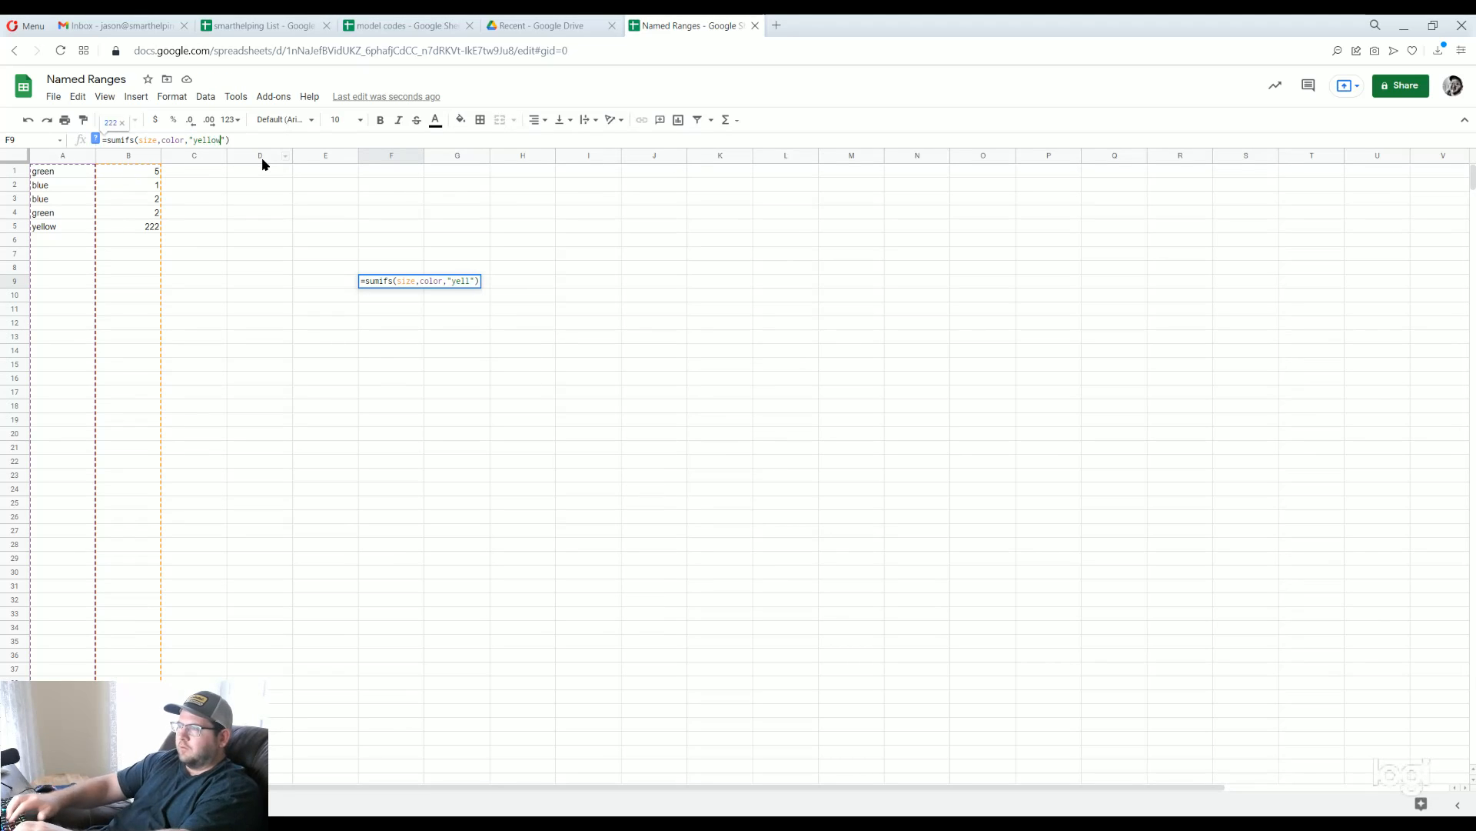
{"action": "key", "text": "Return"}
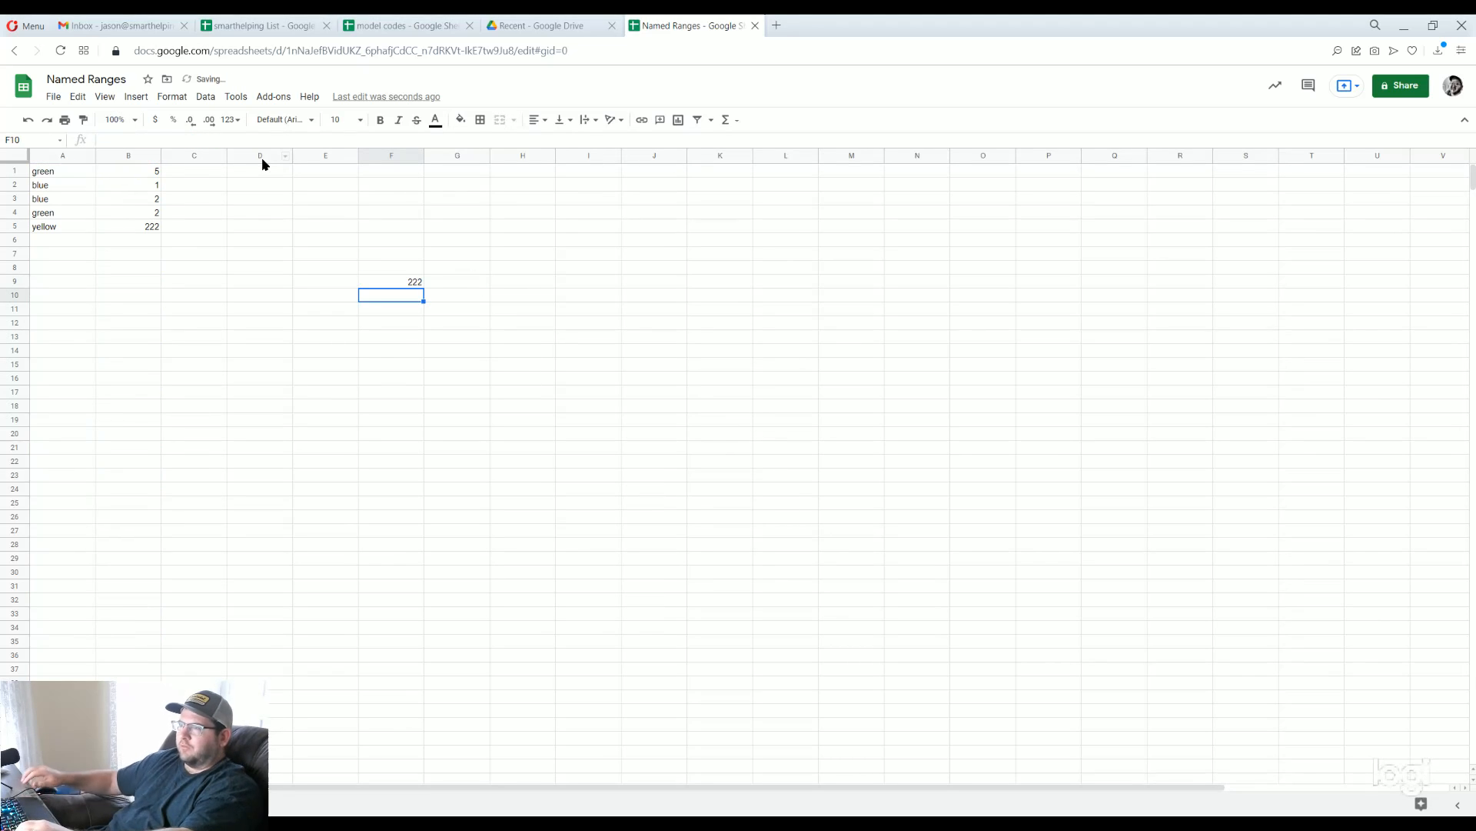
Copy yellow from A5 into A4 and A3, and check the SUMIFS result in F9
{"action": "left_click", "coordinate": [65, 222]}
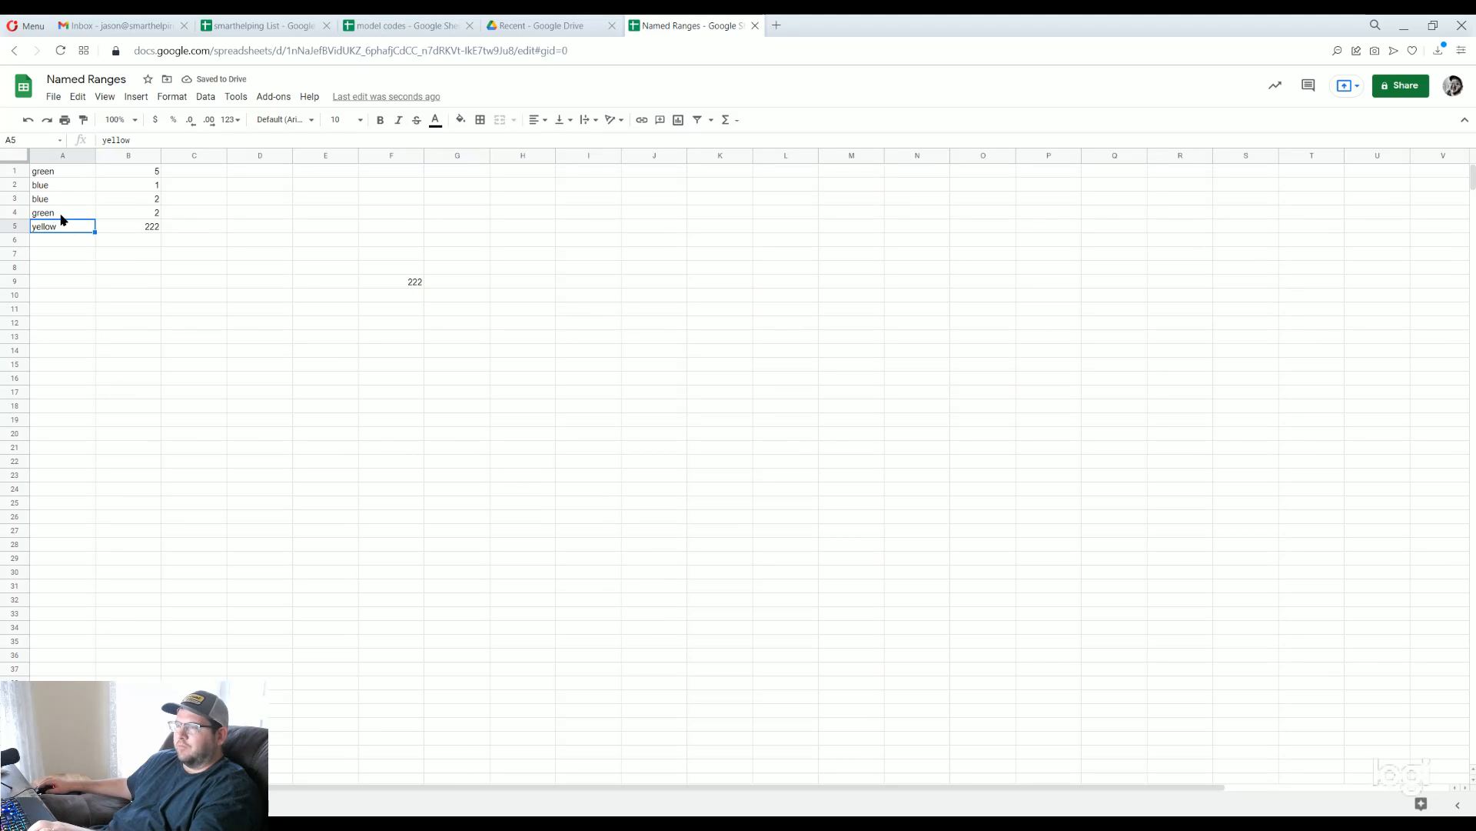
{"action": "key", "text": "ctrl+c"}
{"action": "left_click", "coordinate": [60, 211]}
{"action": "key", "text": "ctrl+v"}
{"action": "left_click", "coordinate": [59, 198]}
{"action": "key", "text": "ctrl+v"}
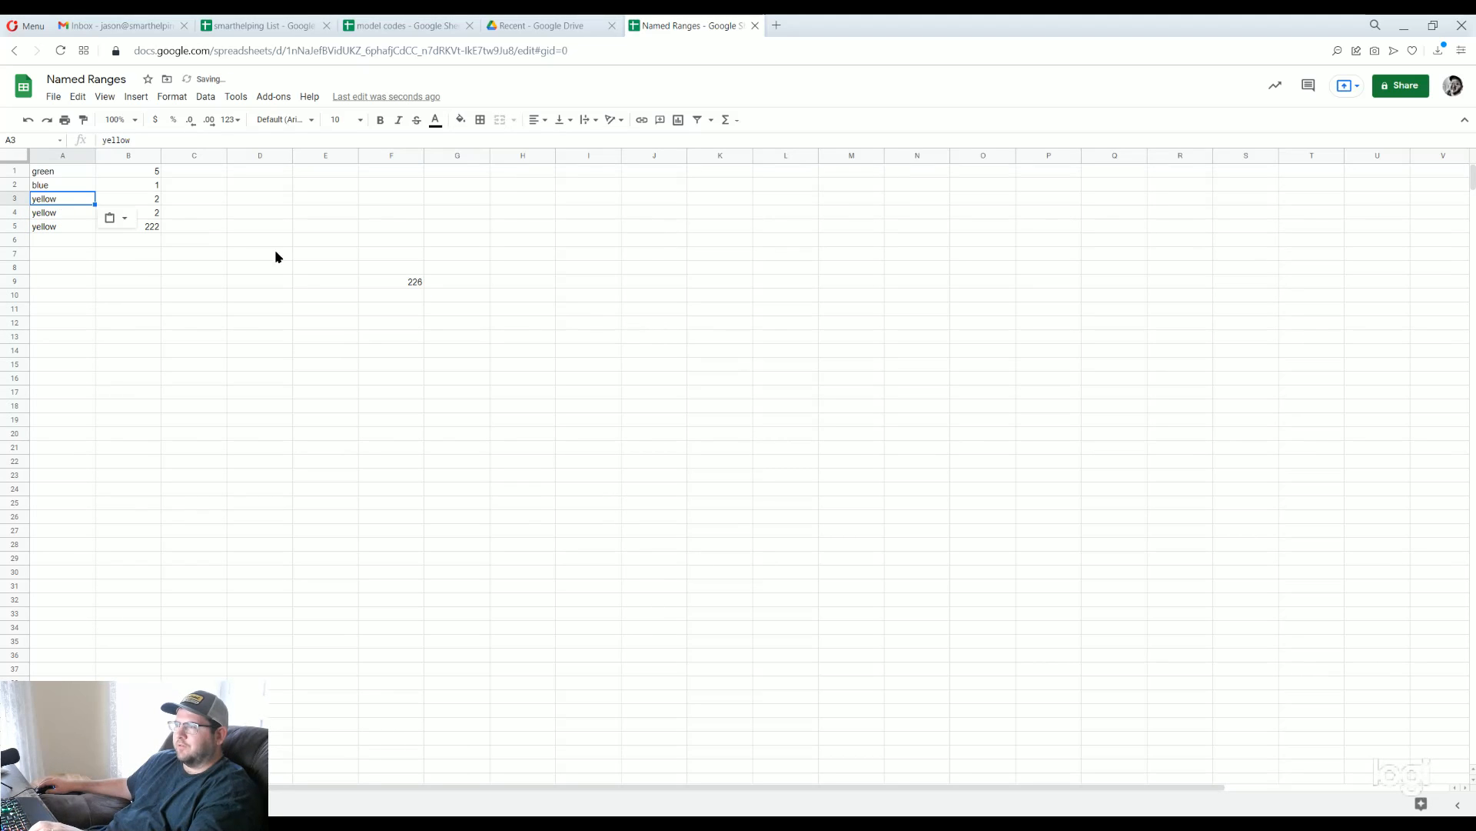
{"action": "left_click", "coordinate": [405, 282]}
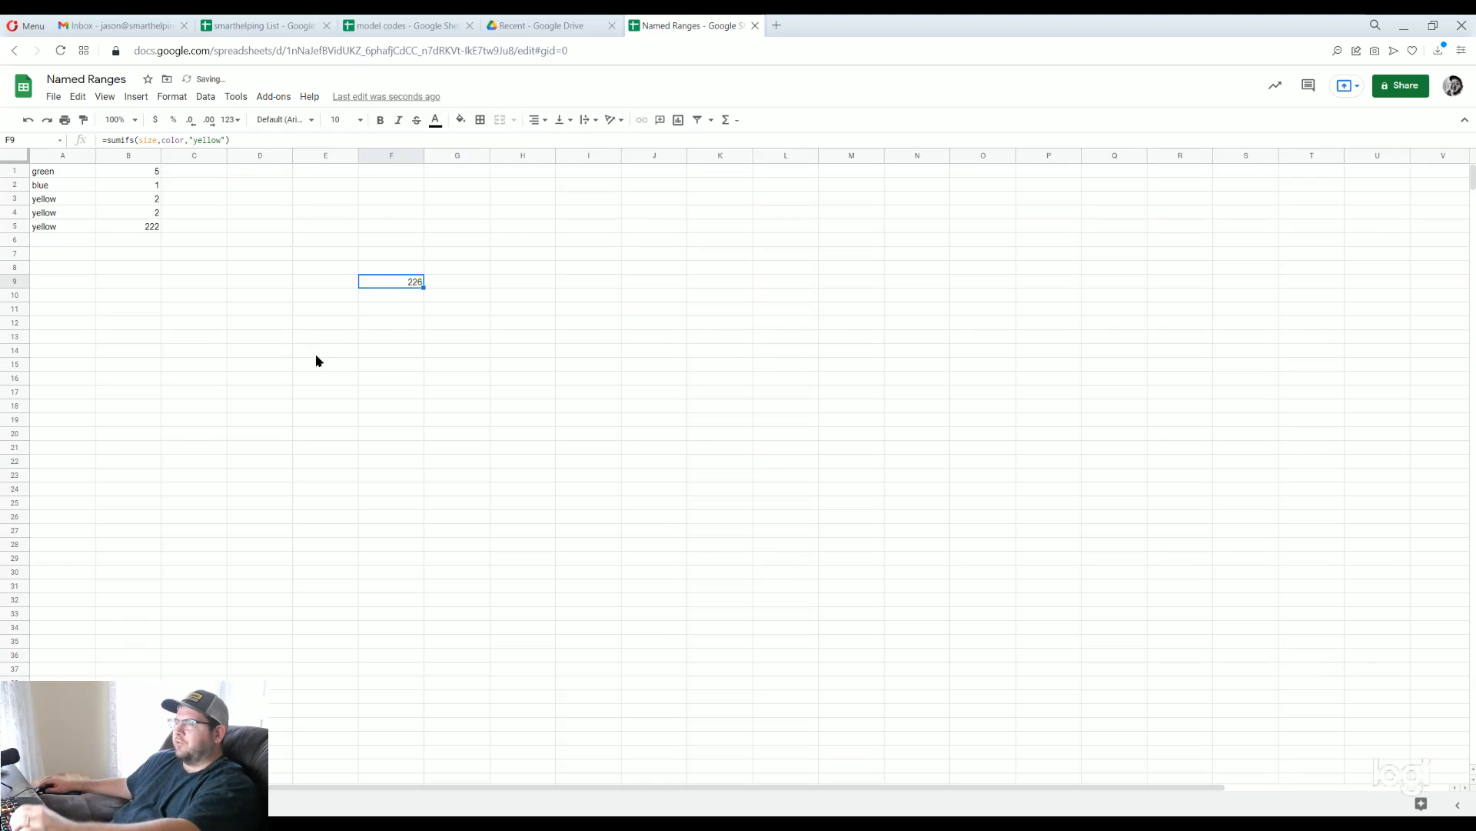
{"action": "left_click", "coordinate": [597, 293]}
{"action": "left_click", "coordinate": [63, 173]}
{"action": "left_click_drag", "start_coordinate": [129, 281], "coordinate": [139, 339]}
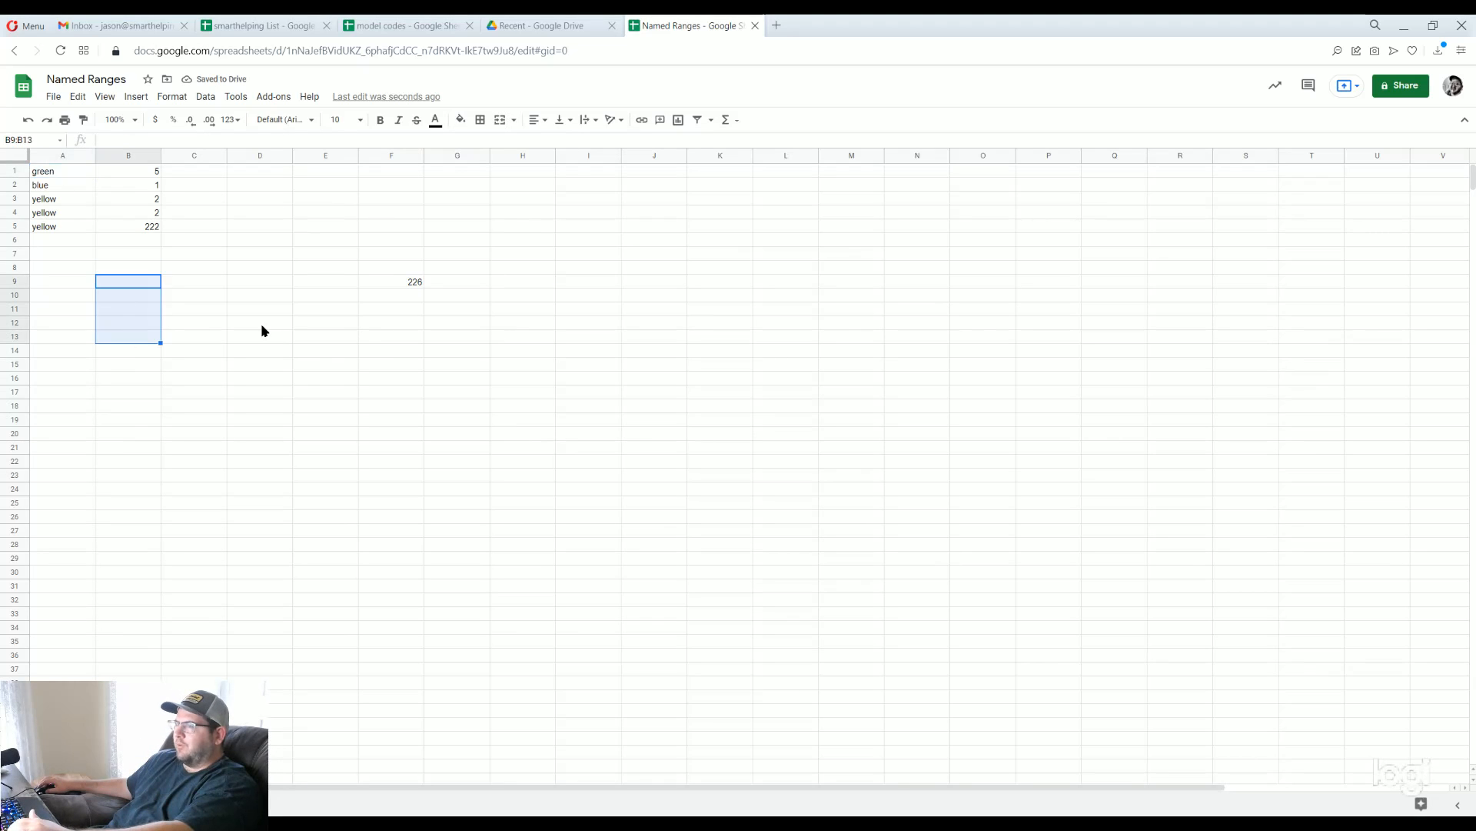
{"action": "left_click", "coordinate": [588, 392]}
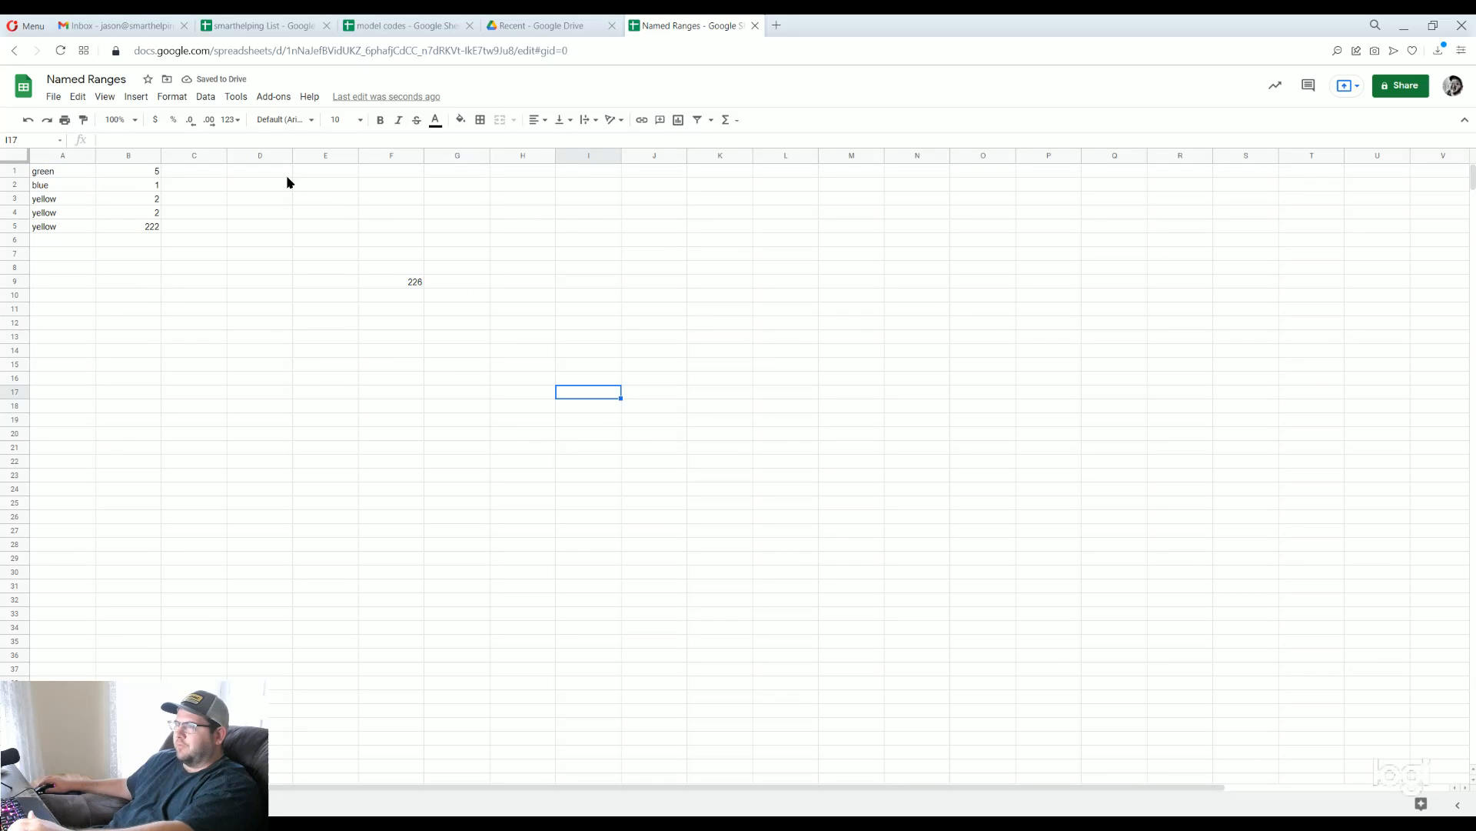
Clear the SUMIFS formula from cell F9
{"action": "left_click", "coordinate": [401, 283]}
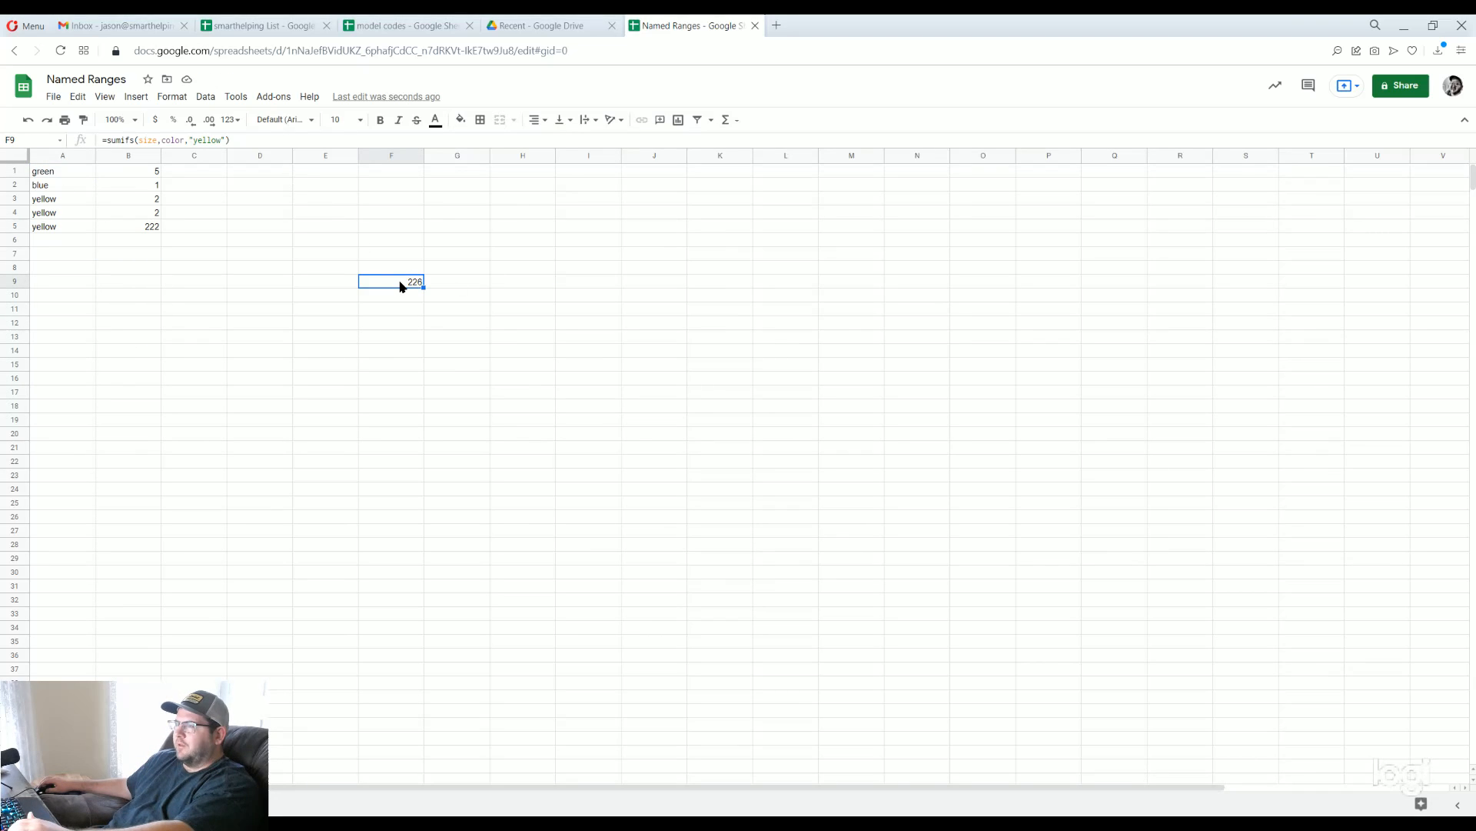
{"action": "left_click", "coordinate": [138, 141]}
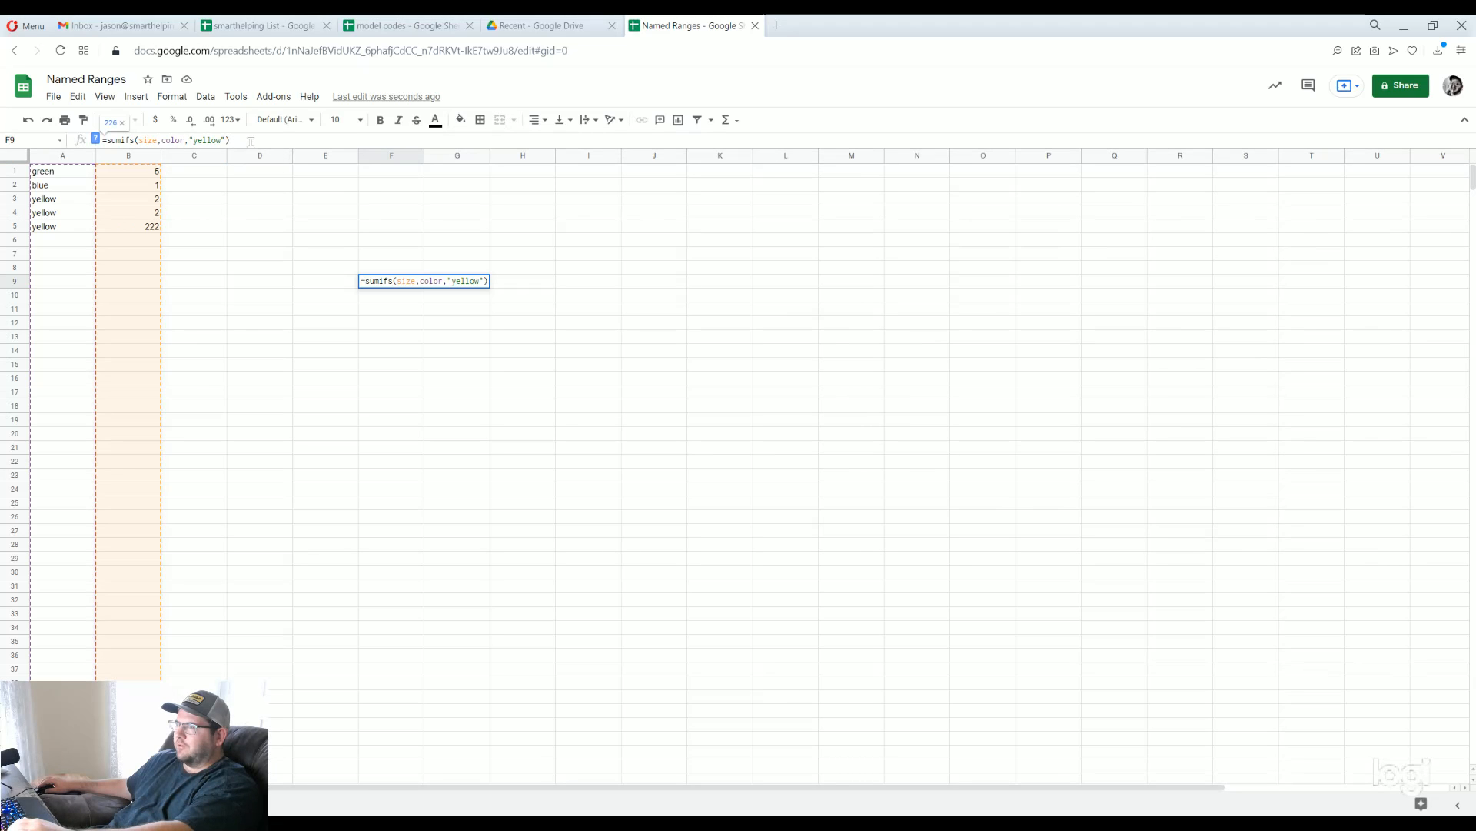
{"action": "key", "text": "Return"}
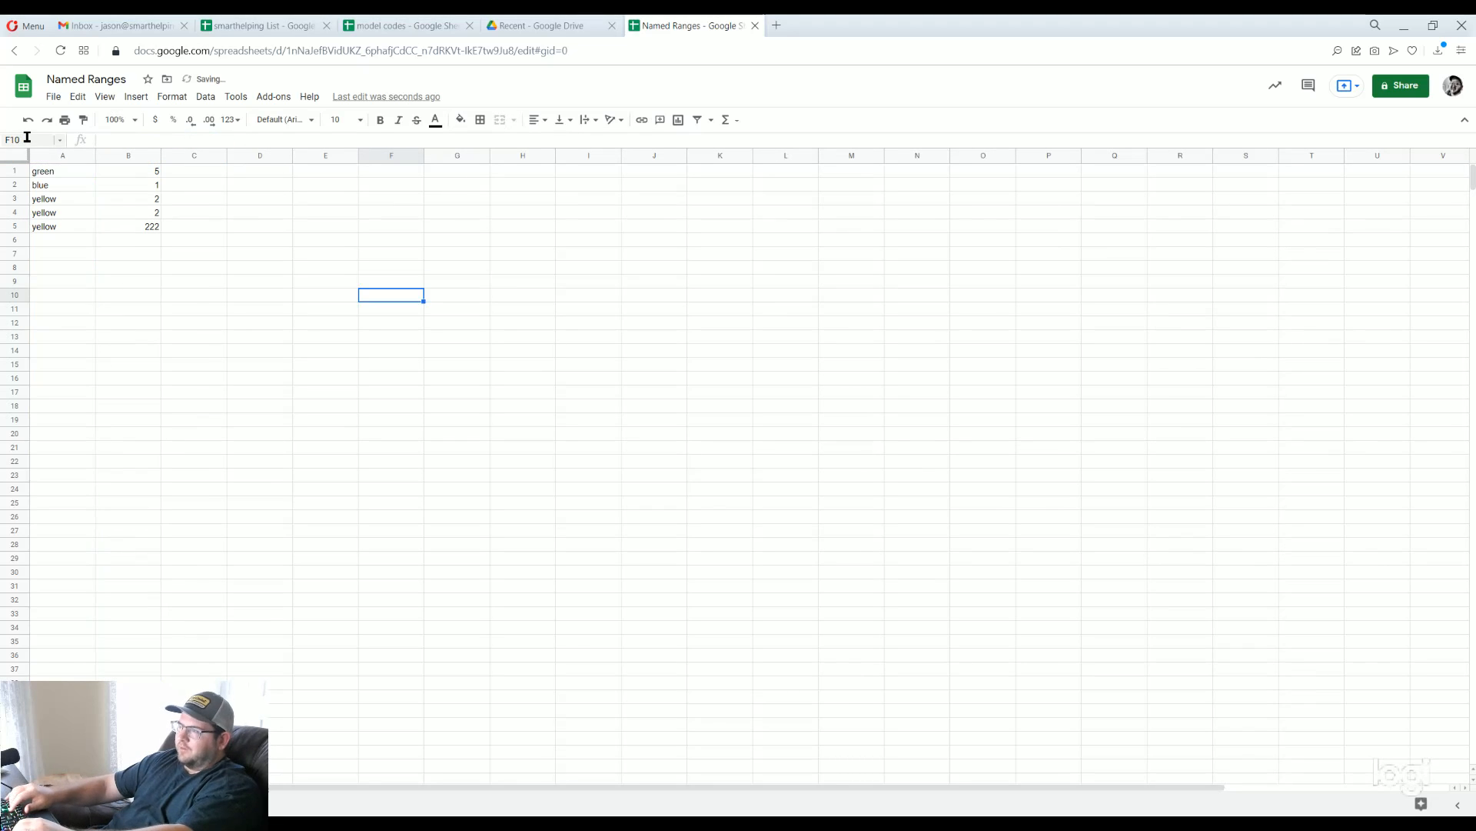
Enter a COUNTA formula in F9 that counts the entries in the named range color
{"action": "key", "text": "Up"}
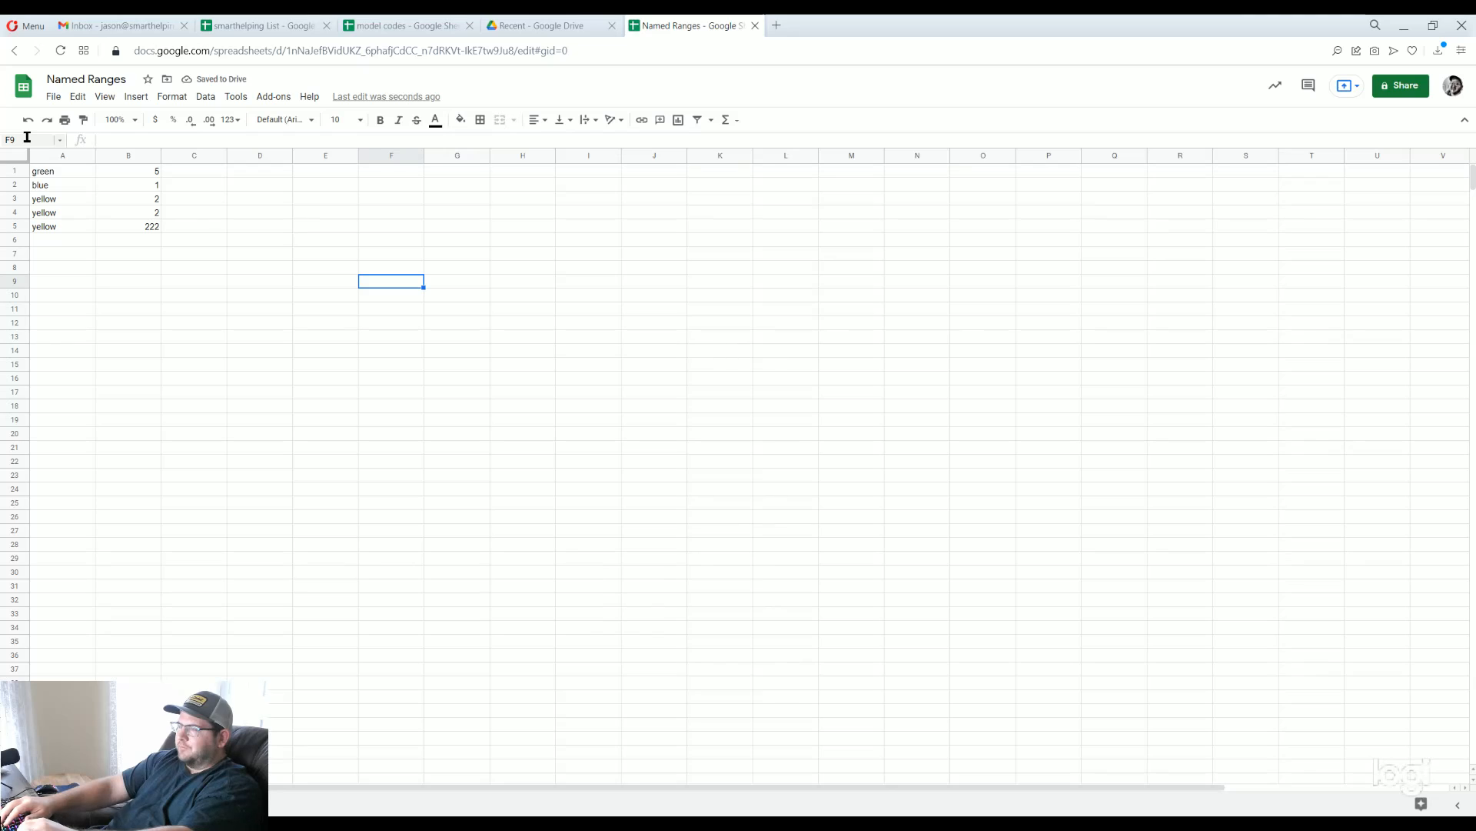
{"action": "type", "text": "=counta("}
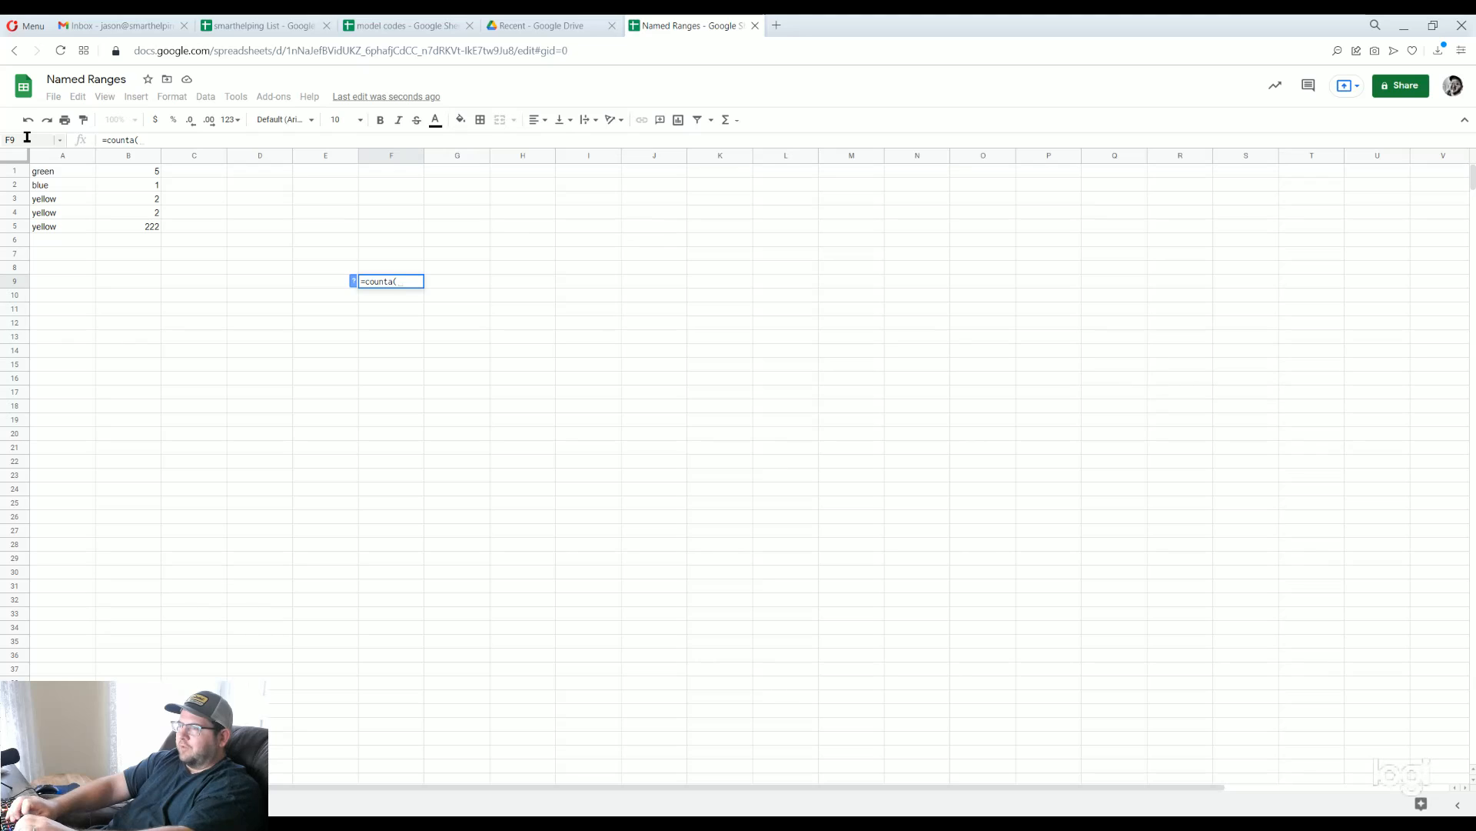
{"action": "type", "text": "color"}
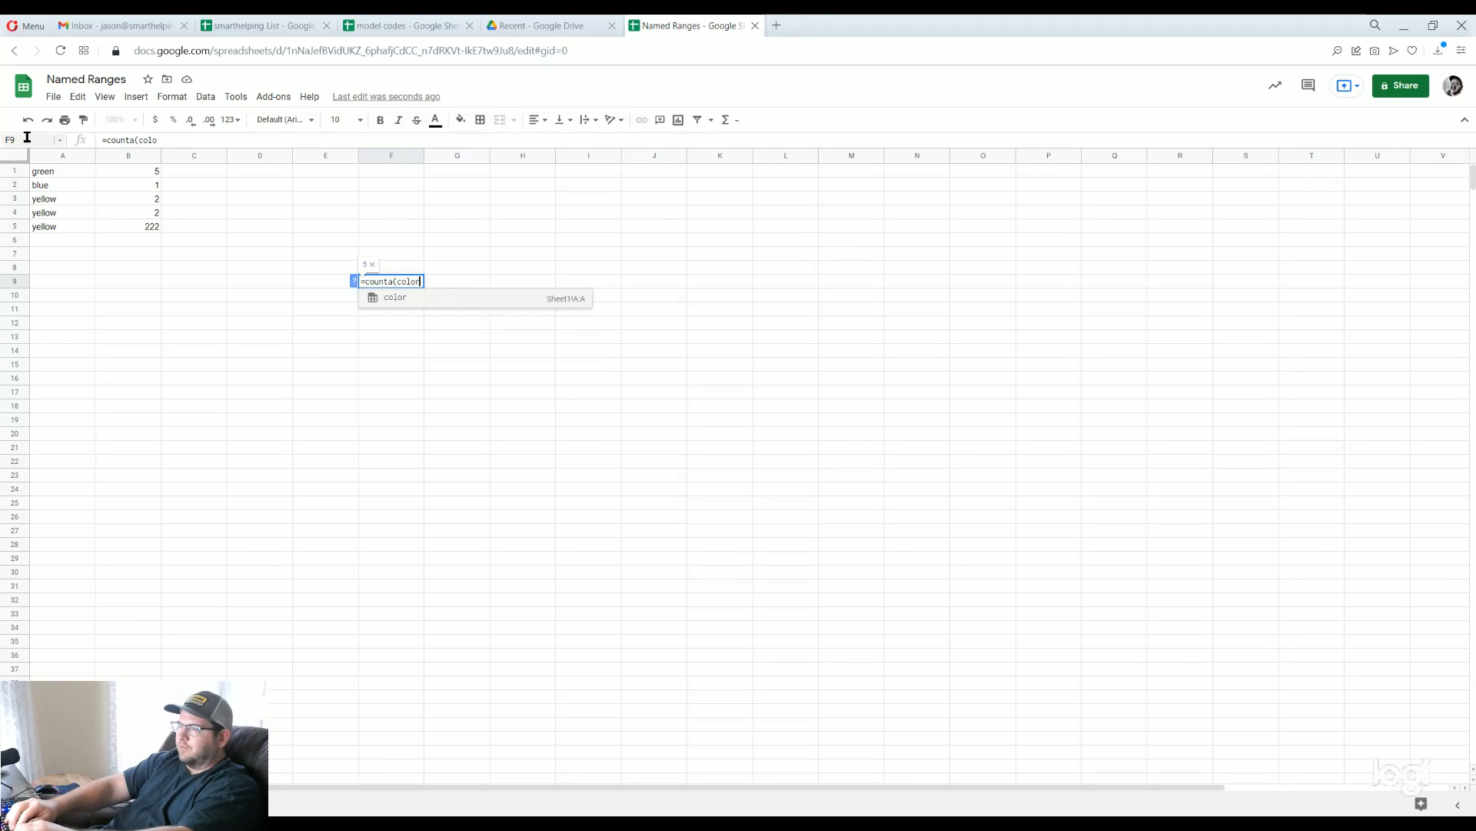
{"action": "key", "text": "Return"}
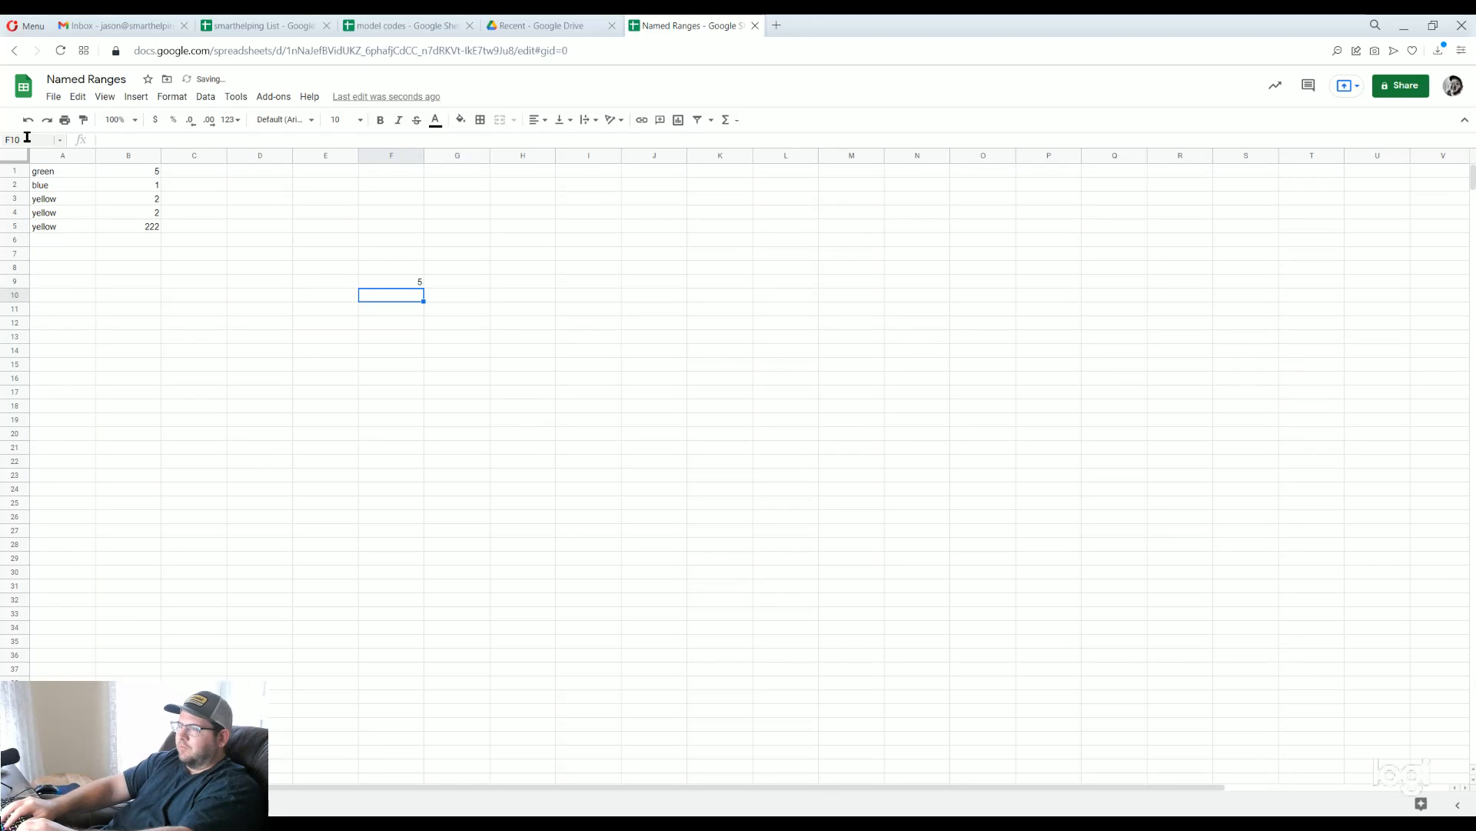
Enter a MIN formula in F10 that uses the named range for the numbers in column B
{"action": "type", "text": "=min"}
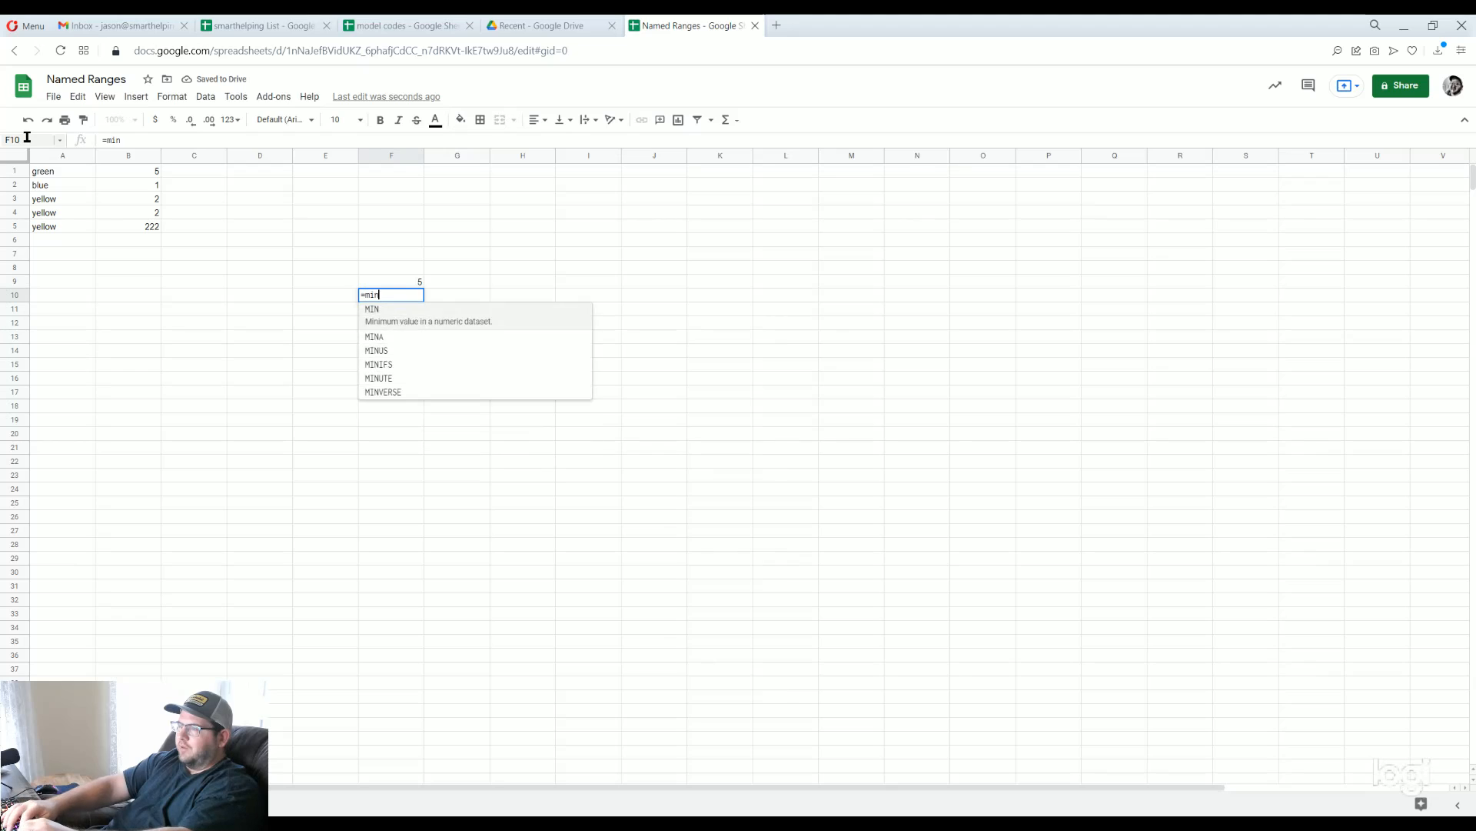
{"action": "type", "text": "(num"}
{"action": "key", "text": "Return"}
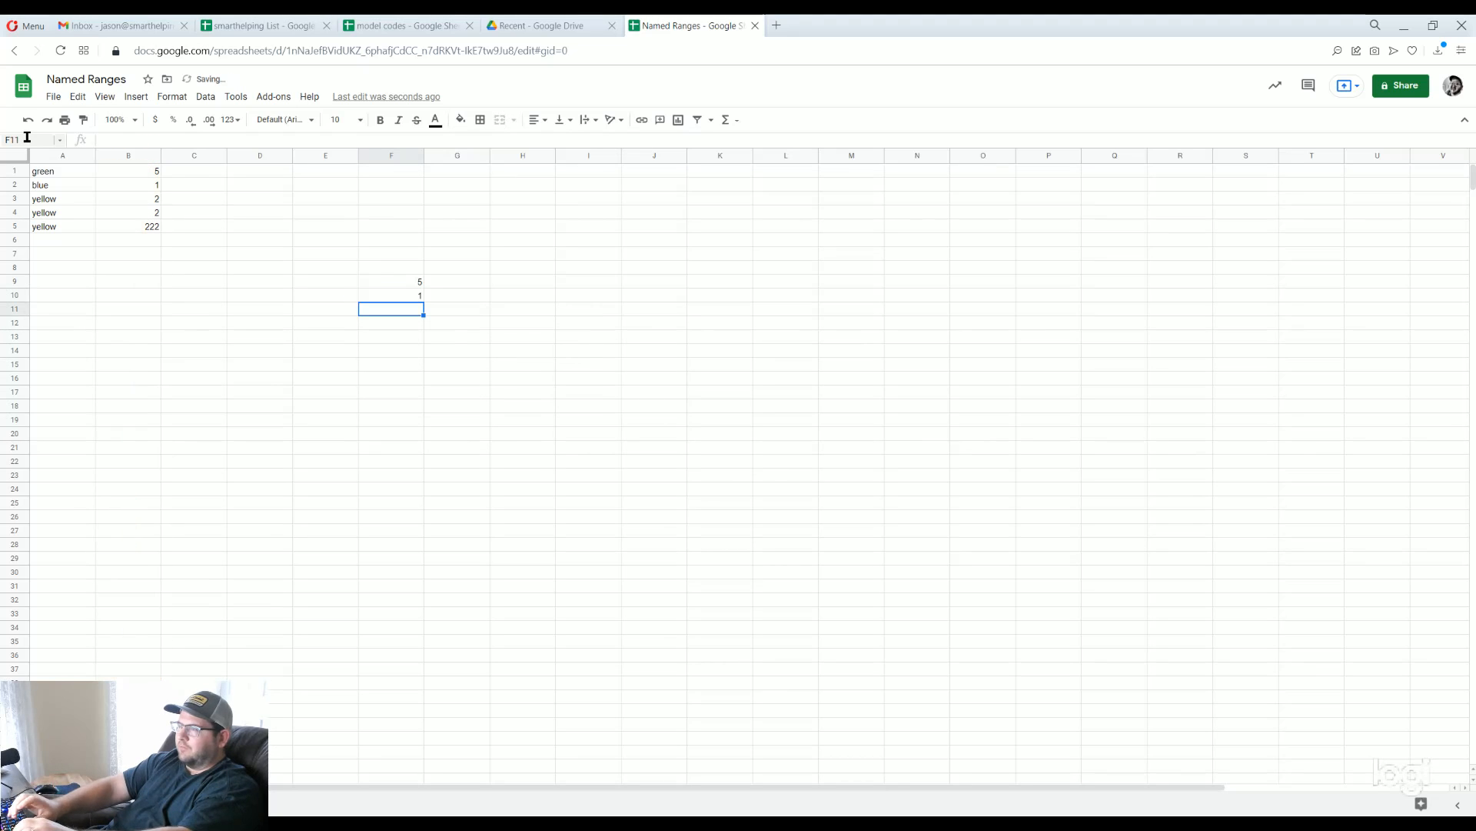
Set the size in B2 to 2 and check the MIN result in F10
{"action": "left_click", "coordinate": [136, 188]}
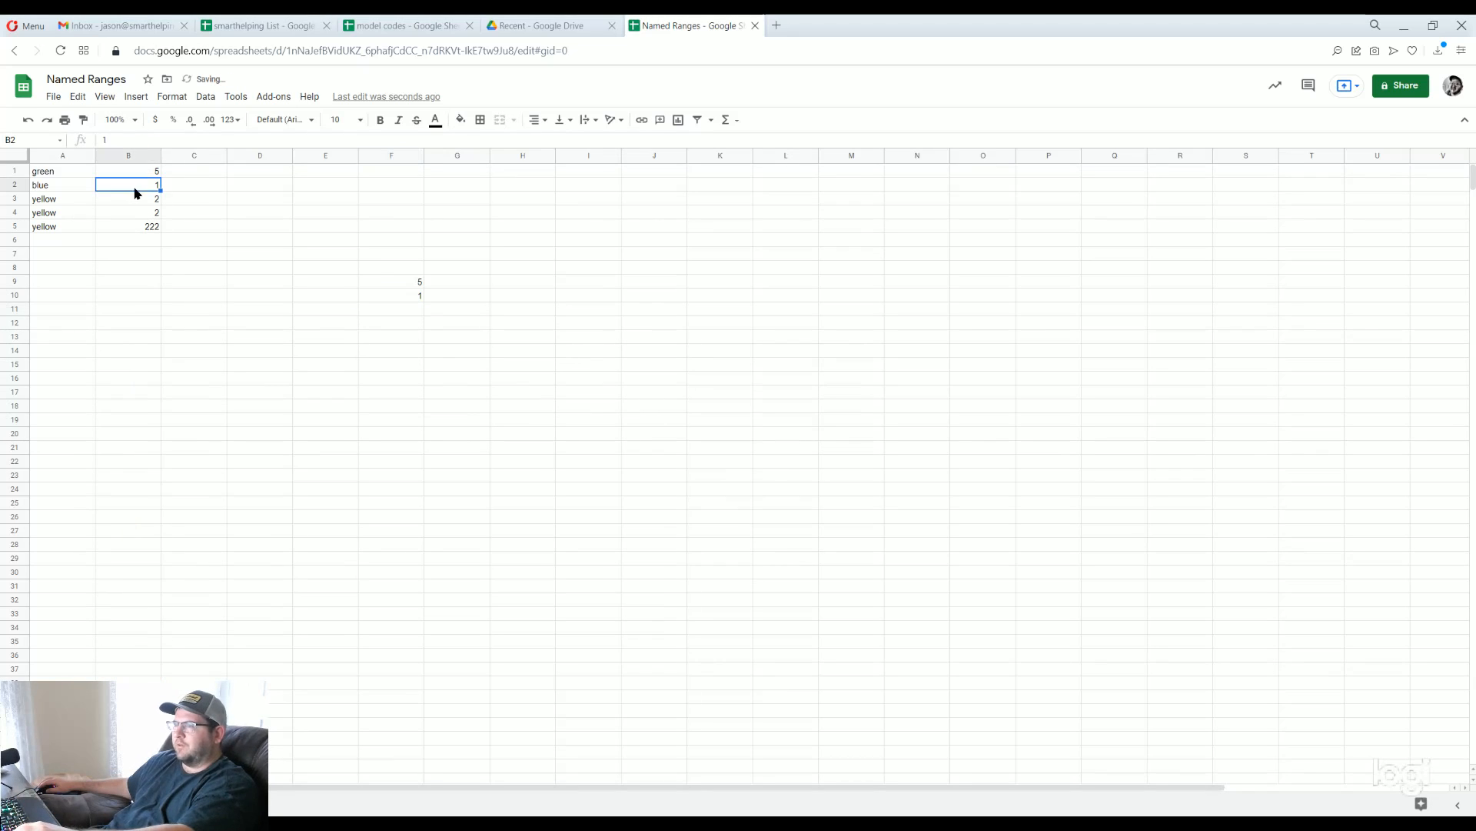
{"action": "type", "text": "2"}
{"action": "left_click", "coordinate": [185, 241]}
{"action": "left_click", "coordinate": [408, 295]}
Clear the COUNTA and MIN formulas from cells F9 and F10
{"action": "left_click", "coordinate": [410, 269]}
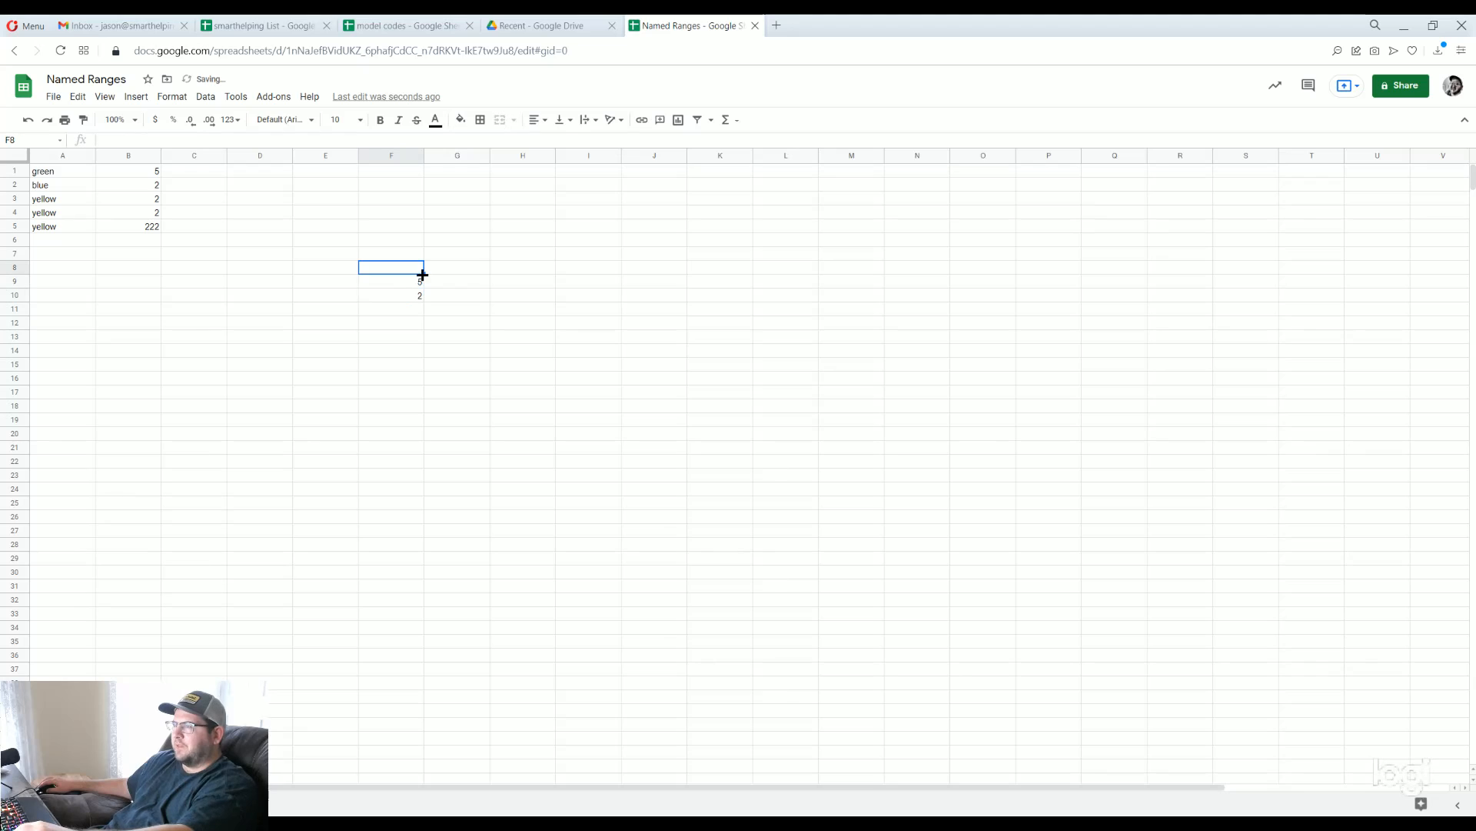
{"action": "left_click_drag", "start_coordinate": [423, 275], "coordinate": [487, 330]}
{"action": "left_click", "coordinate": [589, 365]}
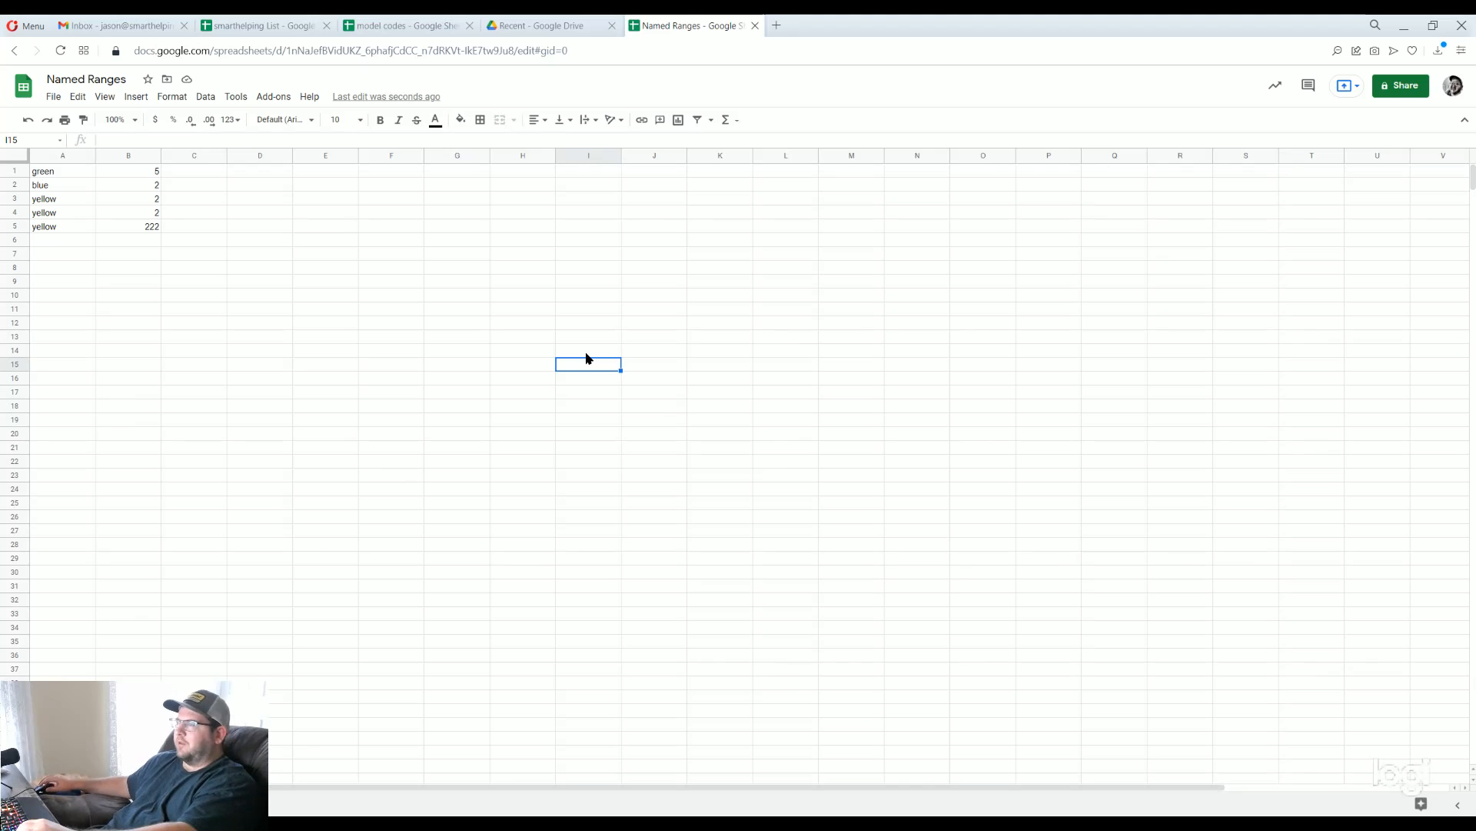
{"action": "left_click", "coordinate": [591, 351]}
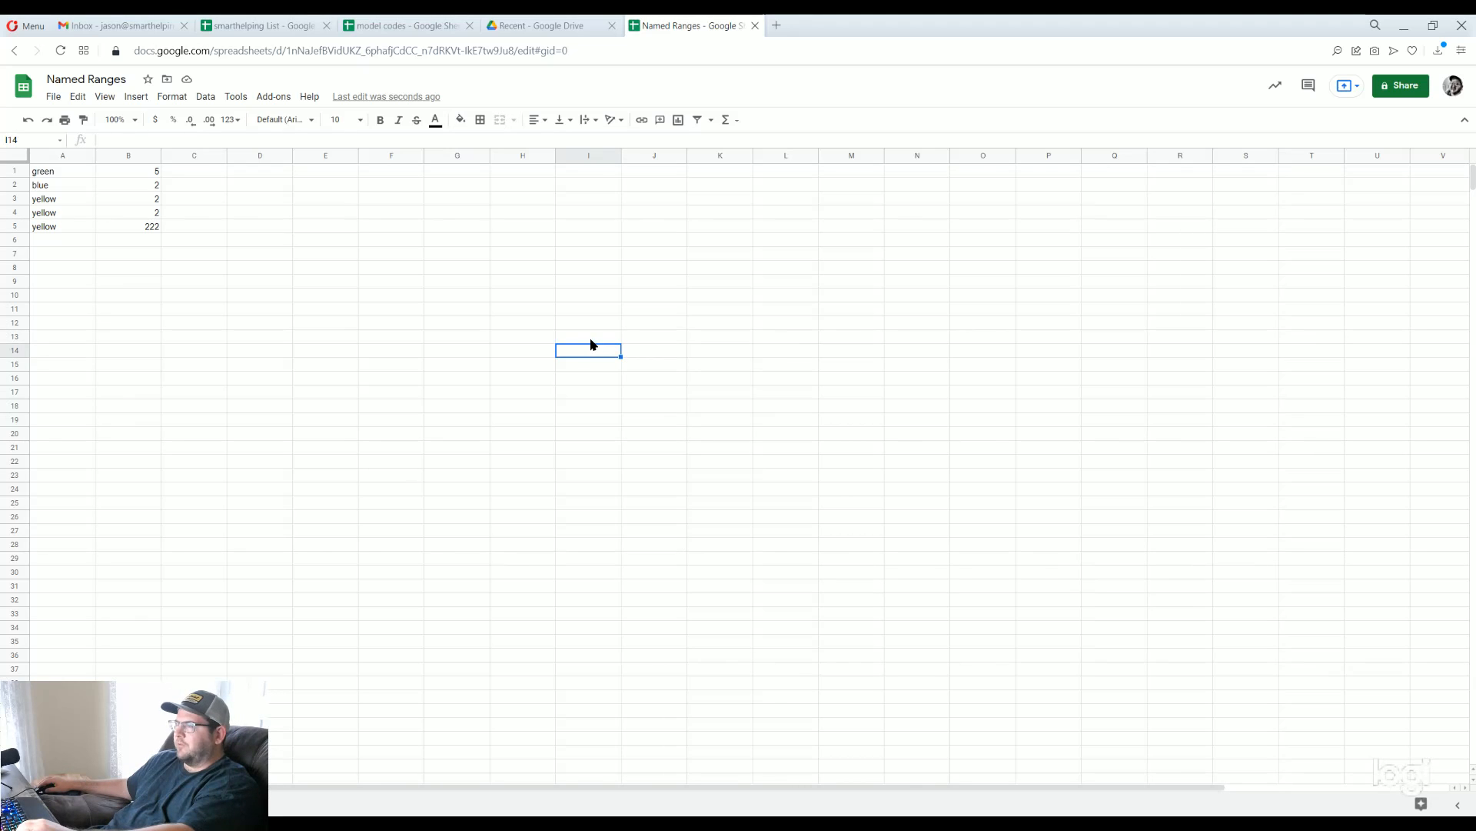
{"action": "key", "text": "Up"}
{"action": "key", "text": "Up"}
{"action": "key", "text": "Up"}
{"action": "key", "text": "Up"}
{"action": "key", "text": "Up"}
{"action": "key", "text": "Up"}
{"action": "key", "text": "Up"}
{"action": "key", "text": "Up"}
{"action": "key", "text": "Up"}
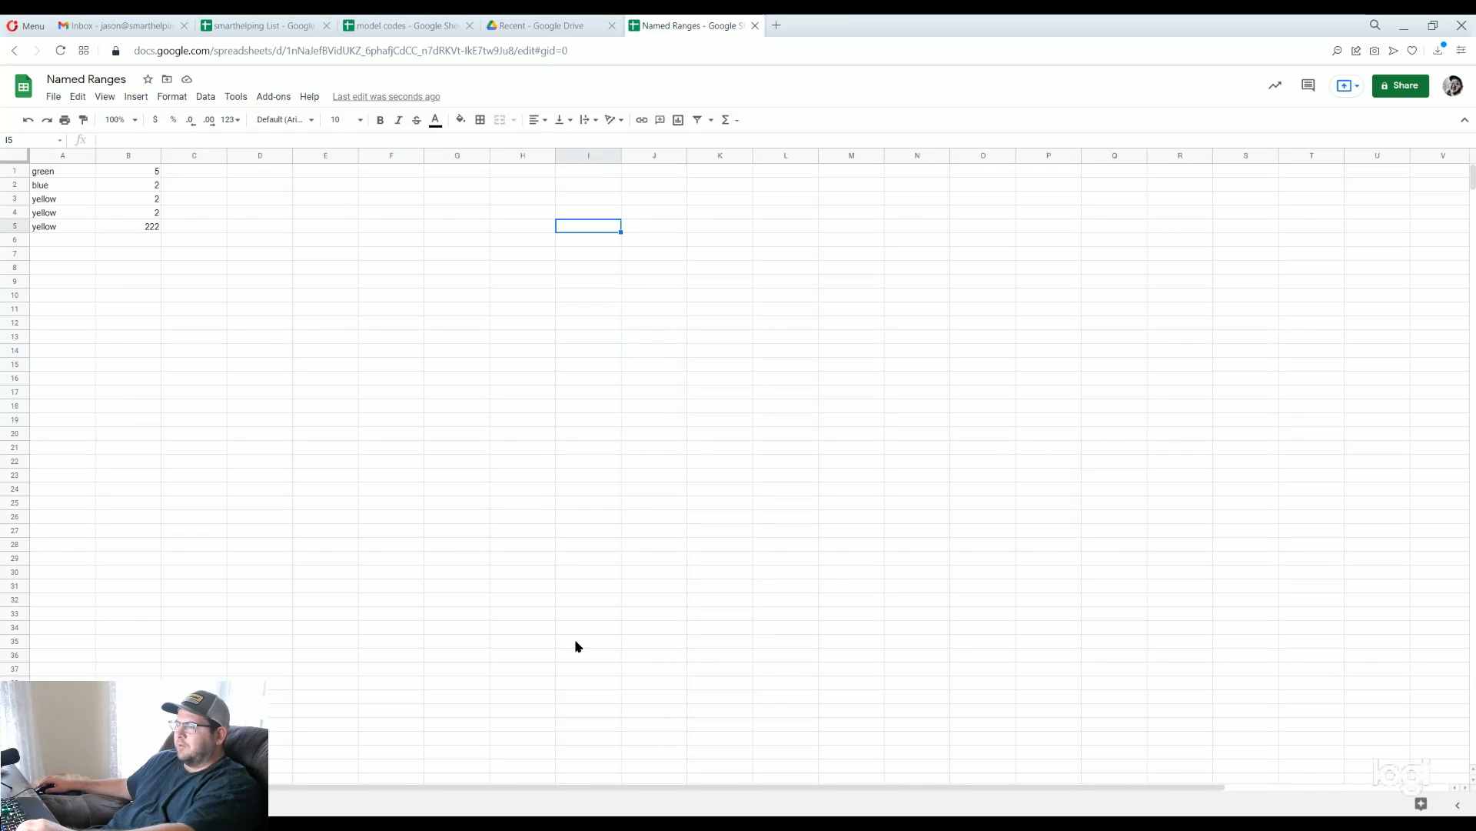